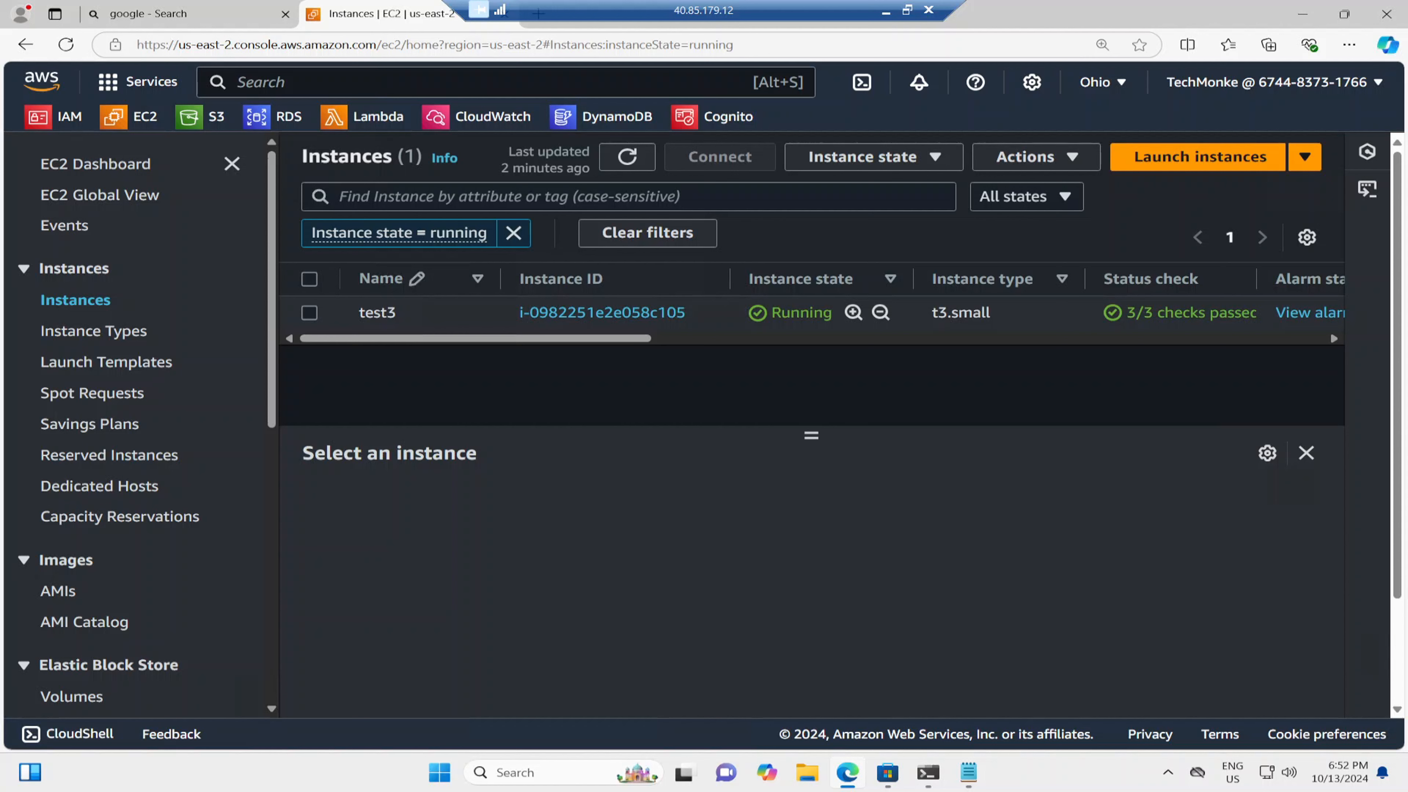
Start launching a new EC2 instance and name it centos
left_click(1179, 160)
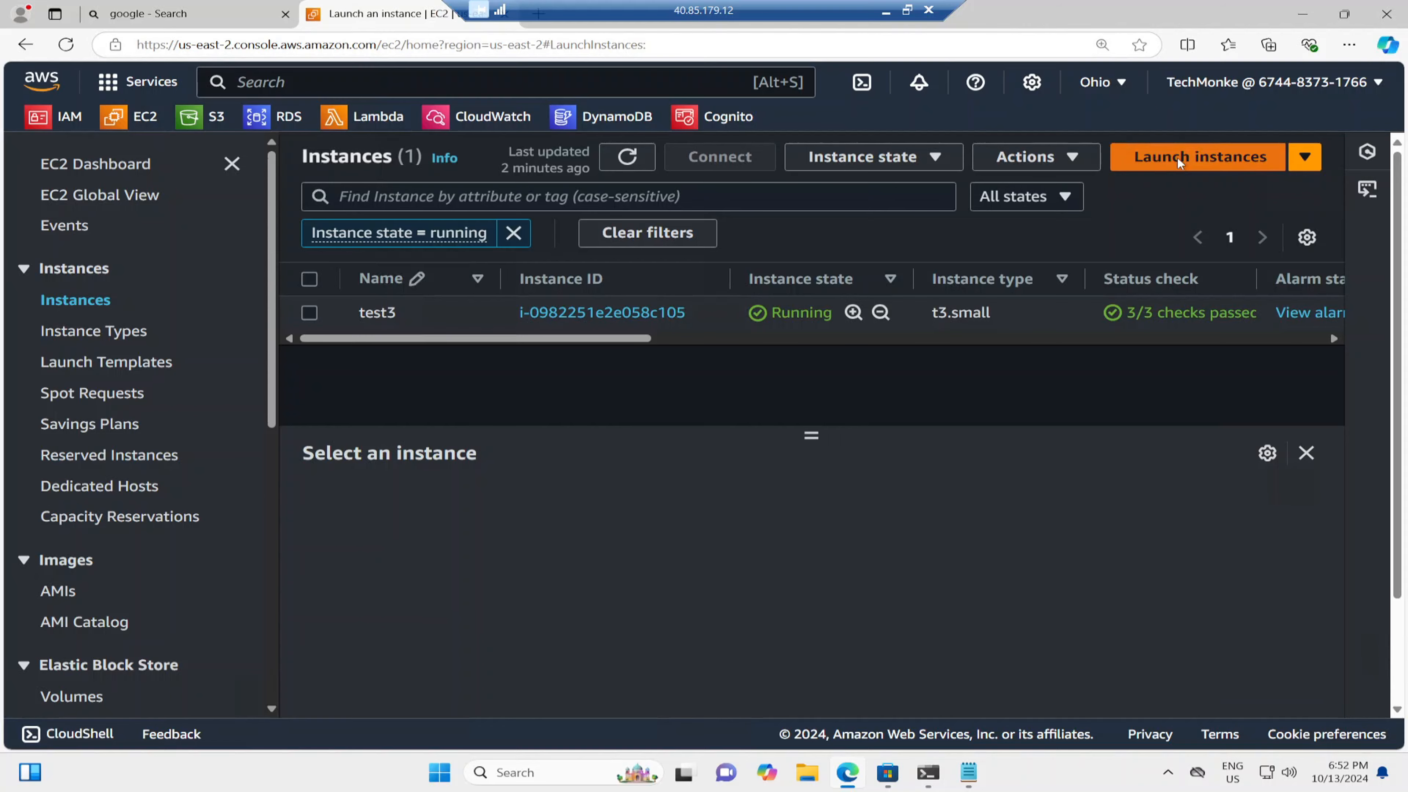
scroll(399, 478, "down", 4)
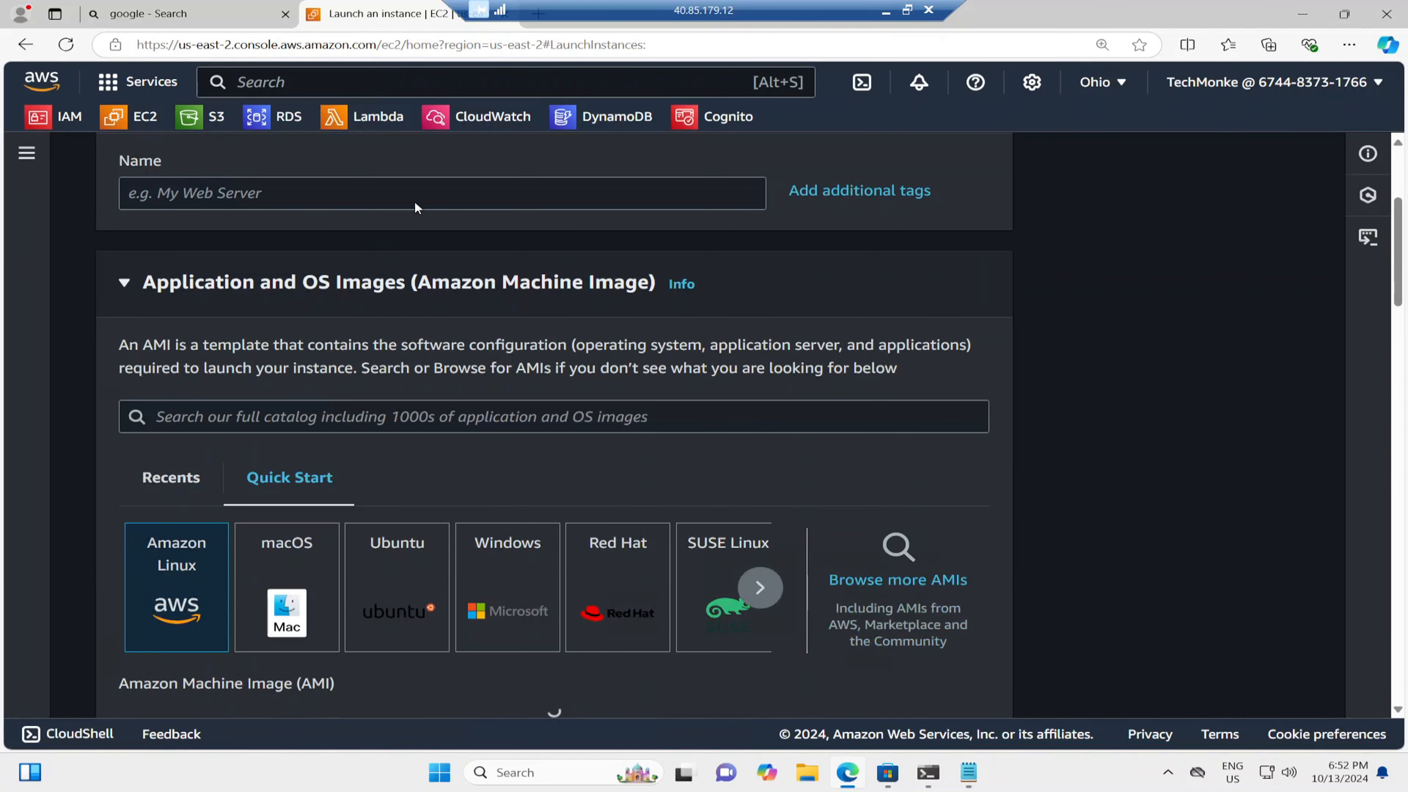
left_click(417, 206)
type("c")
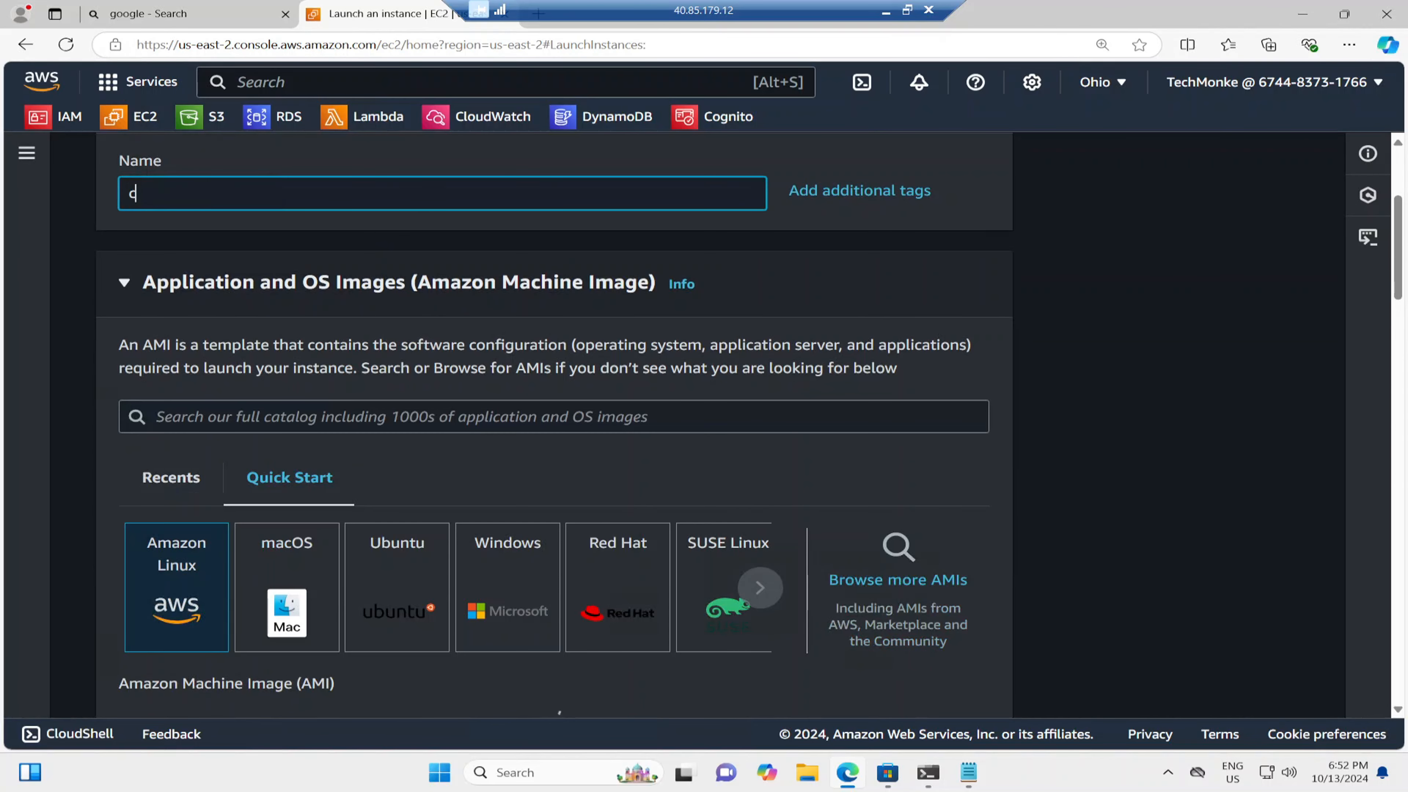
type("entos")
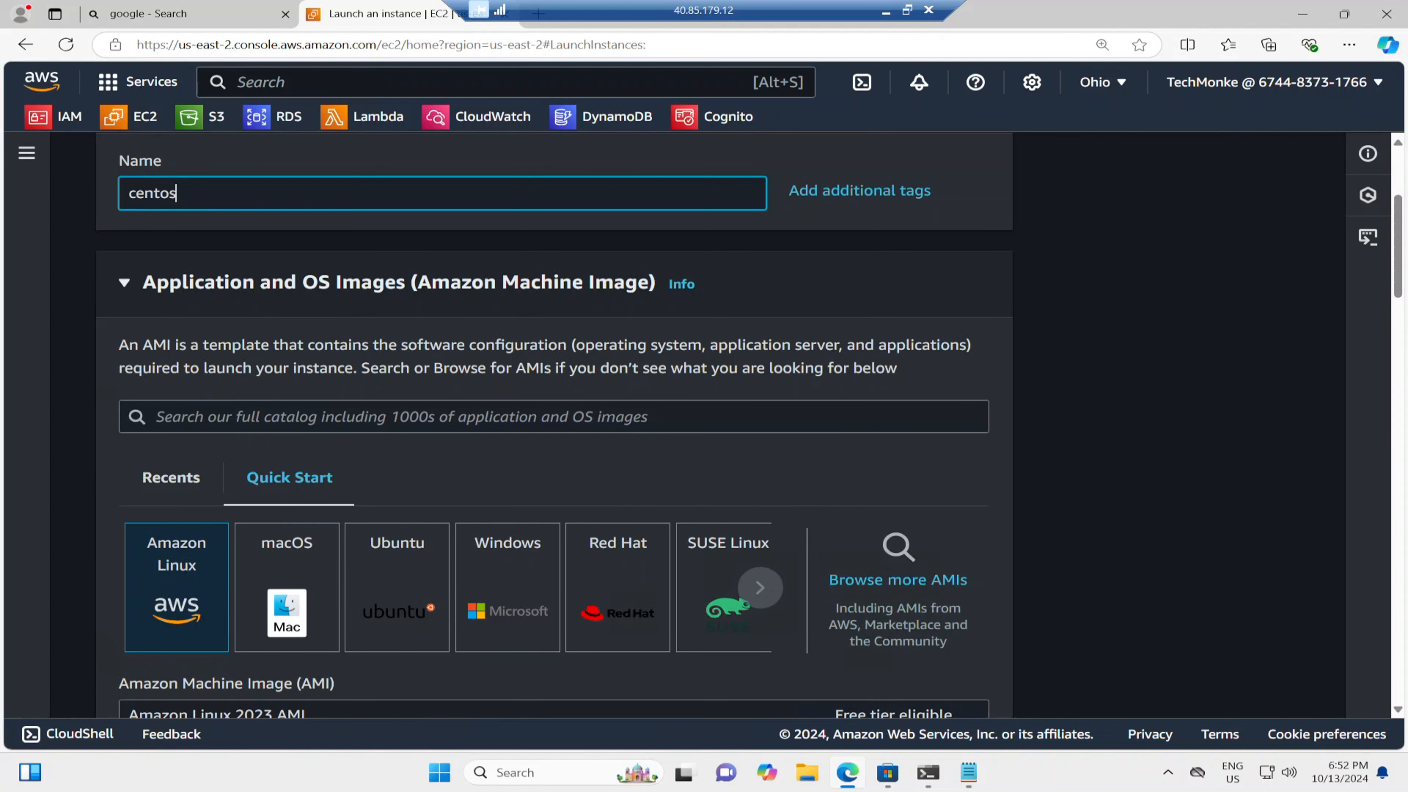
Open the full AMI catalog for the new instance and enter centos as the search term
scroll(807, 482, "down", 2)
scroll(807, 482, "up", 1)
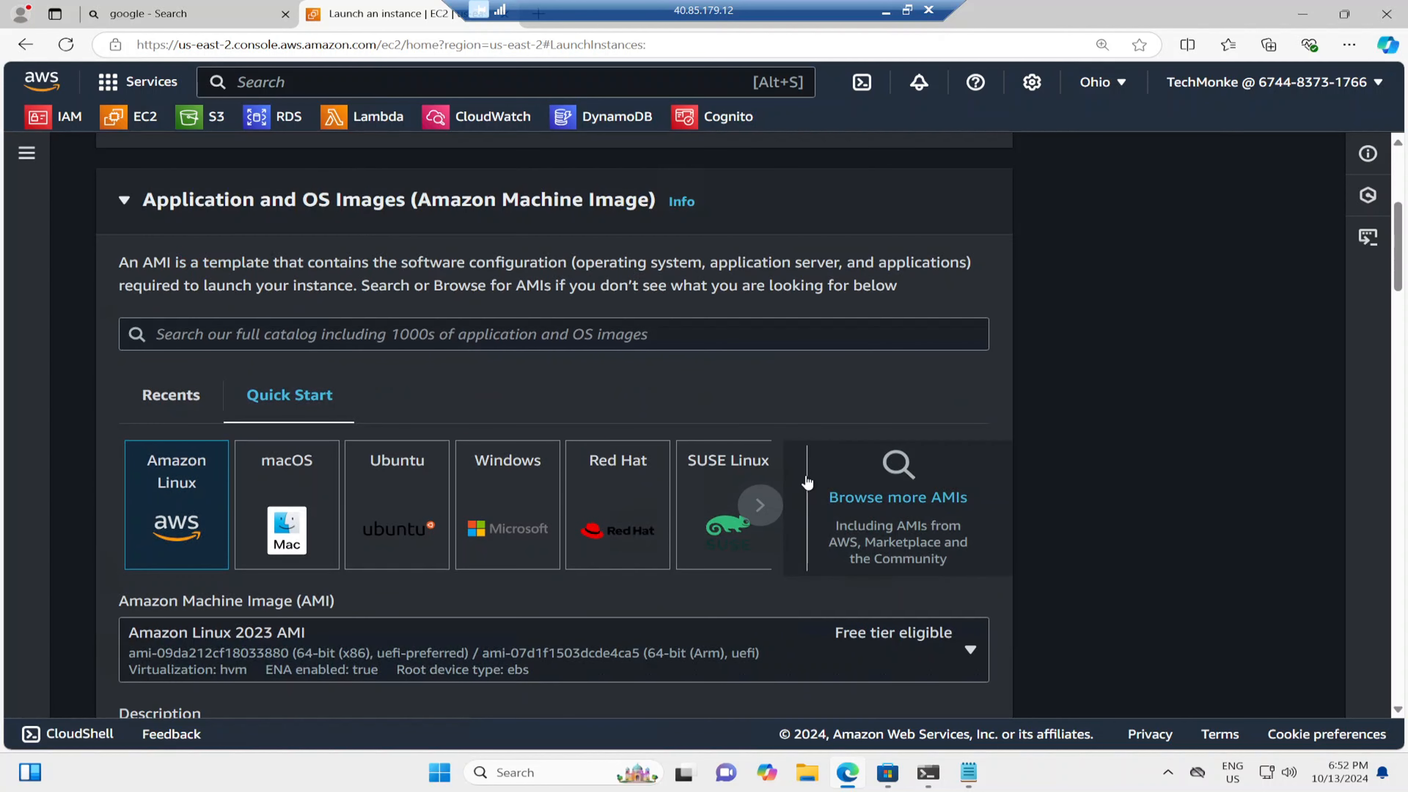
left_click(857, 498)
scroll(850, 488, "down", 3)
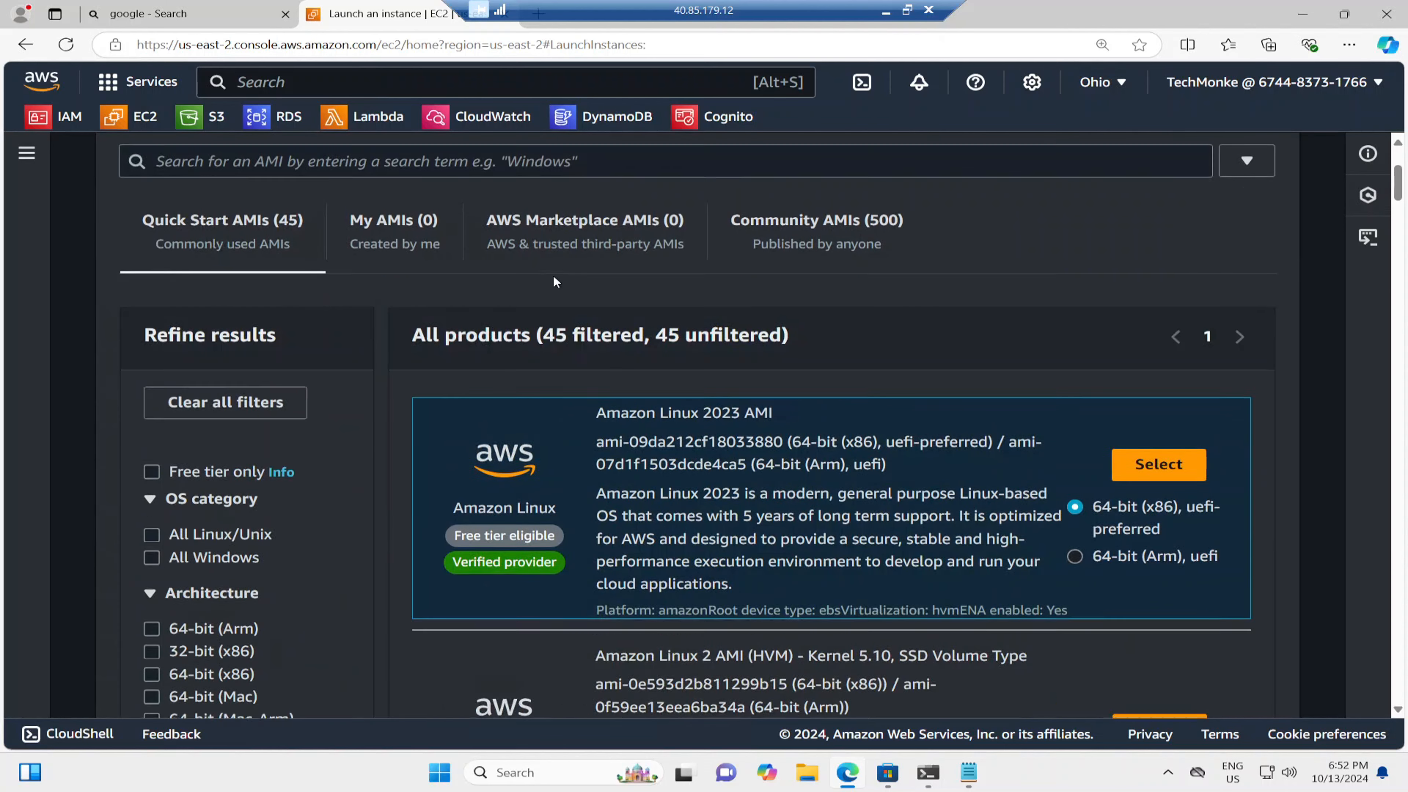
scroll(554, 277, "up", 2)
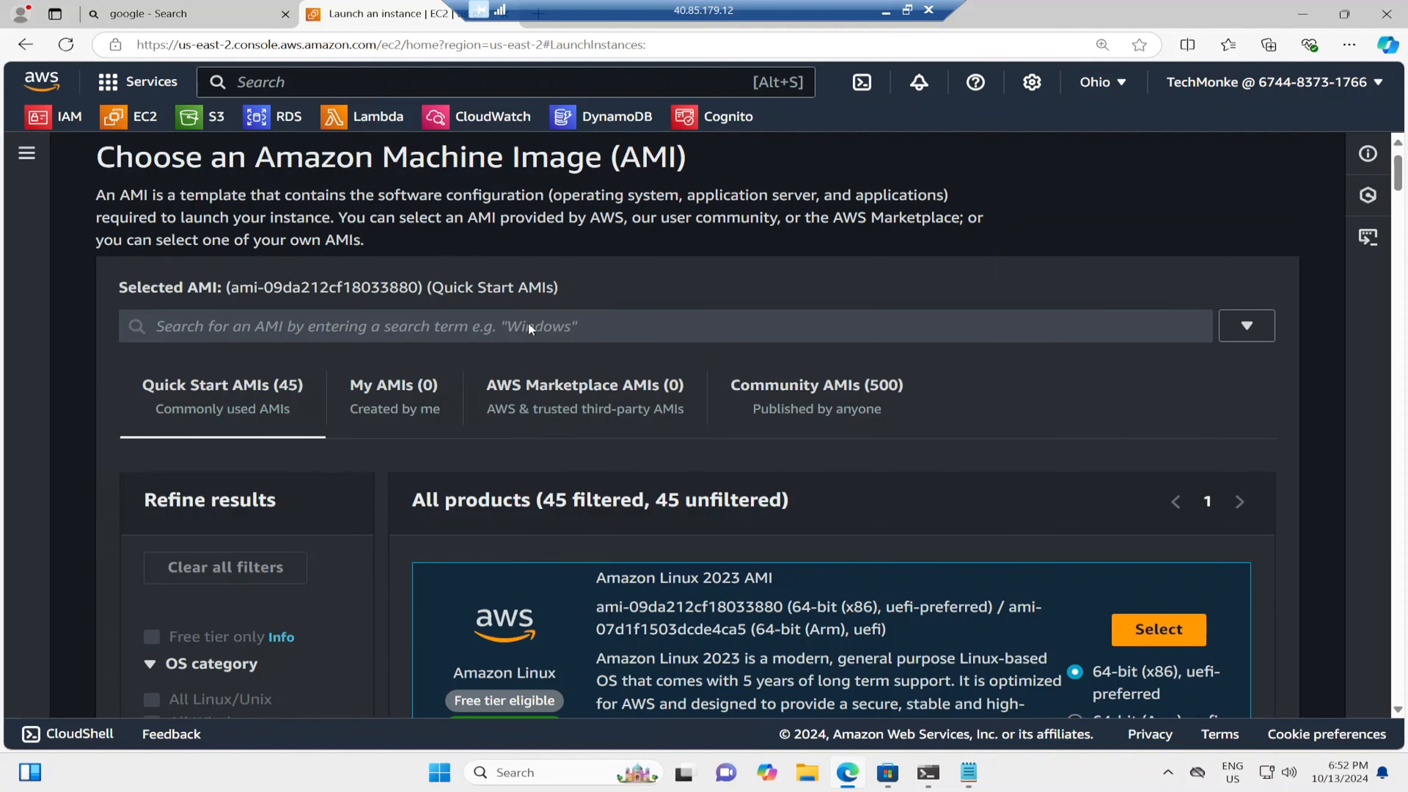
scroll(528, 324, "down", 2)
scroll(644, 350, "up", 2)
left_click(541, 333)
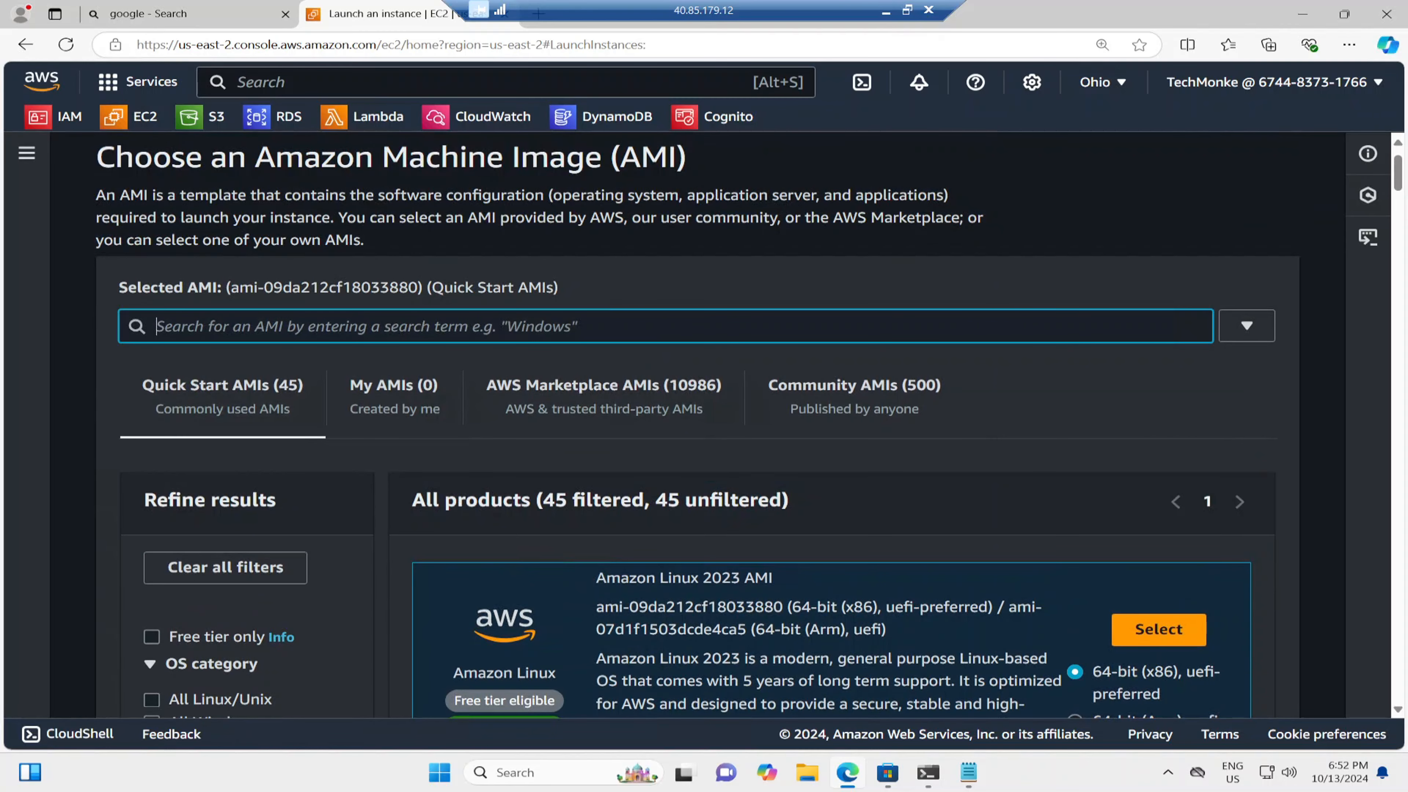
type("centos")
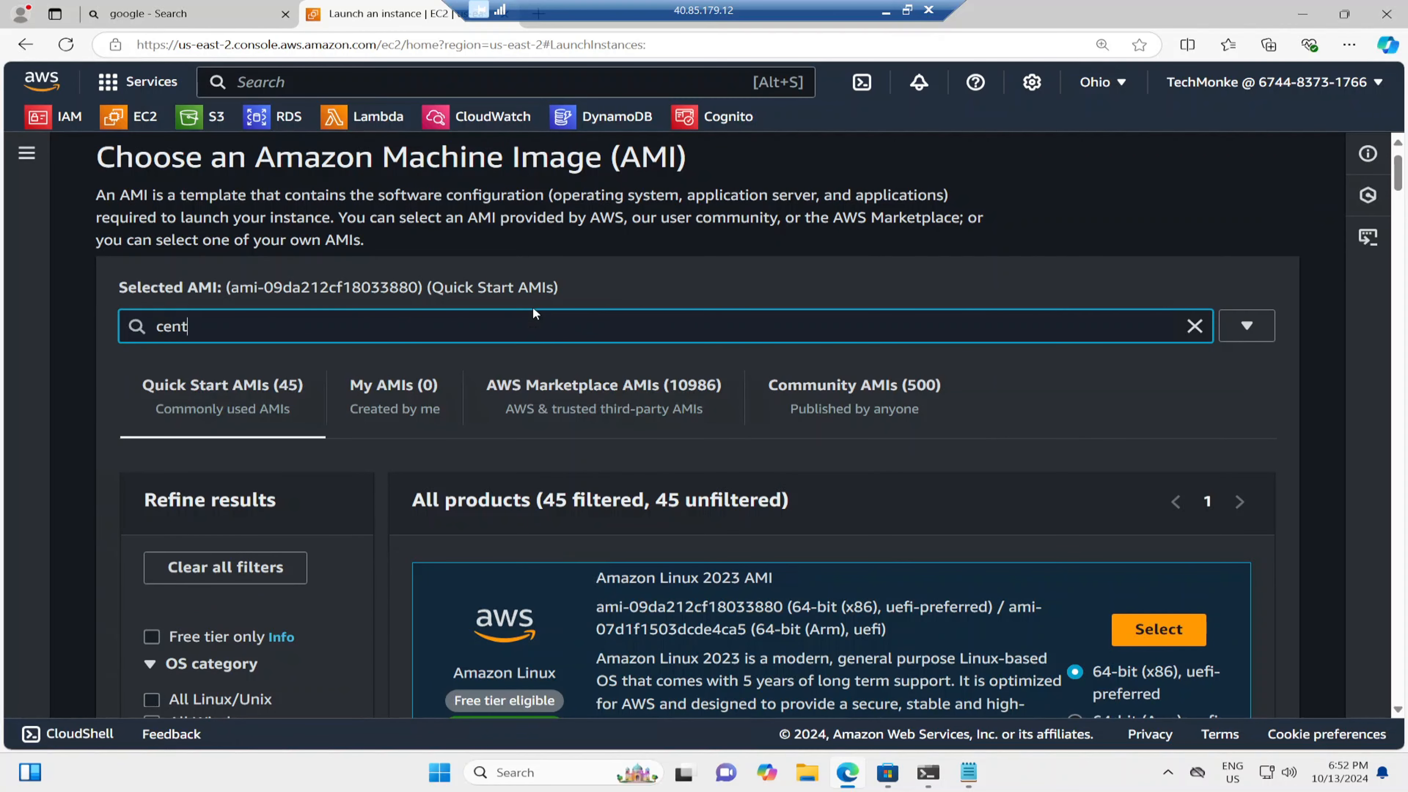
Switch the catalog to AWS Marketplace AMIs and run the search for centos
left_click(650, 415)
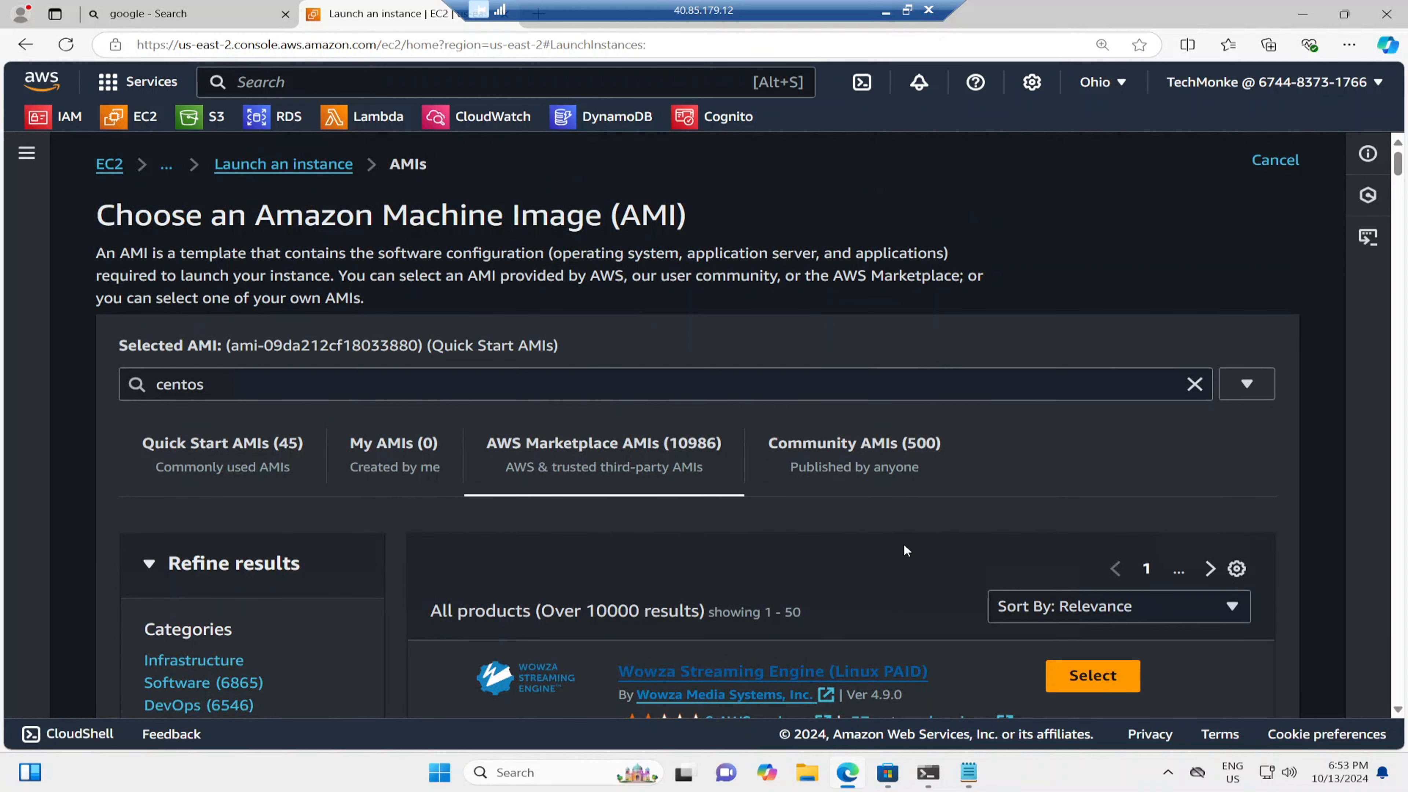
scroll(903, 543, "down", 3)
scroll(903, 543, "down", 4)
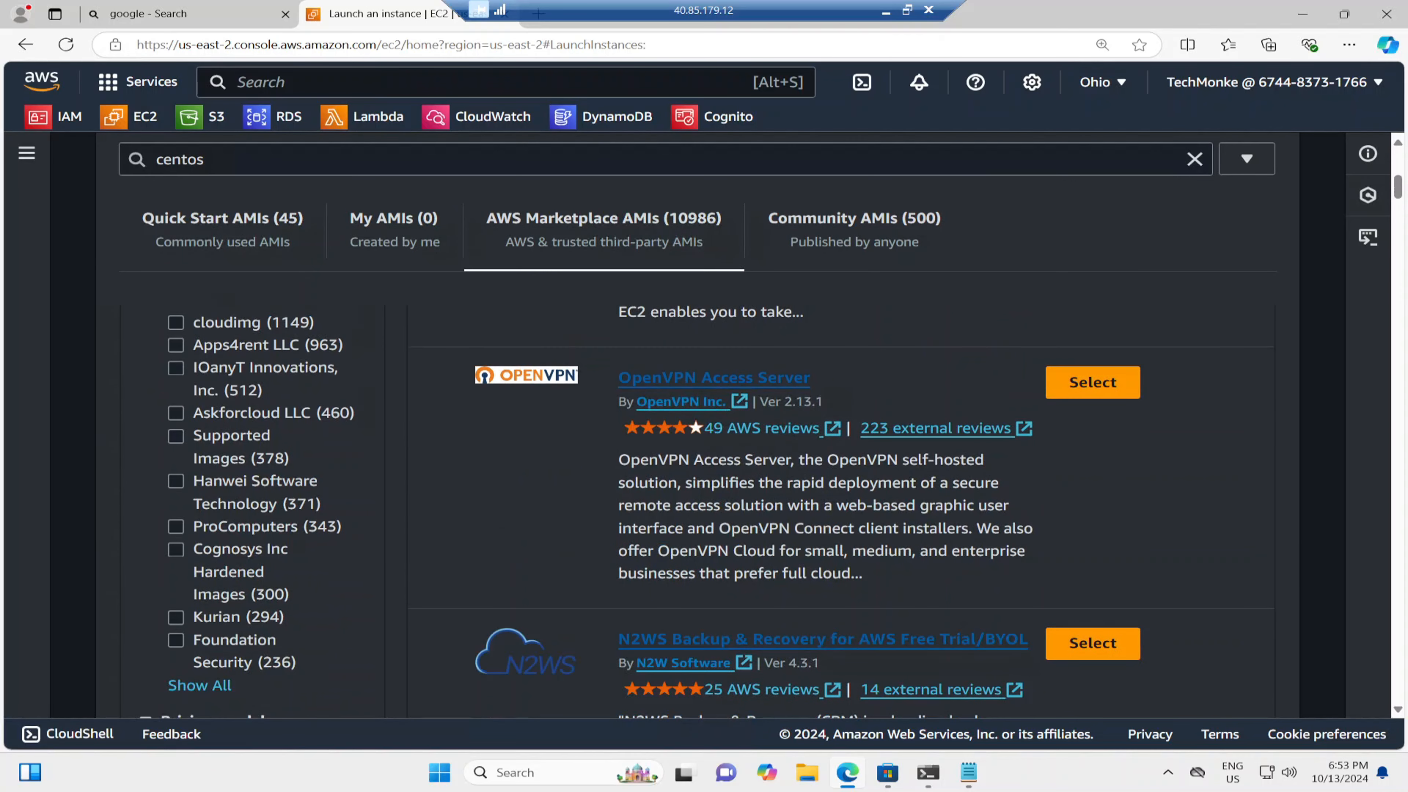
scroll(698, 425, "up", 6)
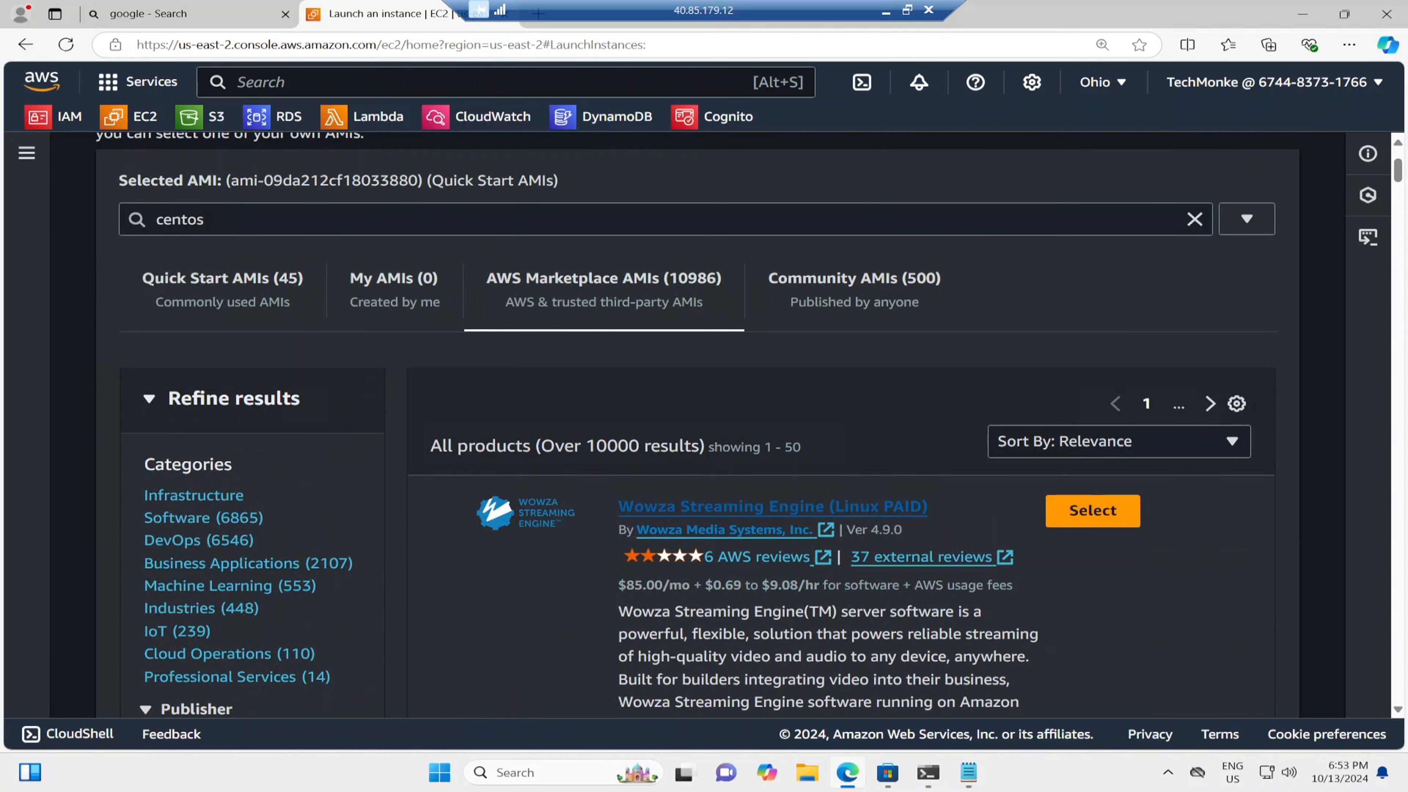
left_click(205, 219)
key("Return")
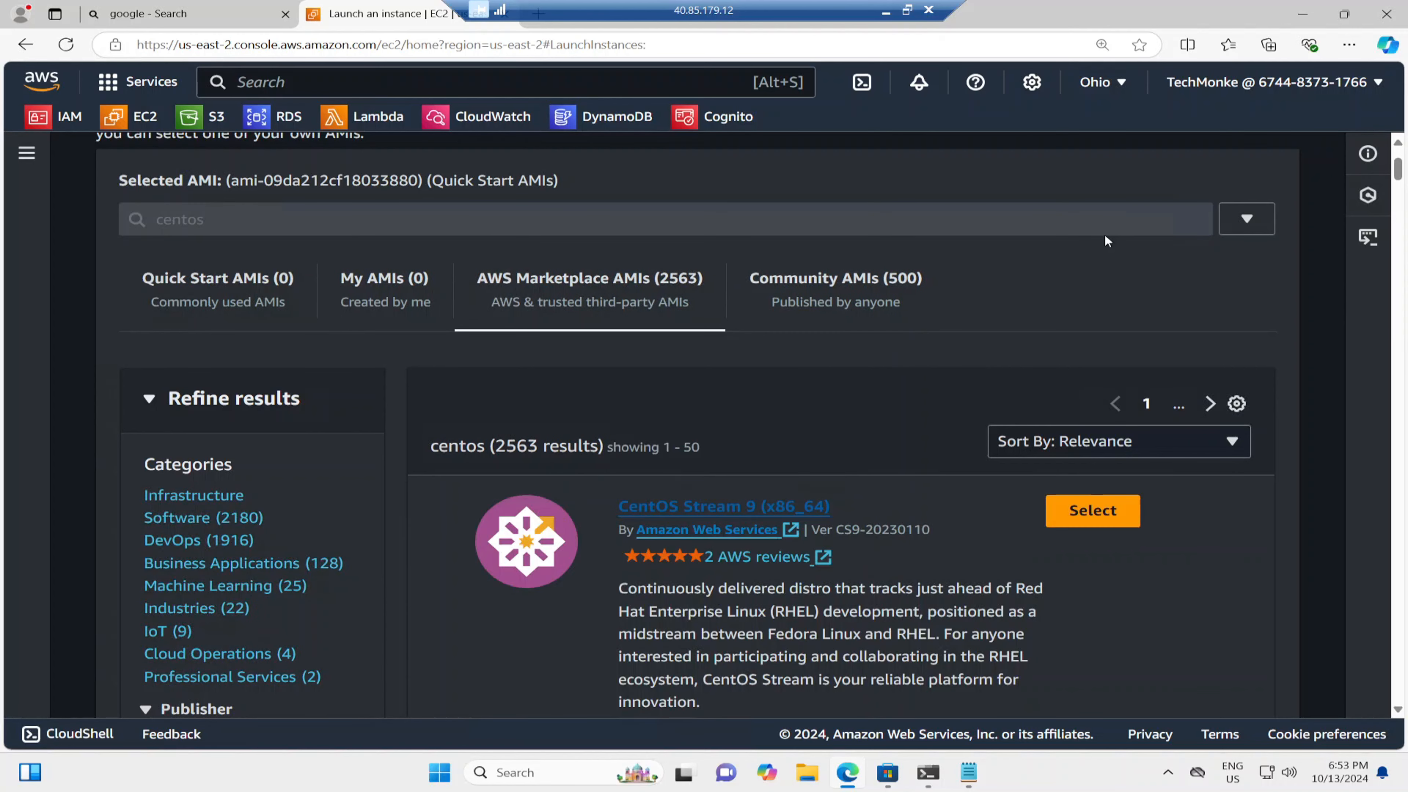
Select the Amazon Web Services CentOS Stream 8 (x86_64) AMI, version CS8-20230101, and choose to subscribe on instance launch
scroll(707, 374, "down", 4)
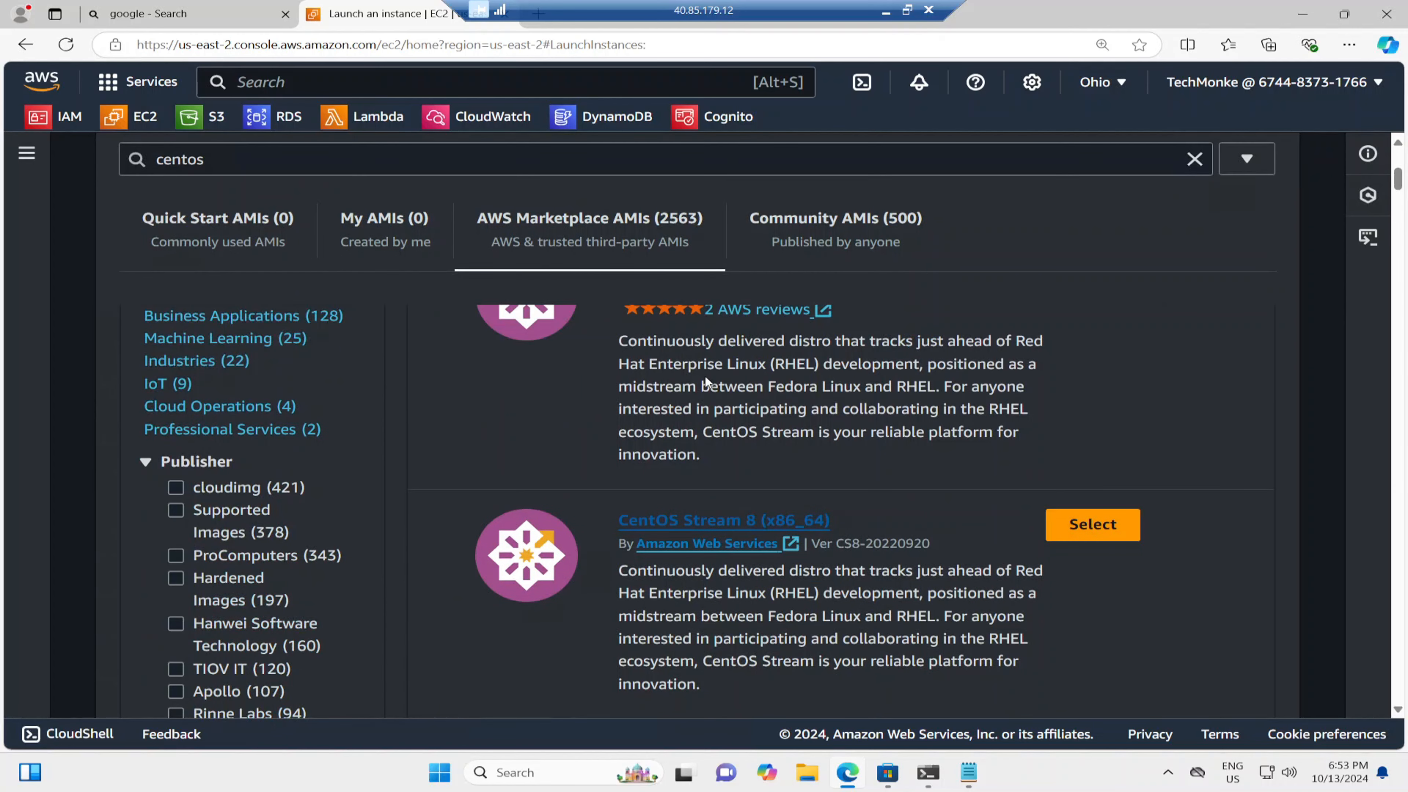
scroll(705, 377, "down", 3)
scroll(790, 459, "down", 2)
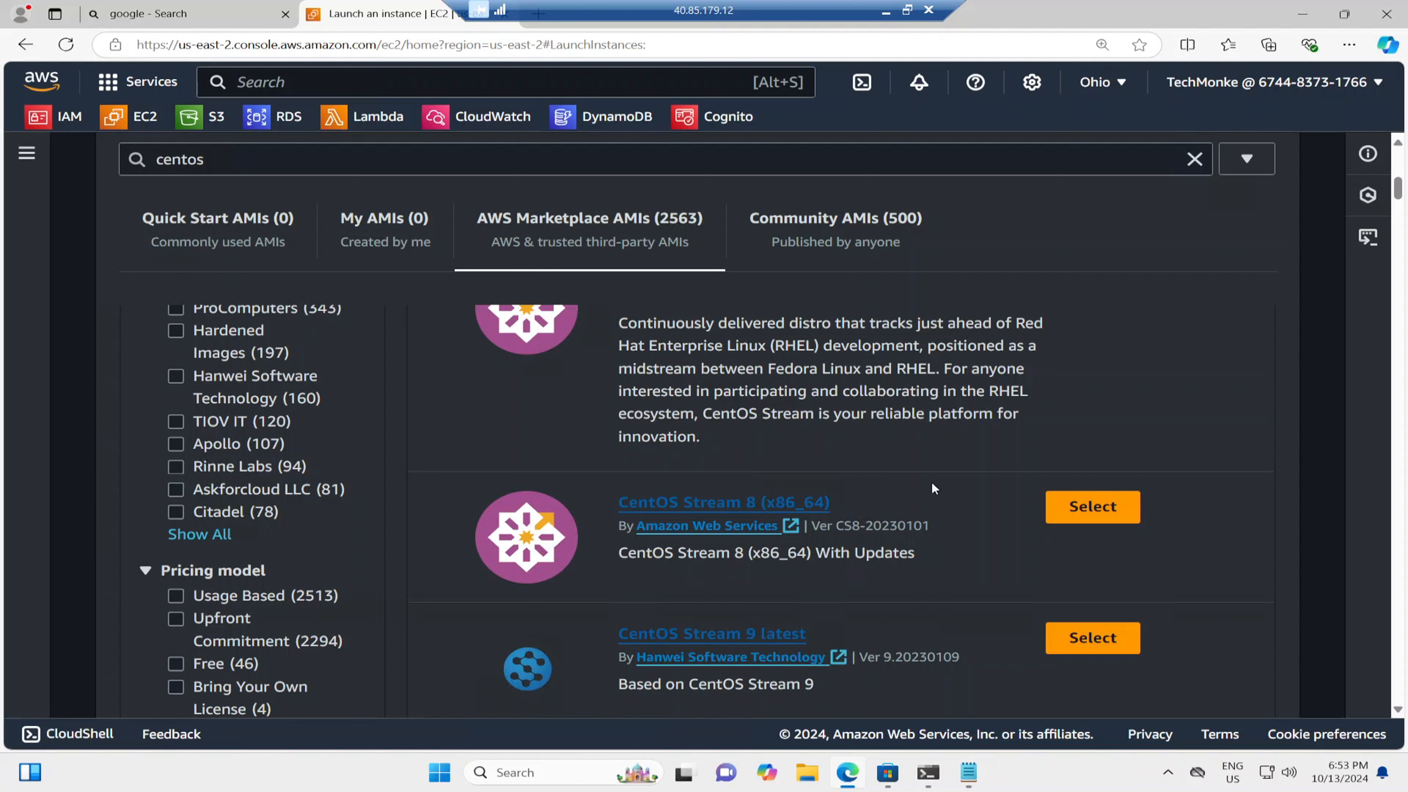
scroll(932, 477, "down", 1)
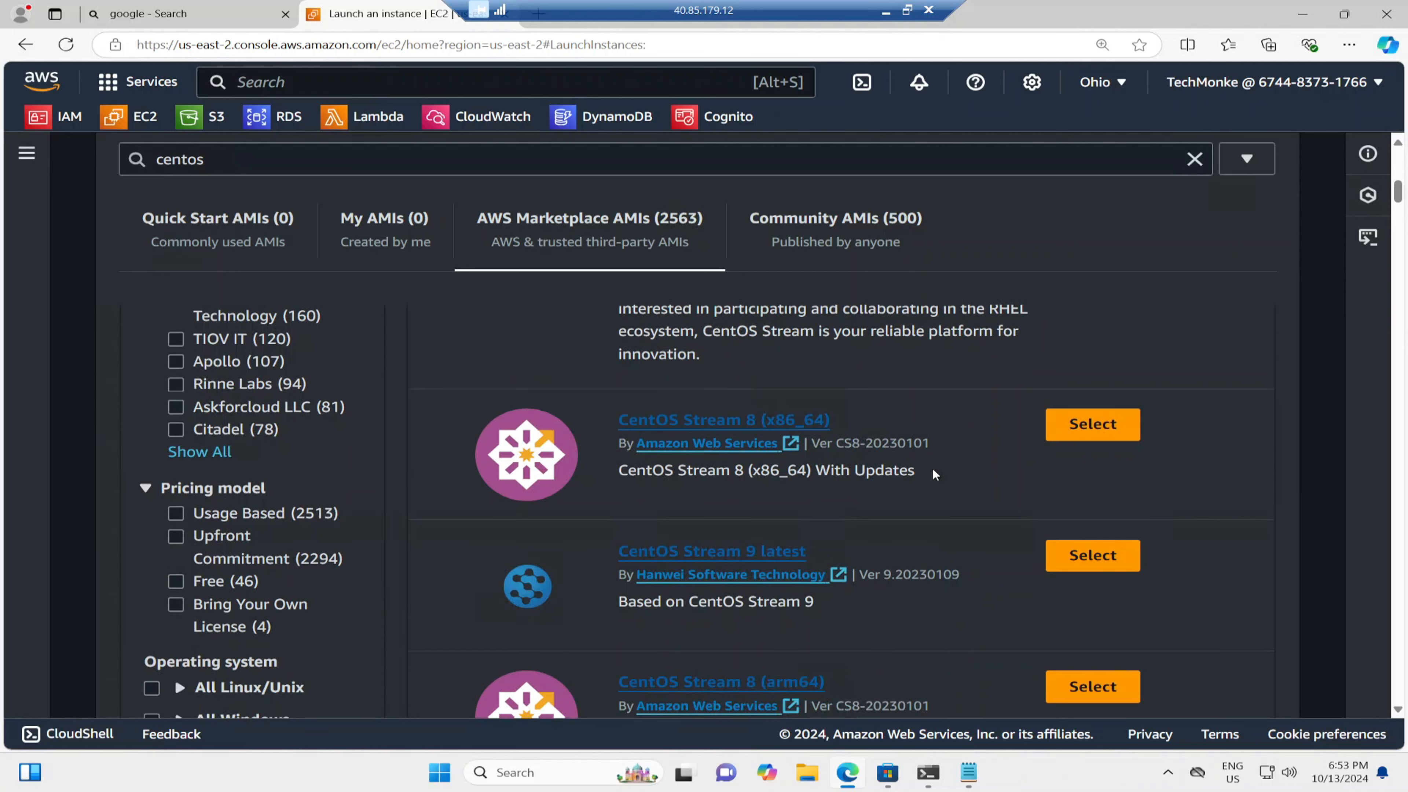
left_click(1081, 425)
scroll(1317, 587, "down", 2)
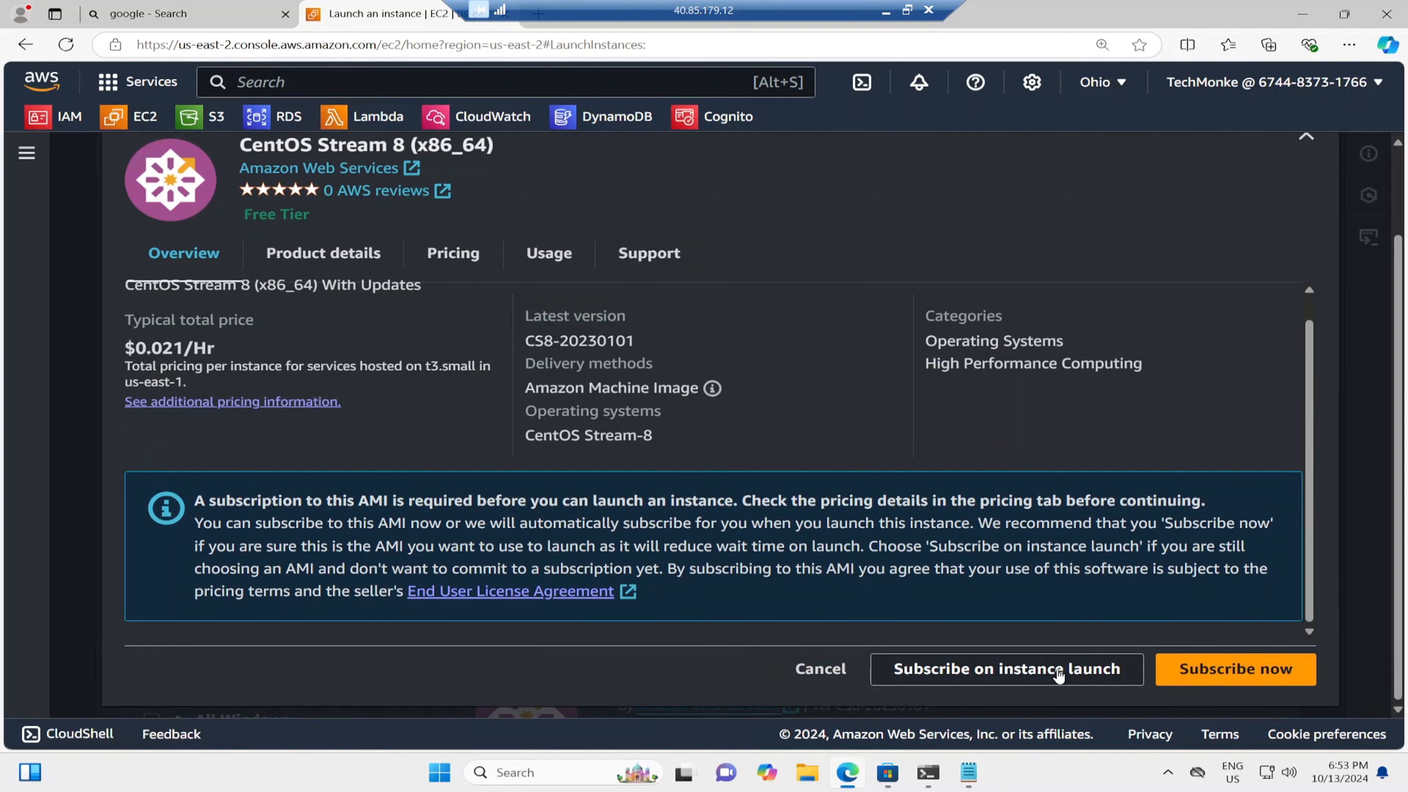
left_click(1058, 670)
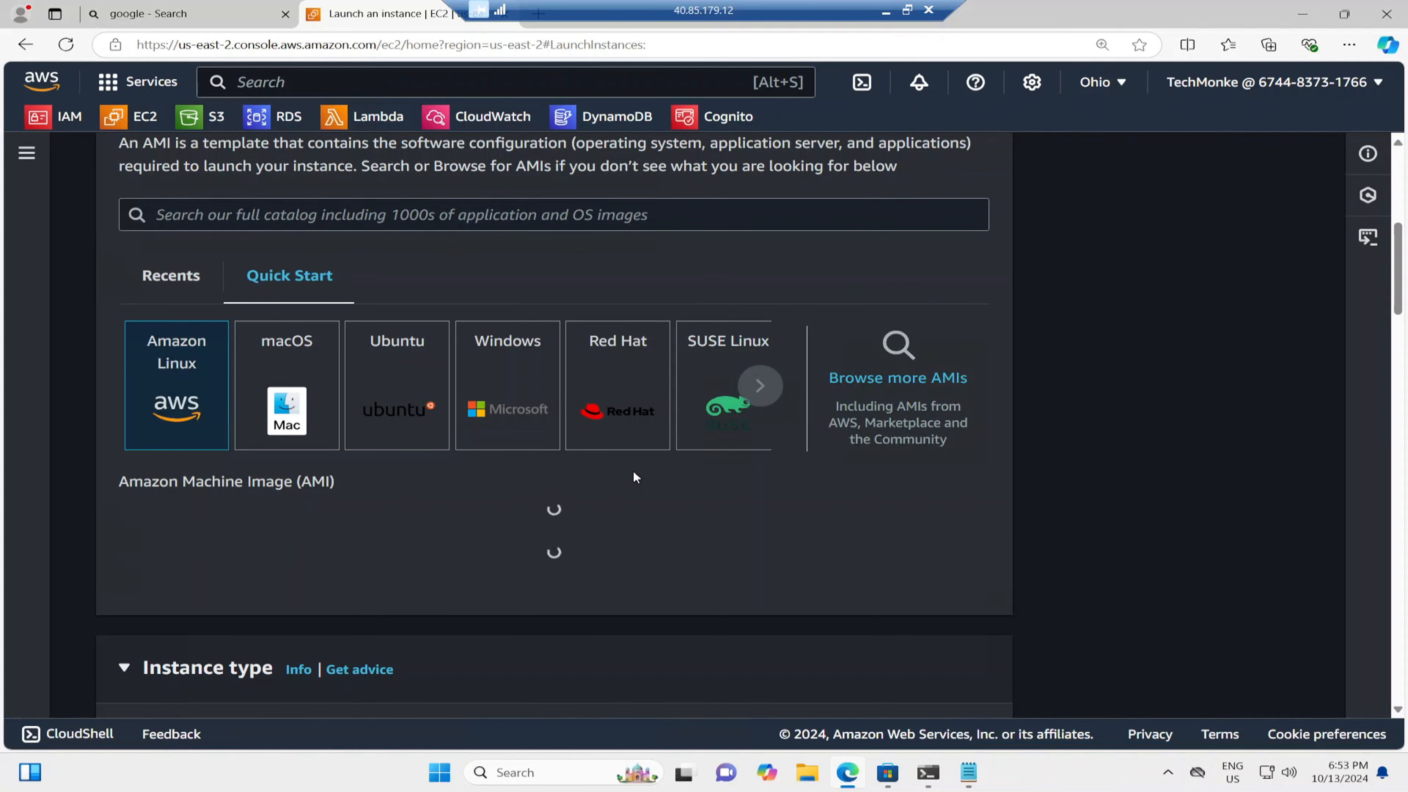
Set the instance type to t3.micro
scroll(610, 488, "down", 5)
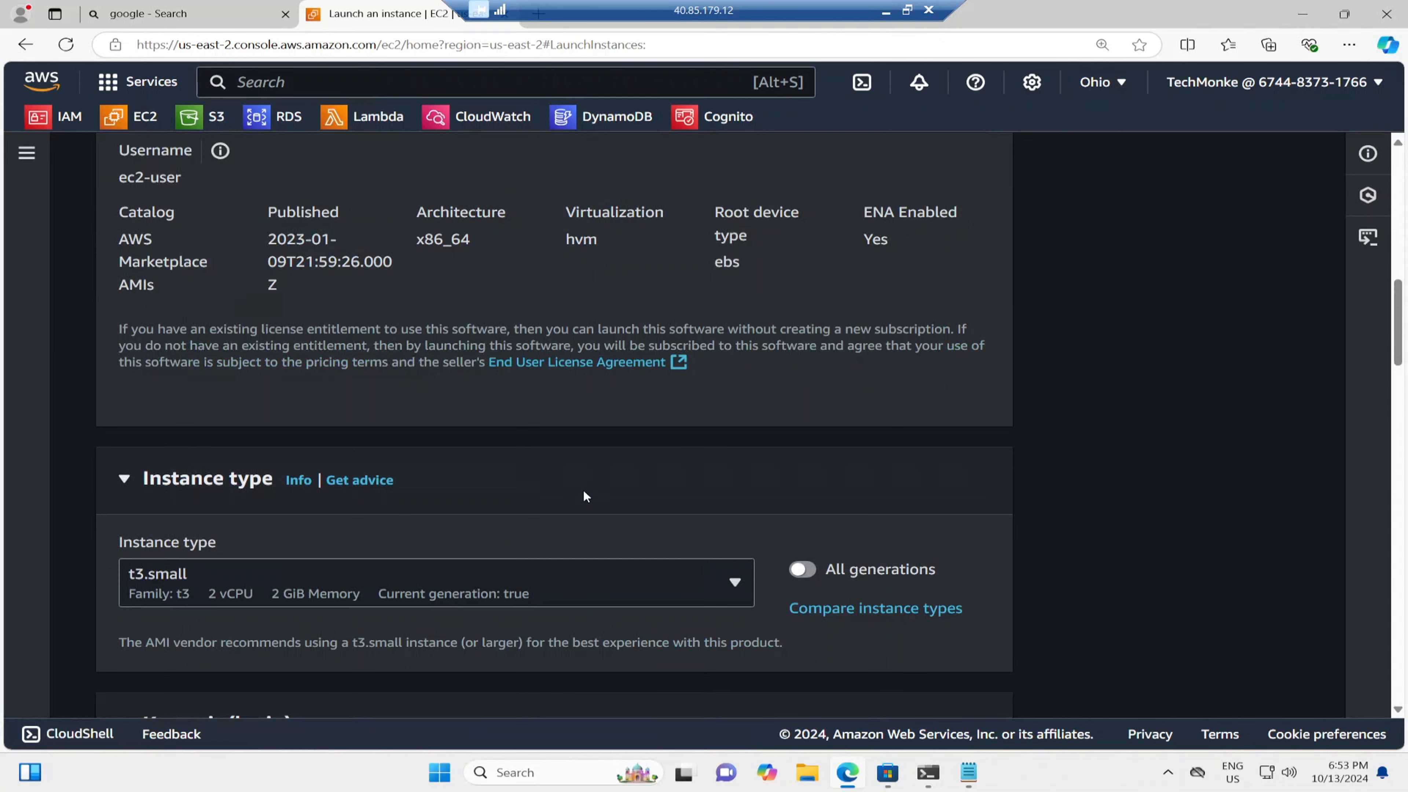
scroll(583, 489, "down", 2)
left_click(738, 422)
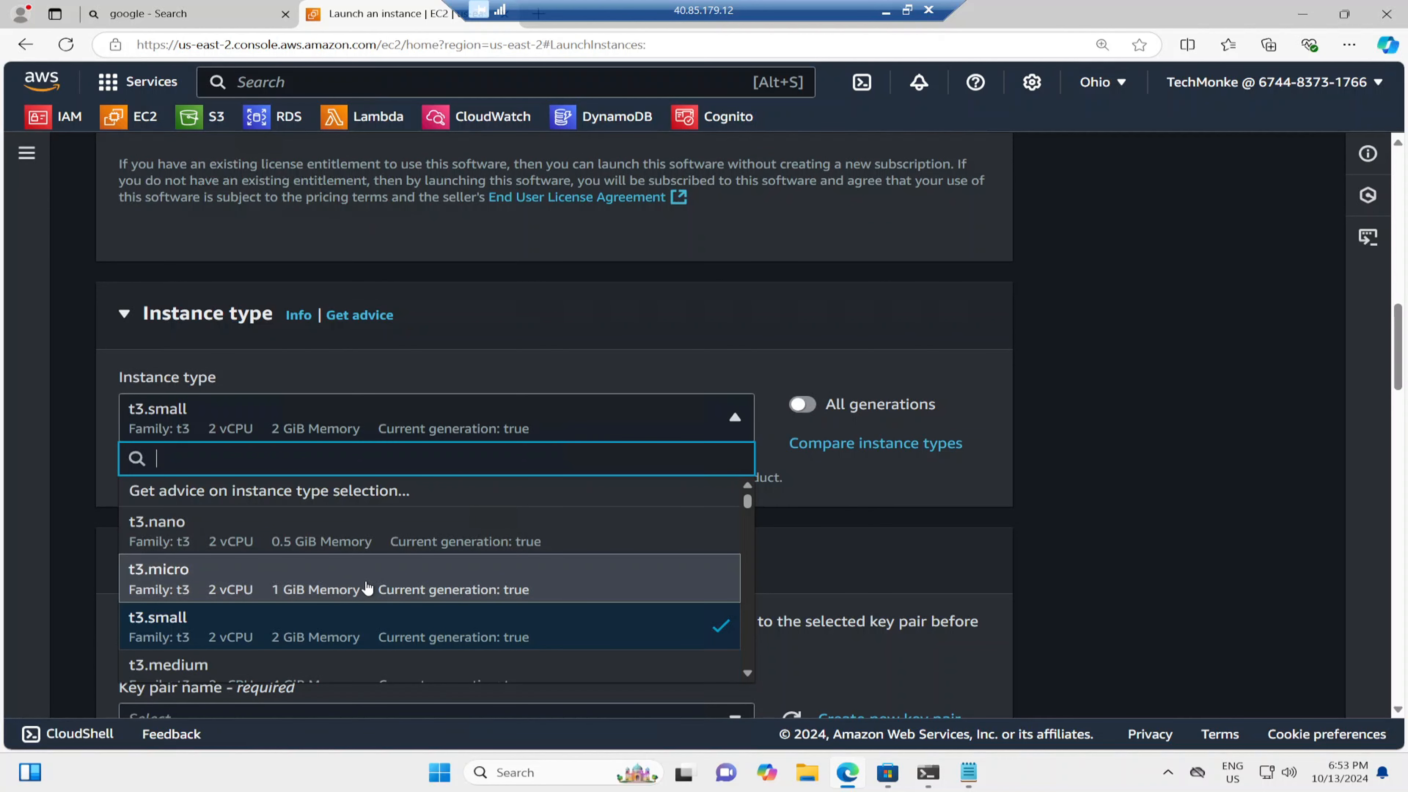
left_click(369, 587)
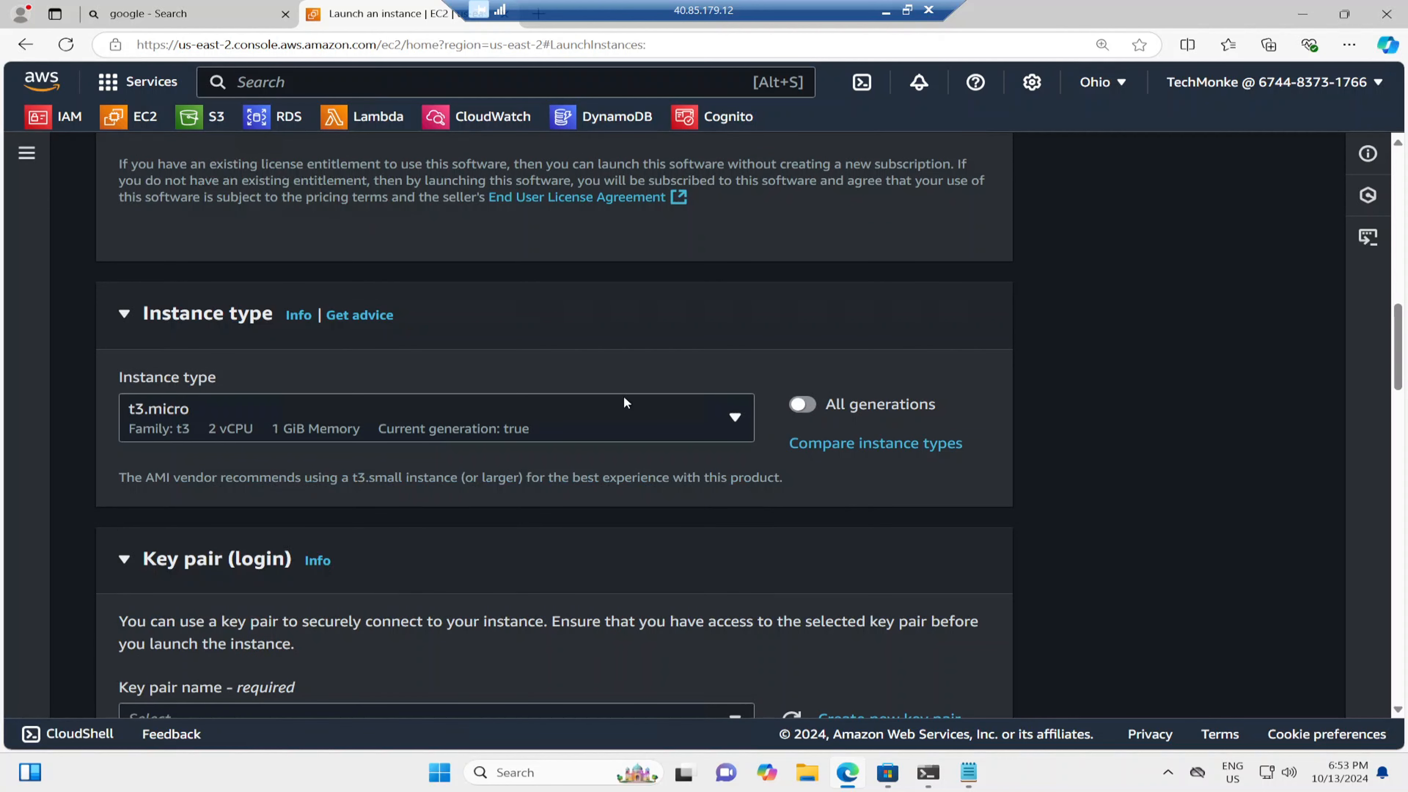
Create a new RSA key pair named centos in .pem format for logging in to the instance
scroll(882, 443, "down", 1)
scroll(712, 539, "down", 1)
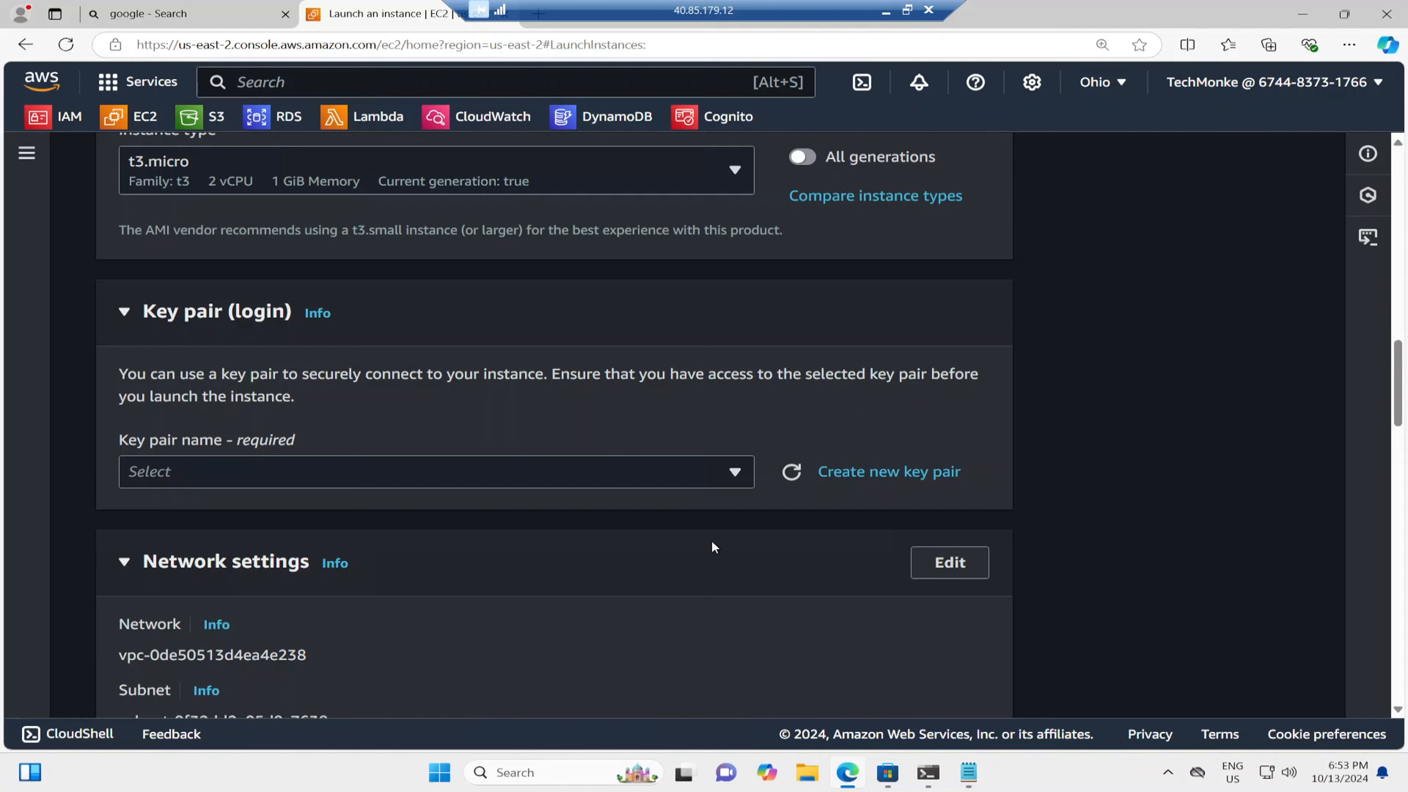
scroll(712, 539, "down", 3)
scroll(495, 292, "up", 2)
left_click(874, 472)
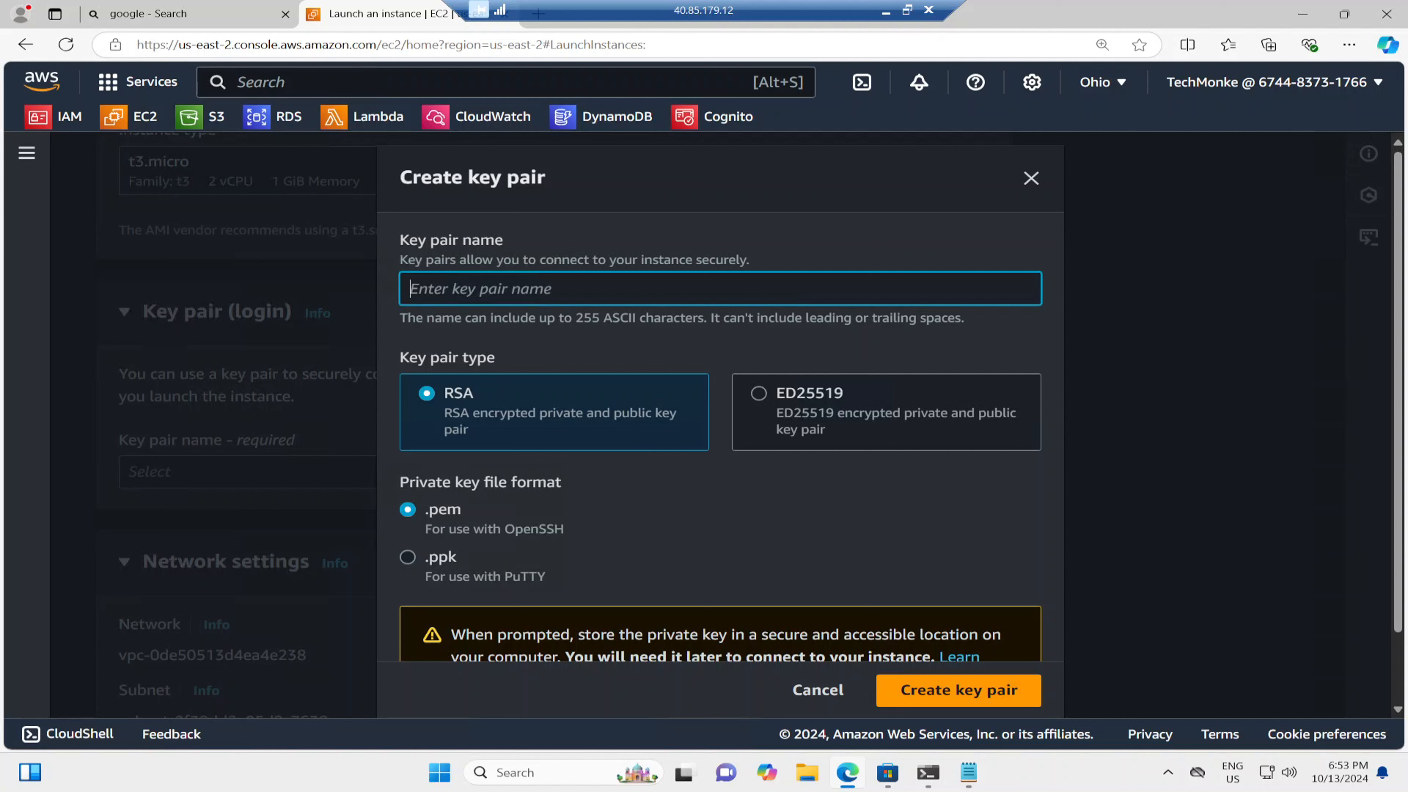
type("centos")
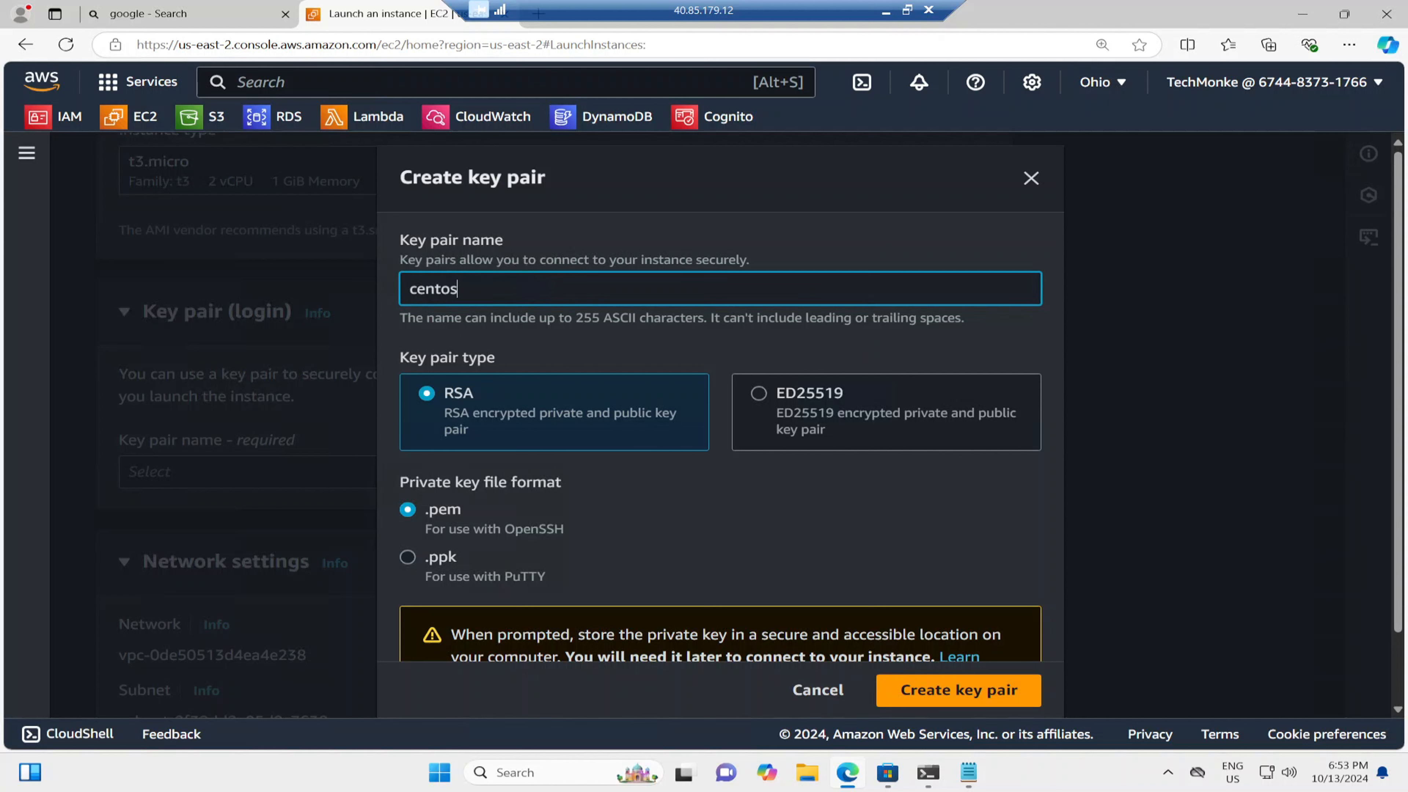
scroll(976, 679, "down", 1)
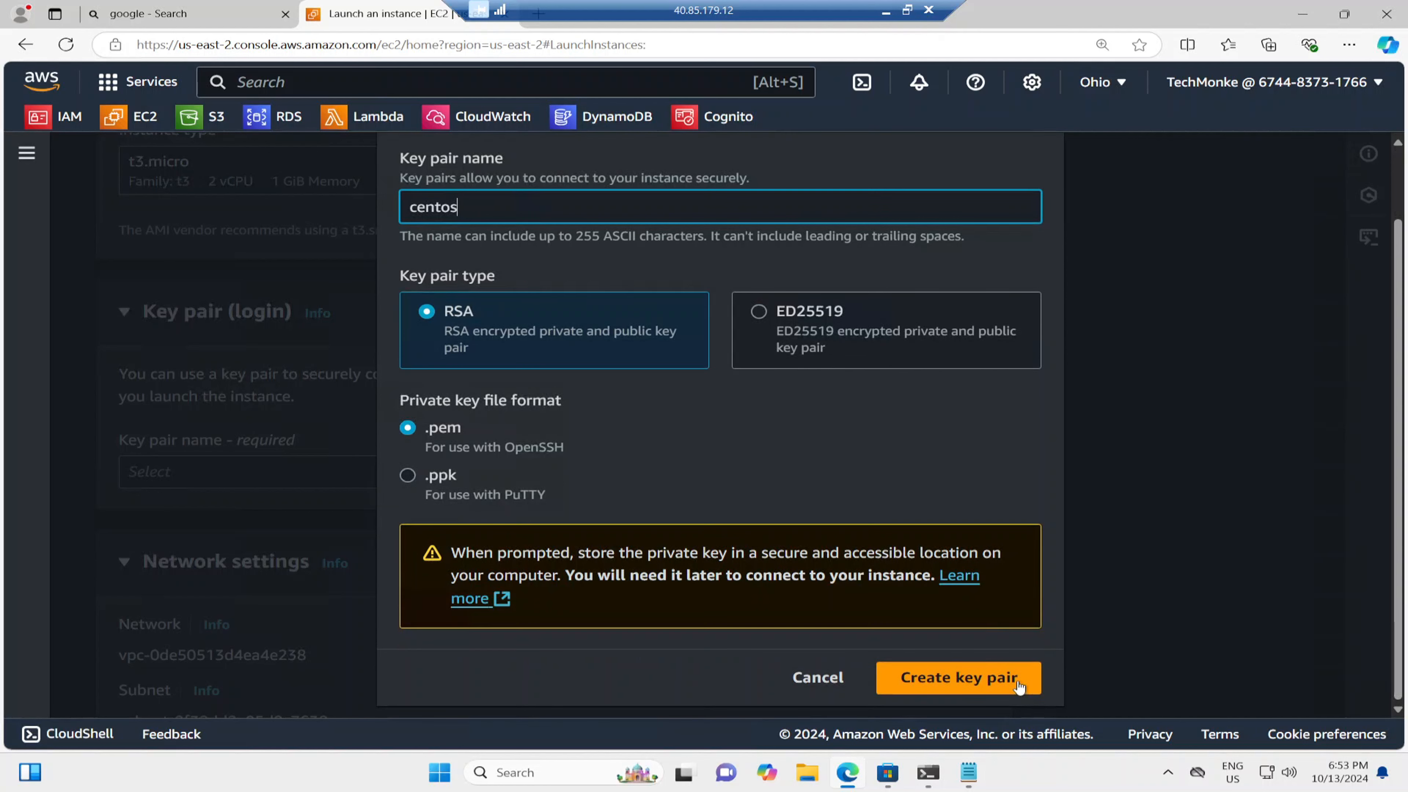
left_click(979, 686)
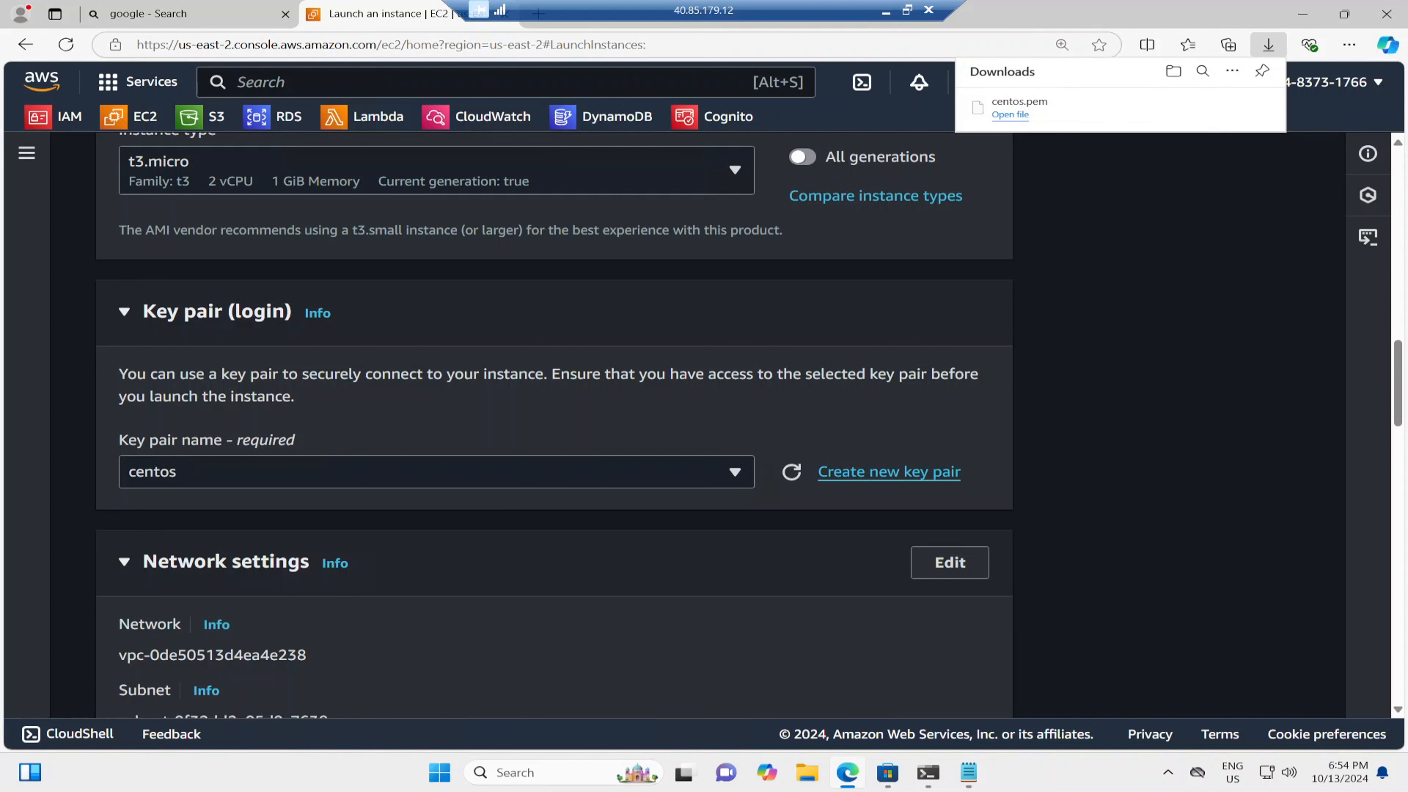
Review the network and firewall rules, root volume storage, launch summary, instance type and key pair before launching
scroll(813, 260, "down", 4)
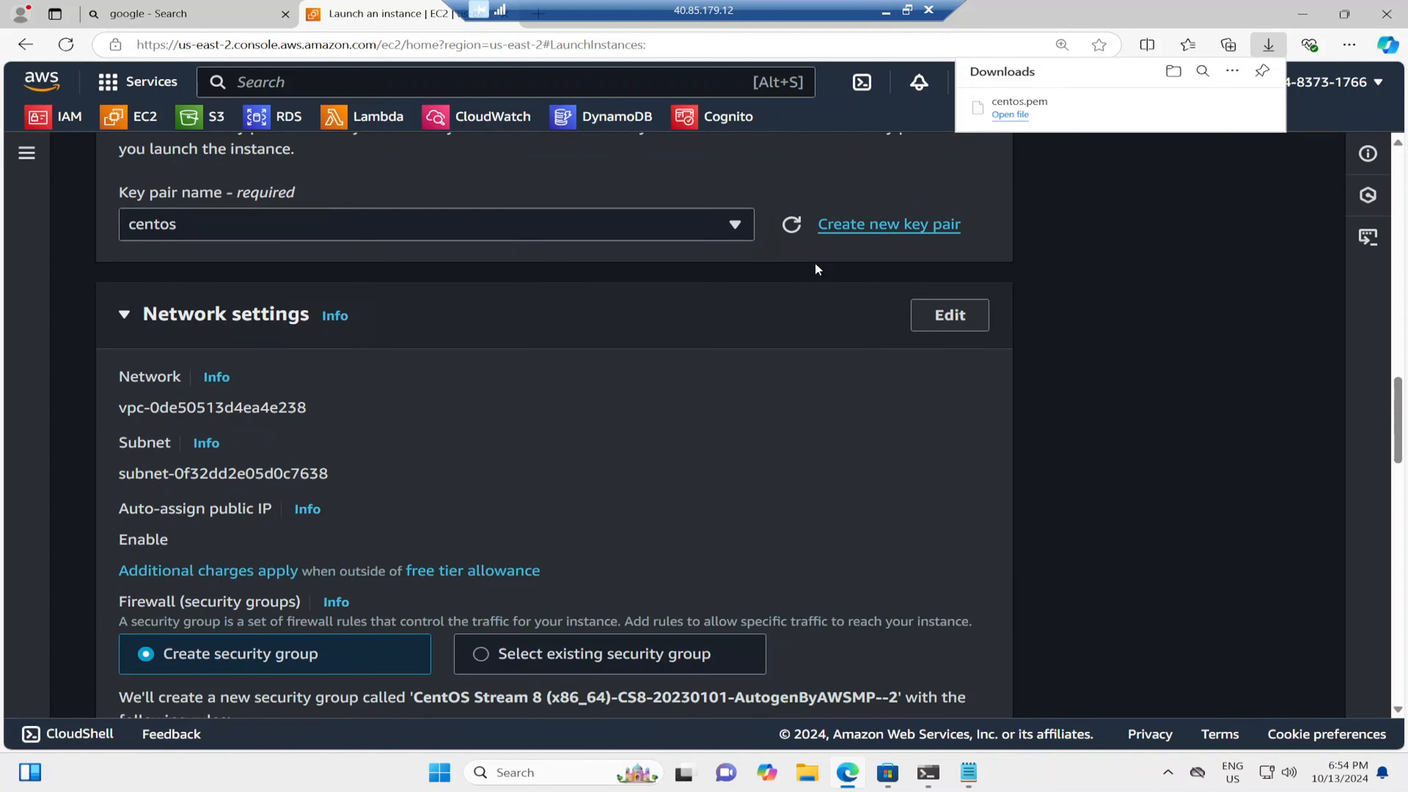
scroll(799, 292, "down", 6)
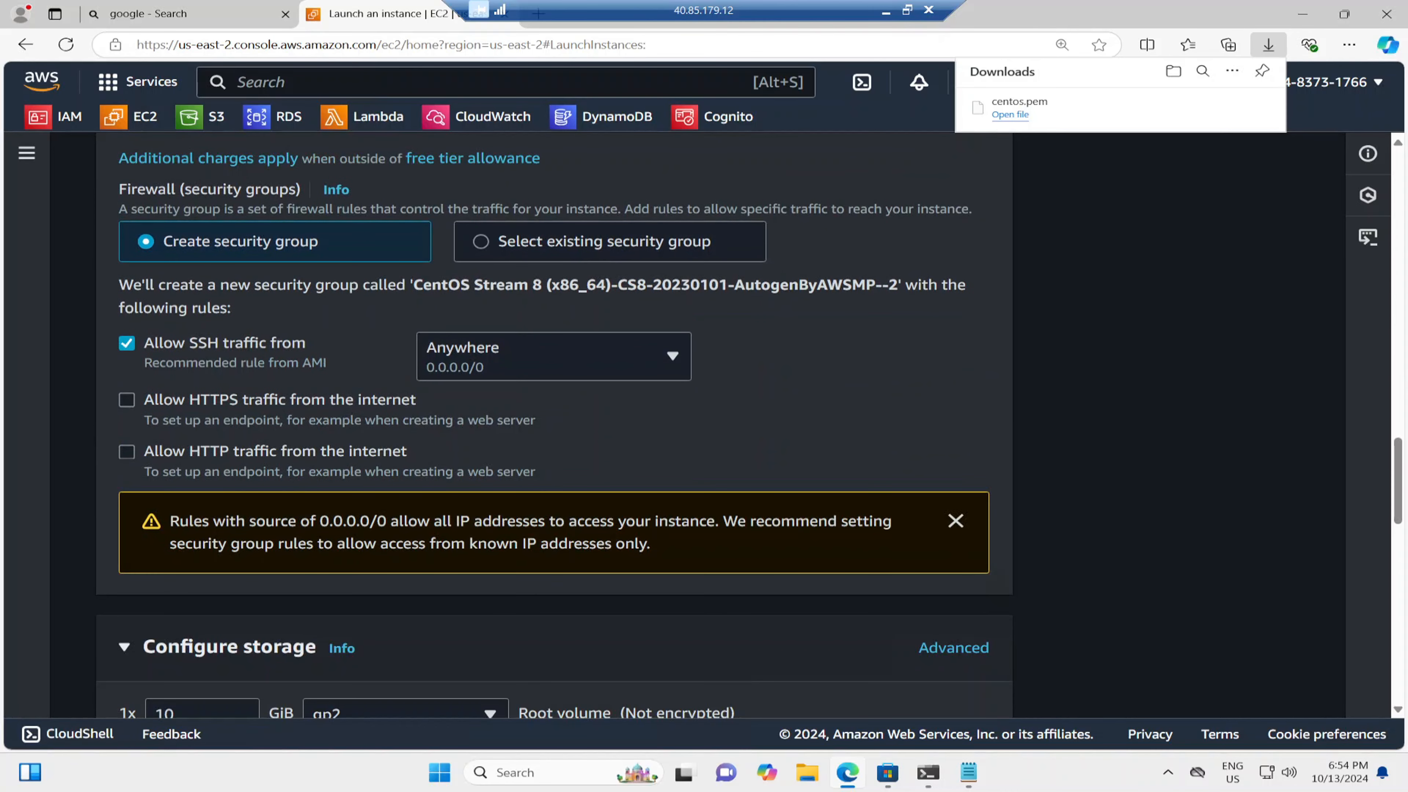
scroll(515, 354, "up", 1)
left_click(1191, 338)
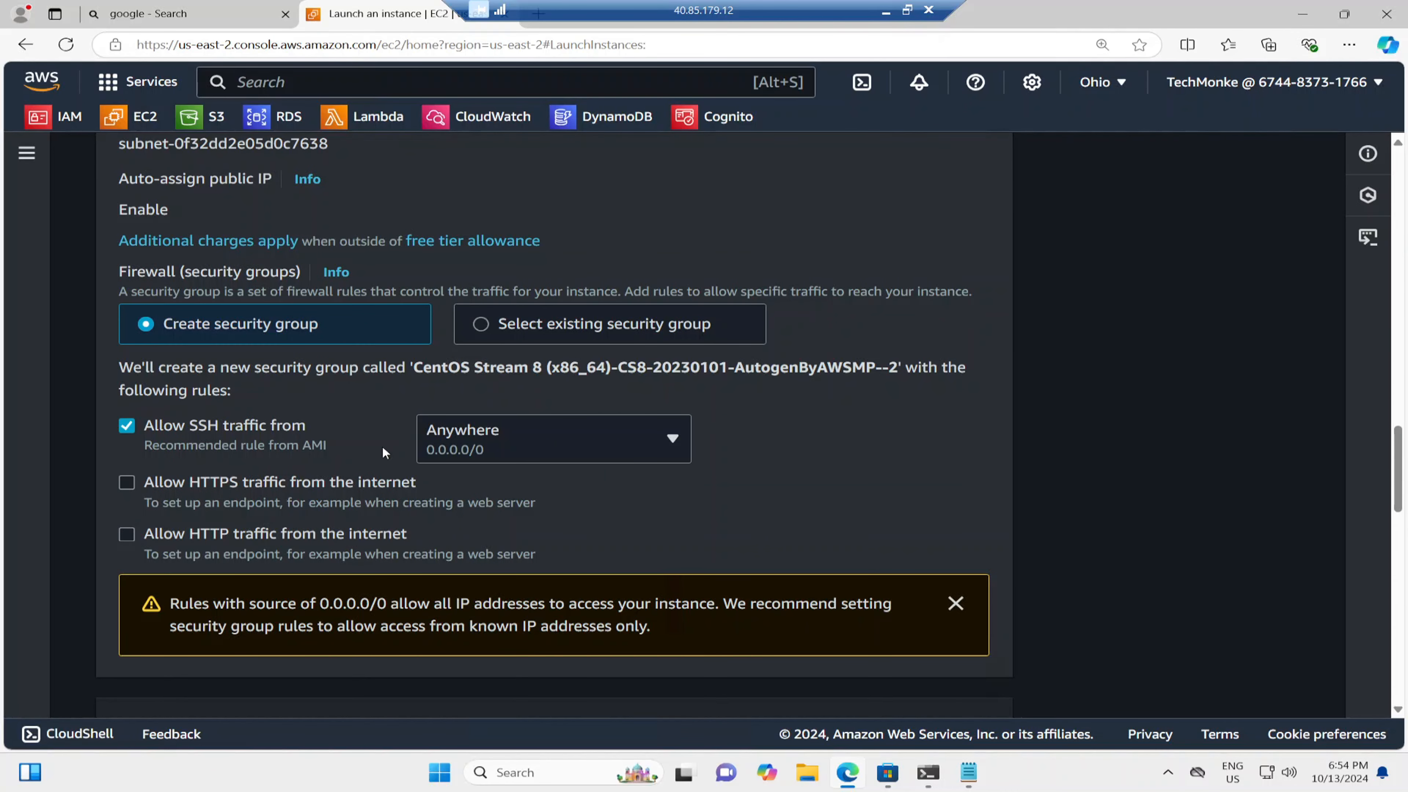
scroll(147, 434, "up", 1)
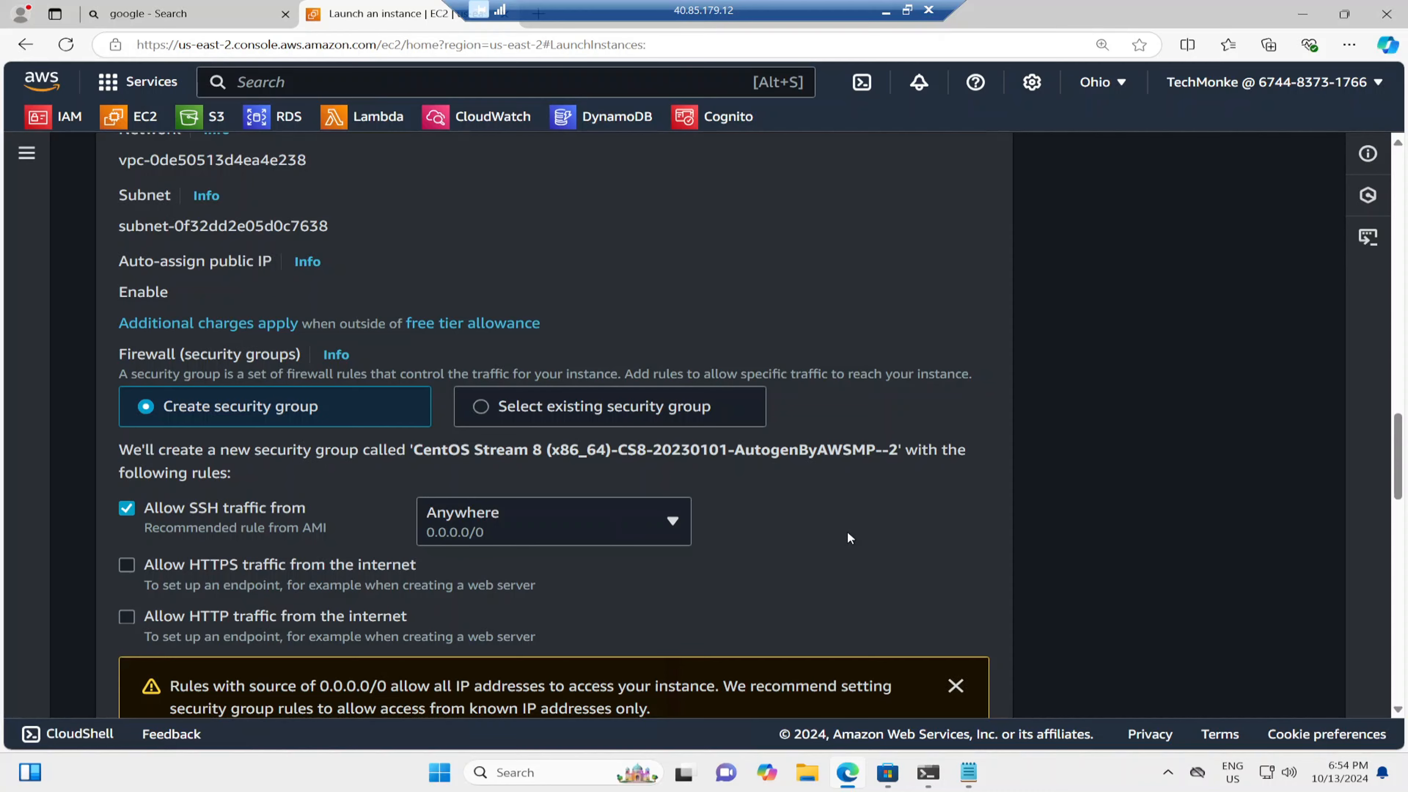
scroll(847, 530, "down", 4)
scroll(837, 552, "down", 4)
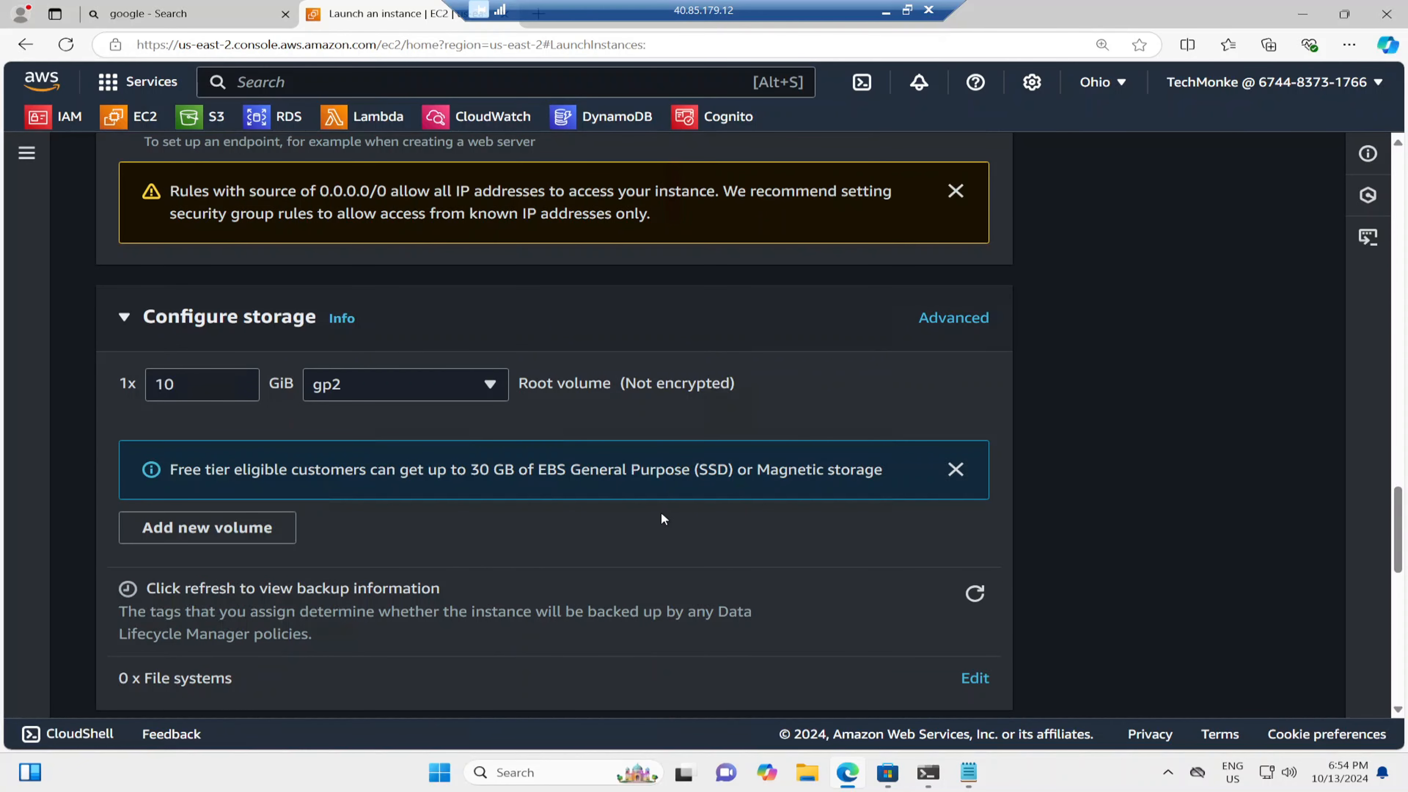
scroll(549, 537, "down", 9)
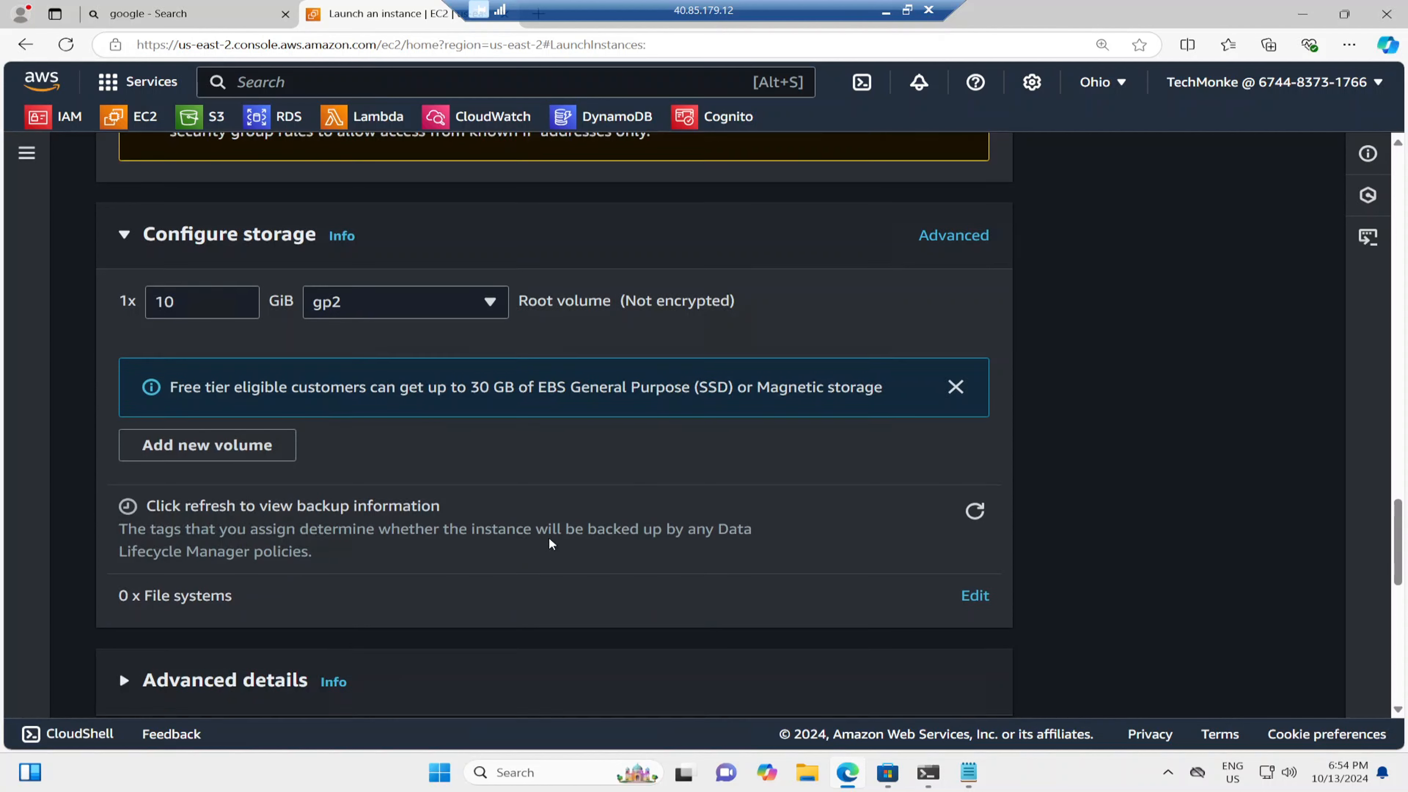
scroll(321, 517, "down", 4)
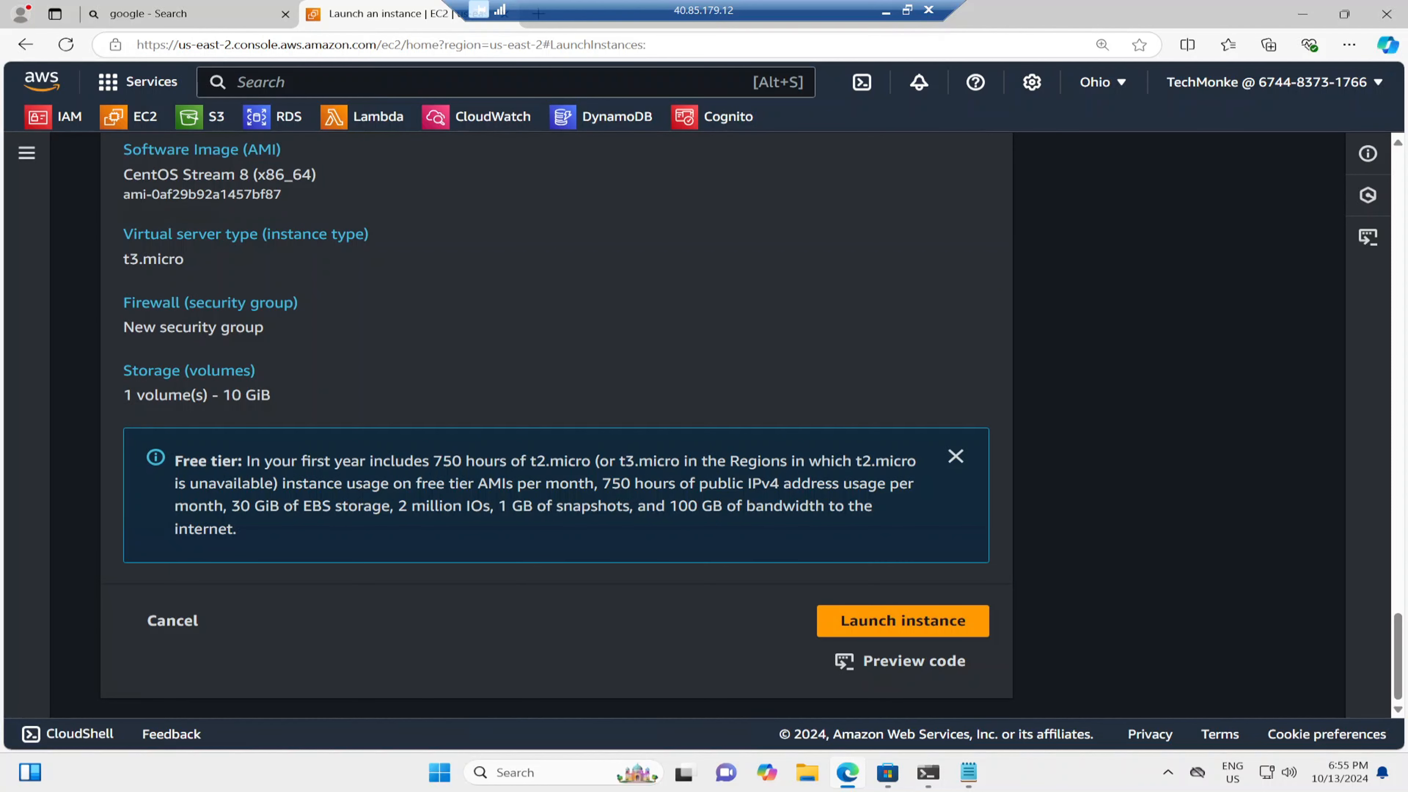
scroll(402, 496, "up", 15)
scroll(305, 463, "up", 13)
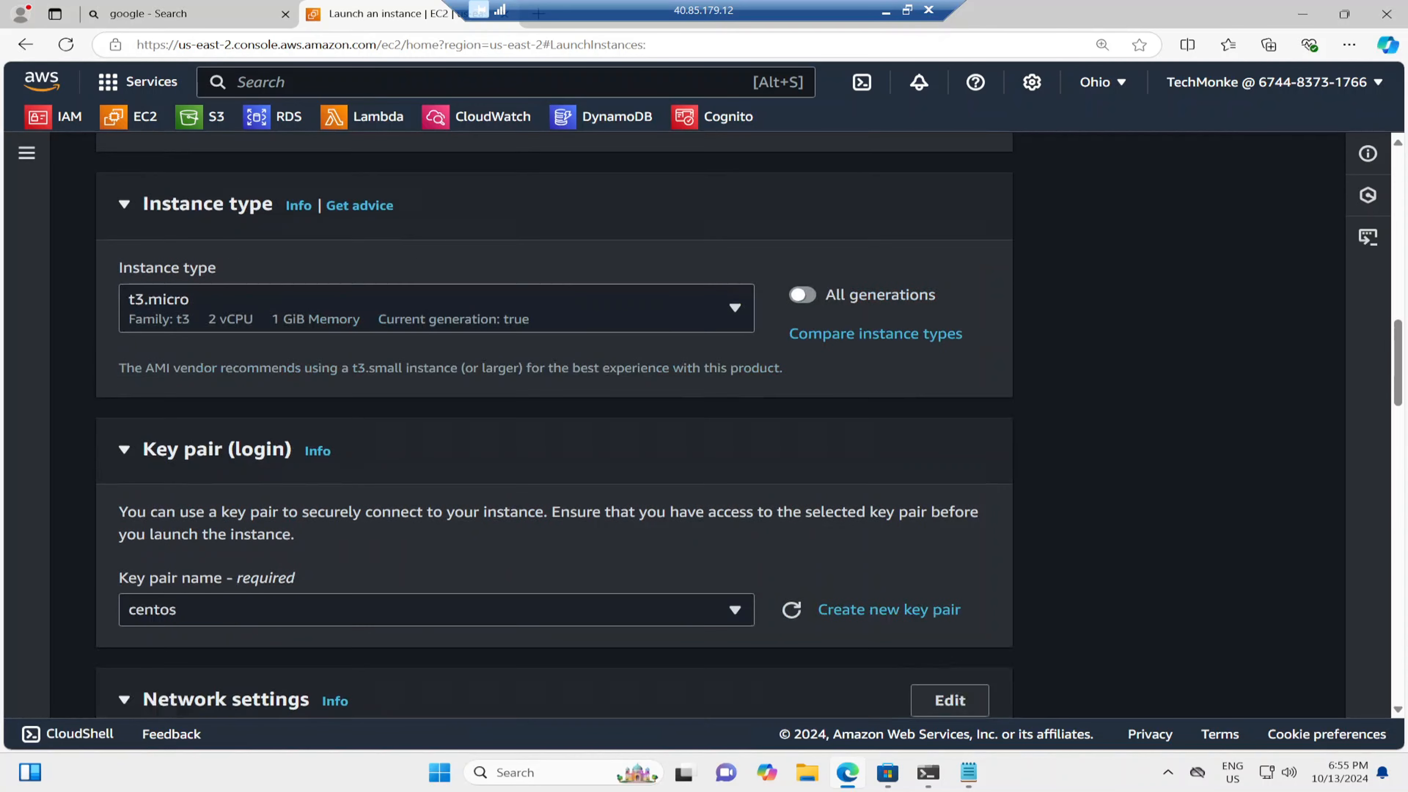
scroll(141, 654, "down", 1)
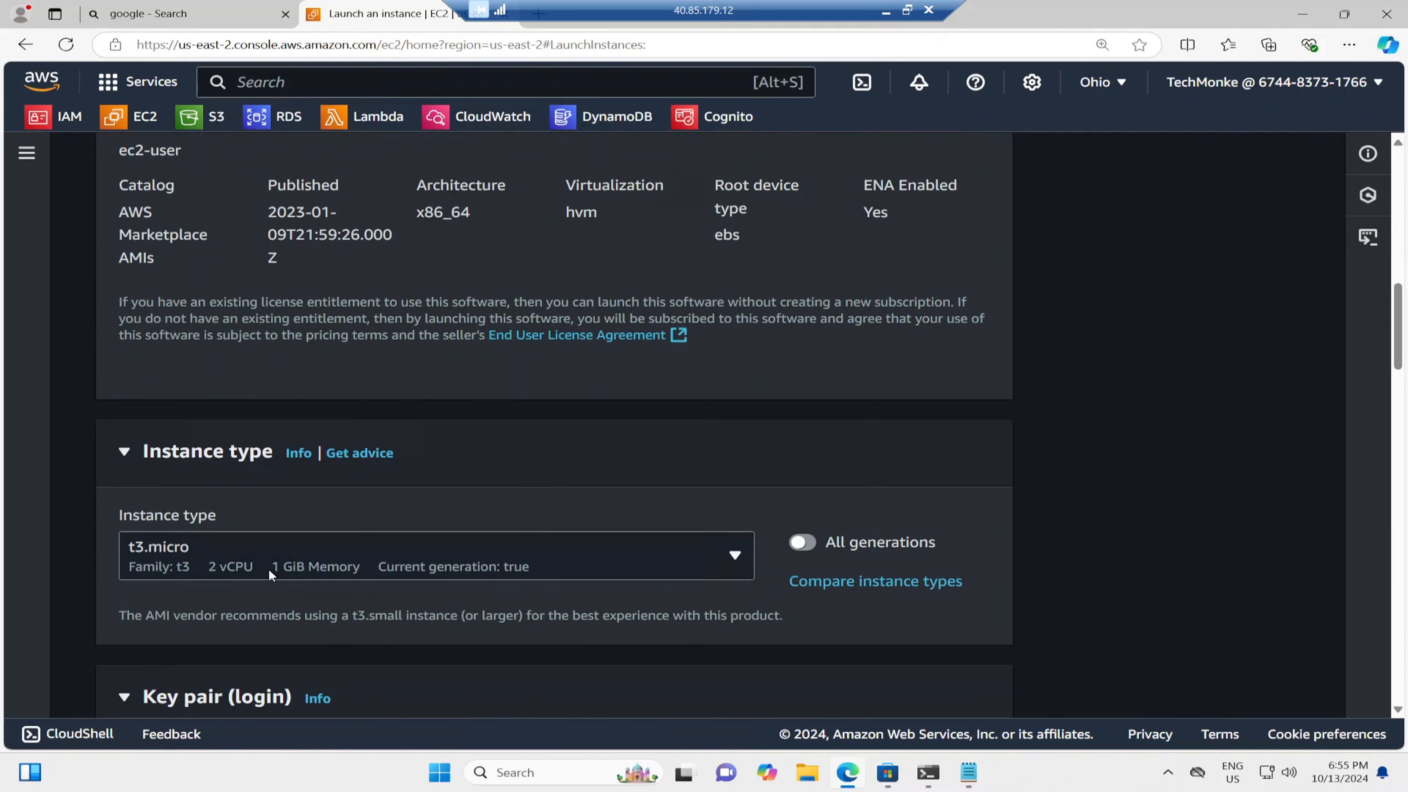
Launch the centos instance with the configured settings and open its entry in the instances list
scroll(354, 582, "down", 15)
scroll(463, 598, "down", 6)
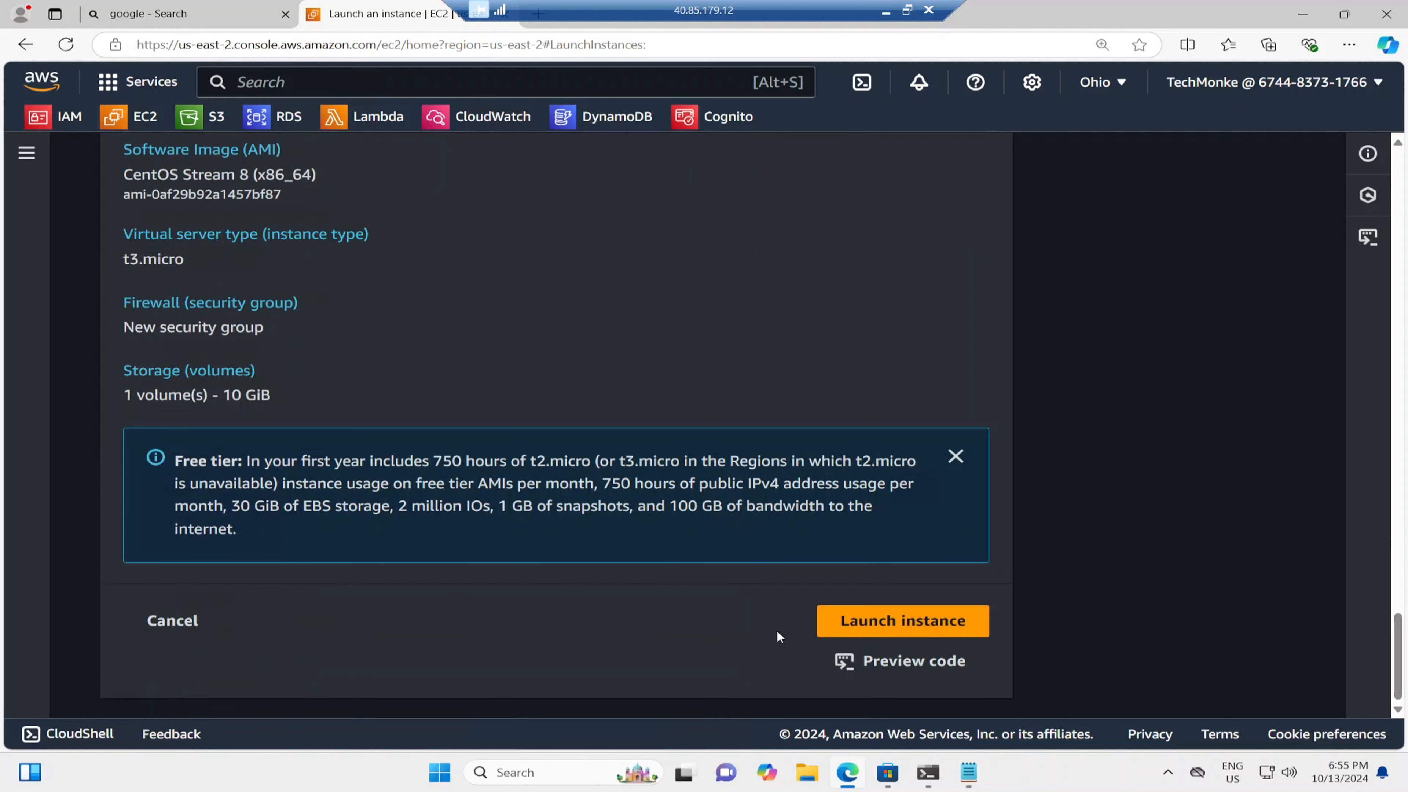
left_click(896, 635)
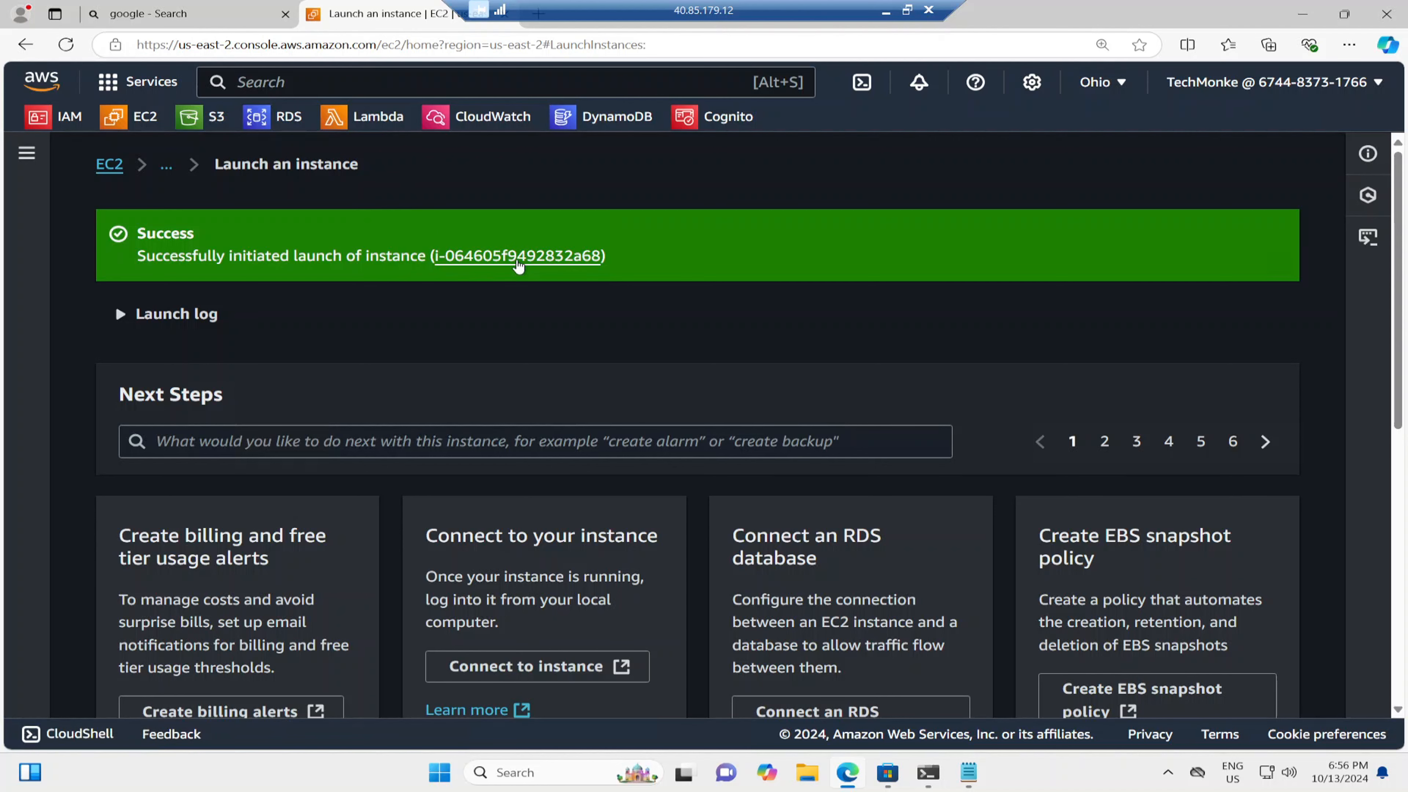
left_click(517, 260)
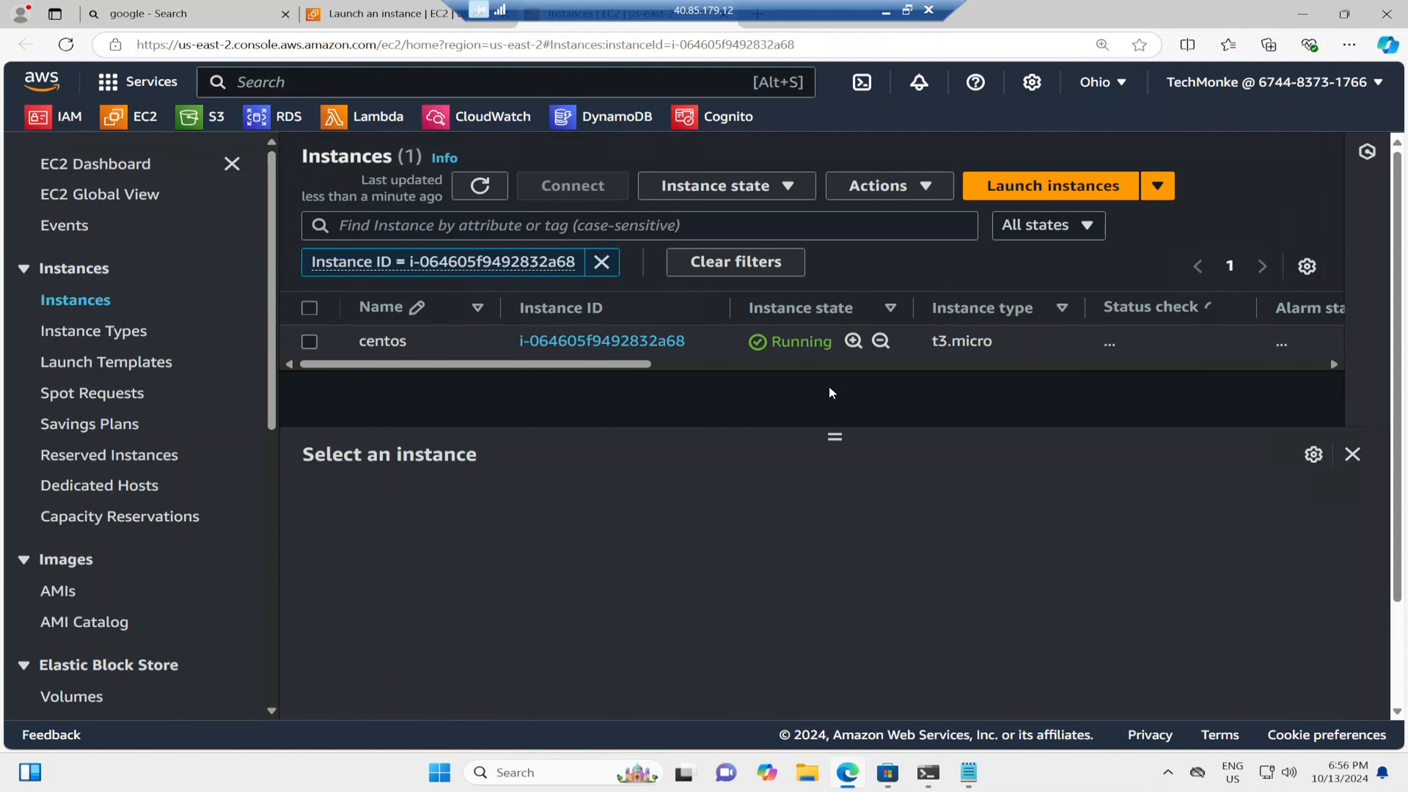
Bring up the Ubuntu terminal and check the Virtual Machine Platform and Windows Subsystem for Linux entries in Windows Features
left_click(932, 779)
left_click_drag(660, 75, 686, 118)
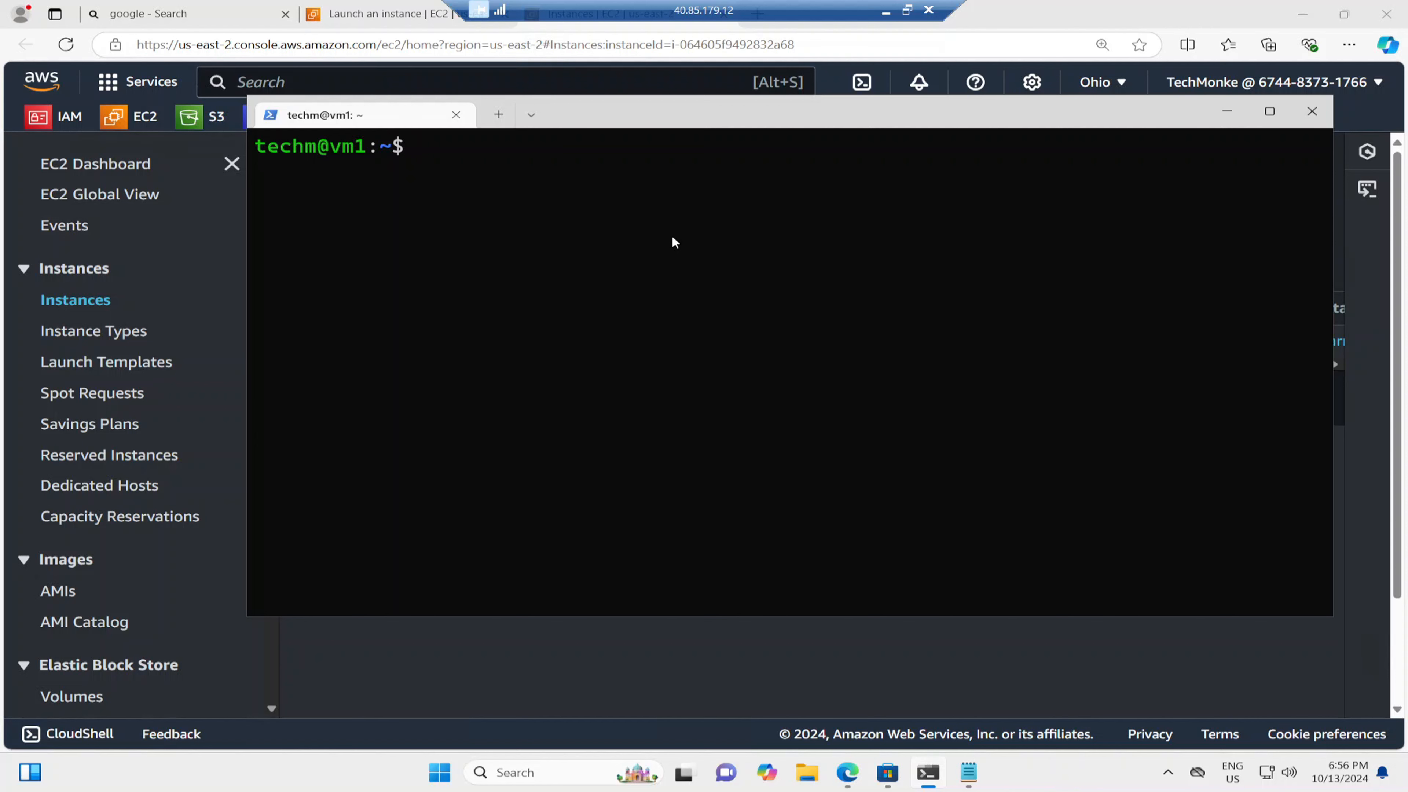
left_click(576, 769)
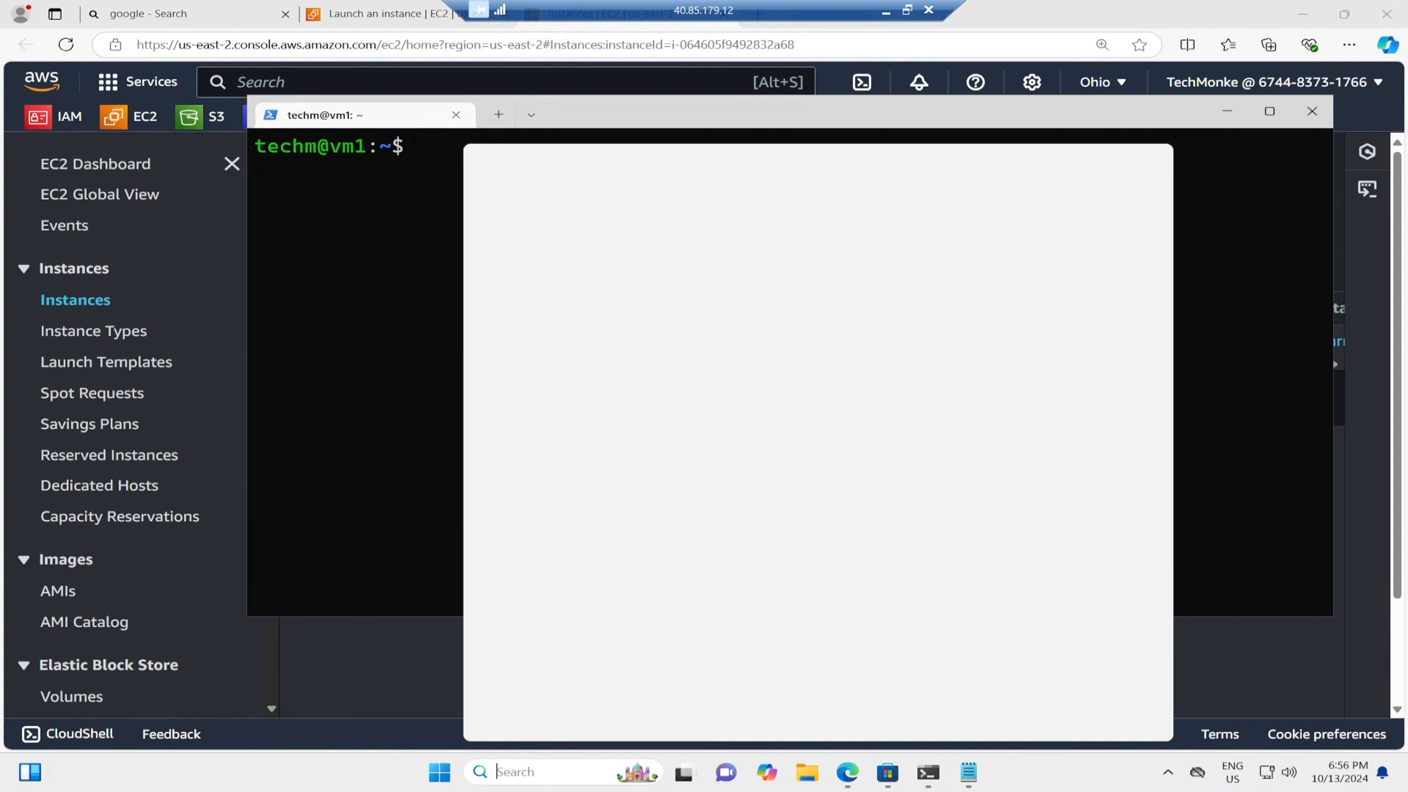
type("tech")
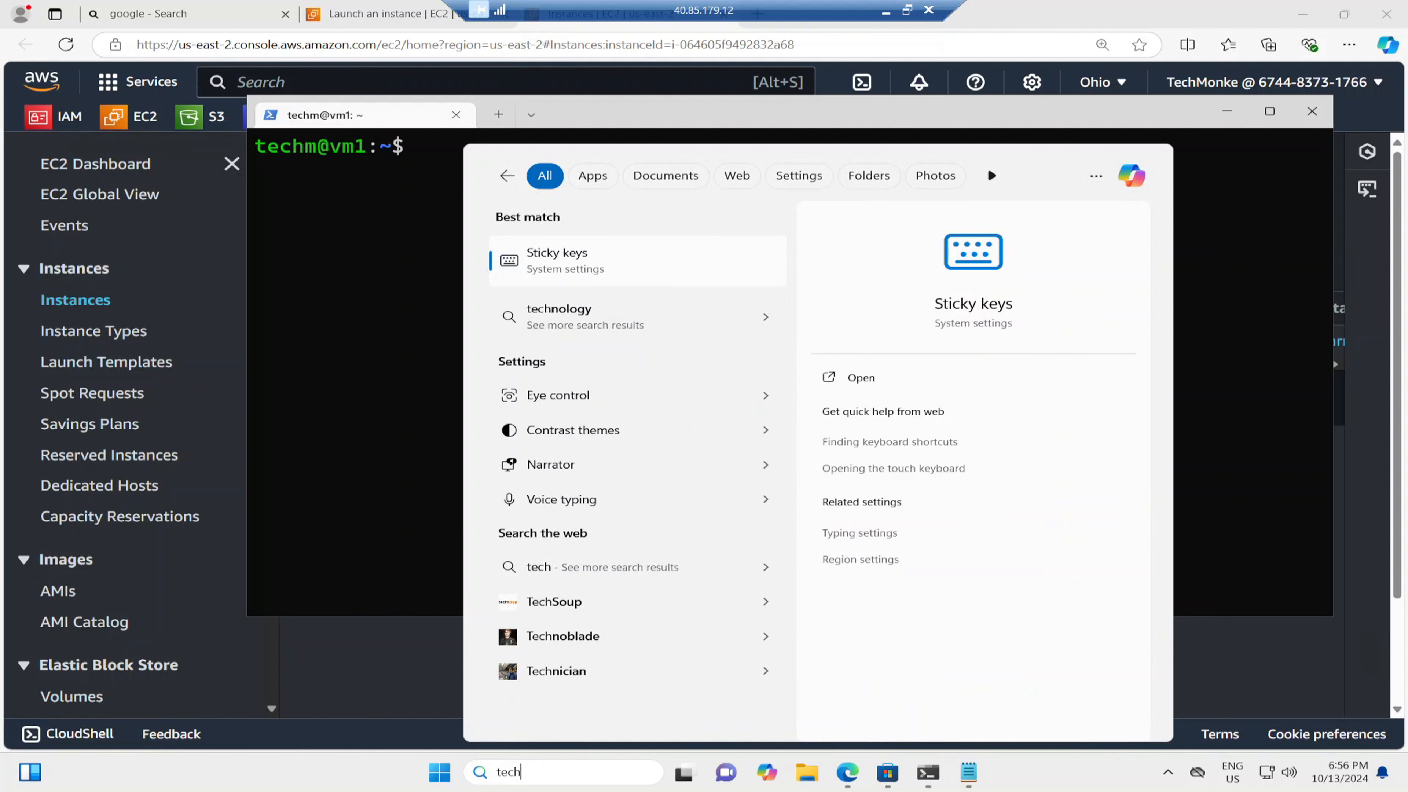
key("BackSpace")
key("BackSpace")
key("BackSpace")
type("urn")
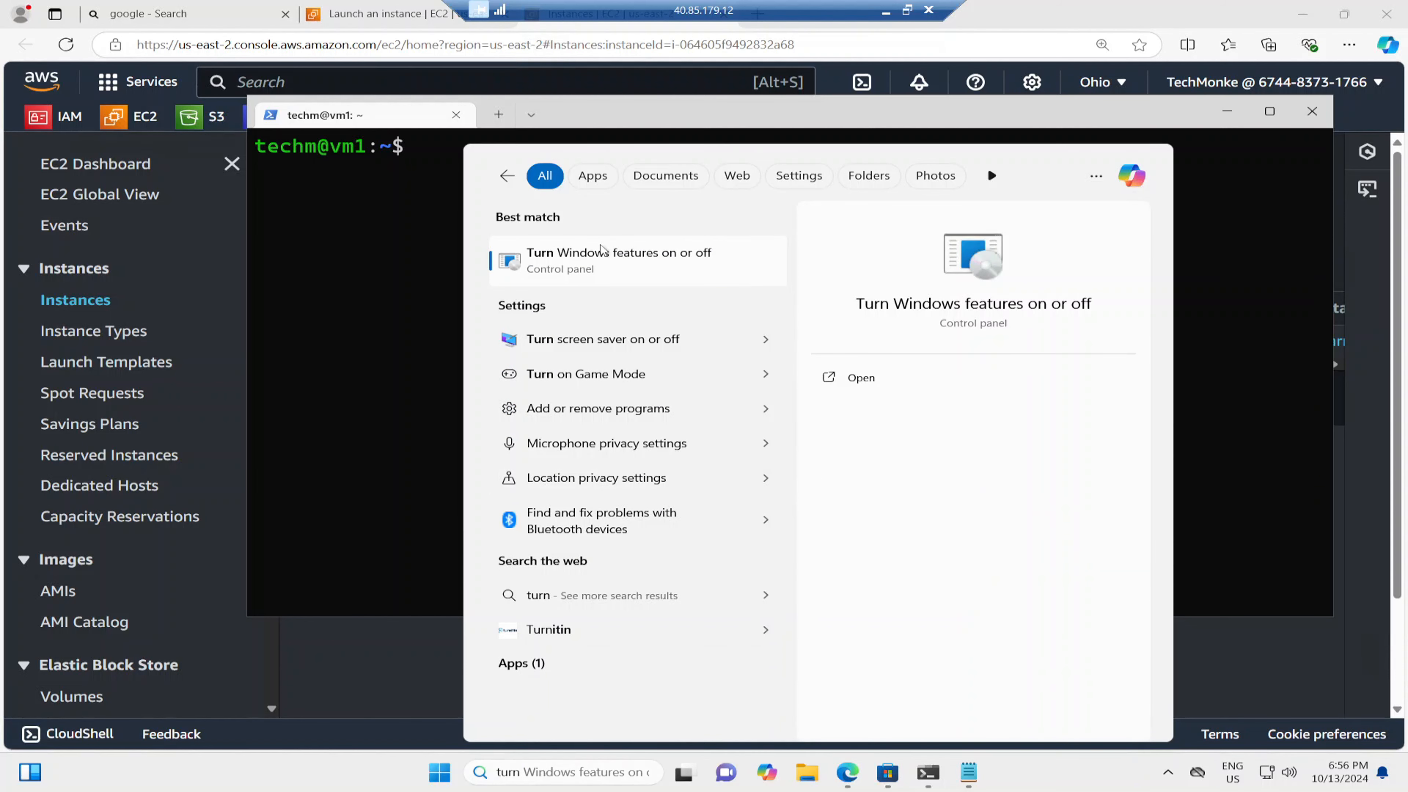
left_click(603, 256)
scroll(676, 419, "down", 6)
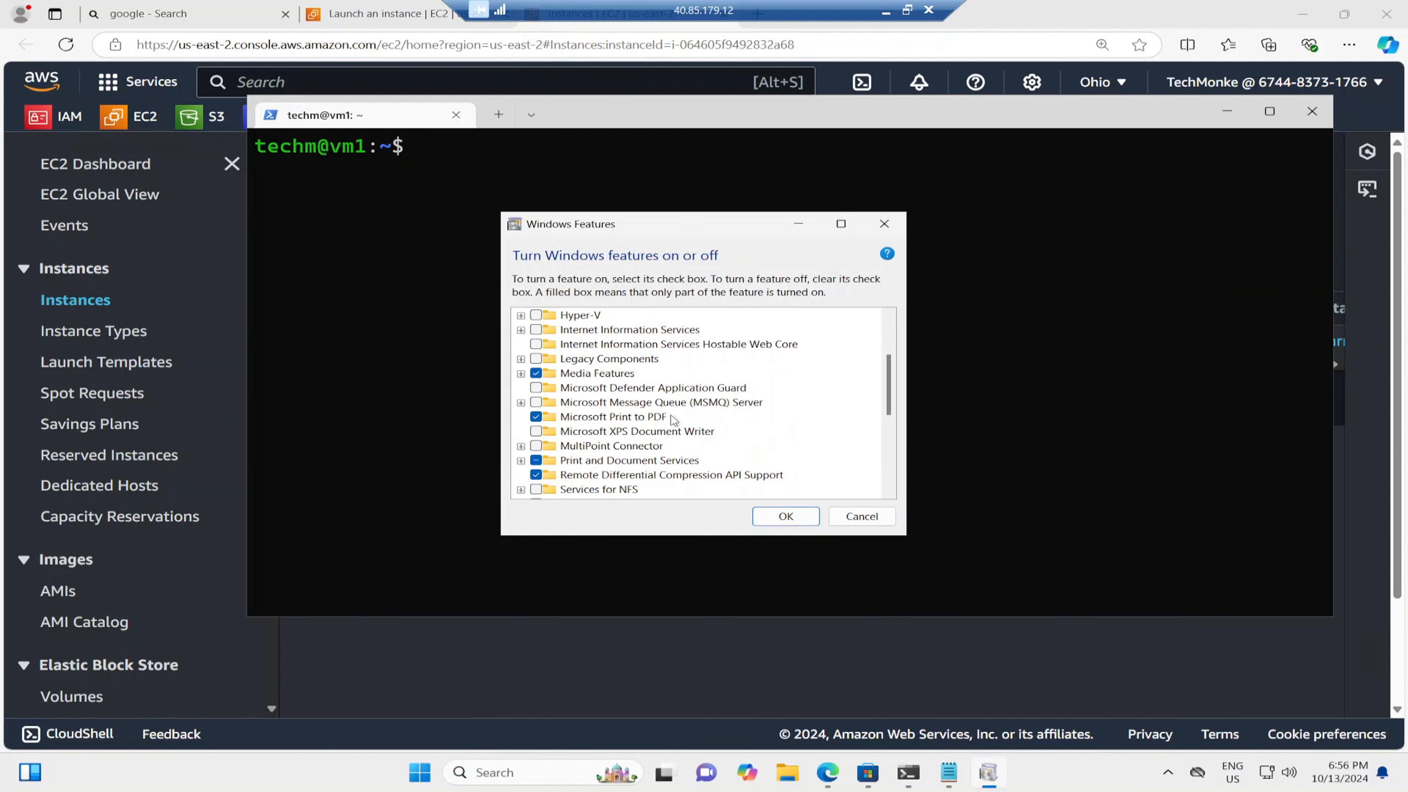
scroll(619, 494, "down", 3)
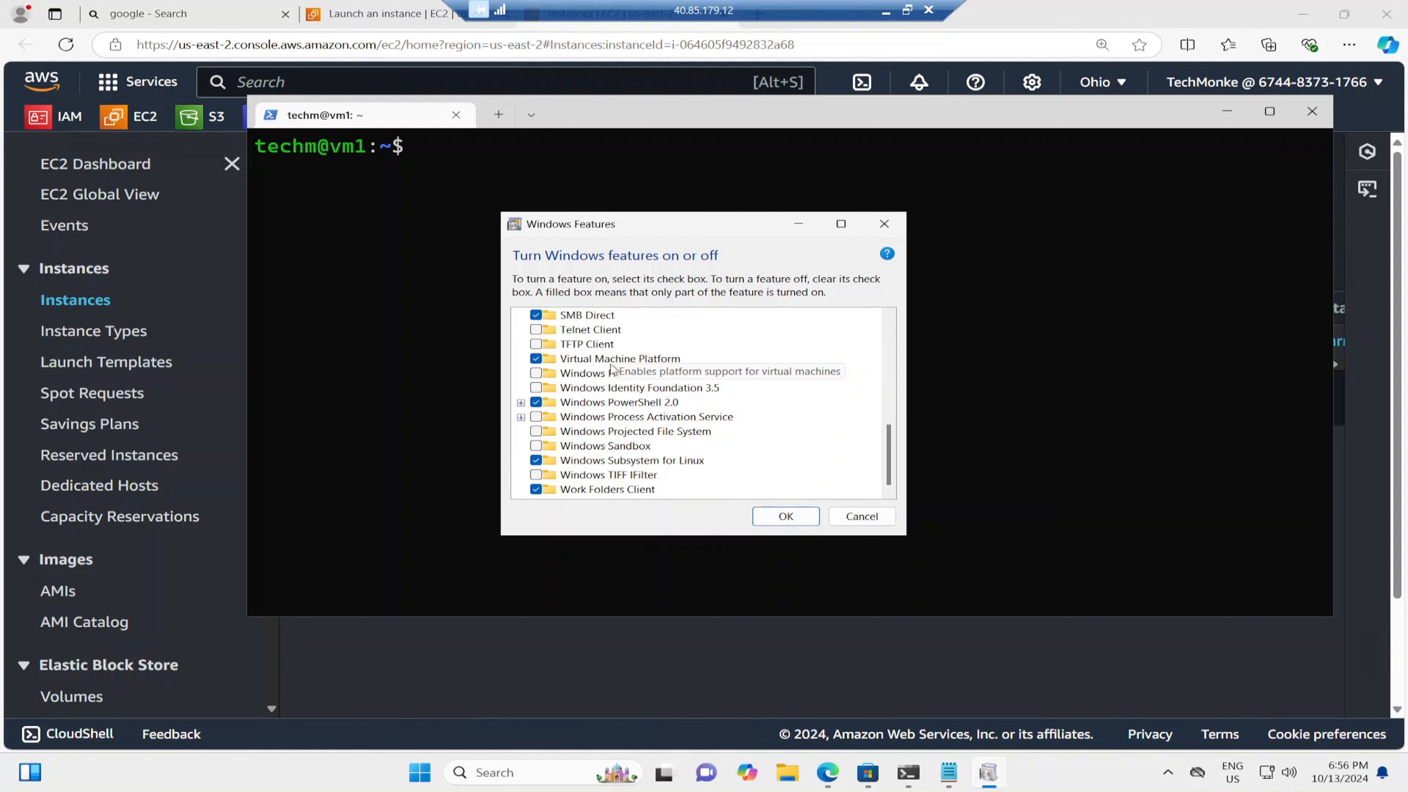
left_click(885, 224)
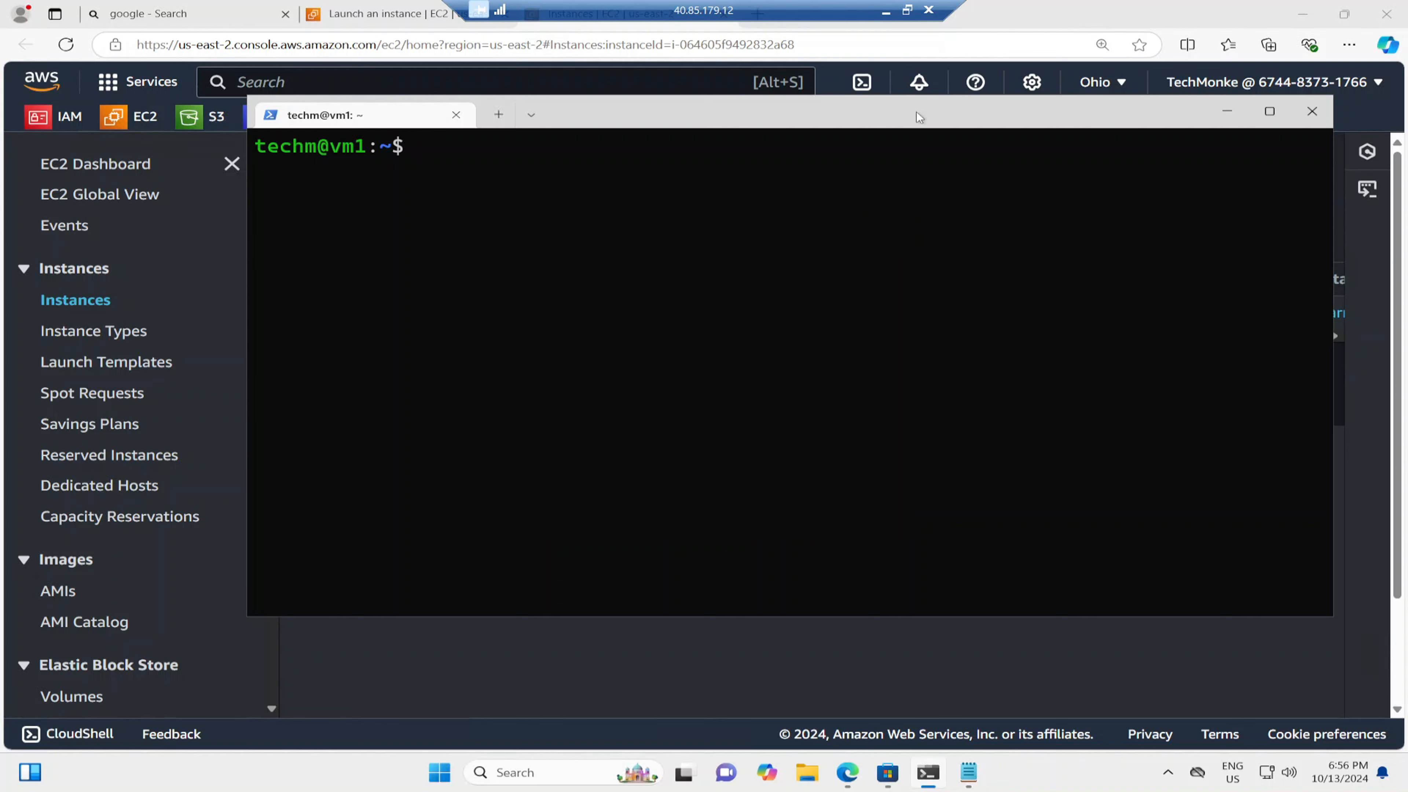
Replace the Ubuntu window with a new Terminal session and list the installed distributions with wsl --list
left_click_drag(918, 117, 927, 150)
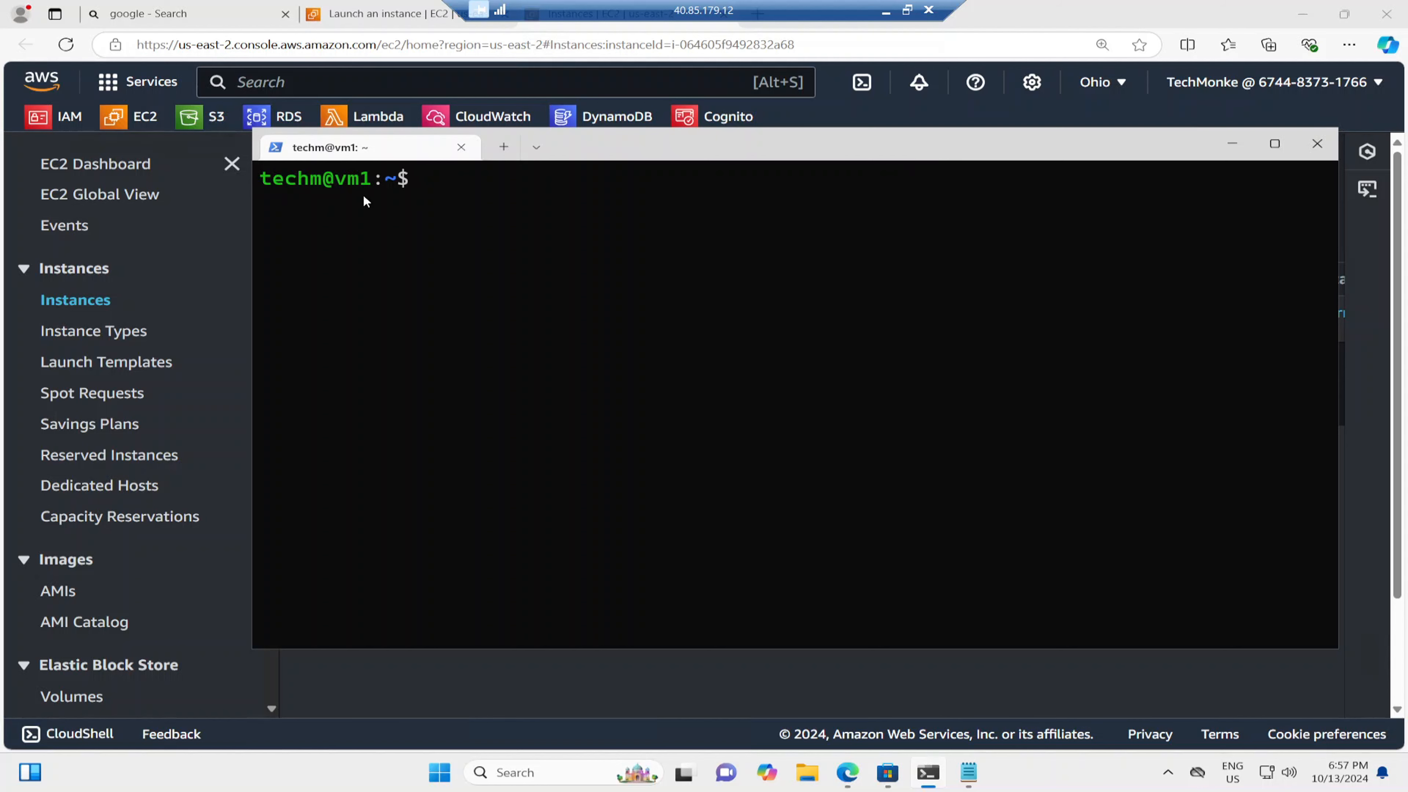
left_click(1319, 146)
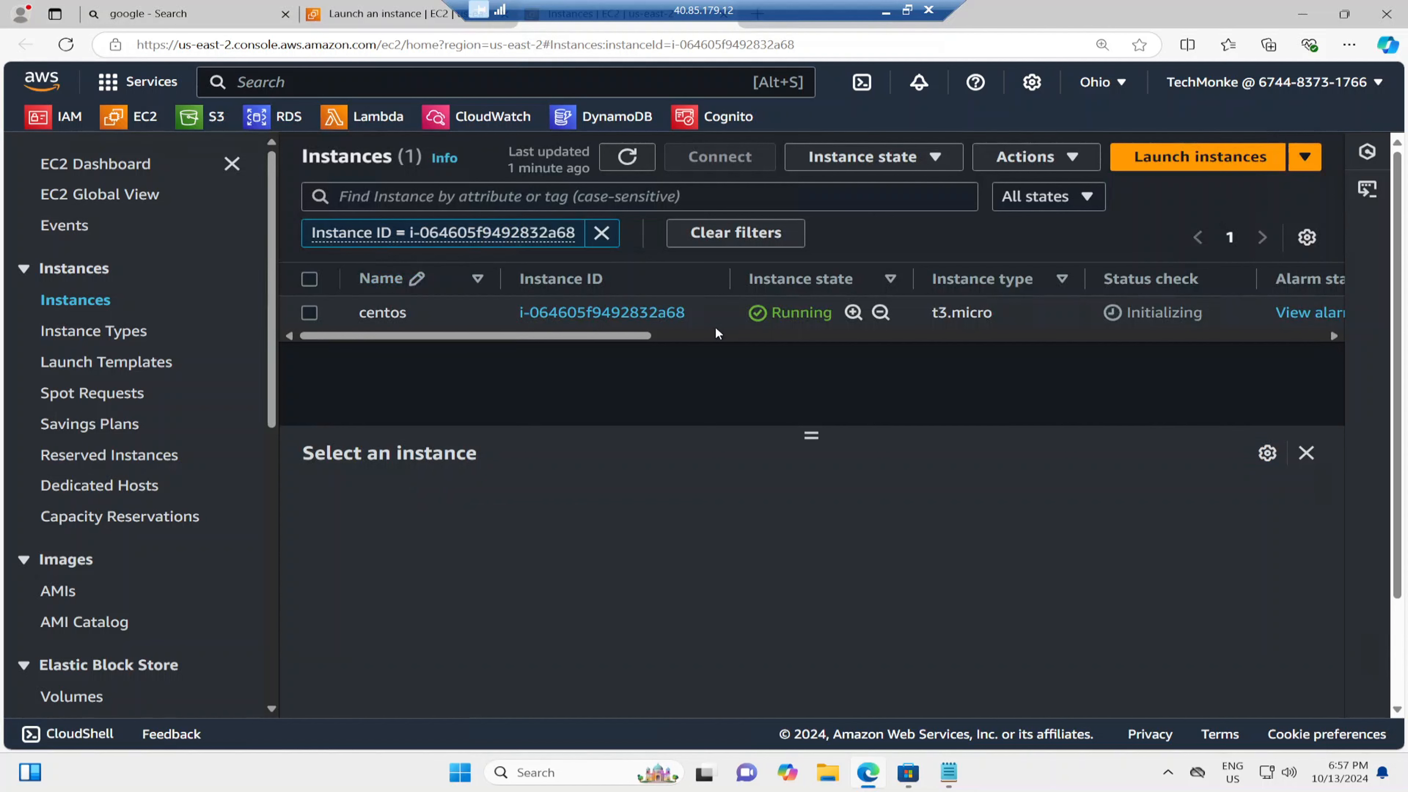
left_click(566, 776)
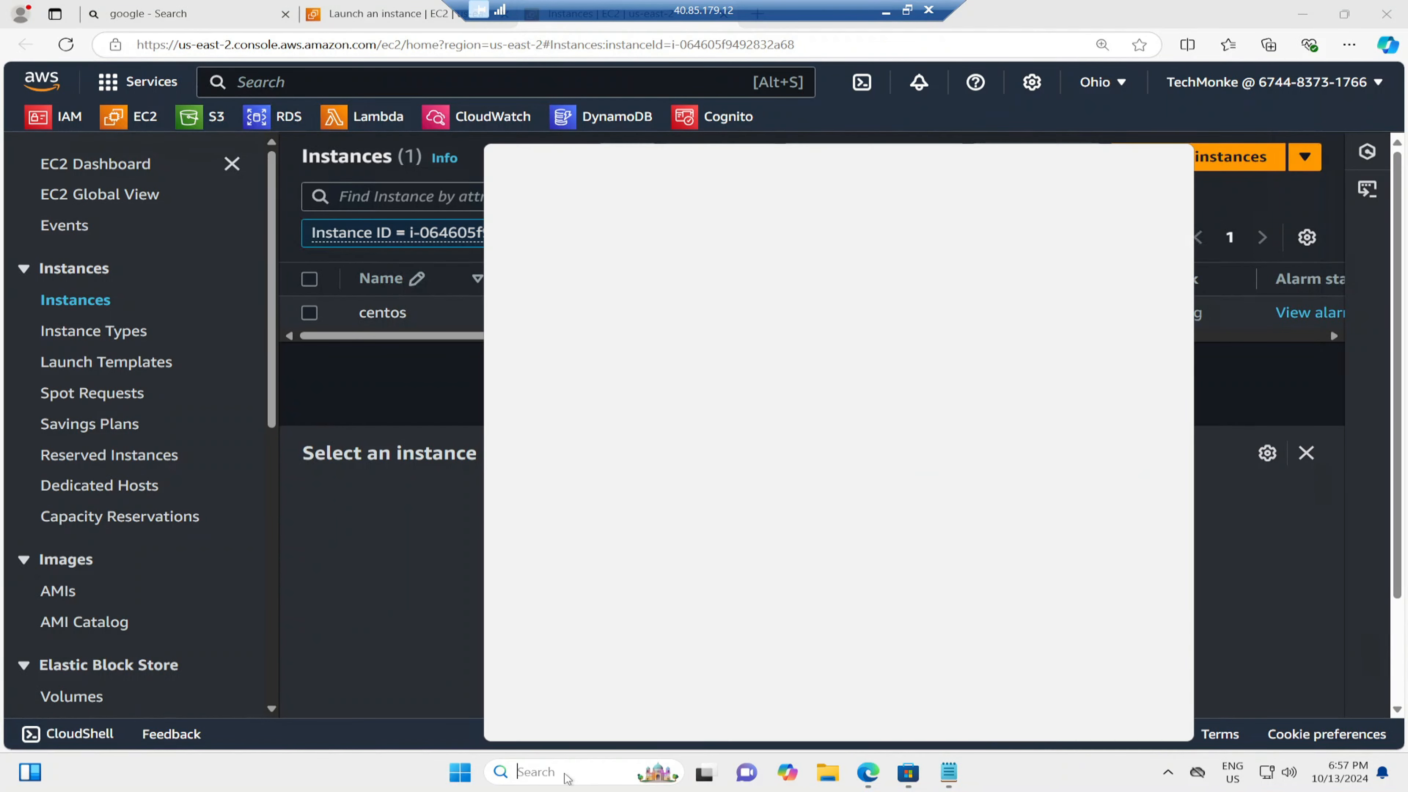
type("terminal")
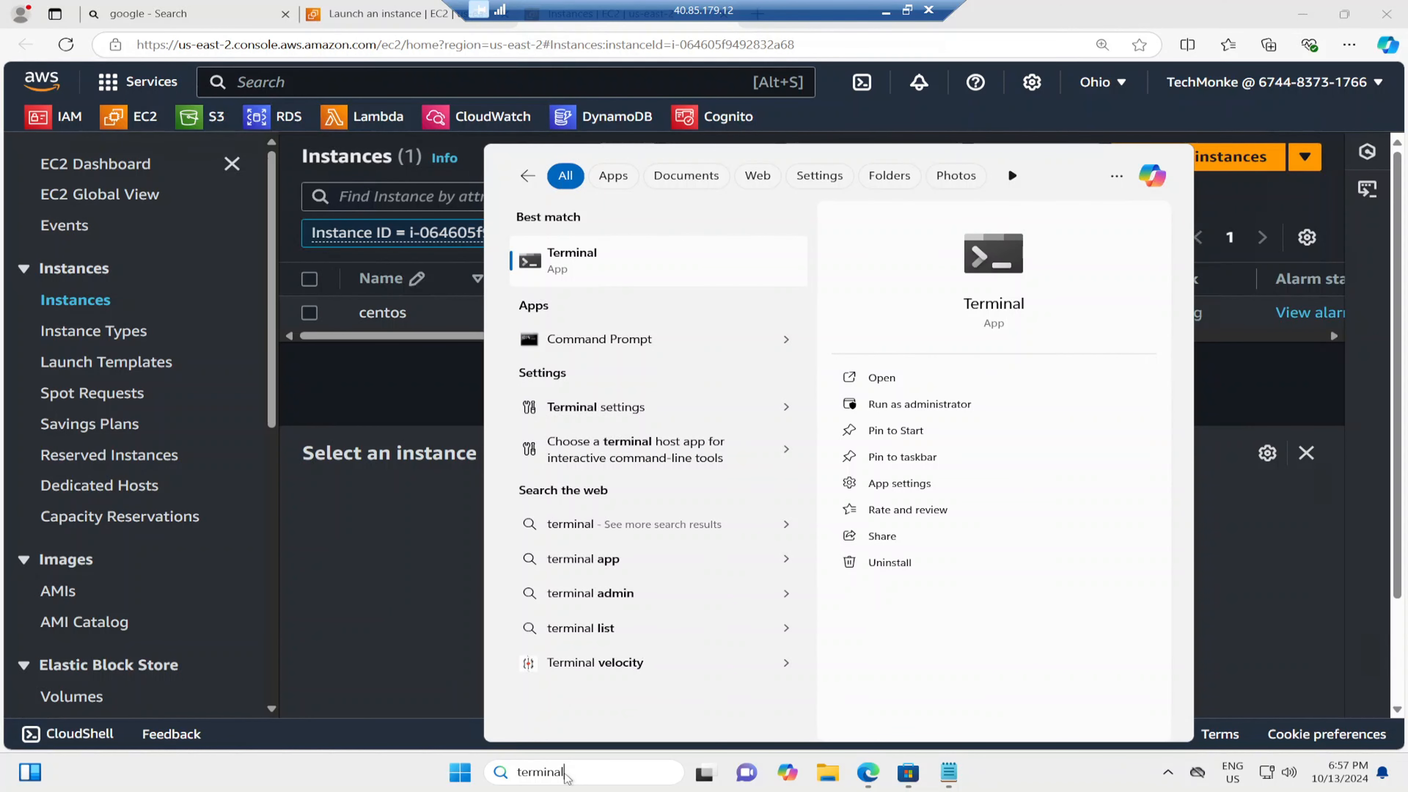
key("Return")
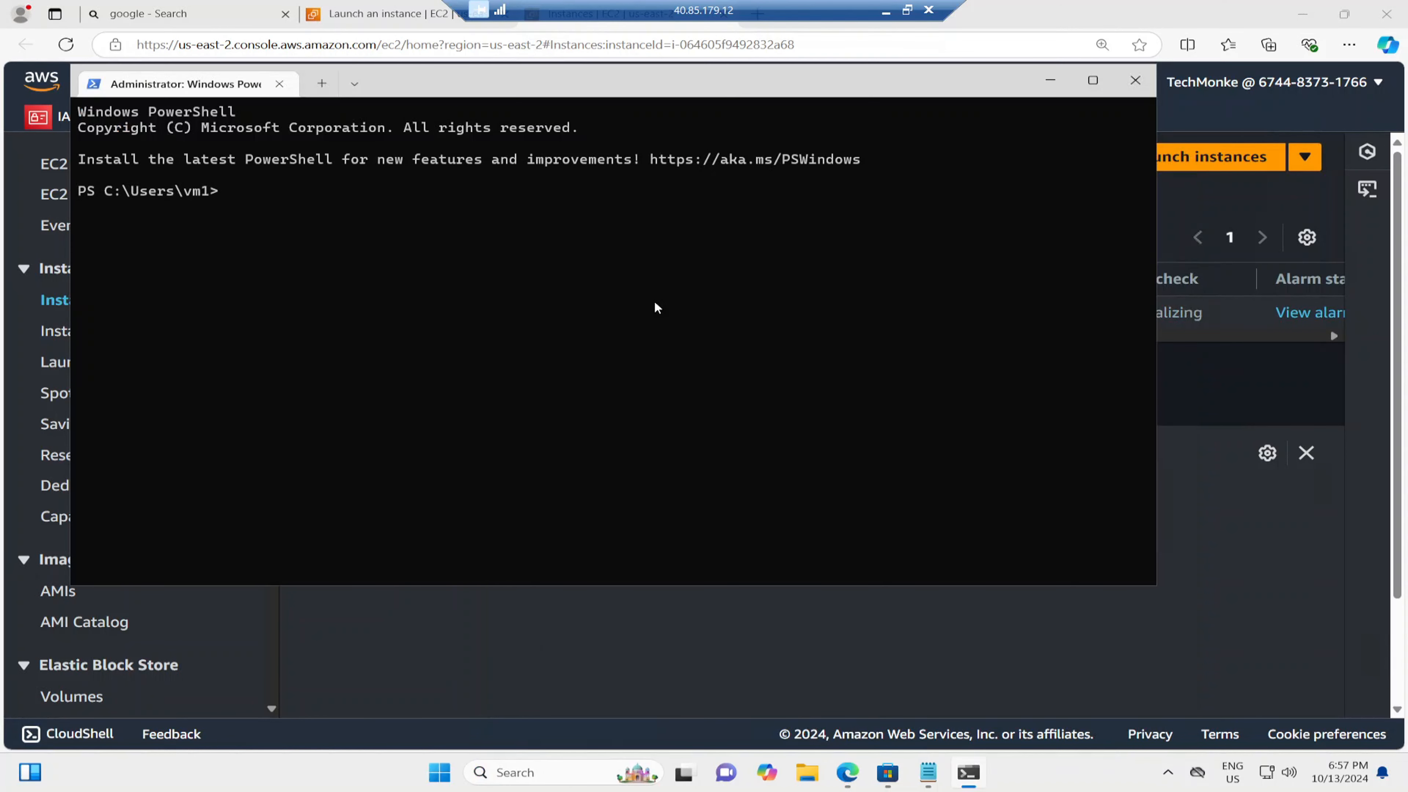
type("wsl --list")
key("Return")
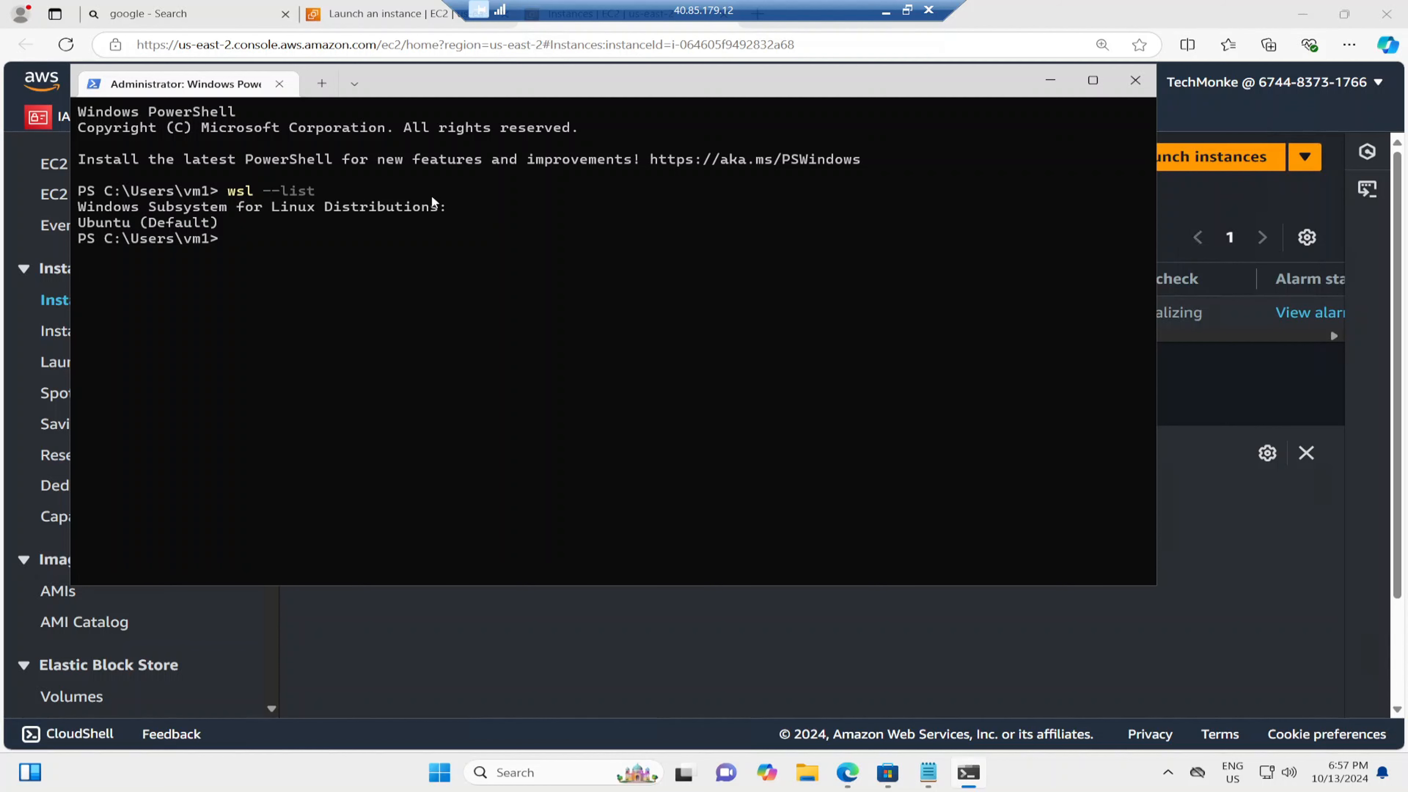
Start the Ubuntu distribution with wsl -d ubuntu and change to the root directory with cd /
type("wsl -d ubuntu")
key("Return")
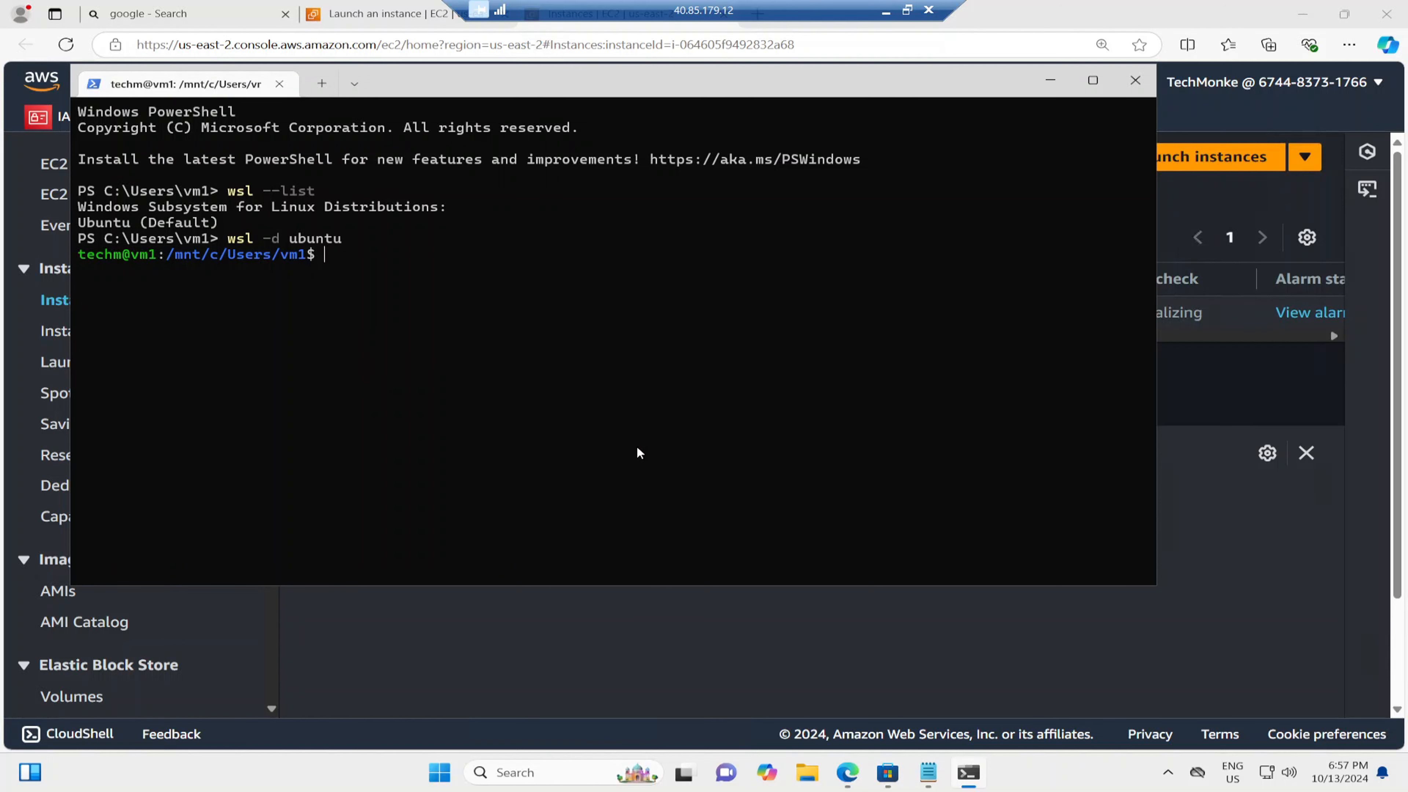
type("cd")
key("Return")
Switch to the AWS console and open the SSH client connection instructions for the centos instance
left_click(1050, 79)
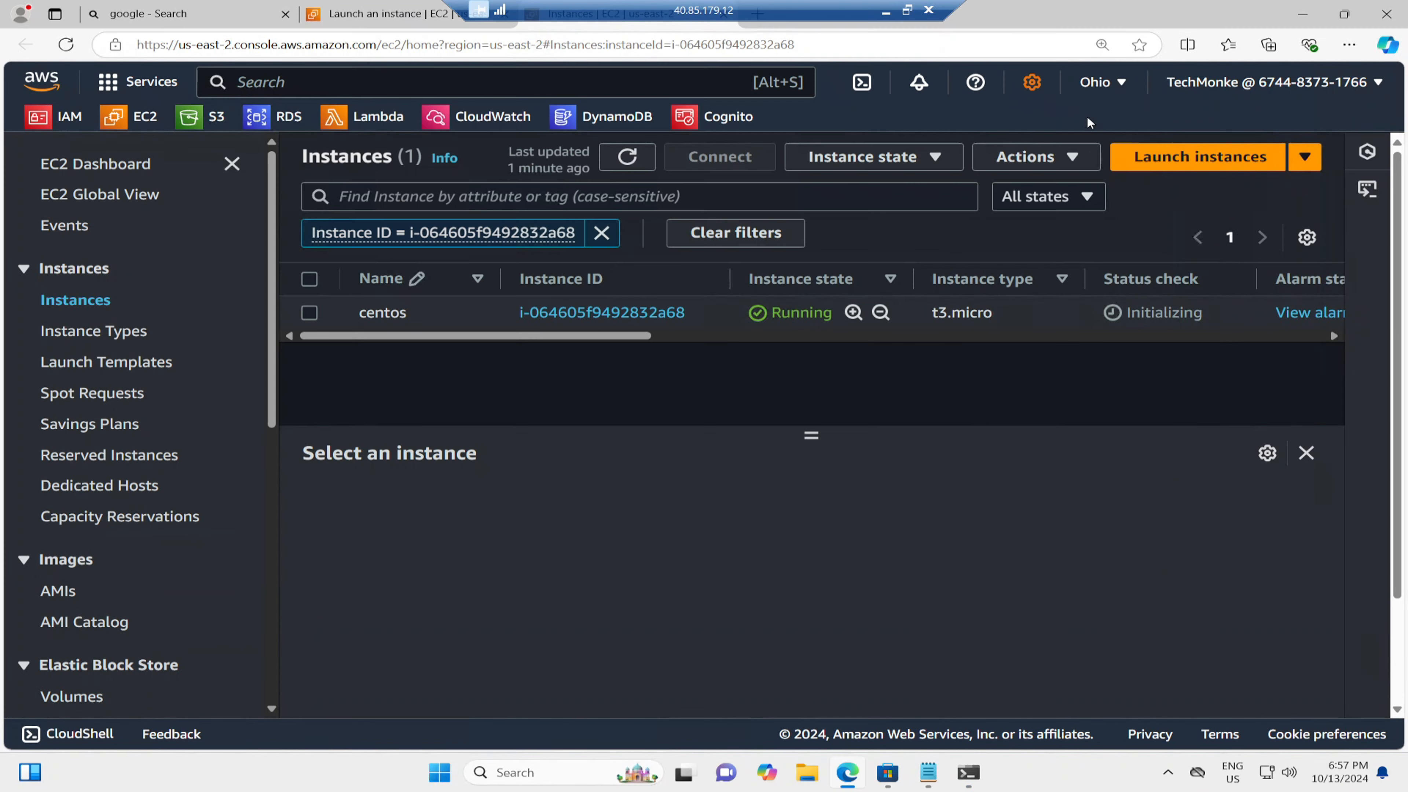
left_click(569, 312)
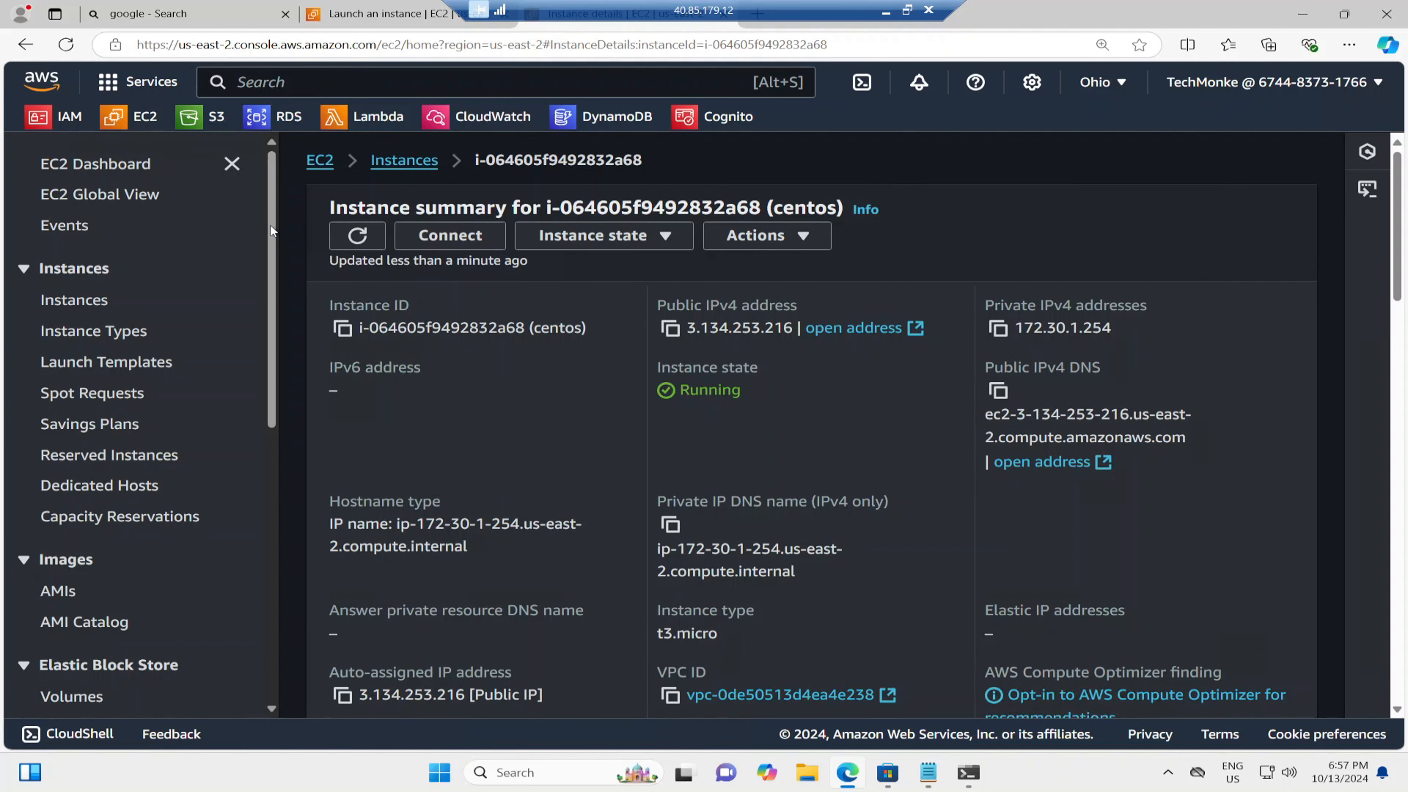
left_click(456, 234)
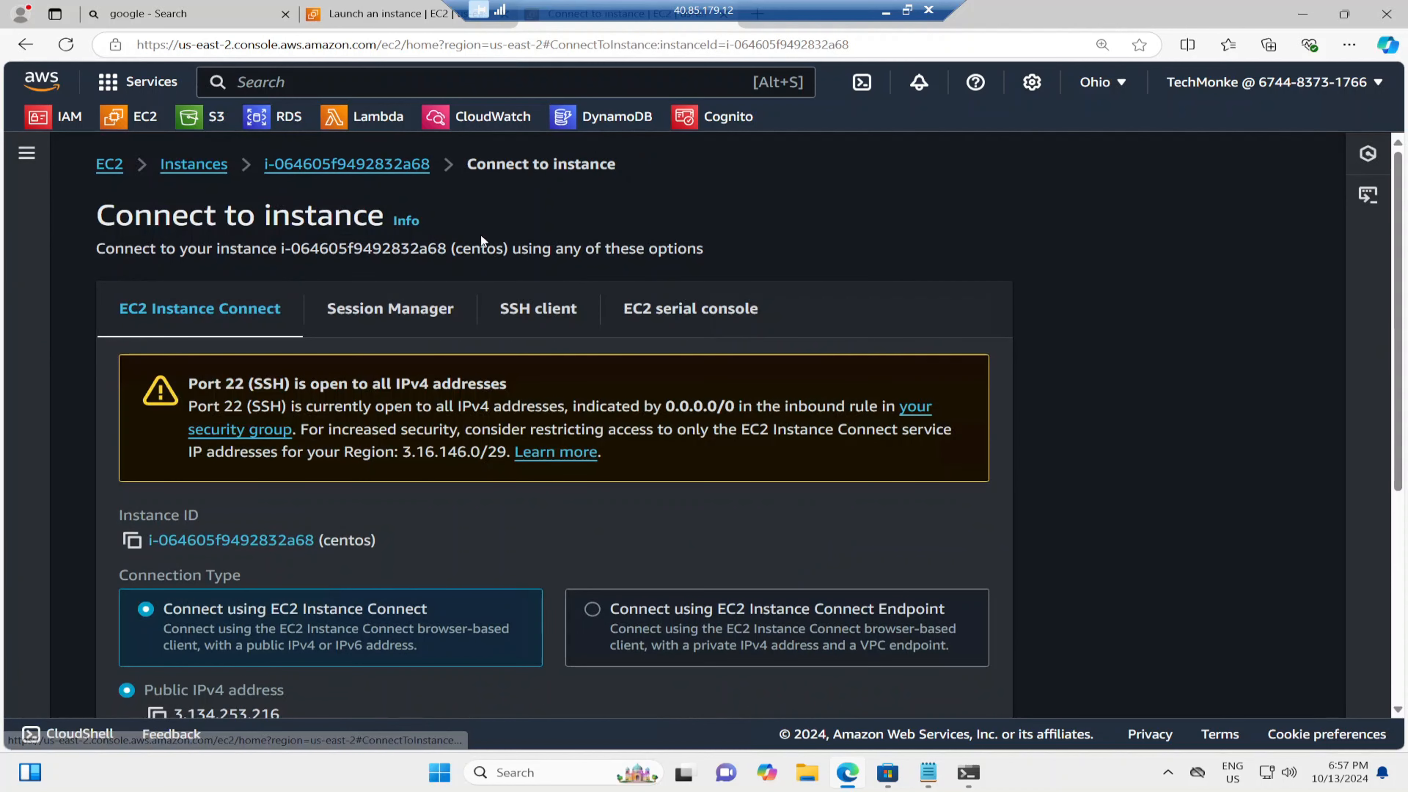
scroll(818, 408, "down", 1)
left_click(551, 226)
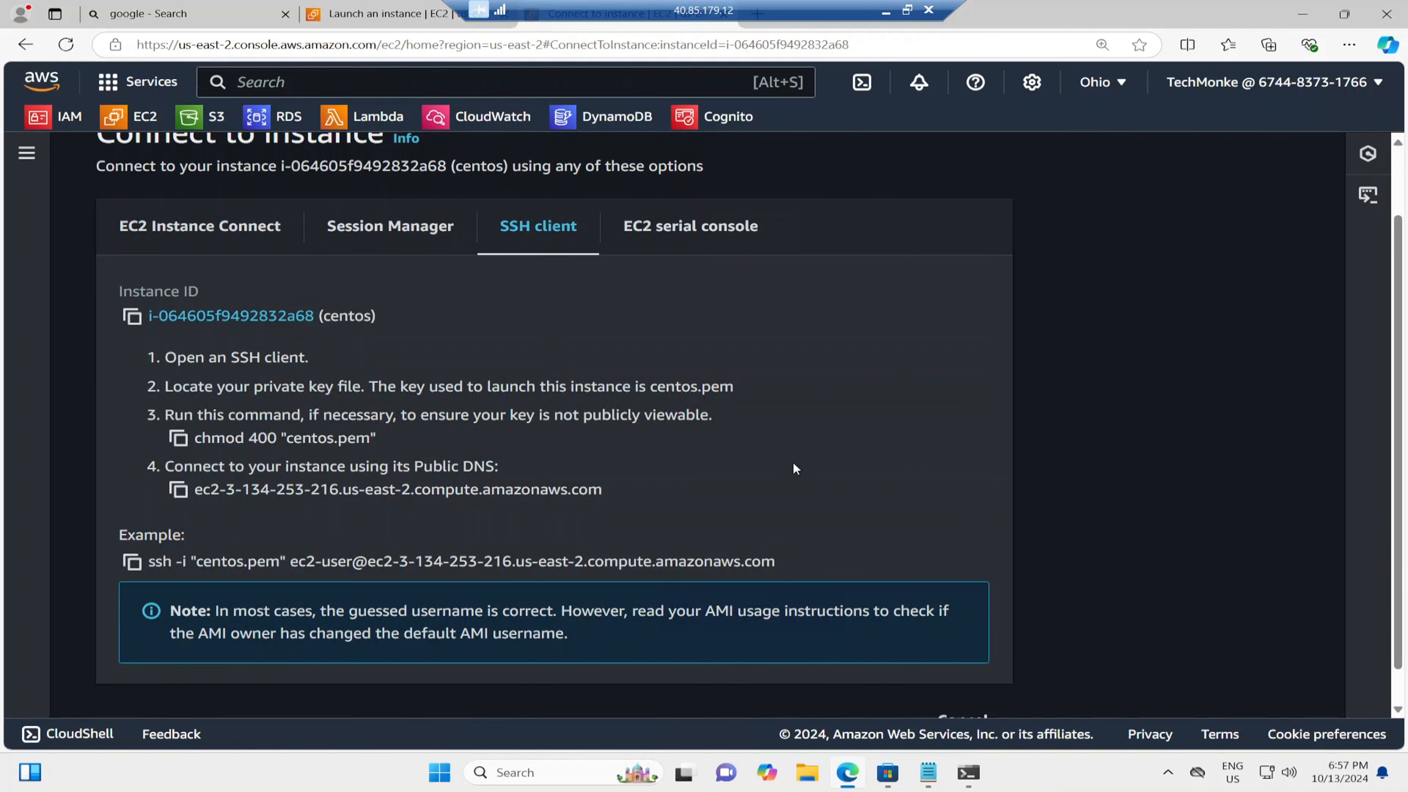
scroll(793, 470, "down", 1)
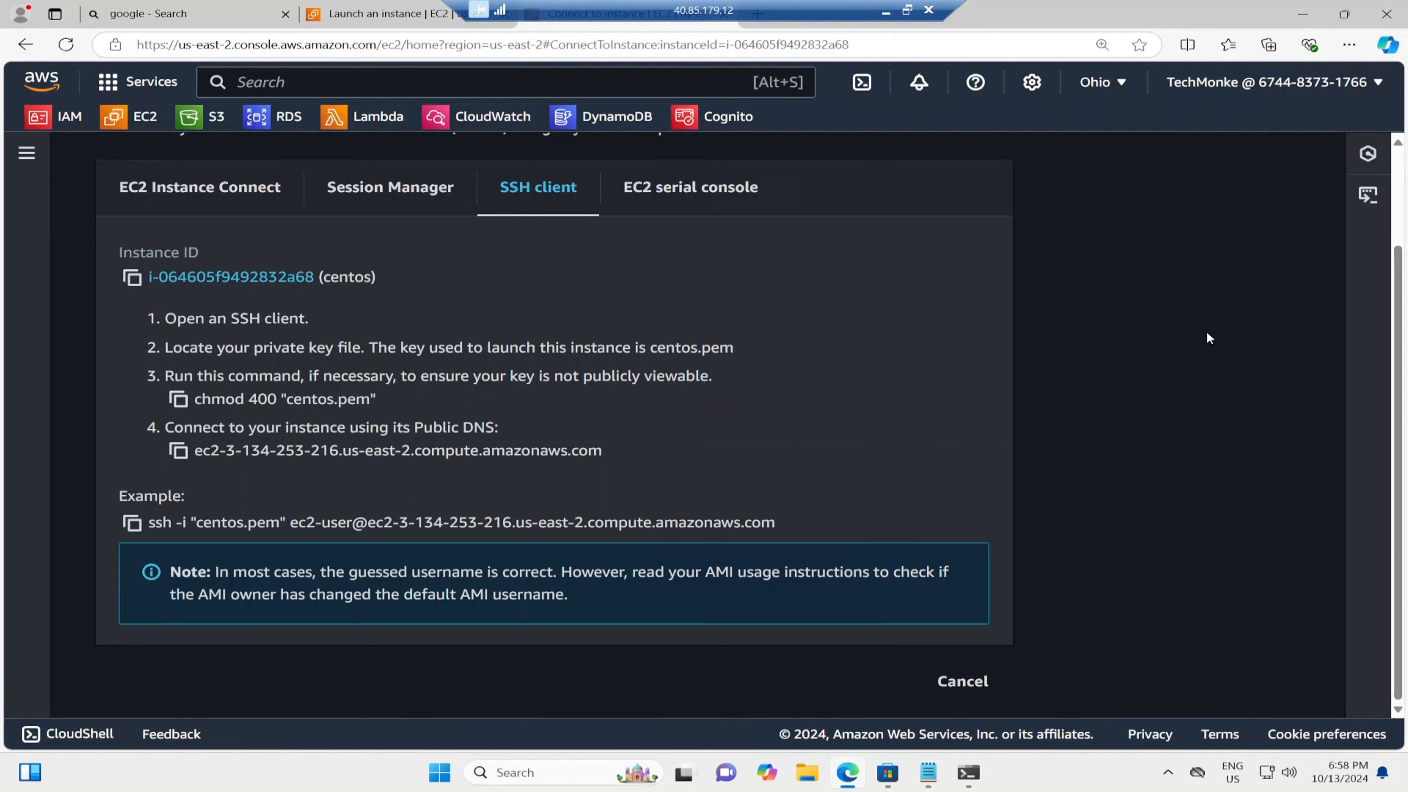
Locate the centos.pem key file in the Downloads folder using File Explorer and return to the terminal
left_click(969, 772)
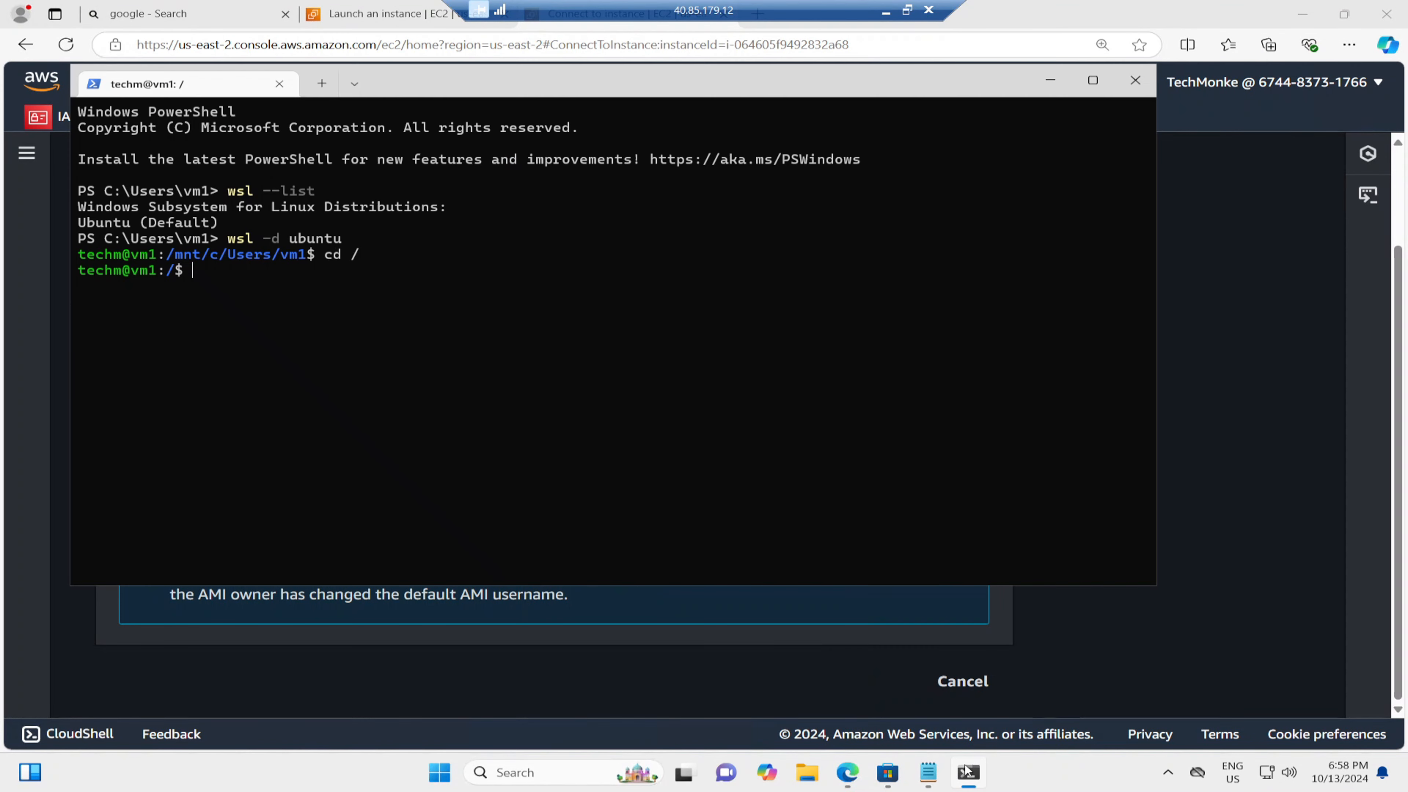
left_click(807, 773)
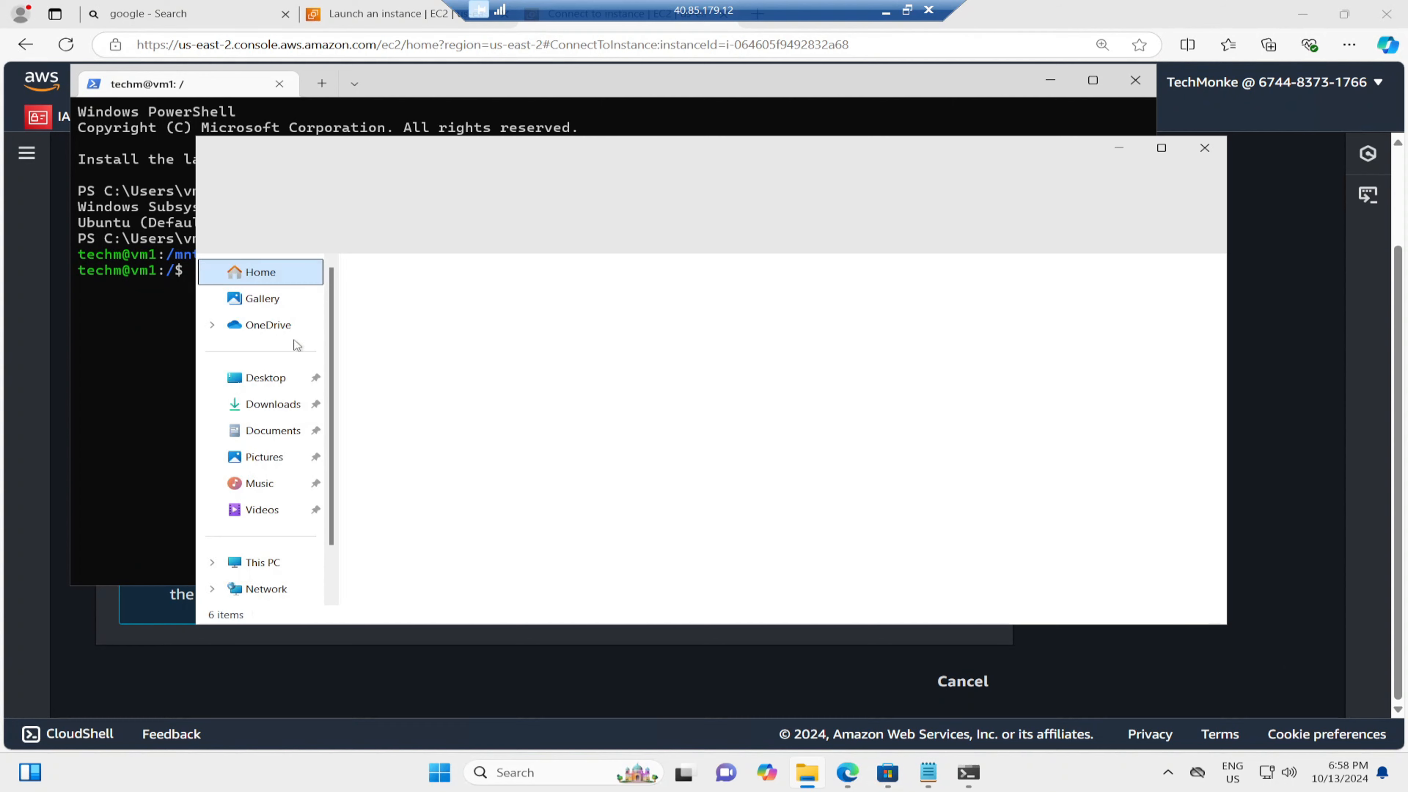
left_click(286, 408)
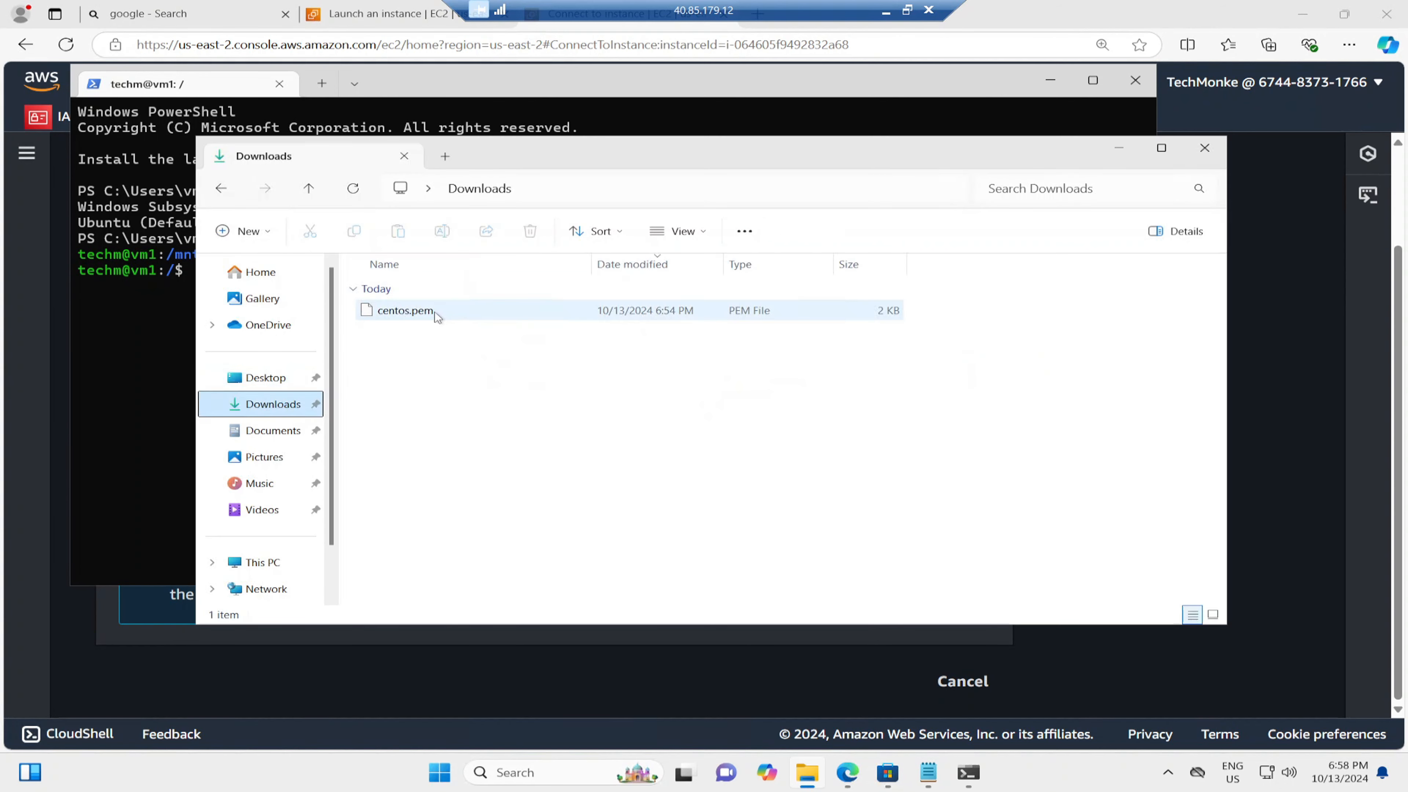
left_click(434, 311)
left_click(1118, 147)
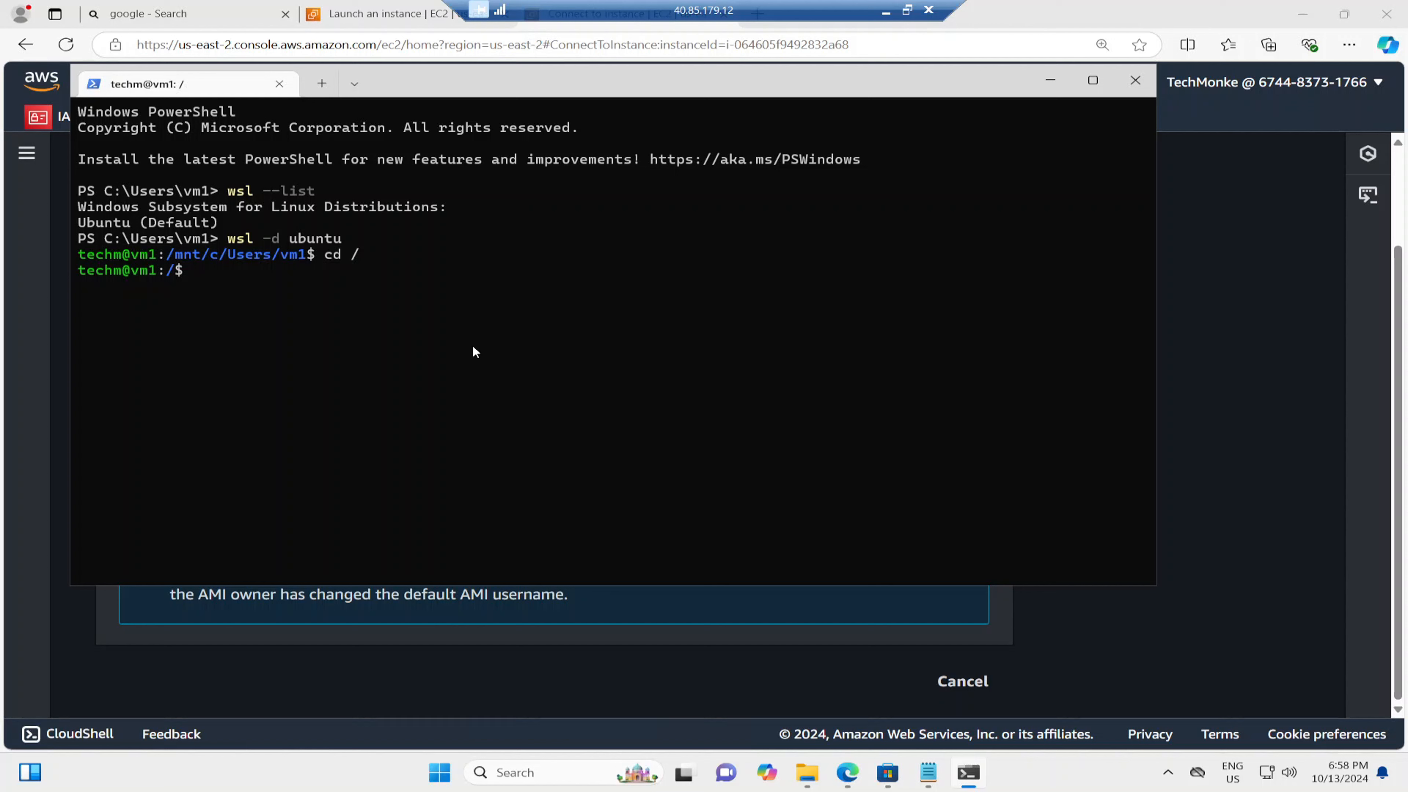
Create a directory named ssh in the root directory using sudo, entering the account password, and list the directory contents
type("mkdir ssh")
key("Return")
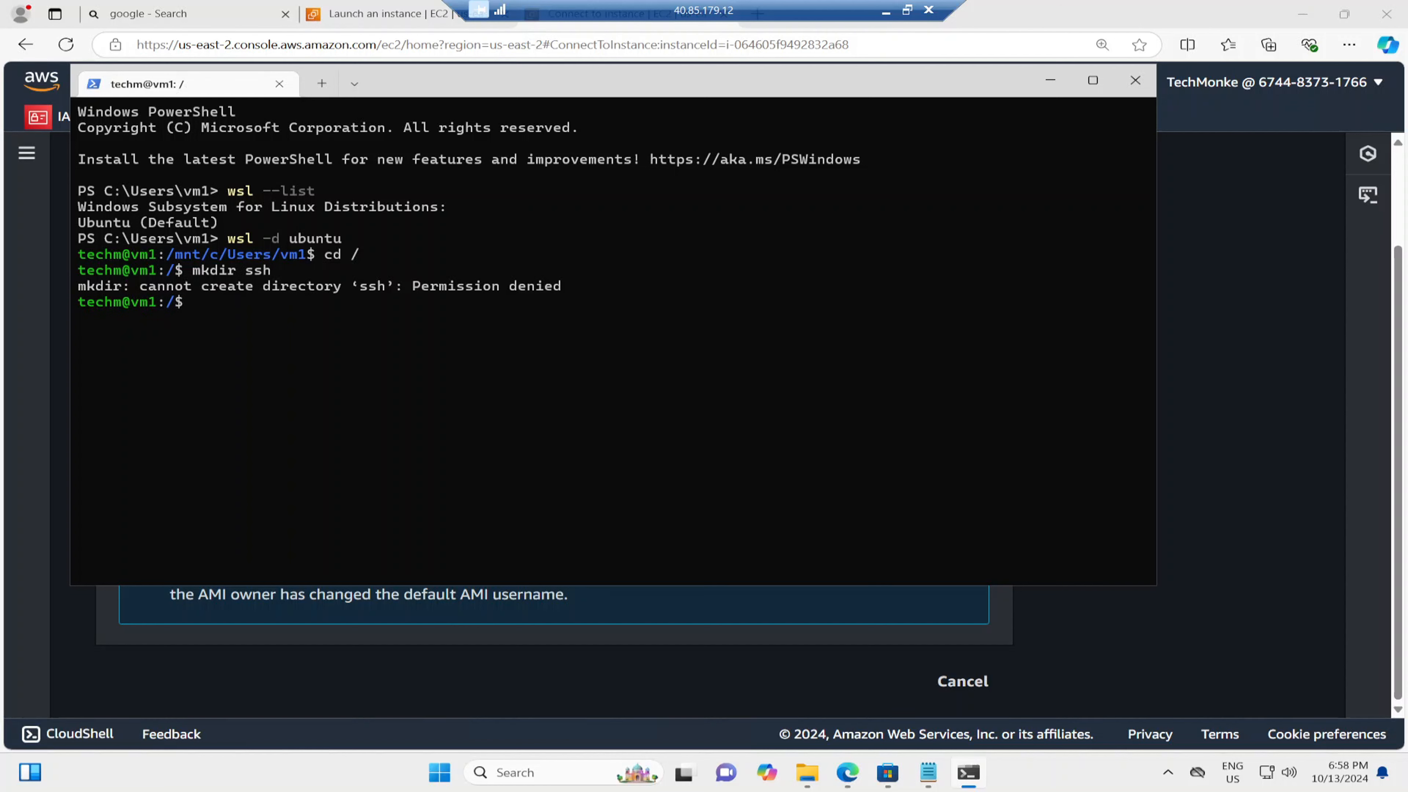
type("sudo mkdir ssh")
key("Return")
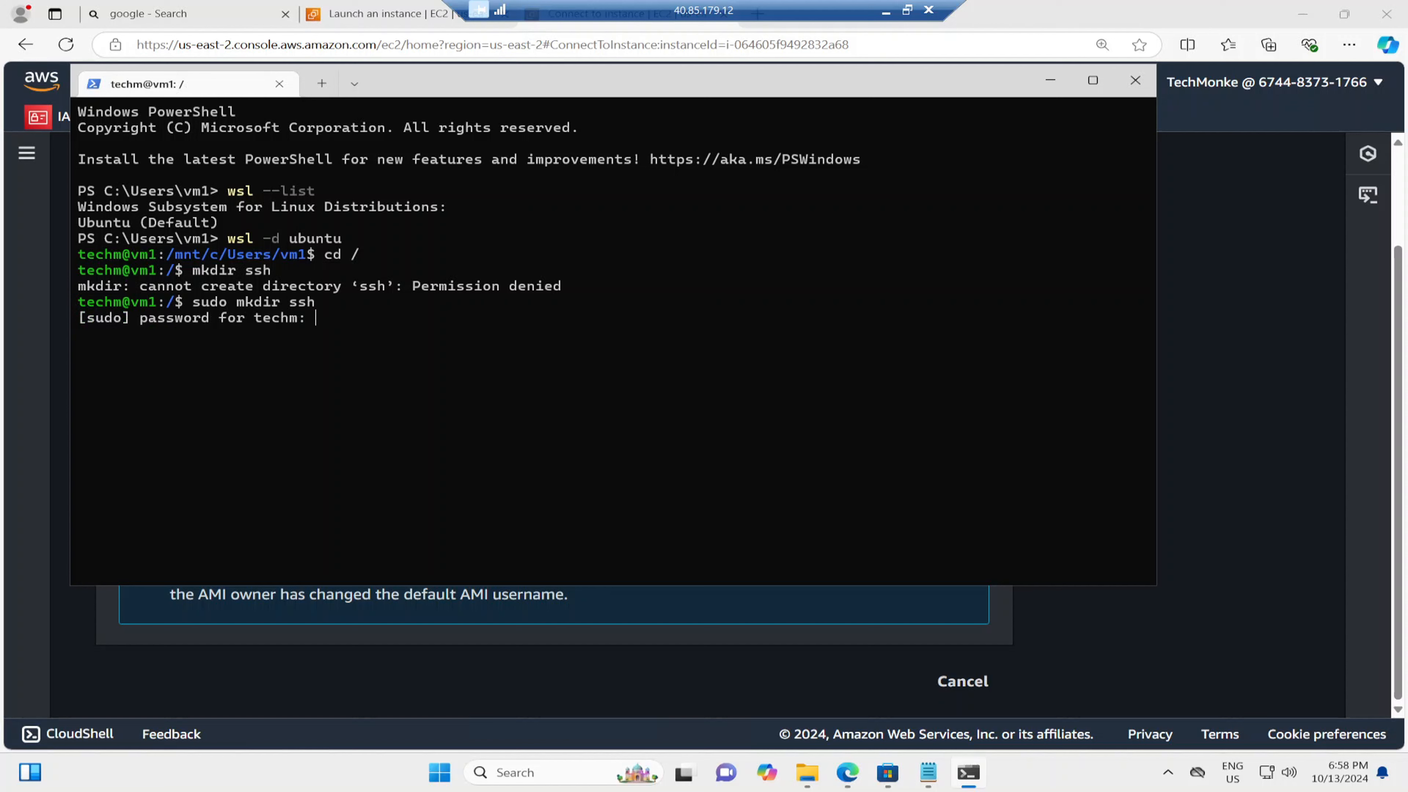
key("Return")
type("ls")
key("Return")
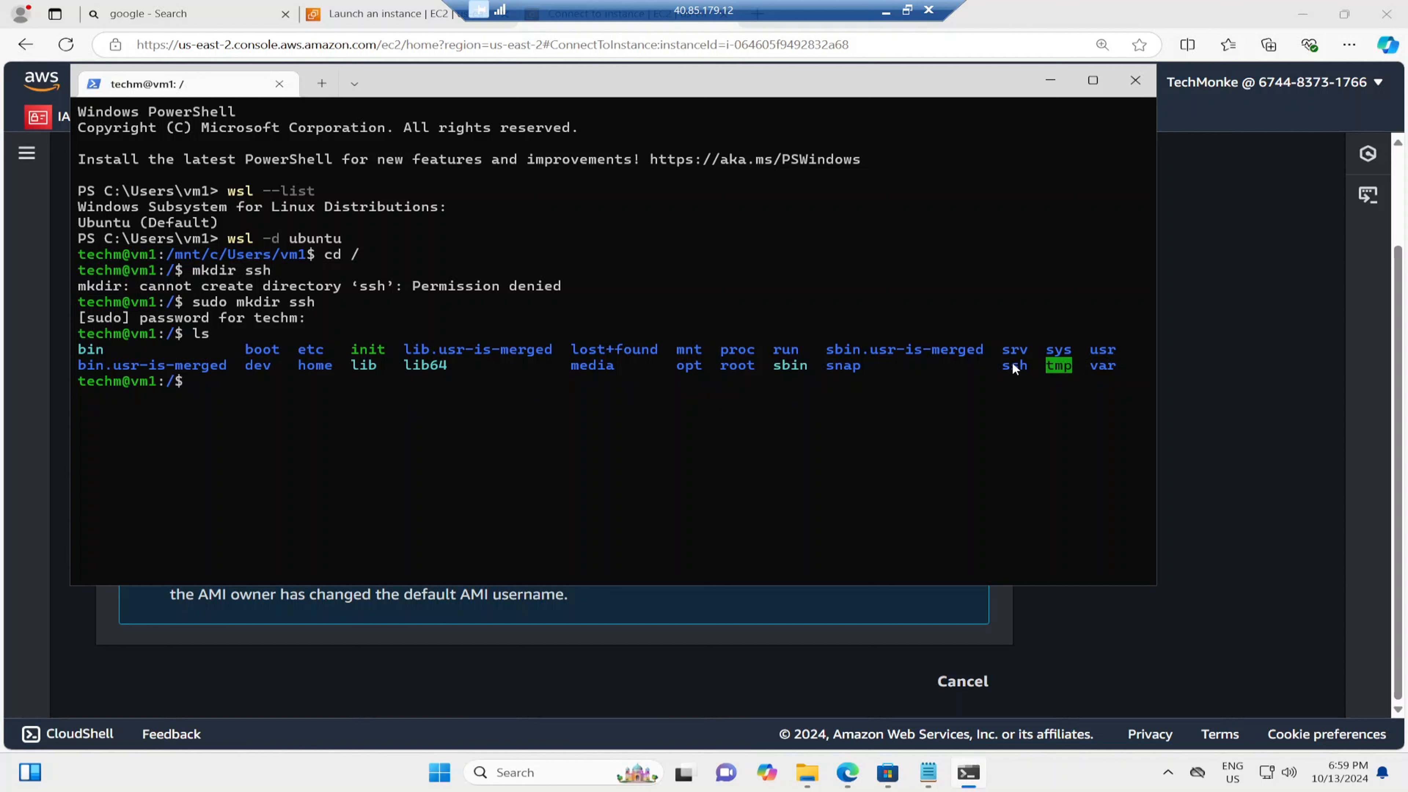
Change into the new ssh directory
left_click(481, 393)
type("cd ssh")
key("Return")
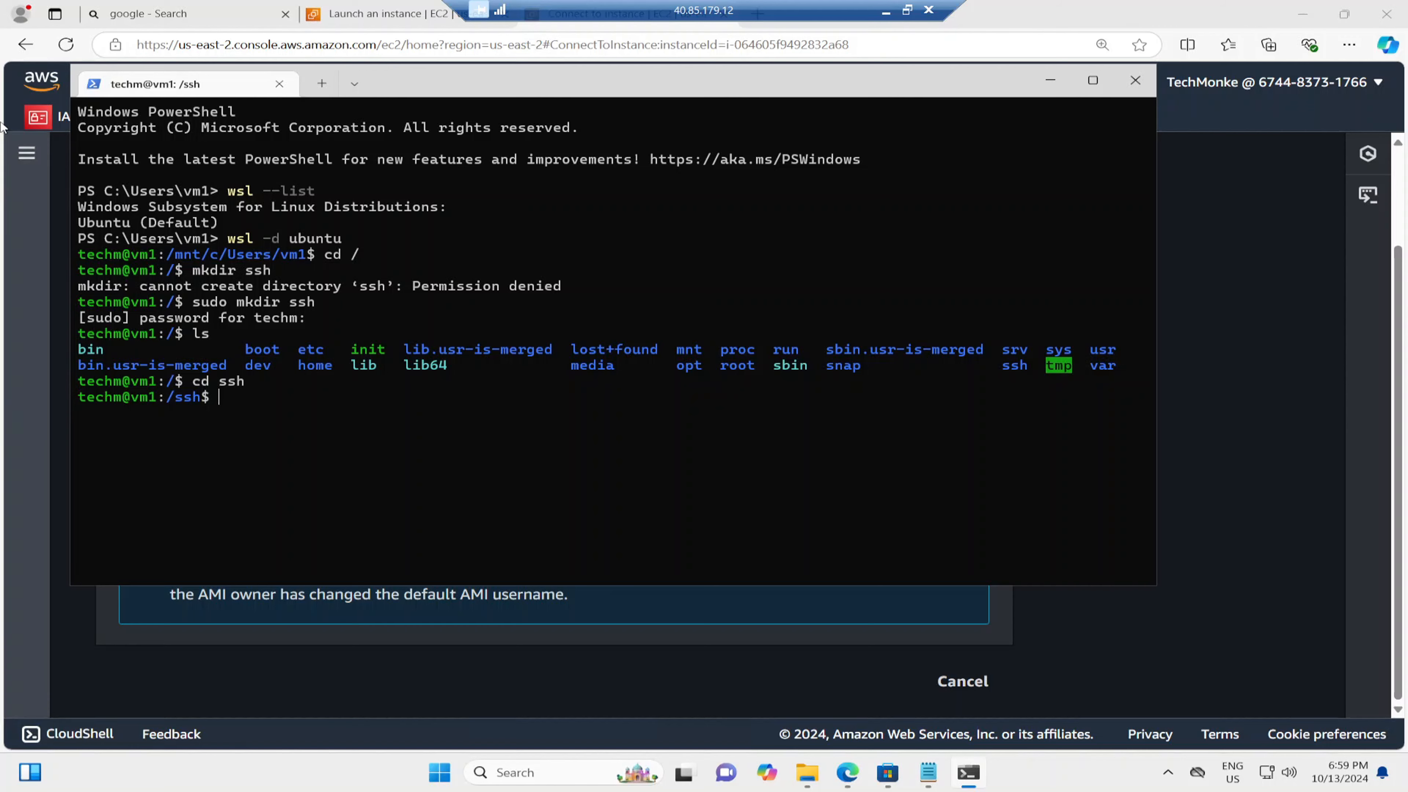
Check the centos.pem file in the Downloads folder using File Explorer and return to the terminal
left_click_drag(597, 84, 1005, 178)
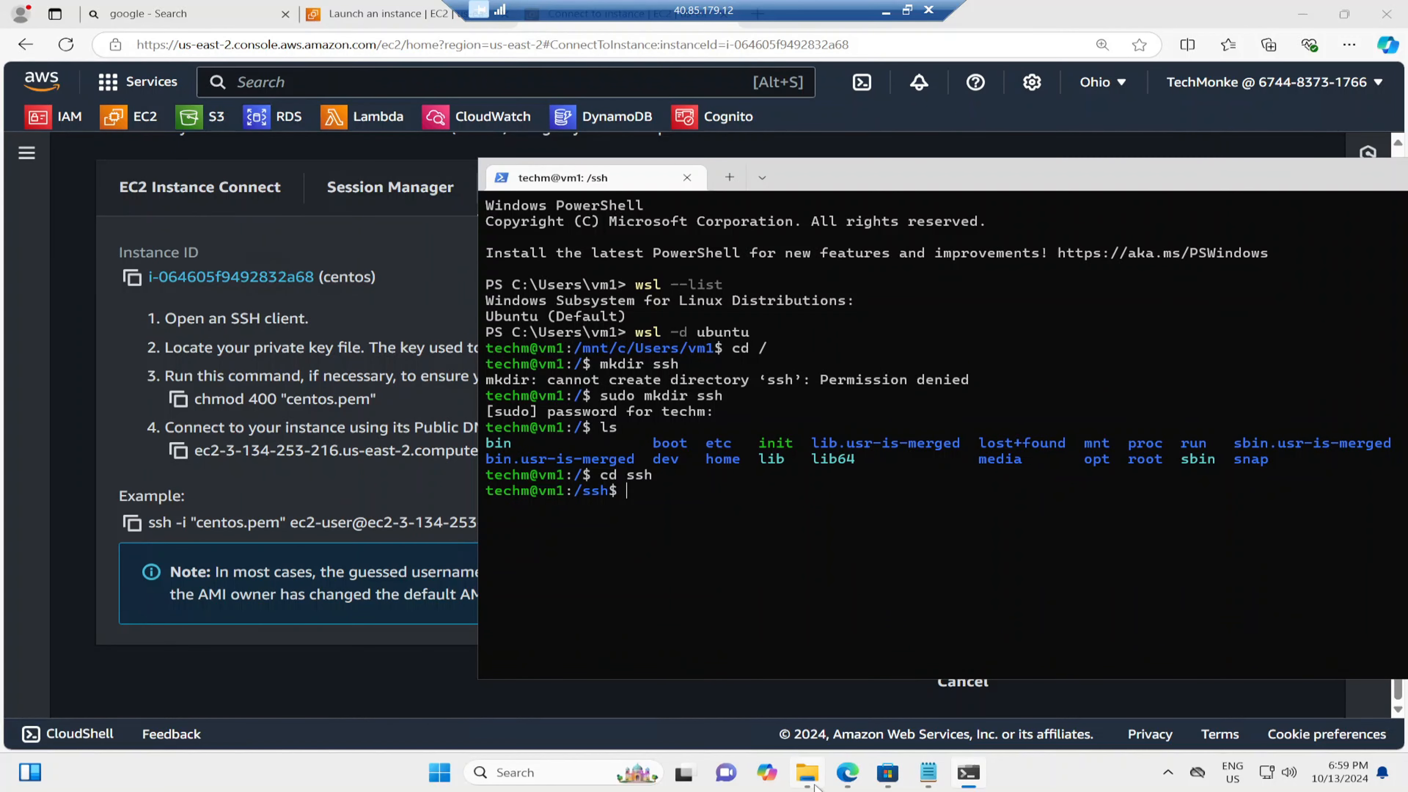
left_click(807, 773)
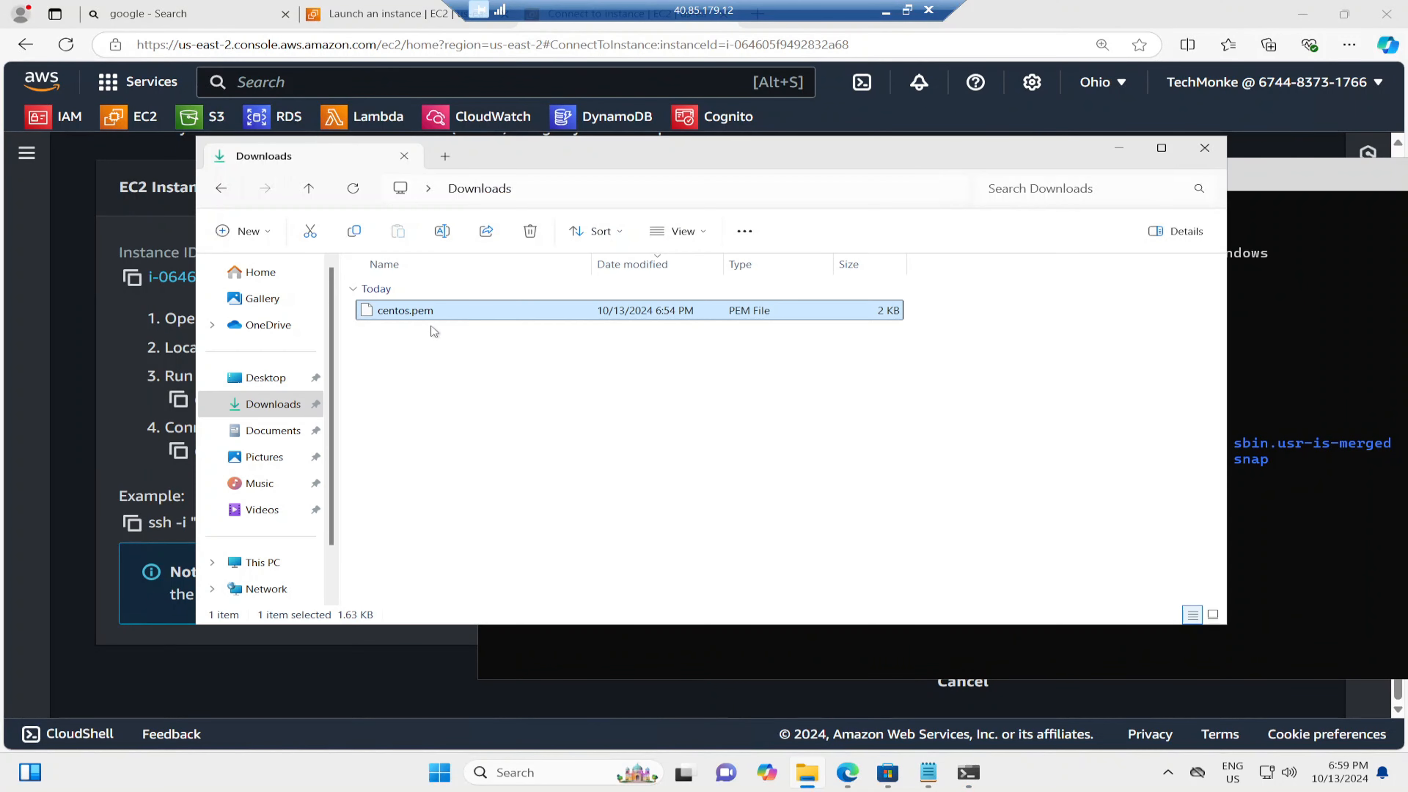
left_click(1118, 148)
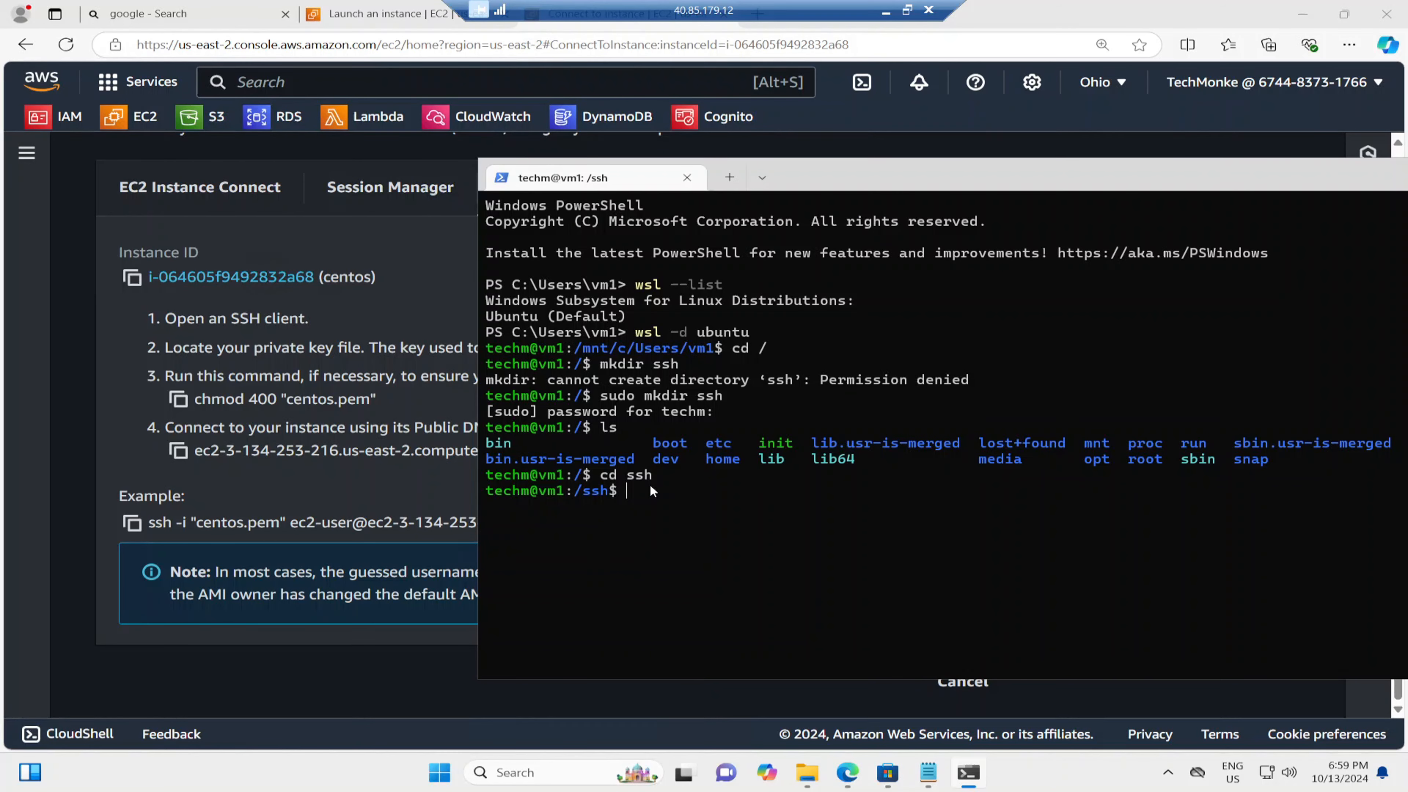
Switch to Notepad and review the cp command template with its key location and destination placeholders
left_click(928, 772)
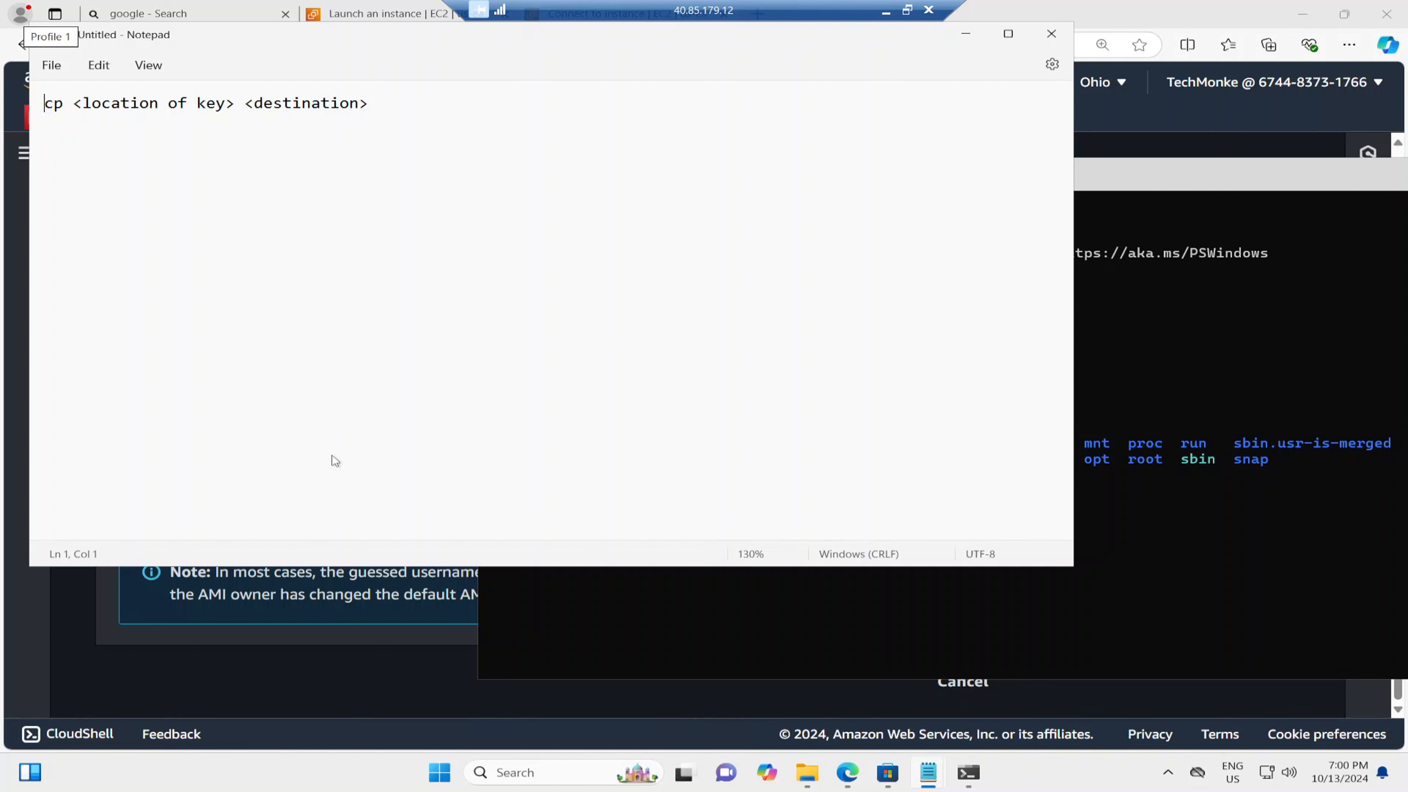
left_click_drag(368, 103, 44, 103)
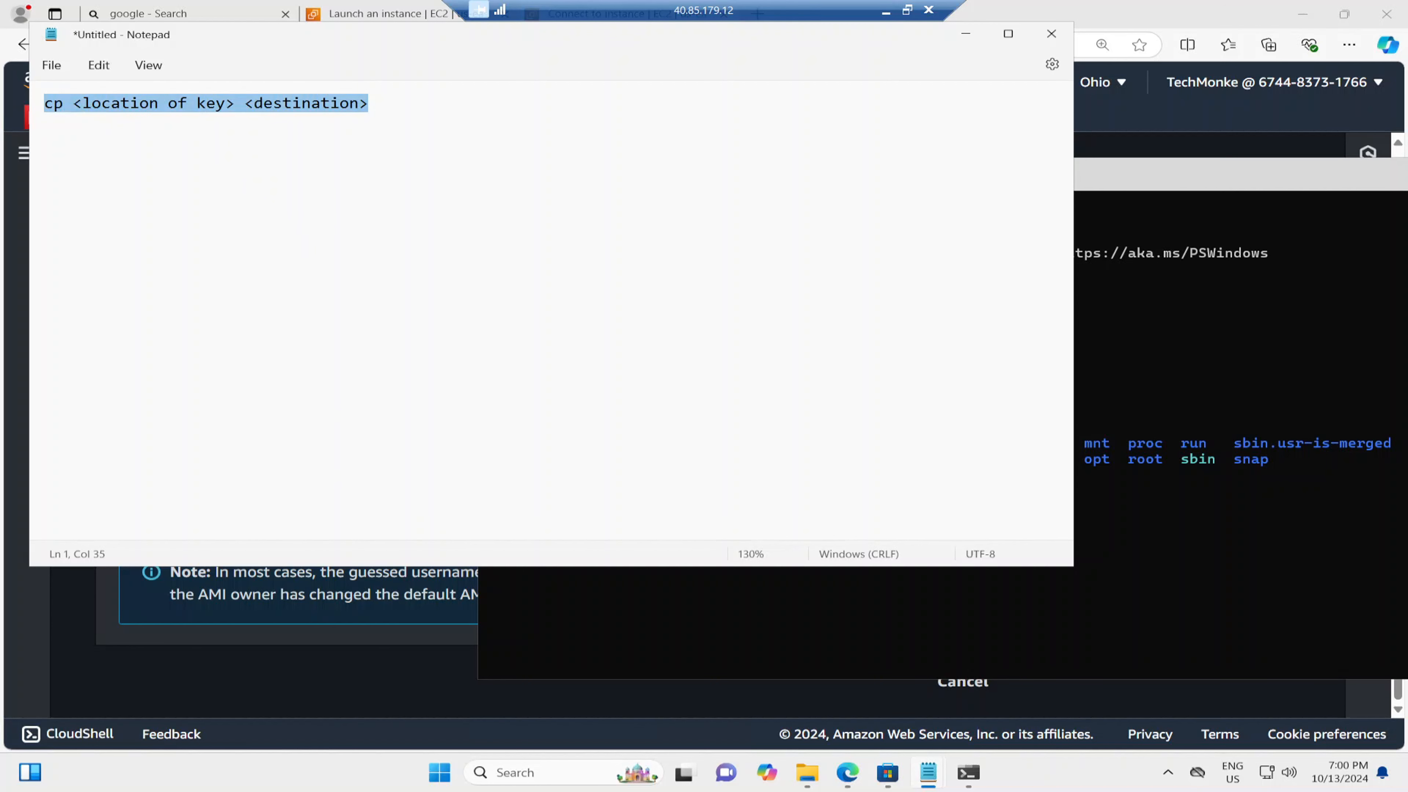
left_click(101, 104)
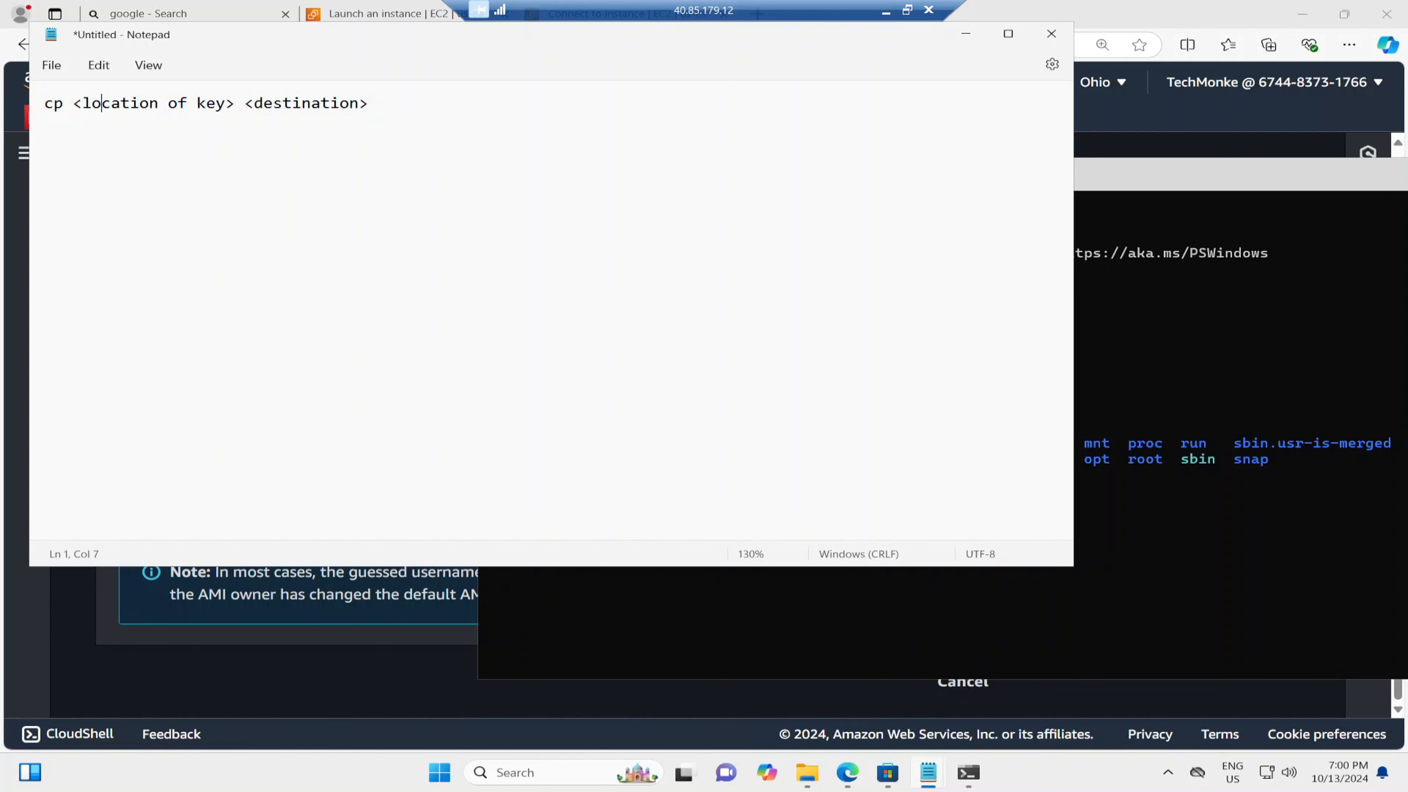
left_click_drag(73, 103, 368, 103)
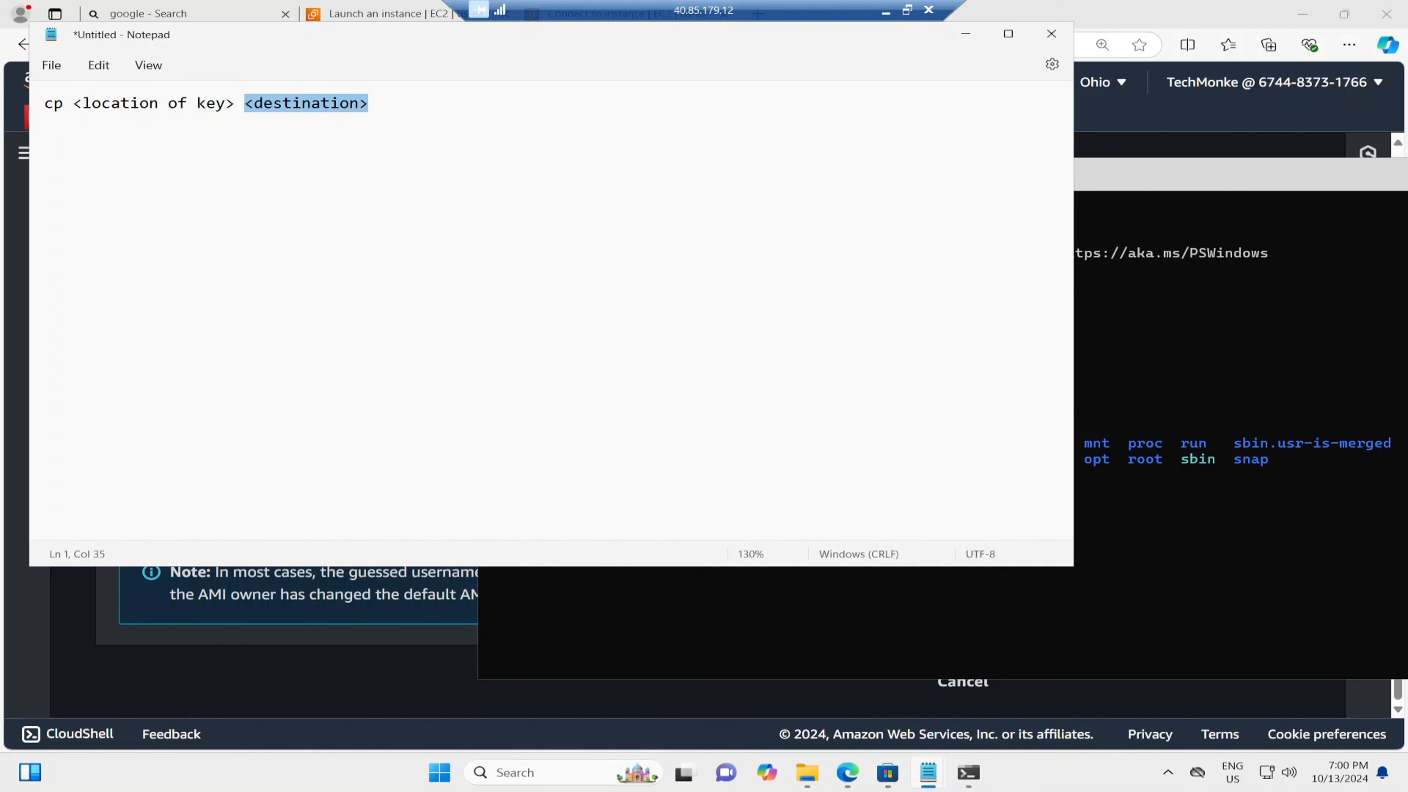
left_click(369, 104)
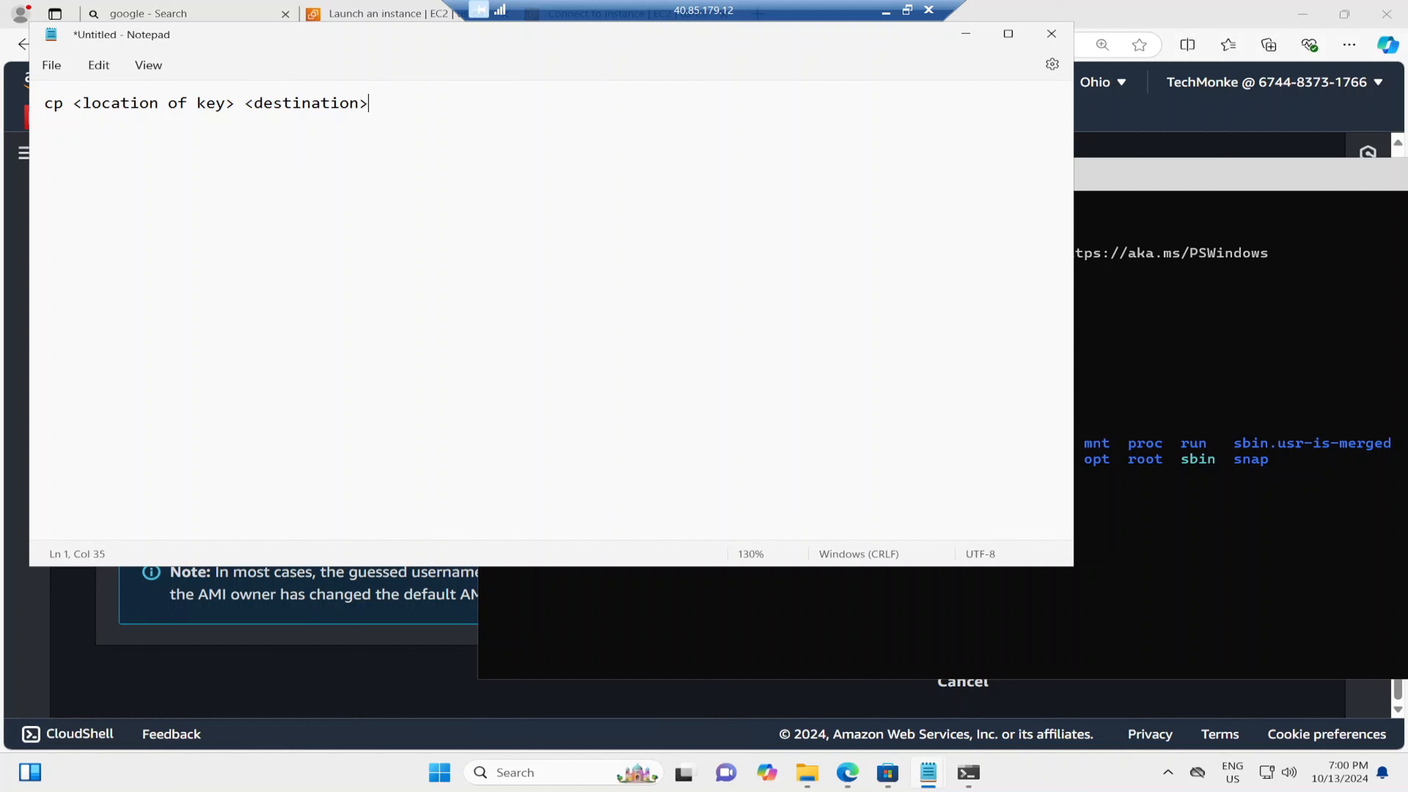
Open the properties of centos.pem in the Downloads folder and copy its location path
key("Return")
mouse_move(810, 782)
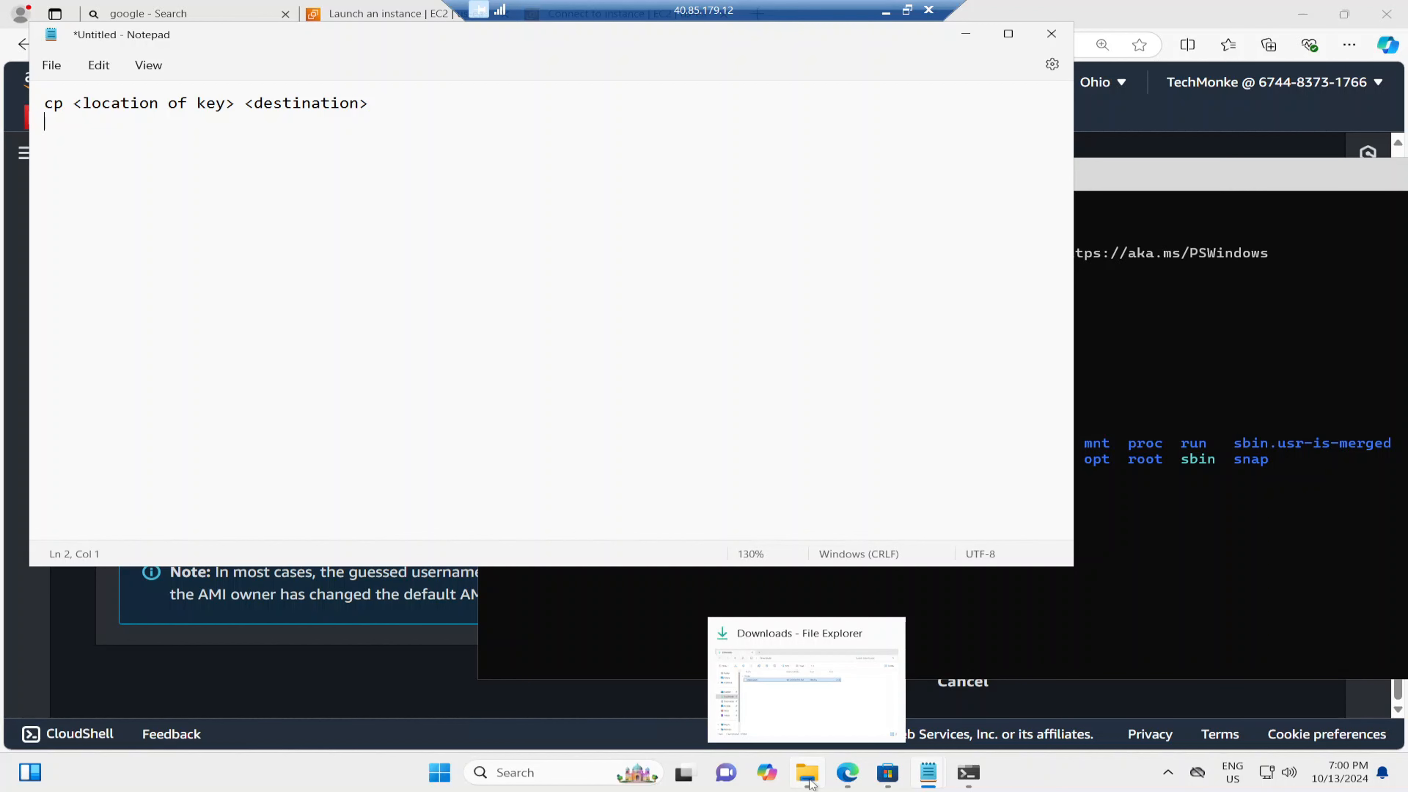
left_click(809, 780)
left_click(1111, 398)
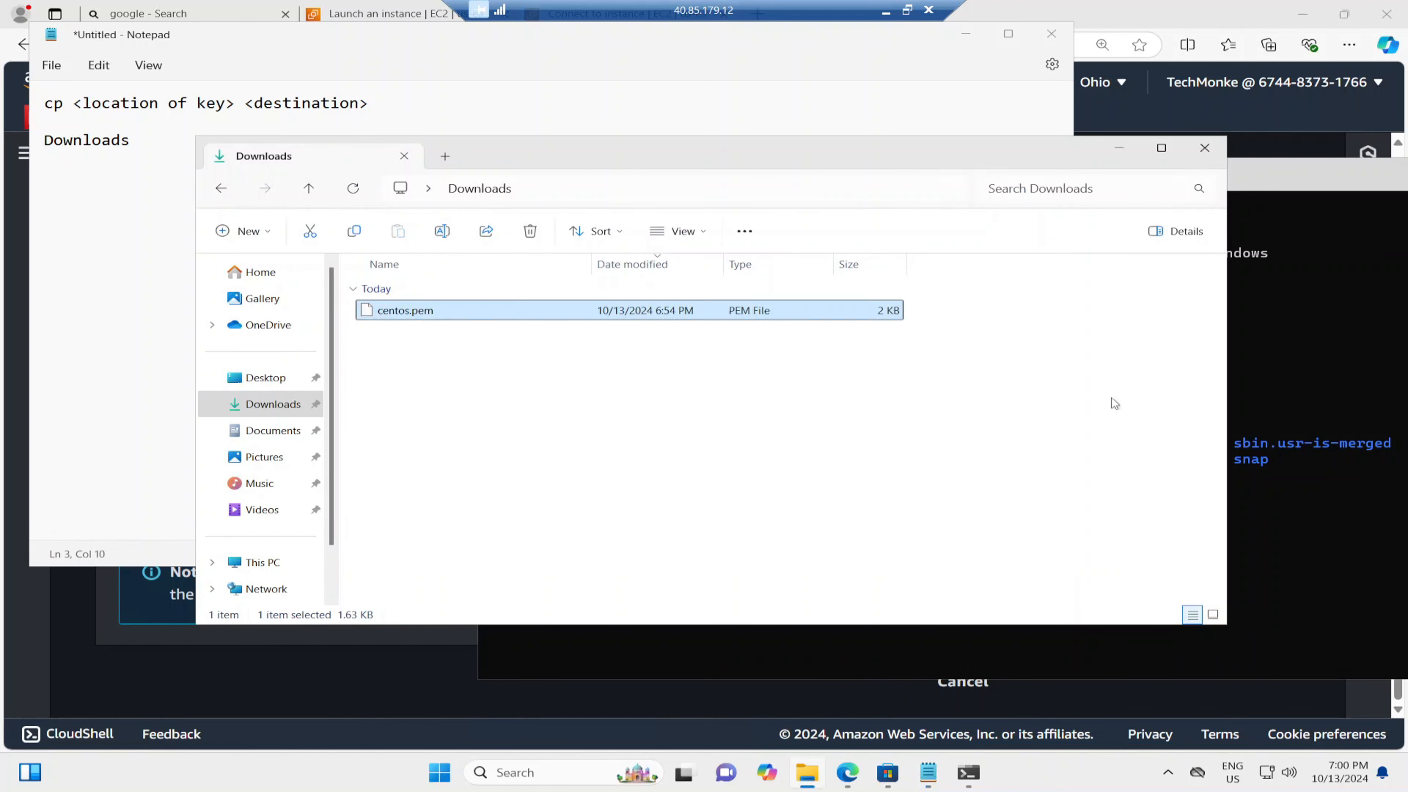
right_click(490, 189)
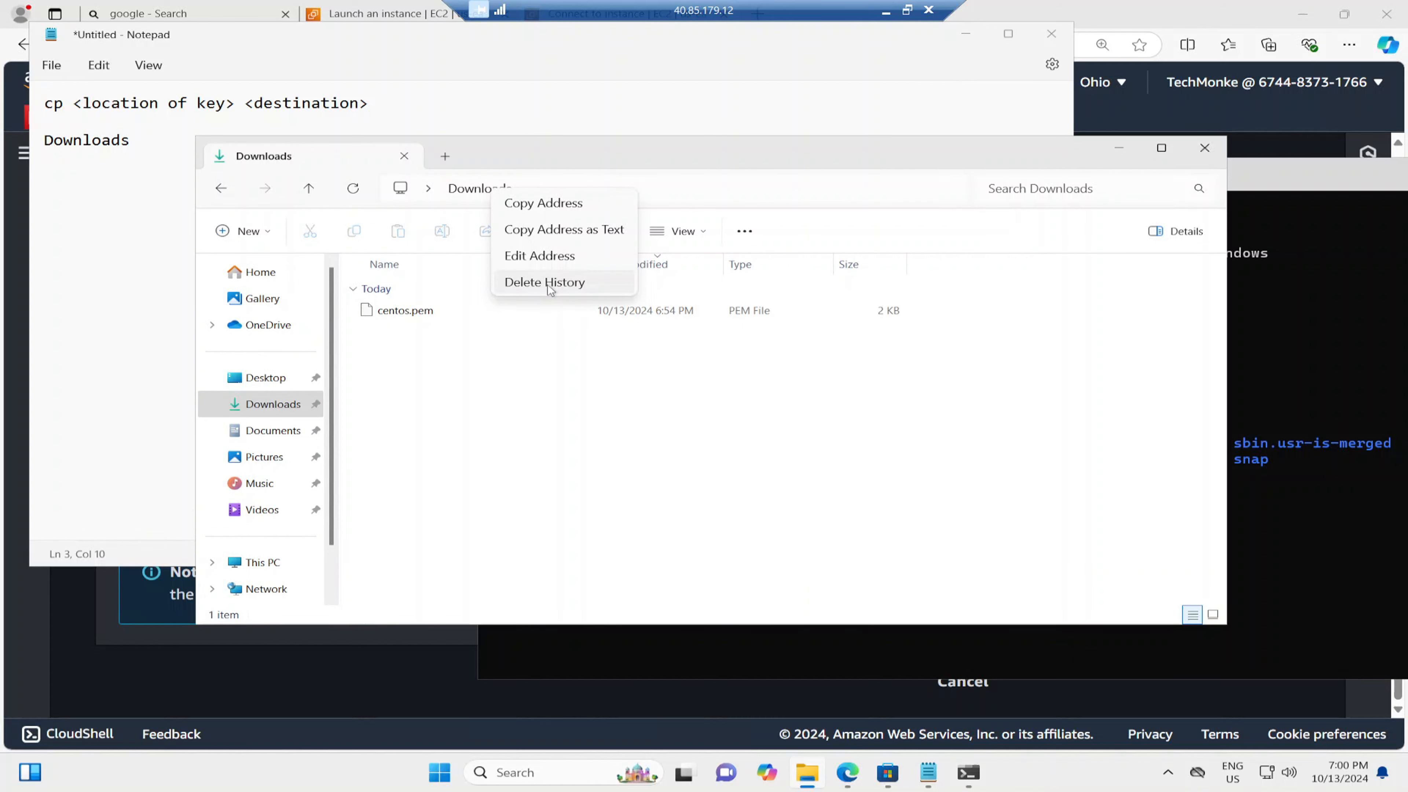
right_click(400, 309)
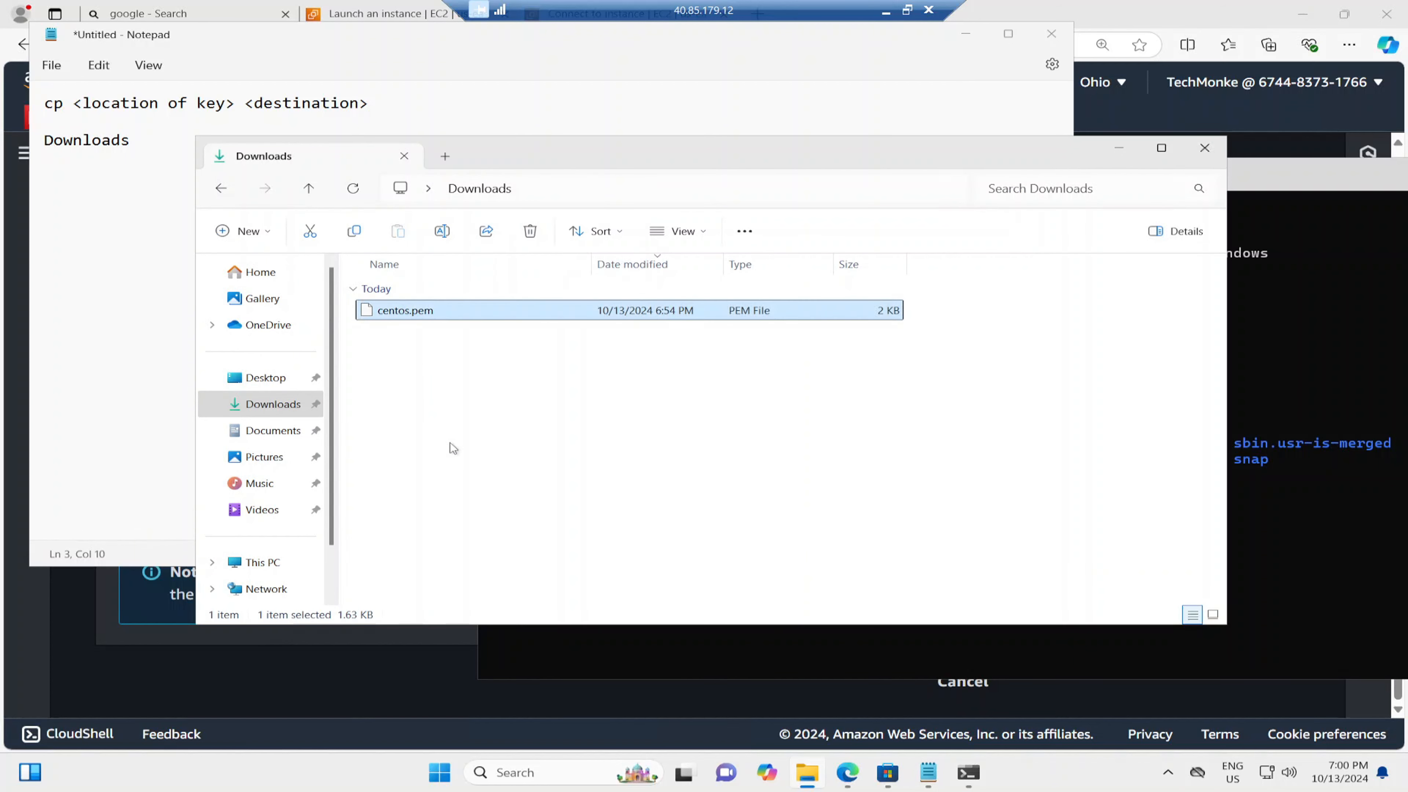
left_click(485, 496)
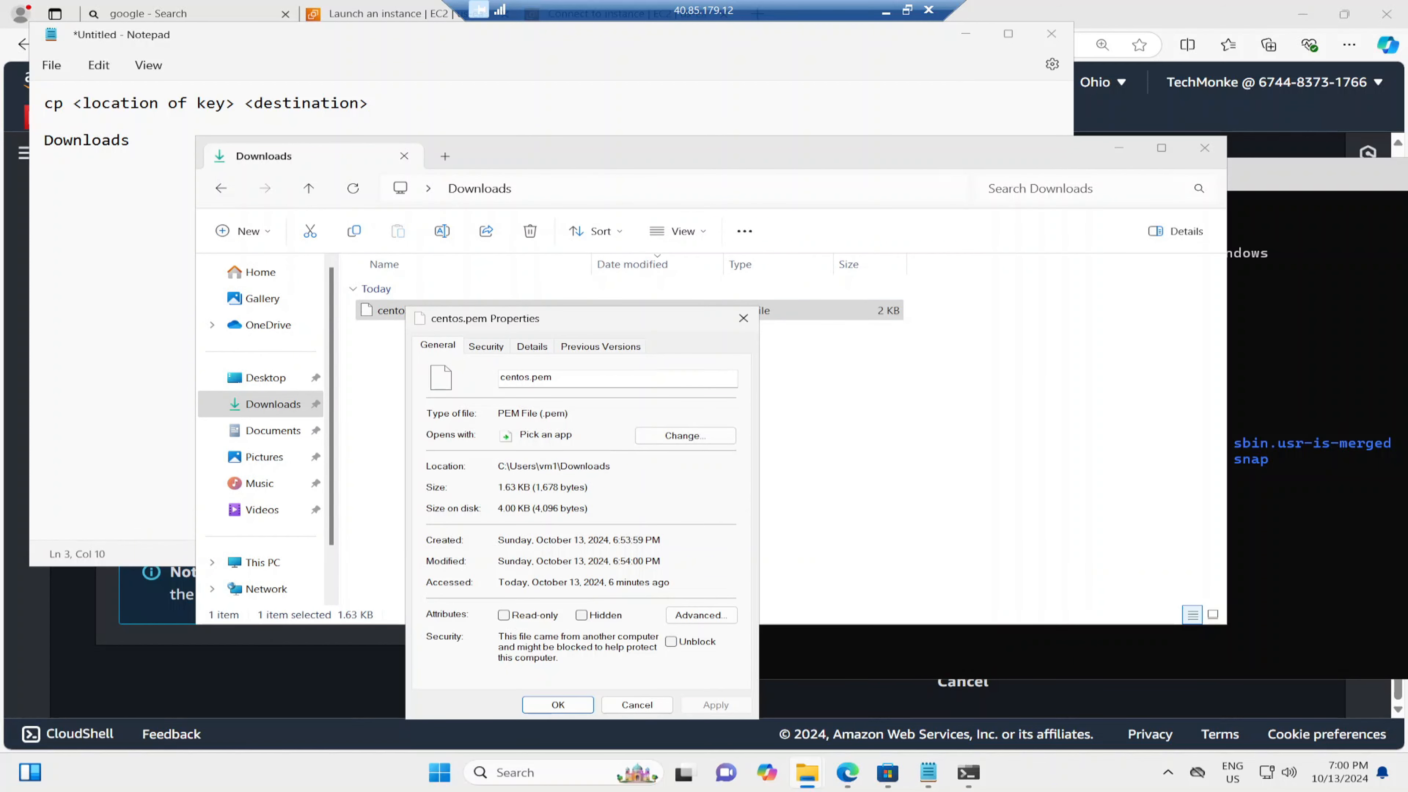
left_click_drag(605, 466, 498, 466)
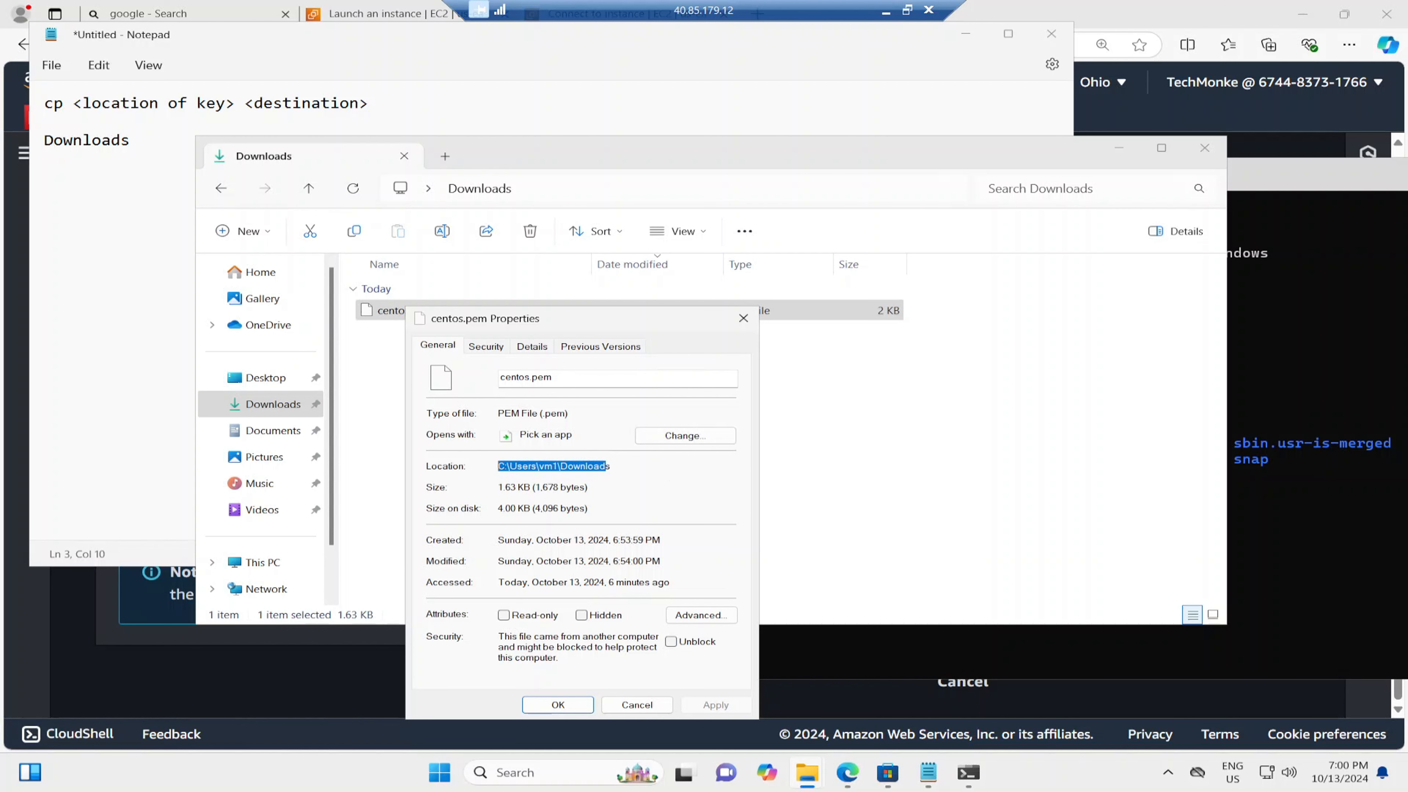
left_click_drag(611, 466, 498, 466)
right_click(590, 466)
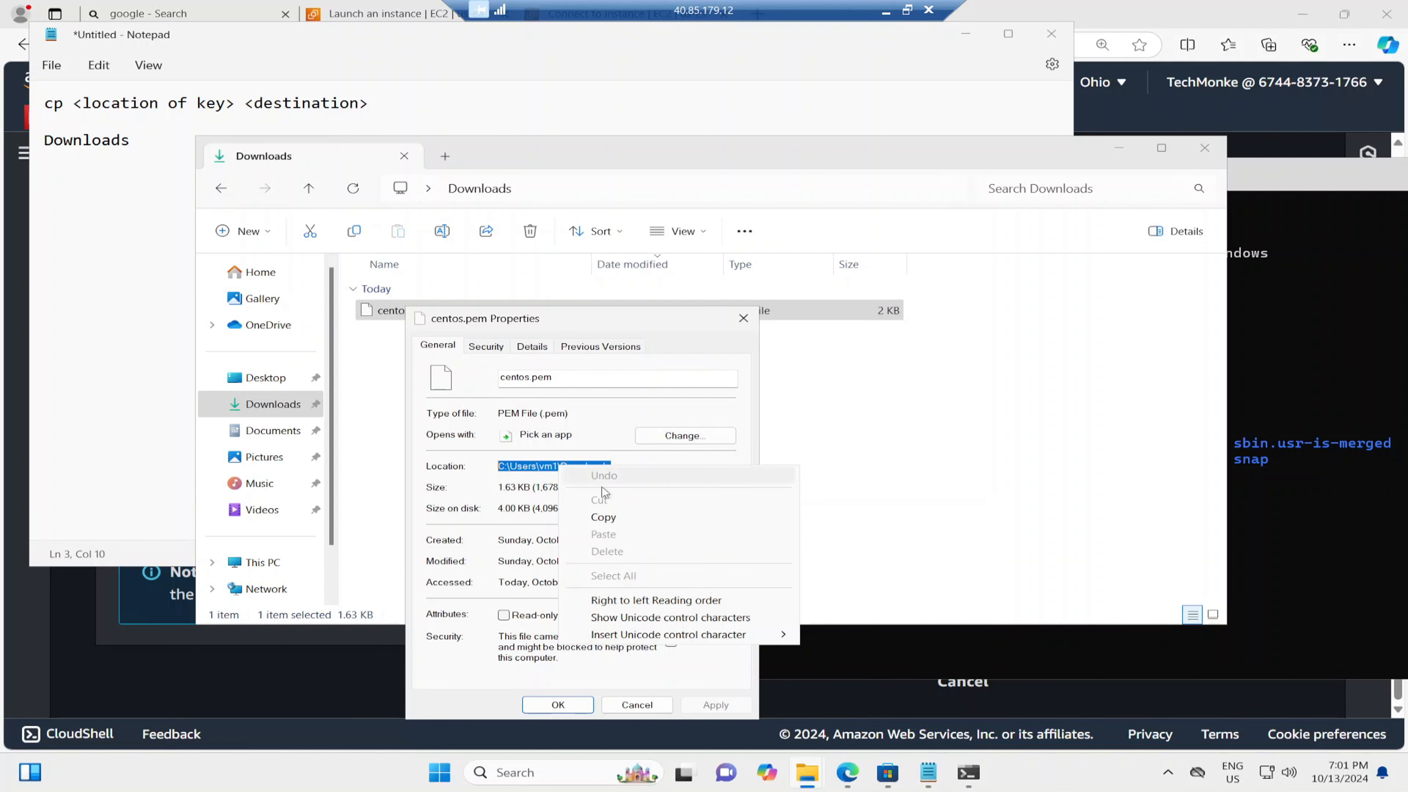
left_click(618, 517)
Replace the word Downloads in Notepad with the copied path and extend it to C:\Users\vm1\Downloads\centos.pem
left_click(155, 250)
double_click(86, 141)
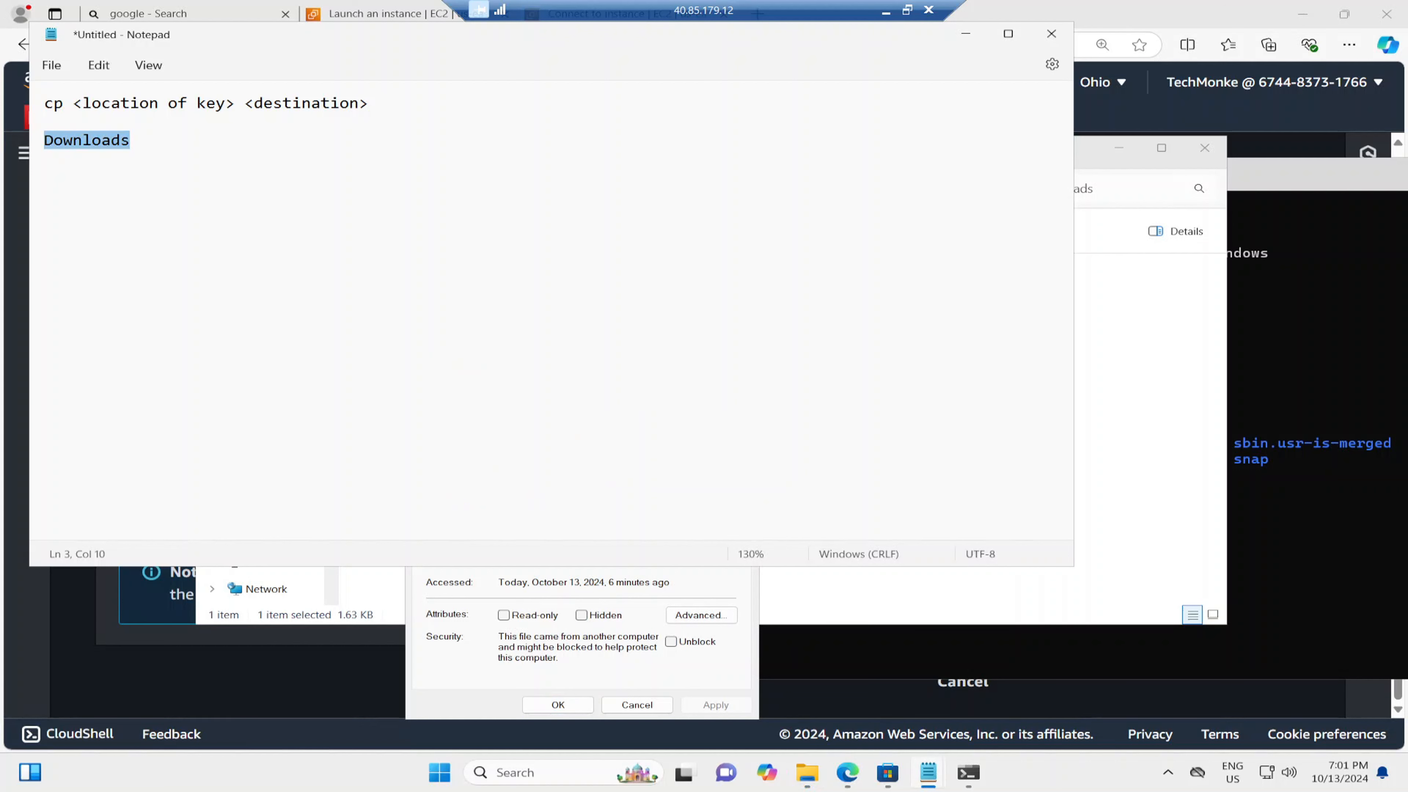
key("ctrl+v")
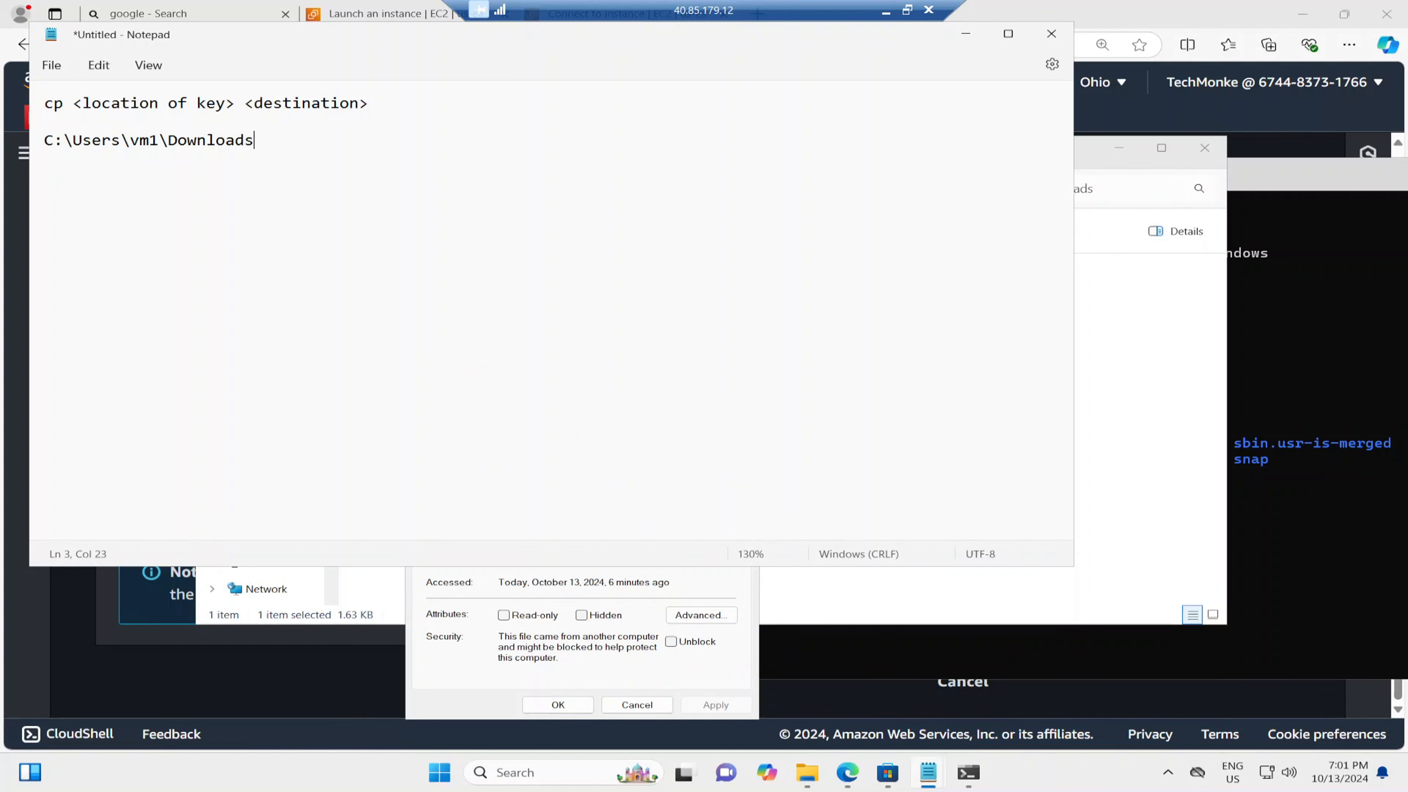
type("\\centos.pem")
left_click(1117, 304)
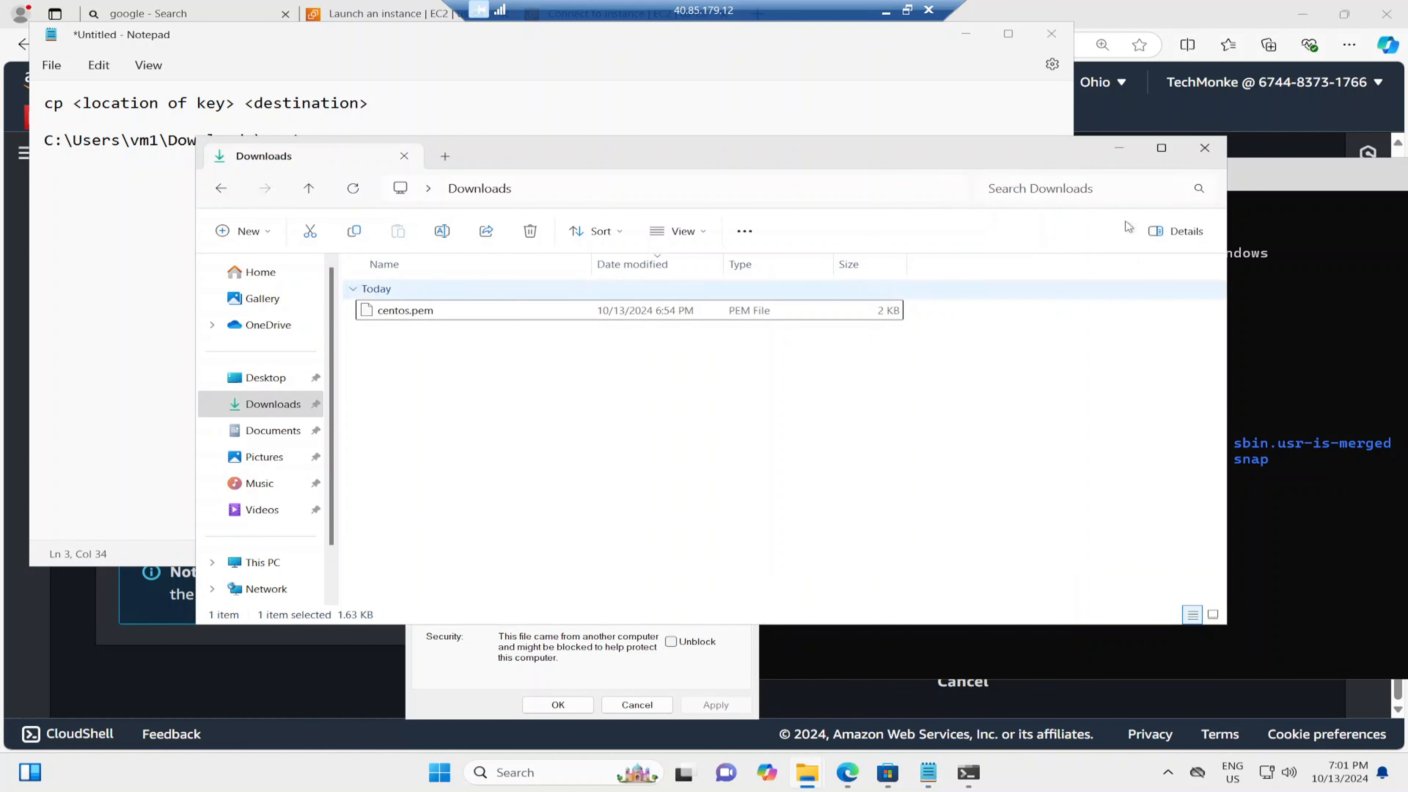
left_click(1121, 148)
Write the command cp /mnt/c/users/vm1/Downloads/centos.pem /ssh/ below the Windows path in Notepad
left_click_drag(254, 140, 44, 140)
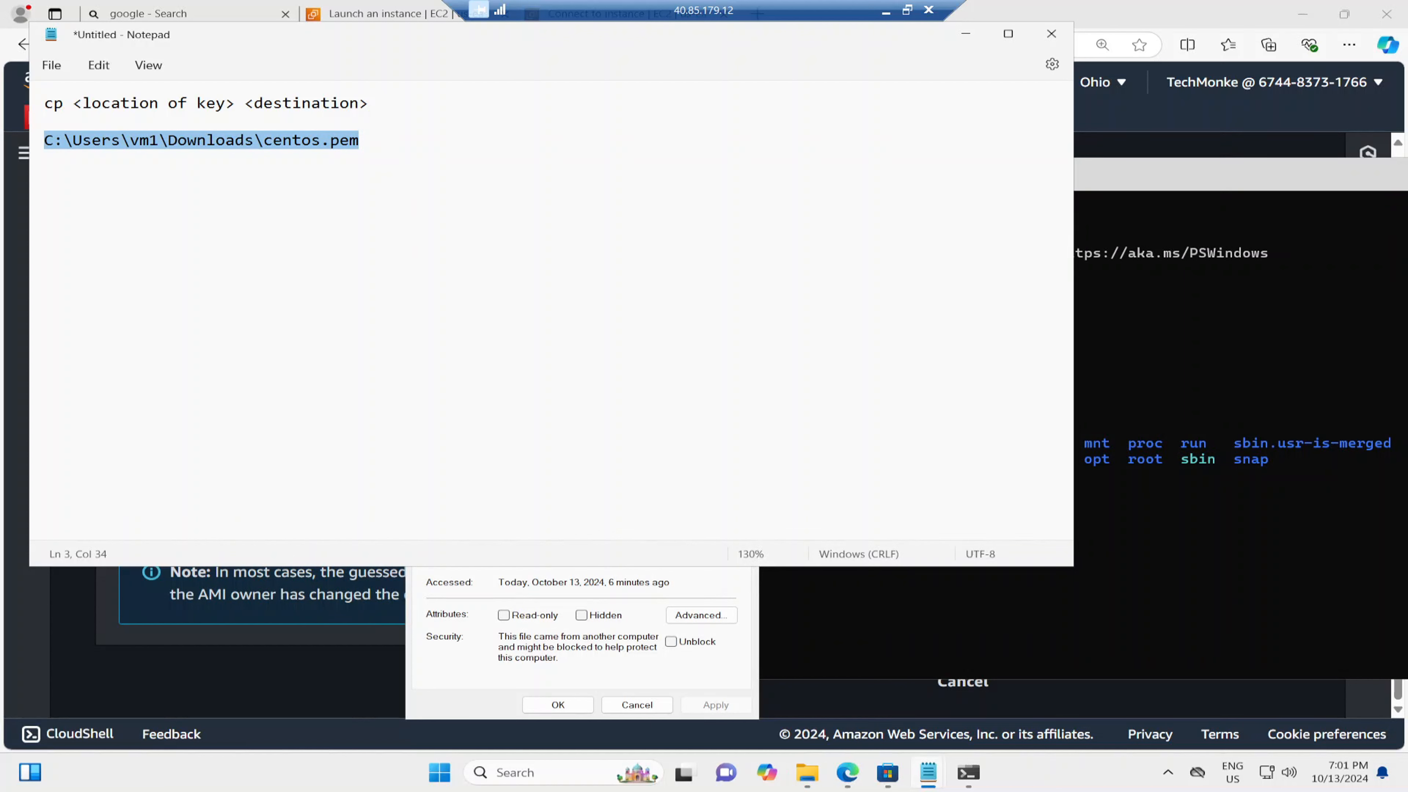
left_click(360, 140)
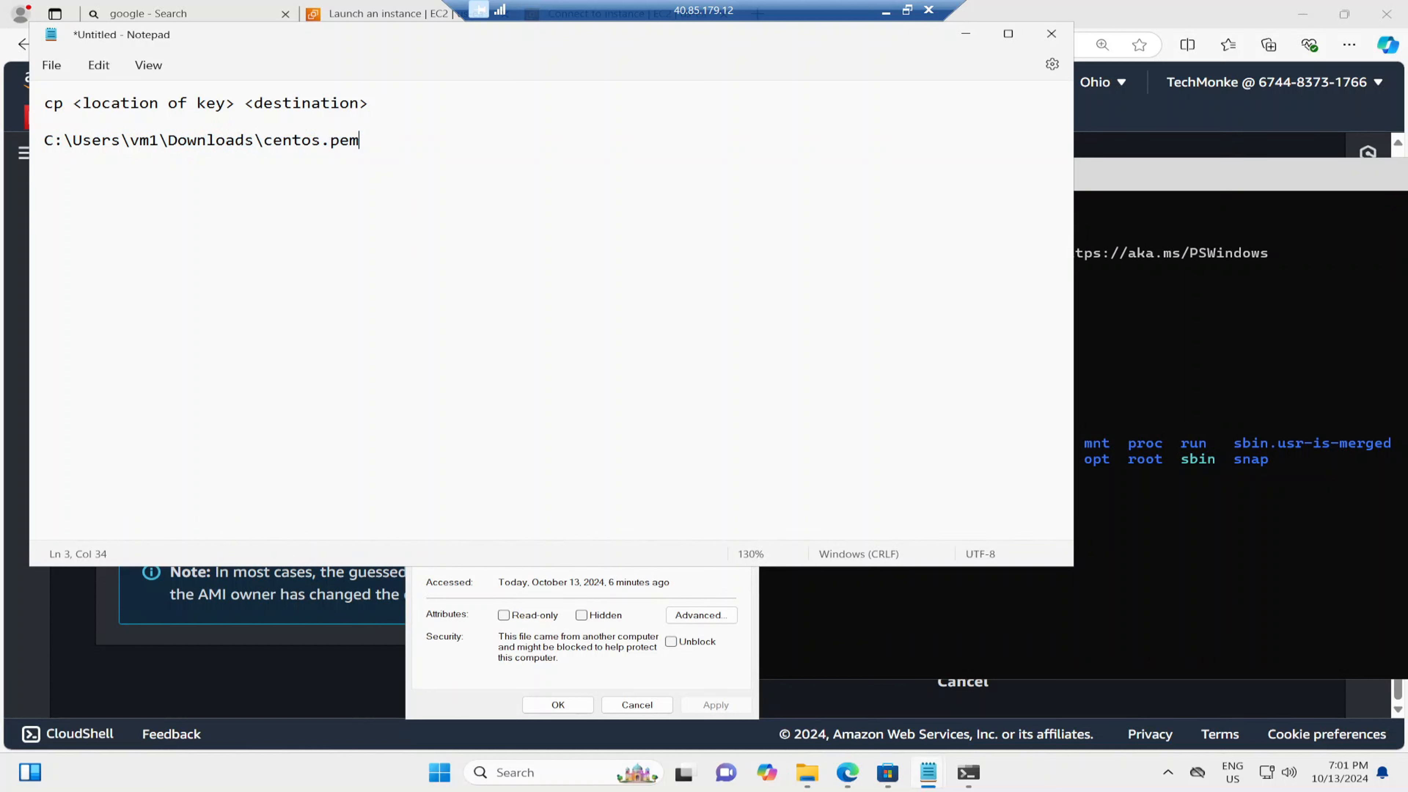
key("Return")
key("Return")
key("Return")
type("/mnt/c/users/vm1/")
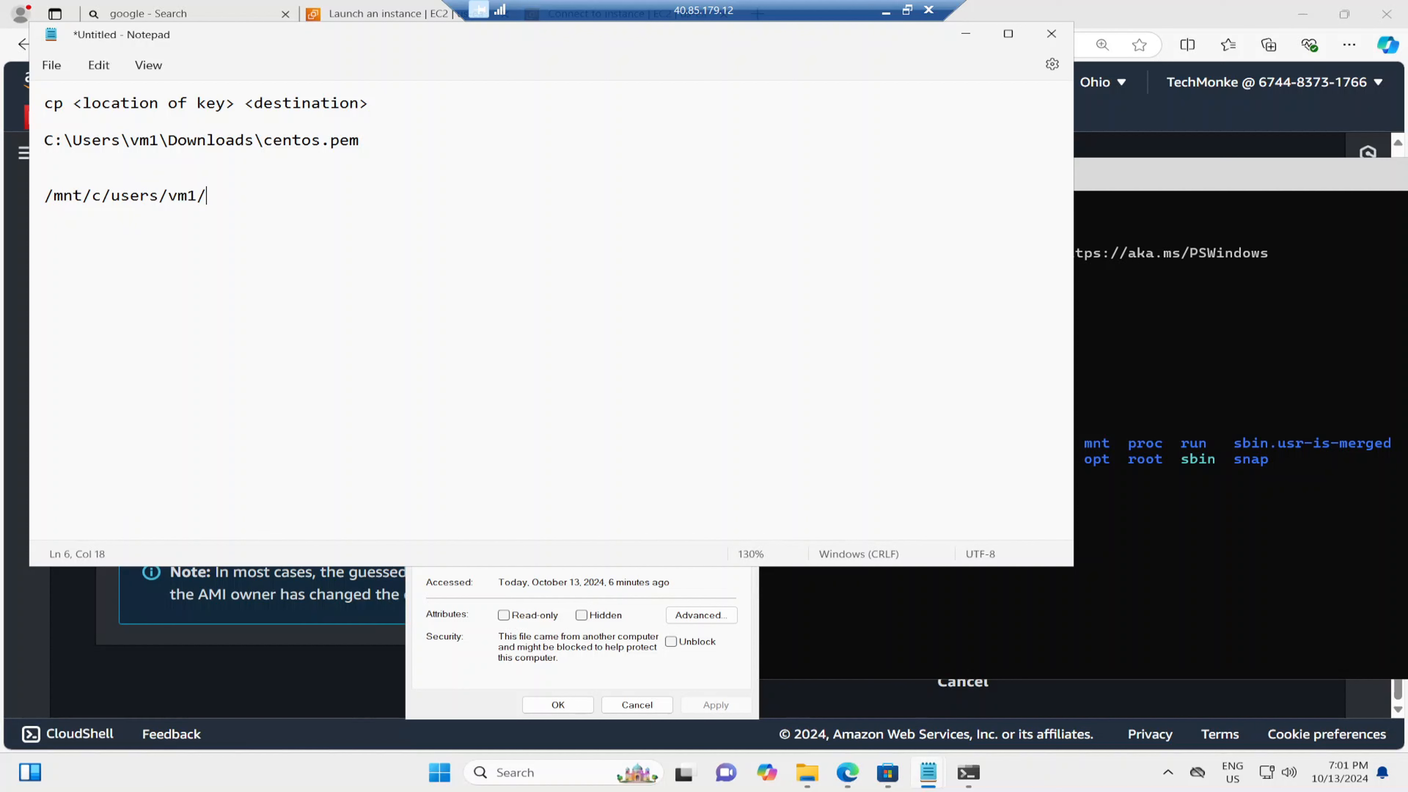
type("Downloads/centos")
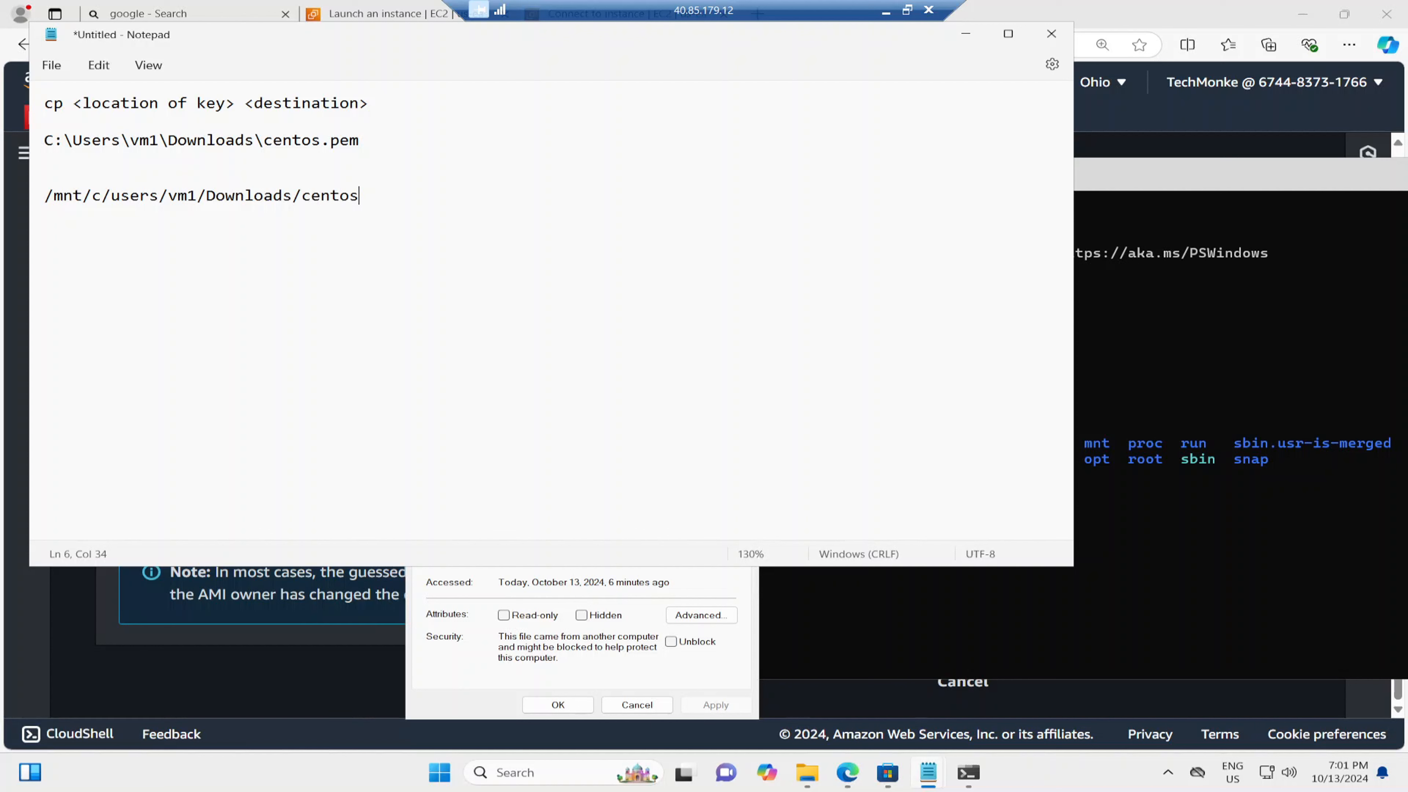
type(".pem /ssh/")
key("Home")
type("cp")
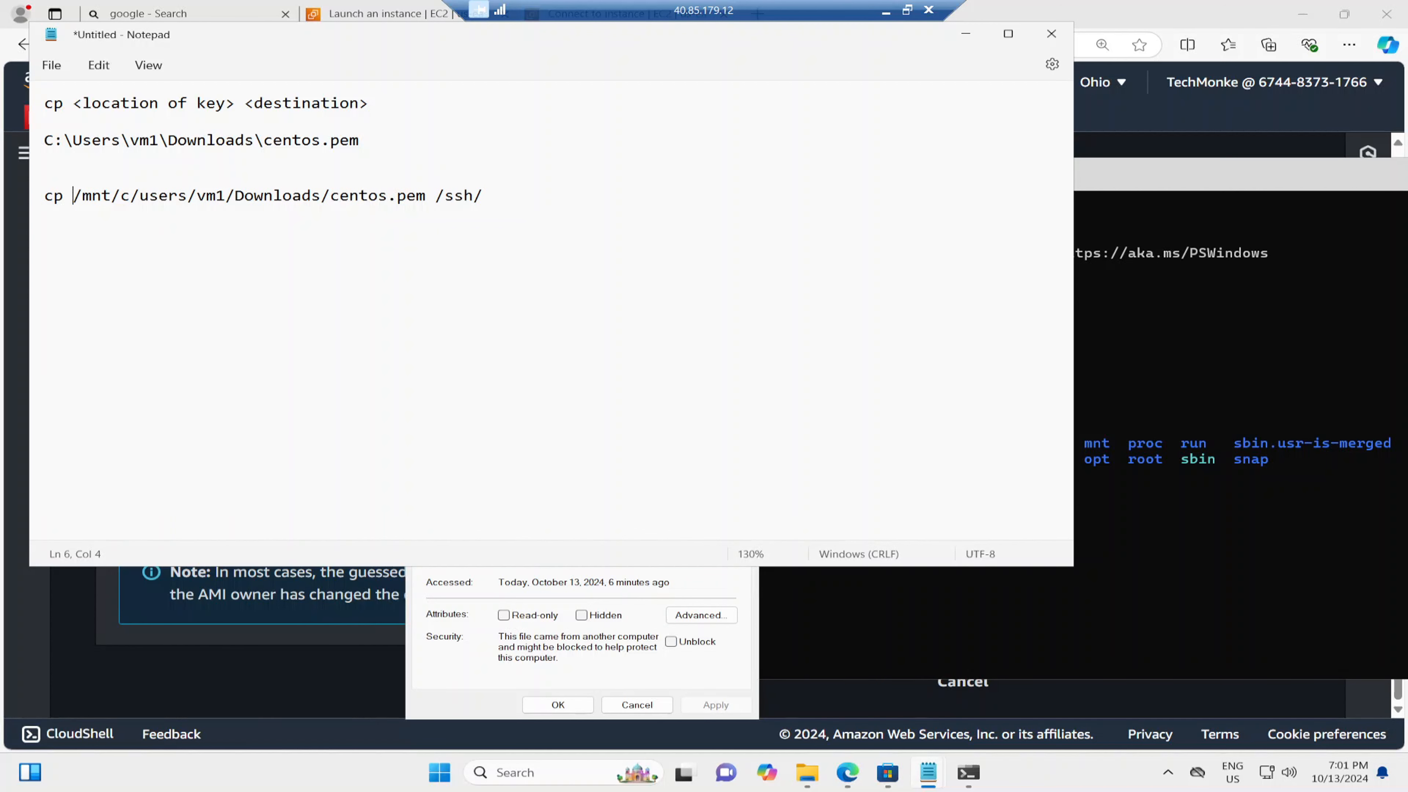
Try to copy centos.pem into /ssh/ by running the command prepared in Notepad in the Ubuntu terminal
key("shift+End")
key("Home")
key("shift+End")
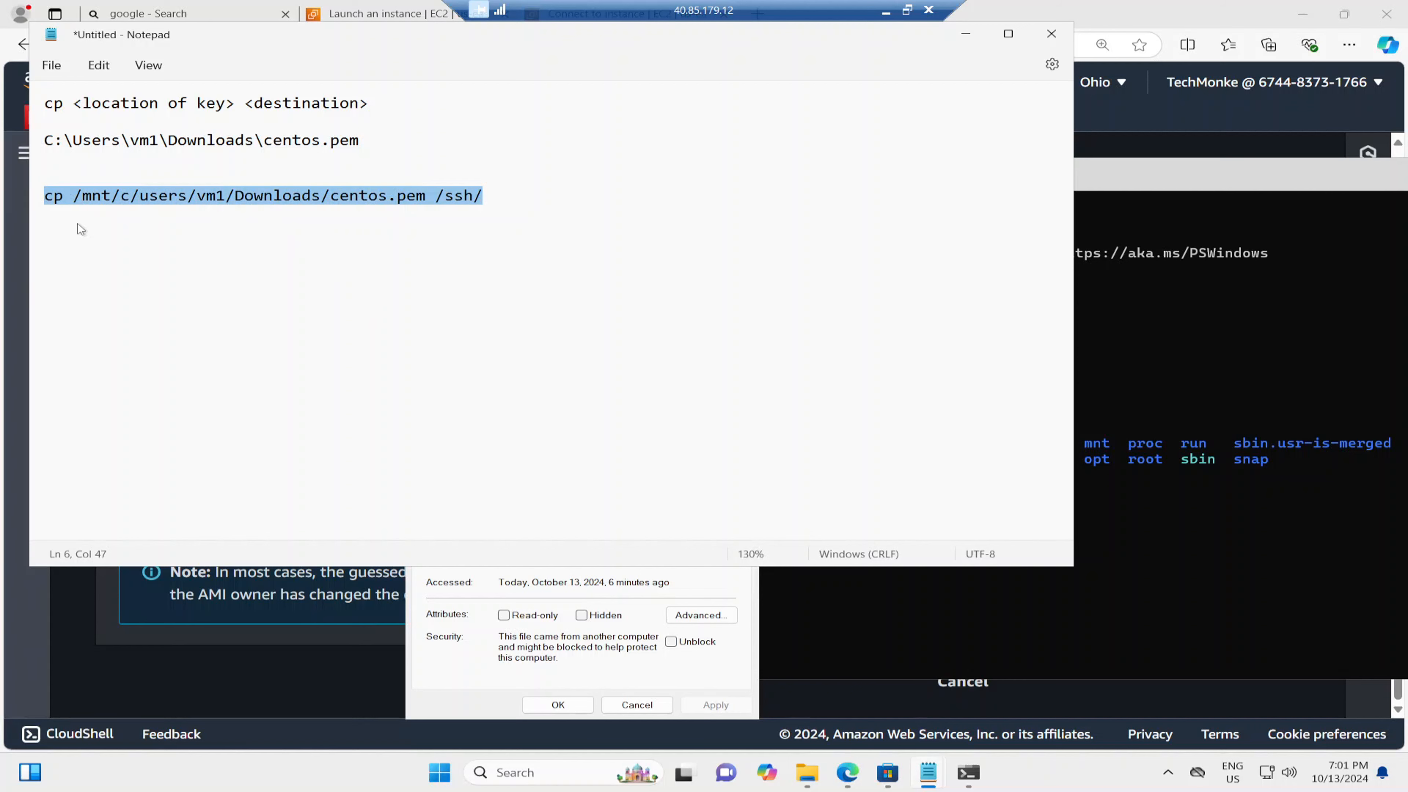
left_click(1127, 597)
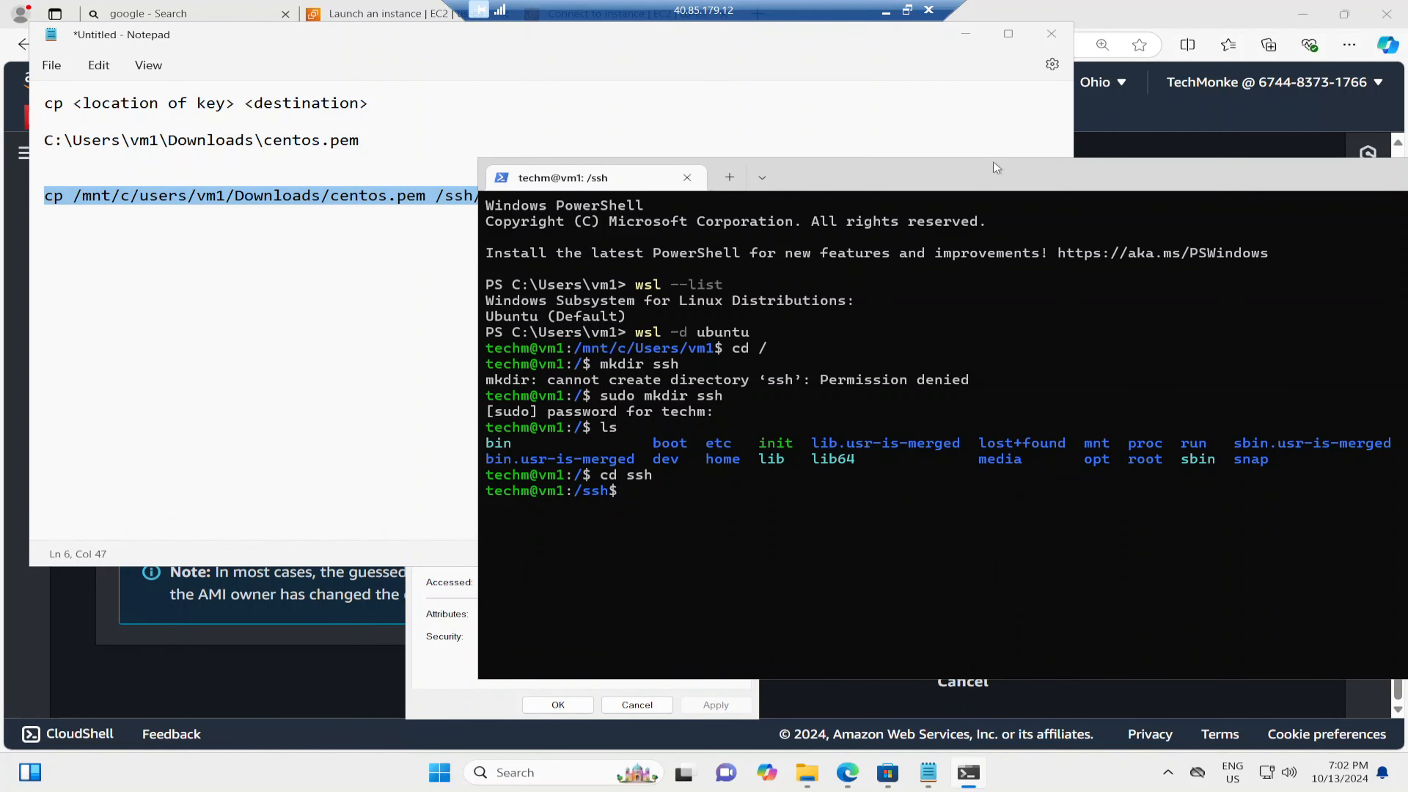
left_click_drag(993, 165, 595, 97)
key("ctrl+v")
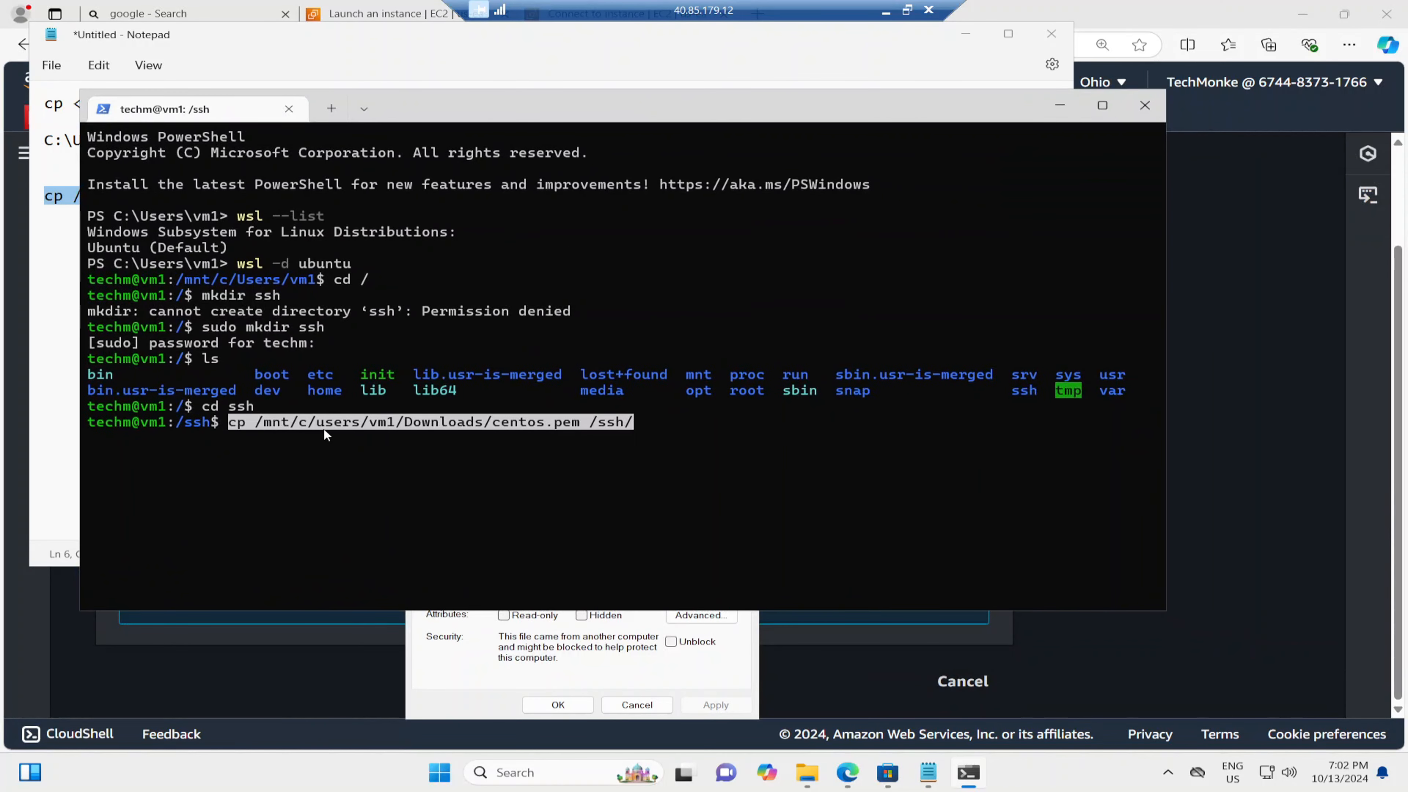
key("Return")
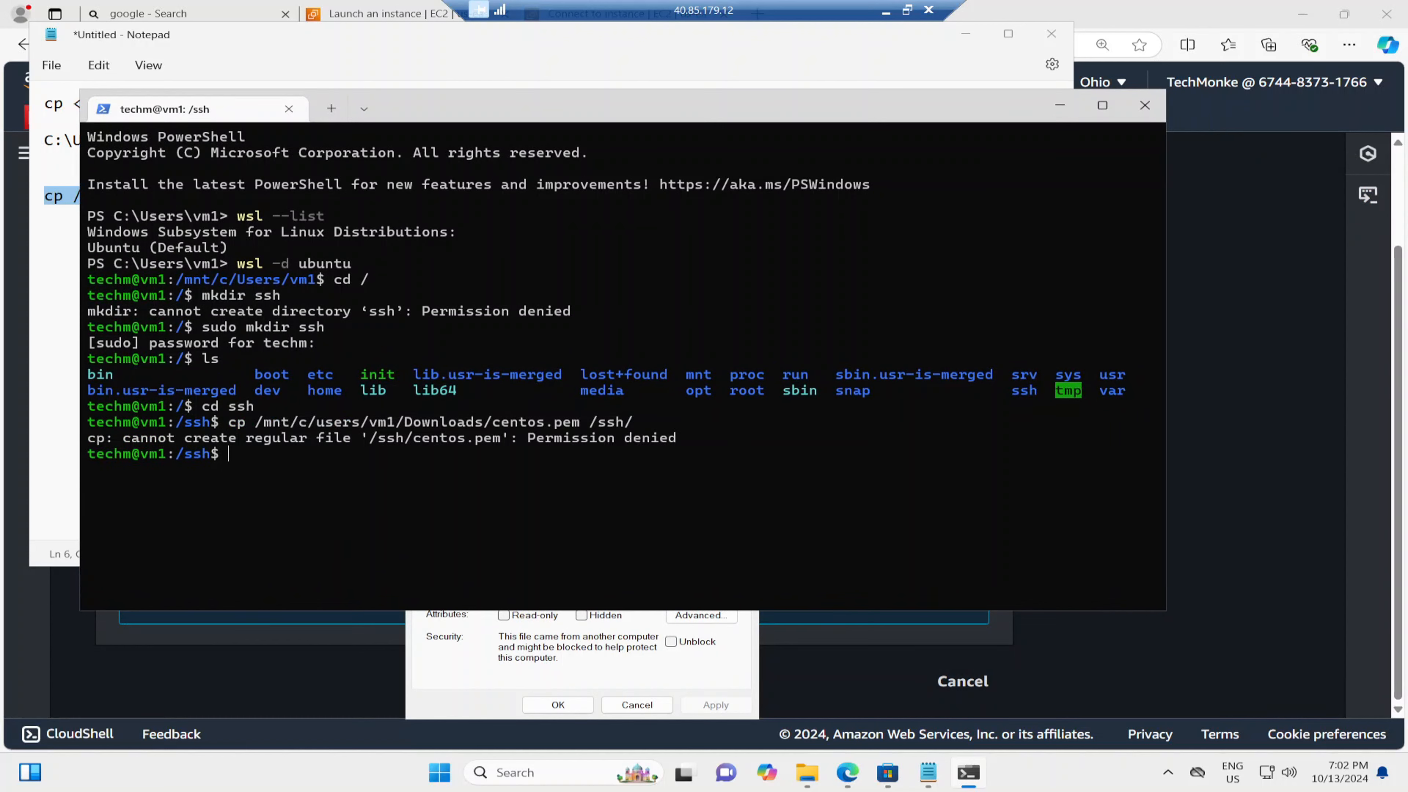
Rerun the cp command with sudo to copy centos.pem into /ssh/, and list the directory contents
key("Up")
key("Left")
key("Left")
key("Left")
key("Left")
key("Left")
key("Left")
key("Left")
key("Left")
key("Left")
key("Left")
key("Left")
key("Left")
key("Left")
key("Left")
key("Left")
key("Left")
key("Left")
key("Left")
key("Left")
key("Left")
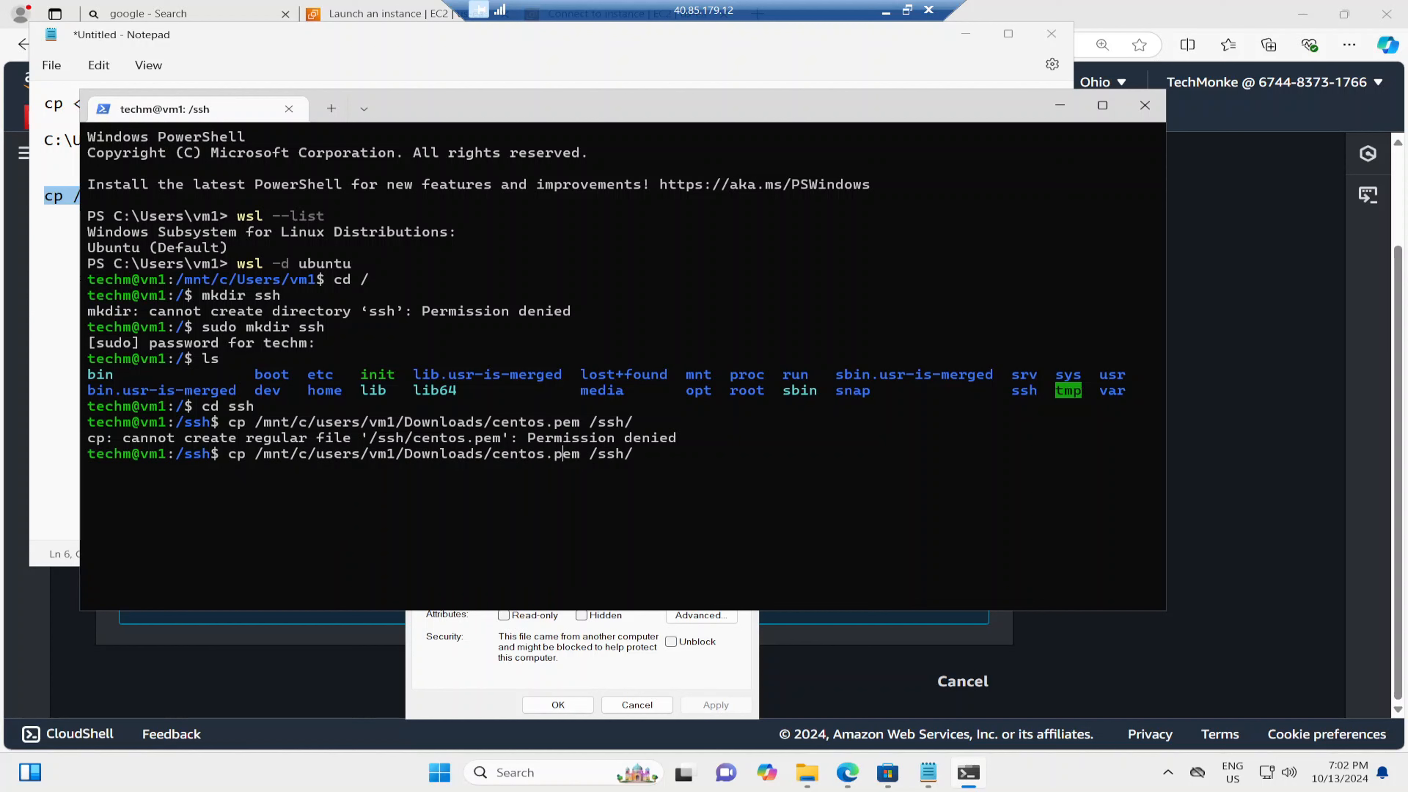
key("Home")
type("sudo")
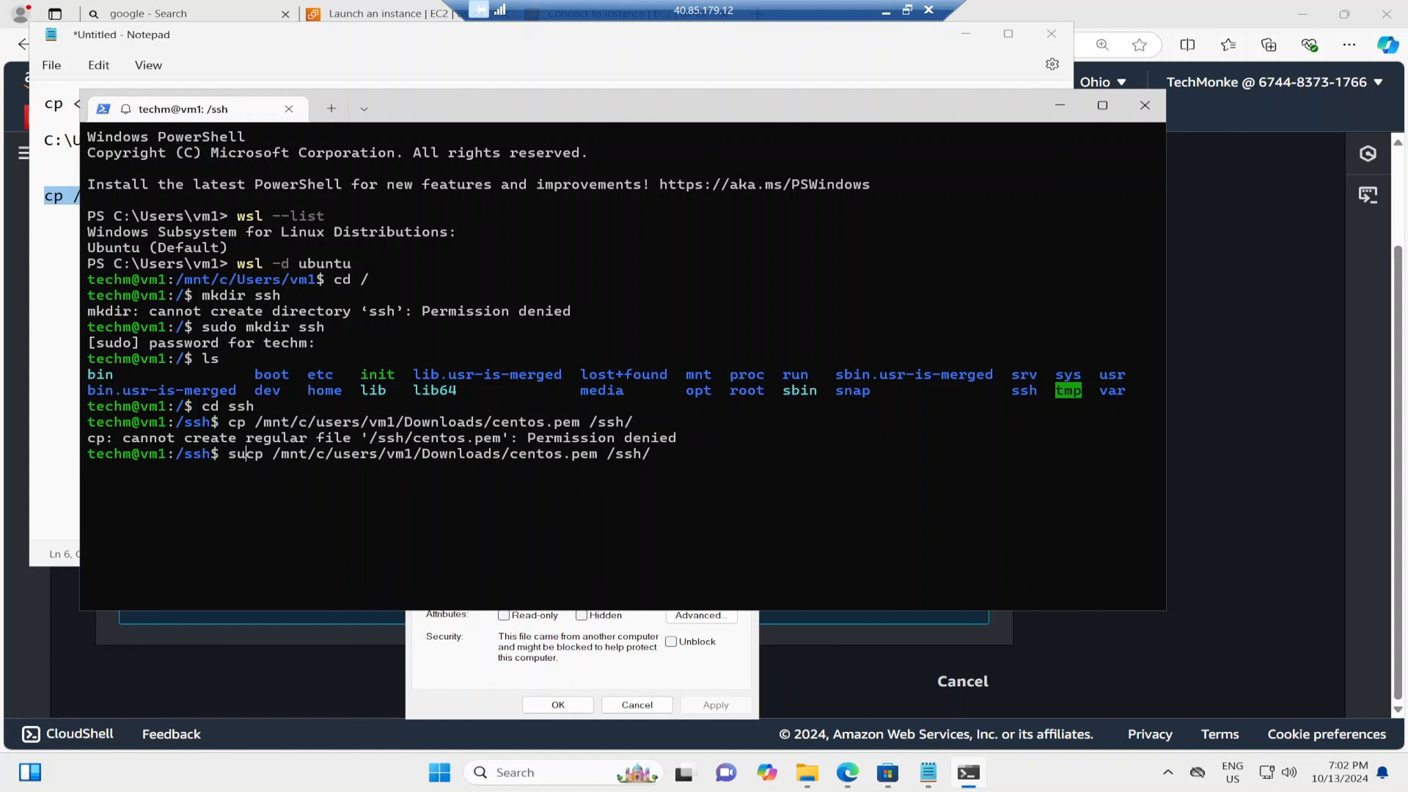
key("Return")
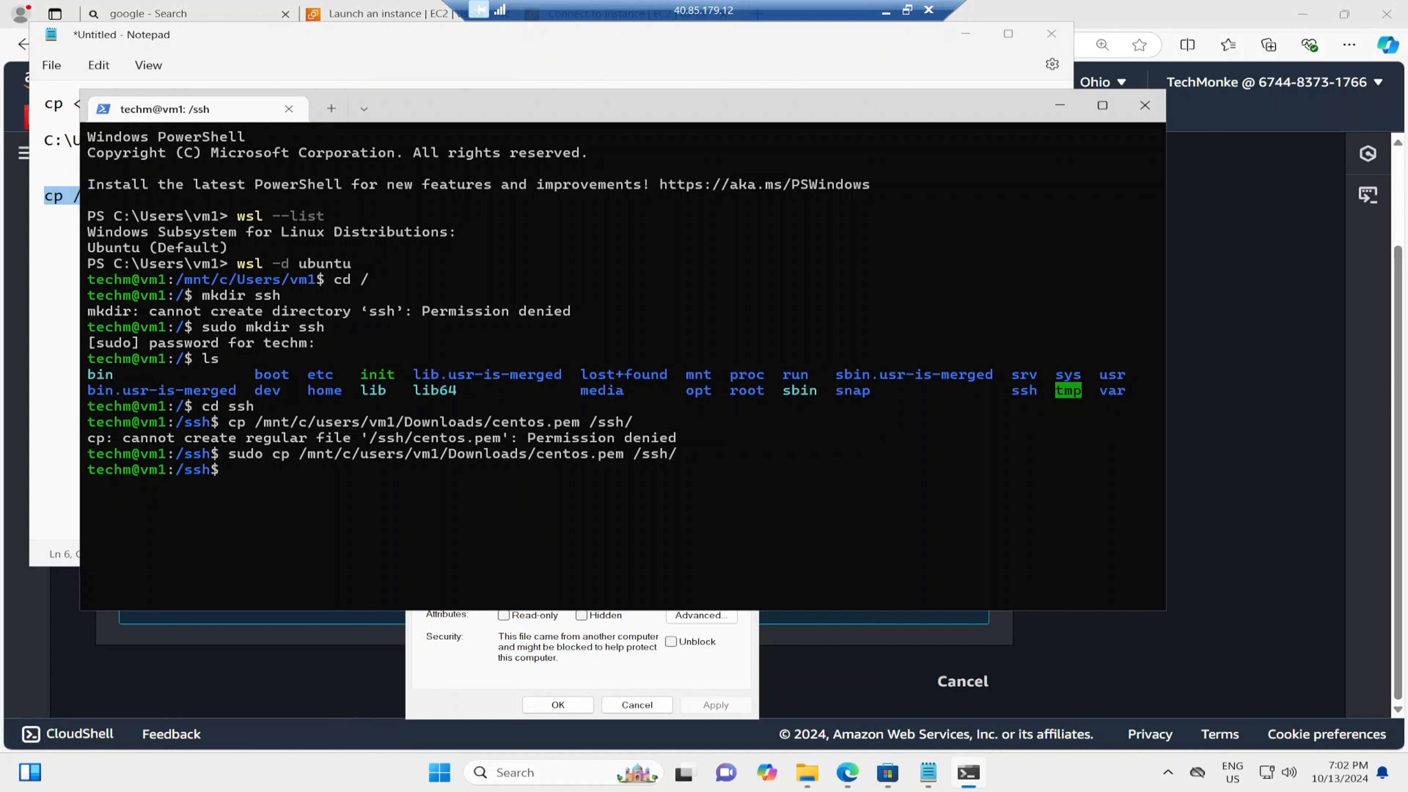
type("ls")
key("Return")
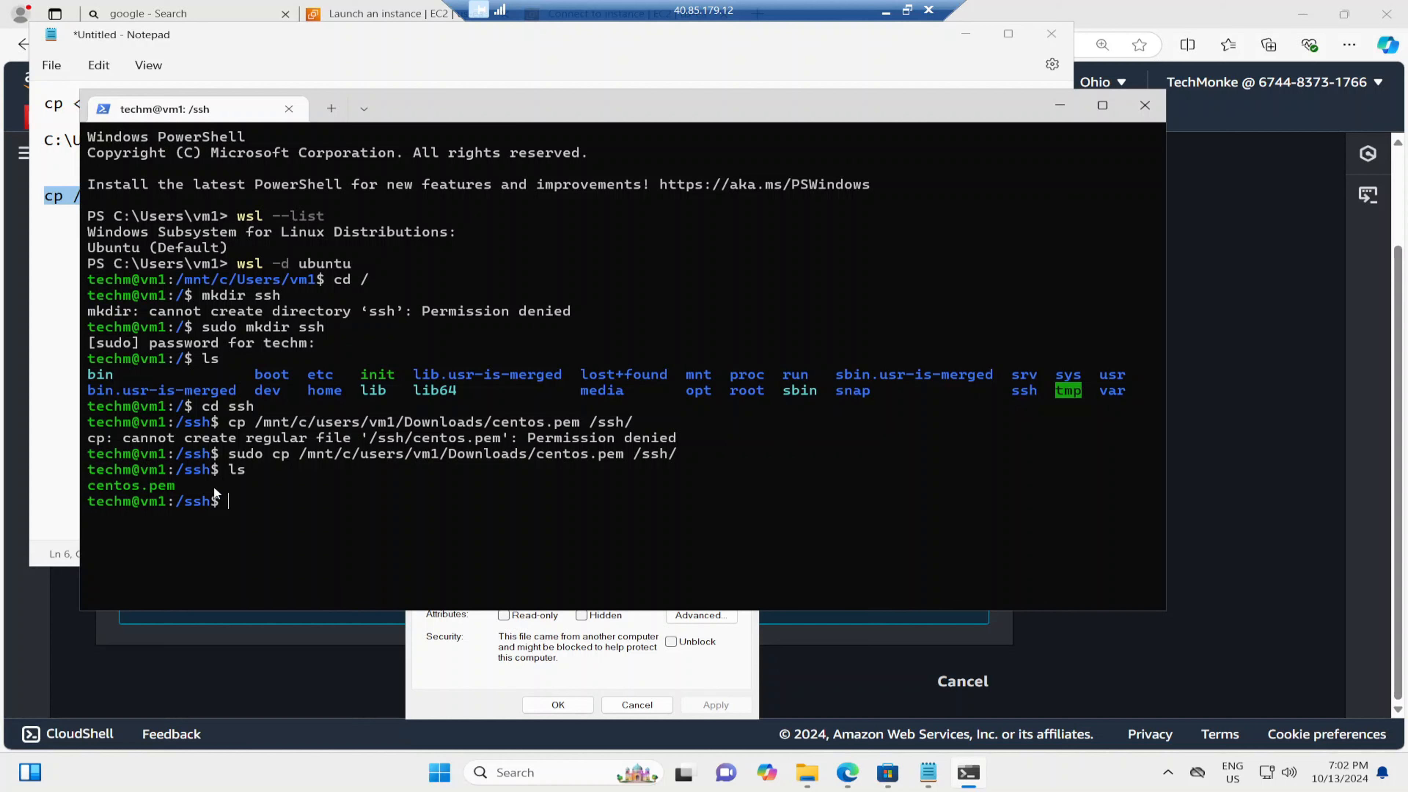
Minimize Notepad, switch to the browser with the AWS console, and close the google search page
left_click(461, 56)
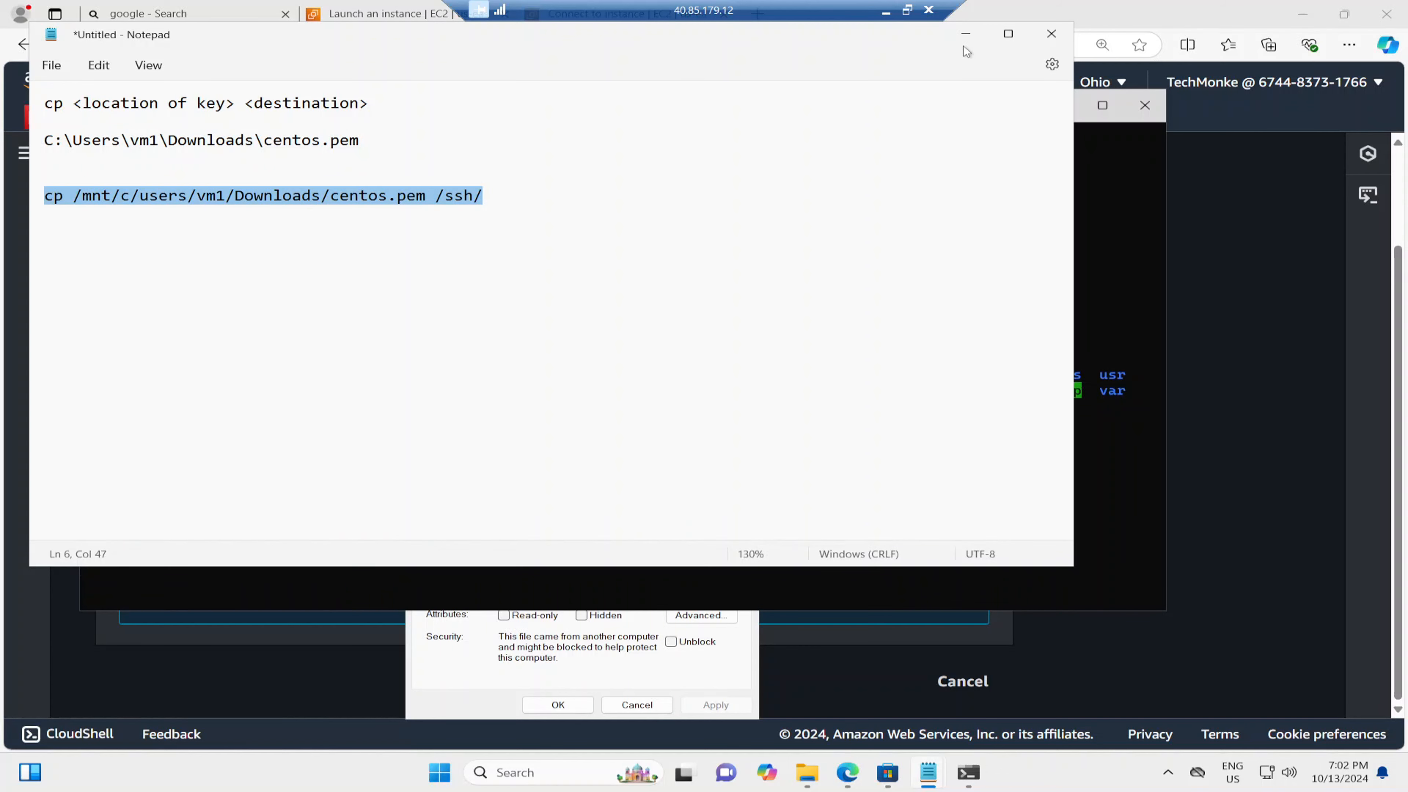
left_click(966, 33)
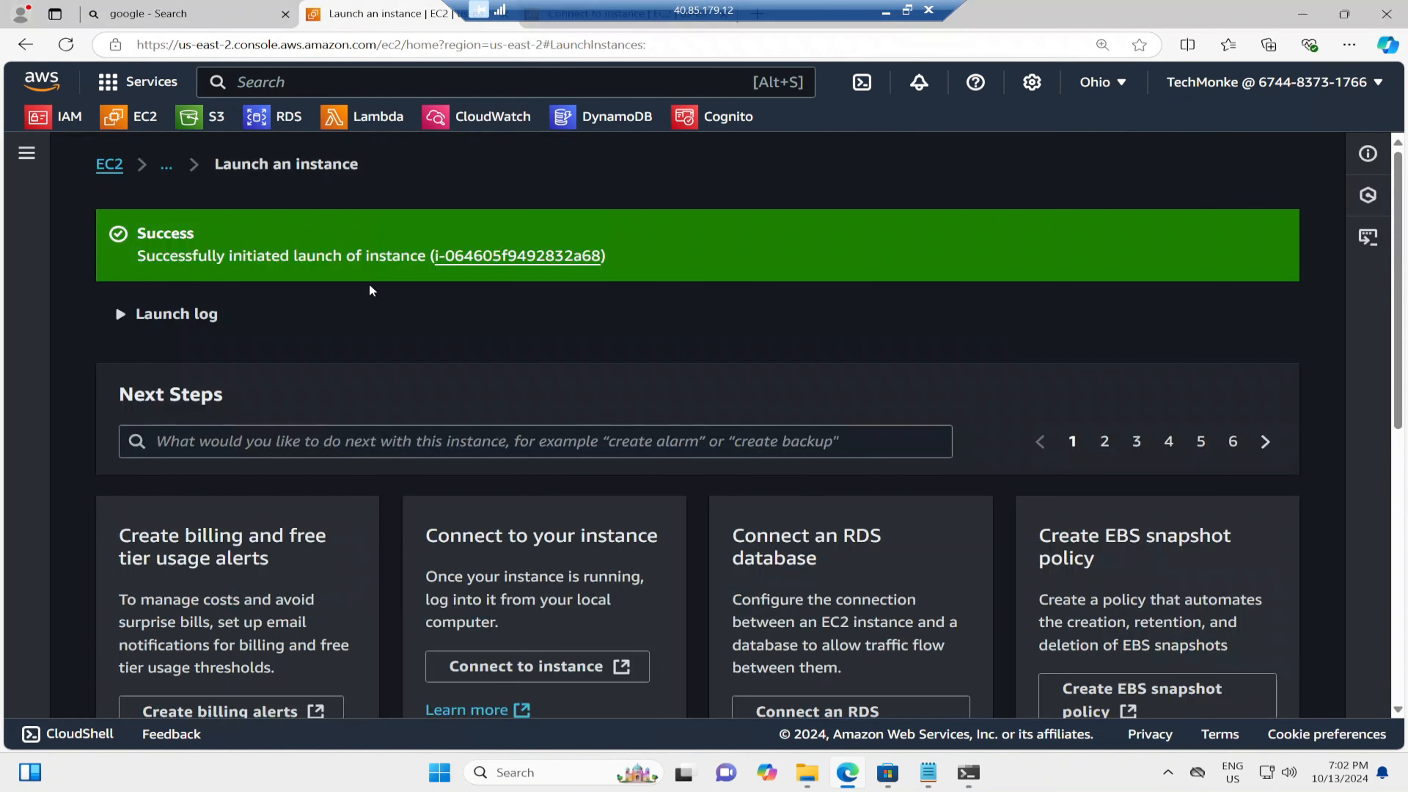
left_click_drag(602, 9, 616, 8)
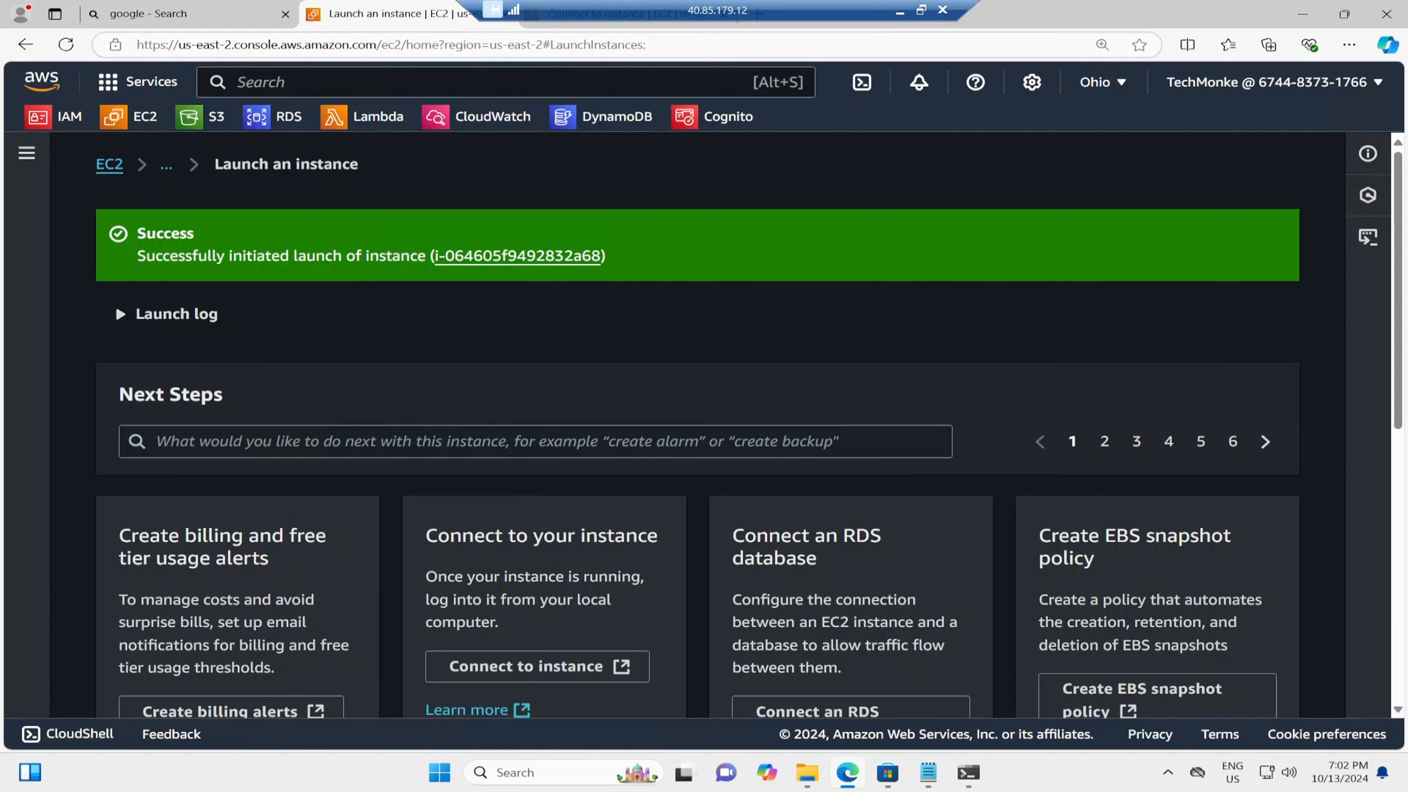
left_click(241, 17)
left_click(285, 14)
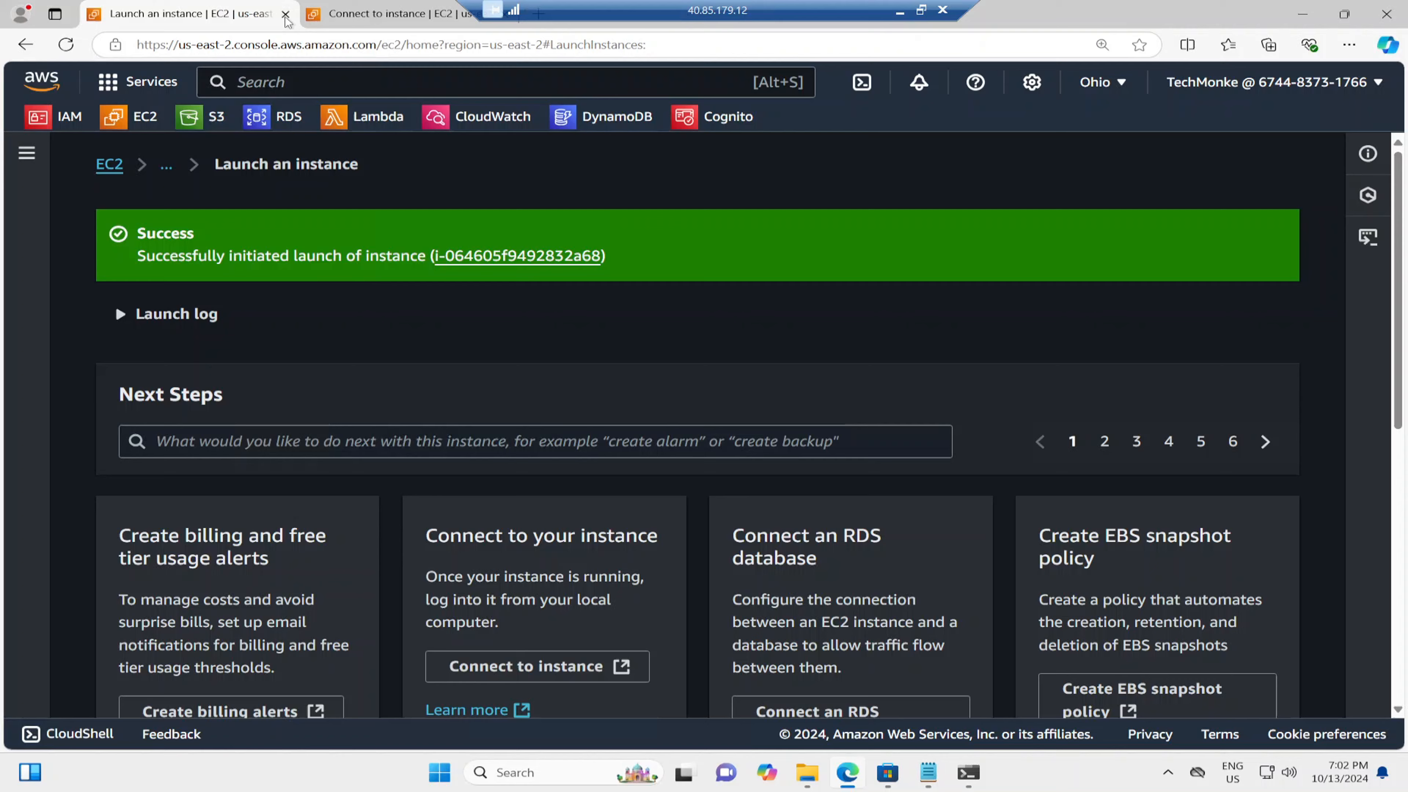
Copy the example SSH command from the Connect to instance page, run it in the Ubuntu terminal, and accept the host key with yes
left_click(349, 14)
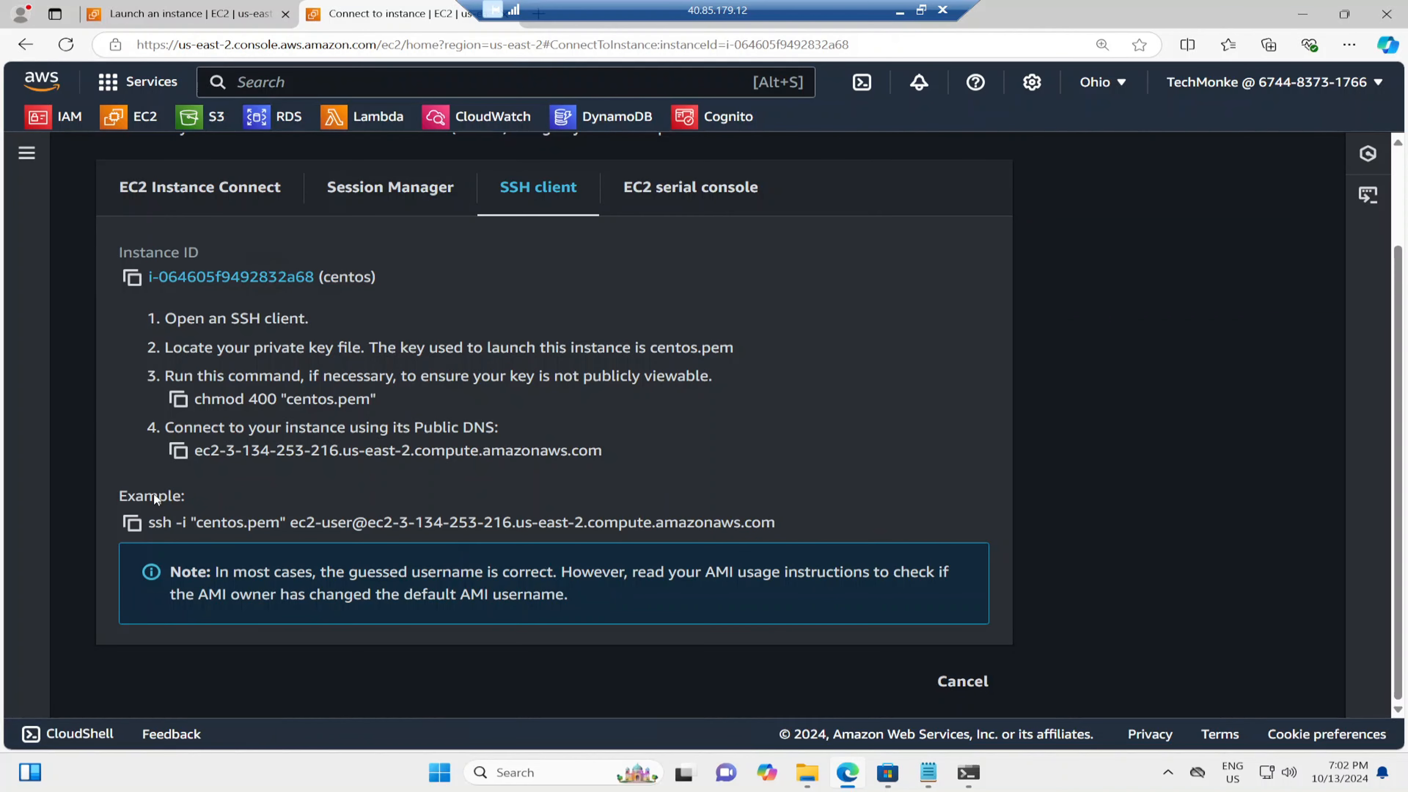
left_click(133, 527)
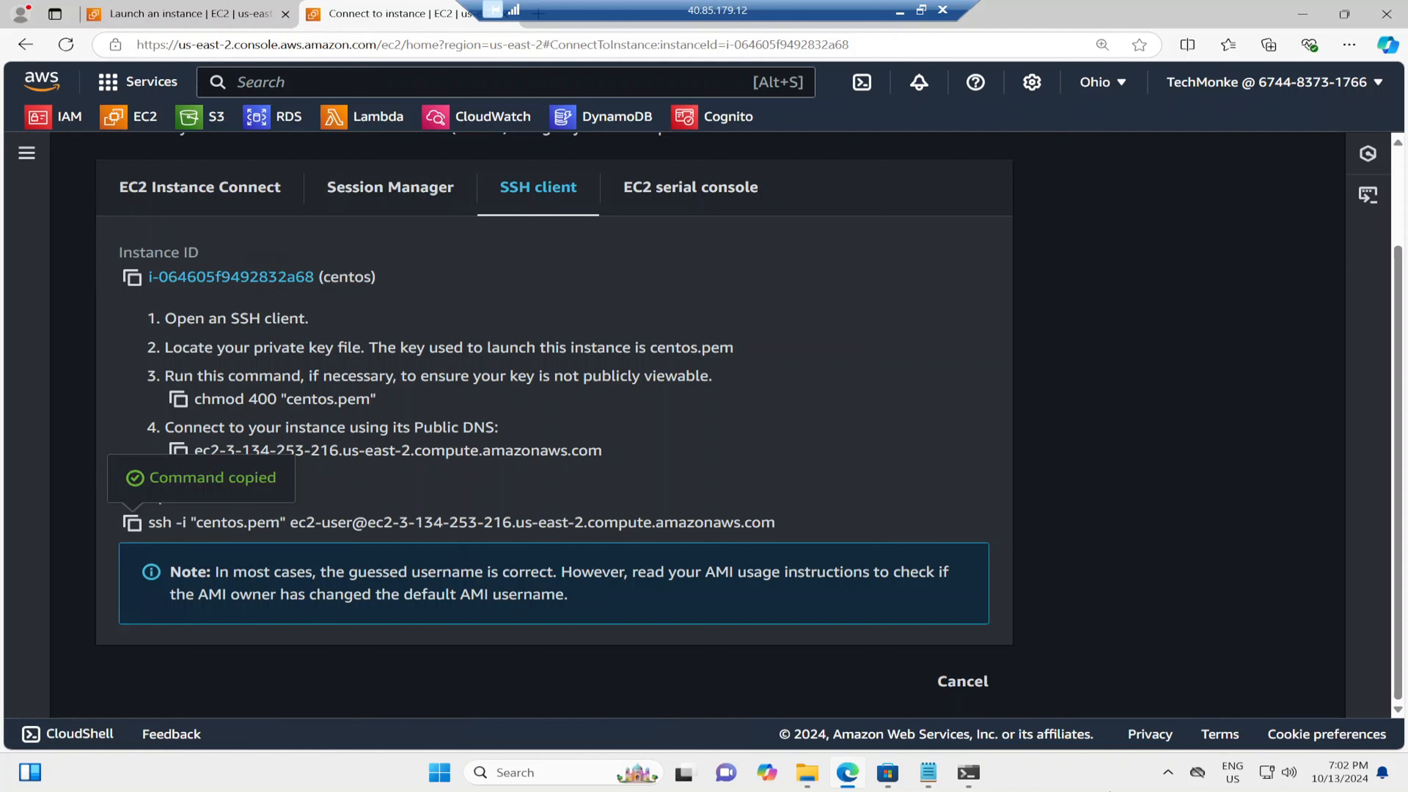
left_click(968, 772)
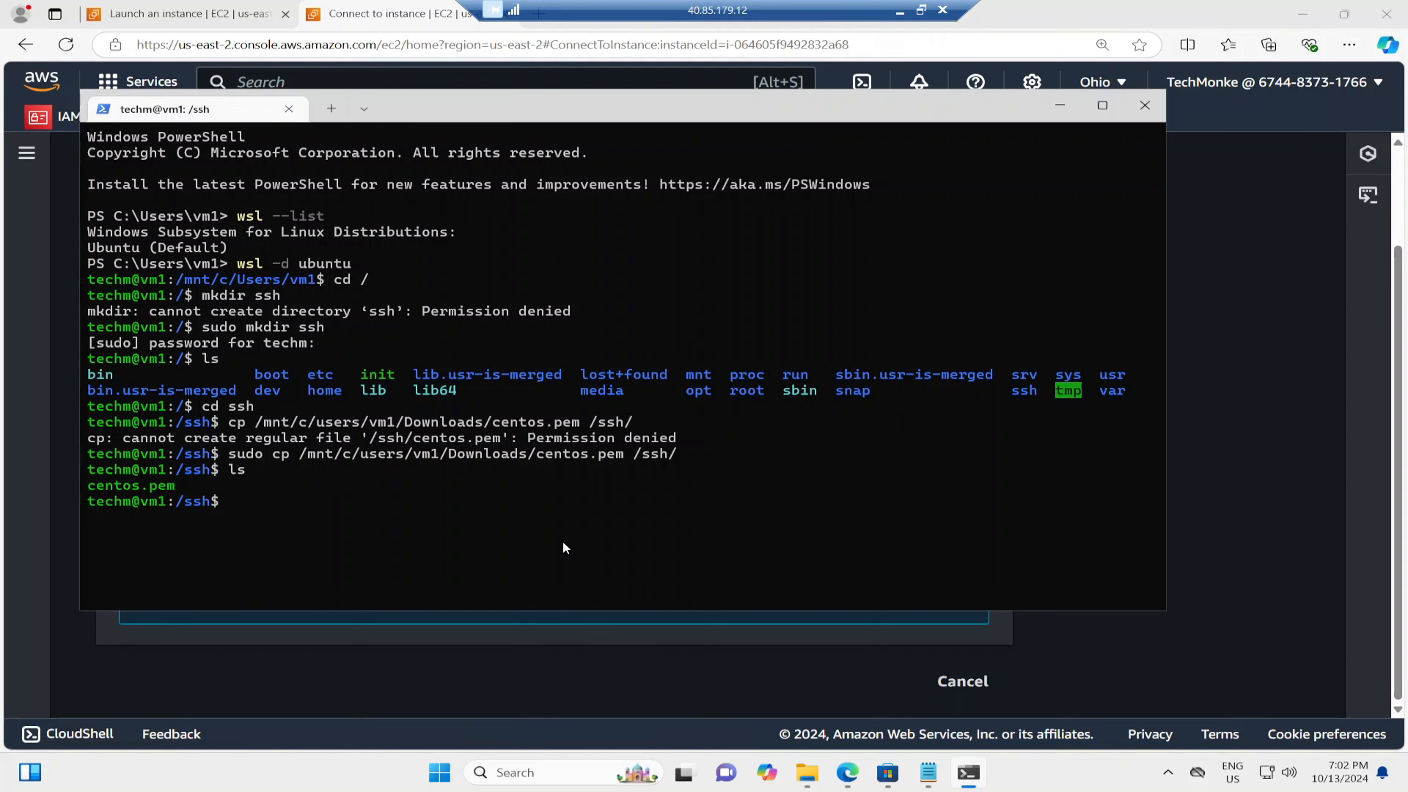
key("ctrl+v")
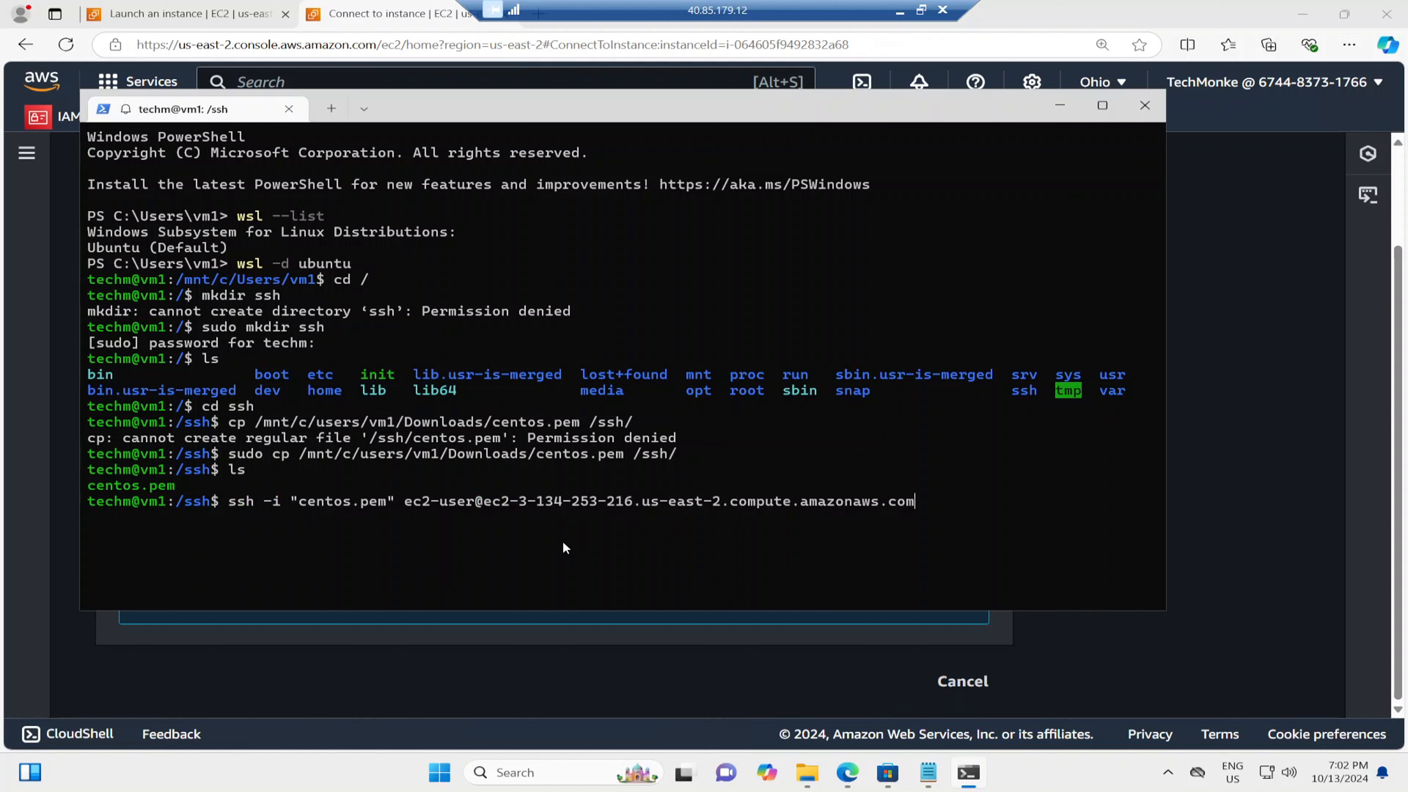
key("Return")
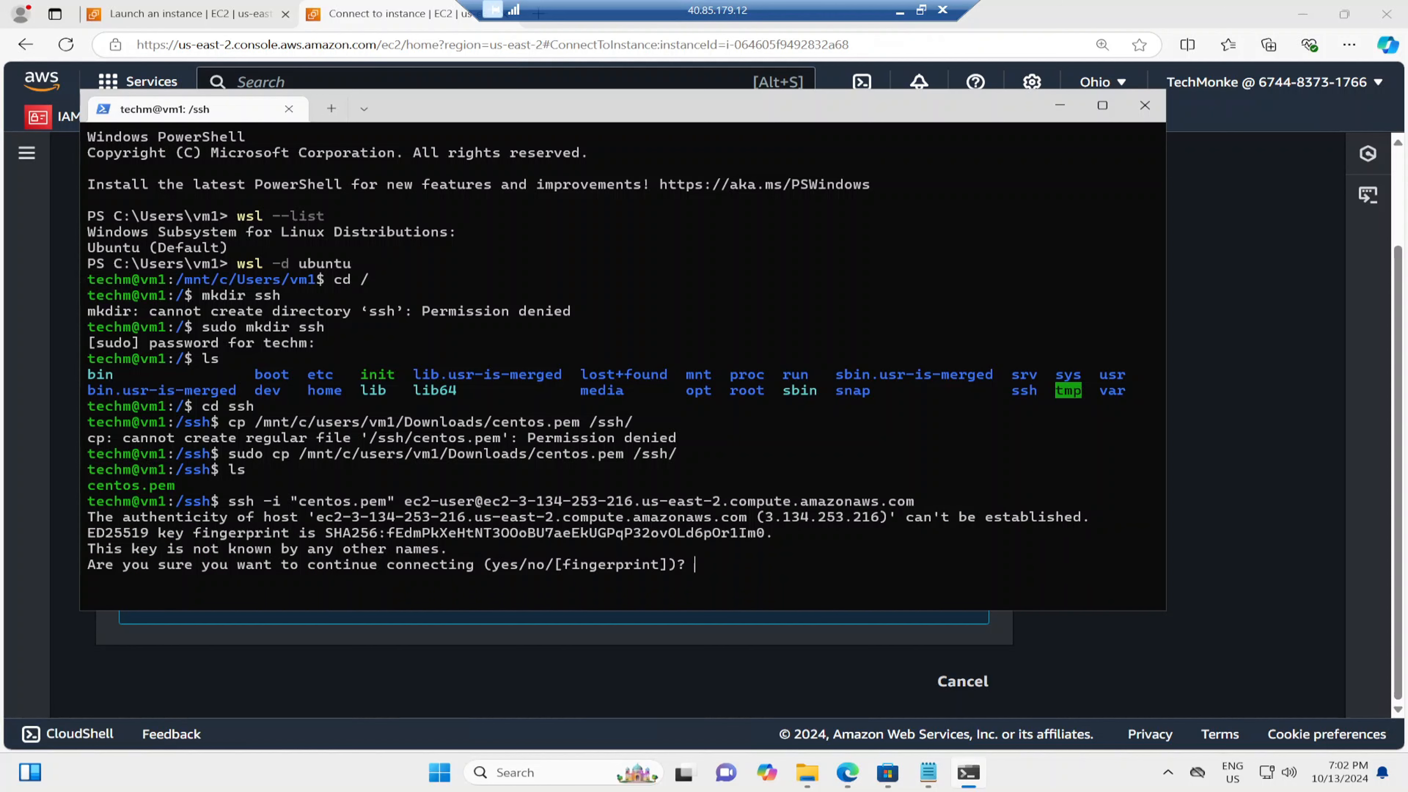
type("yes")
key("Return")
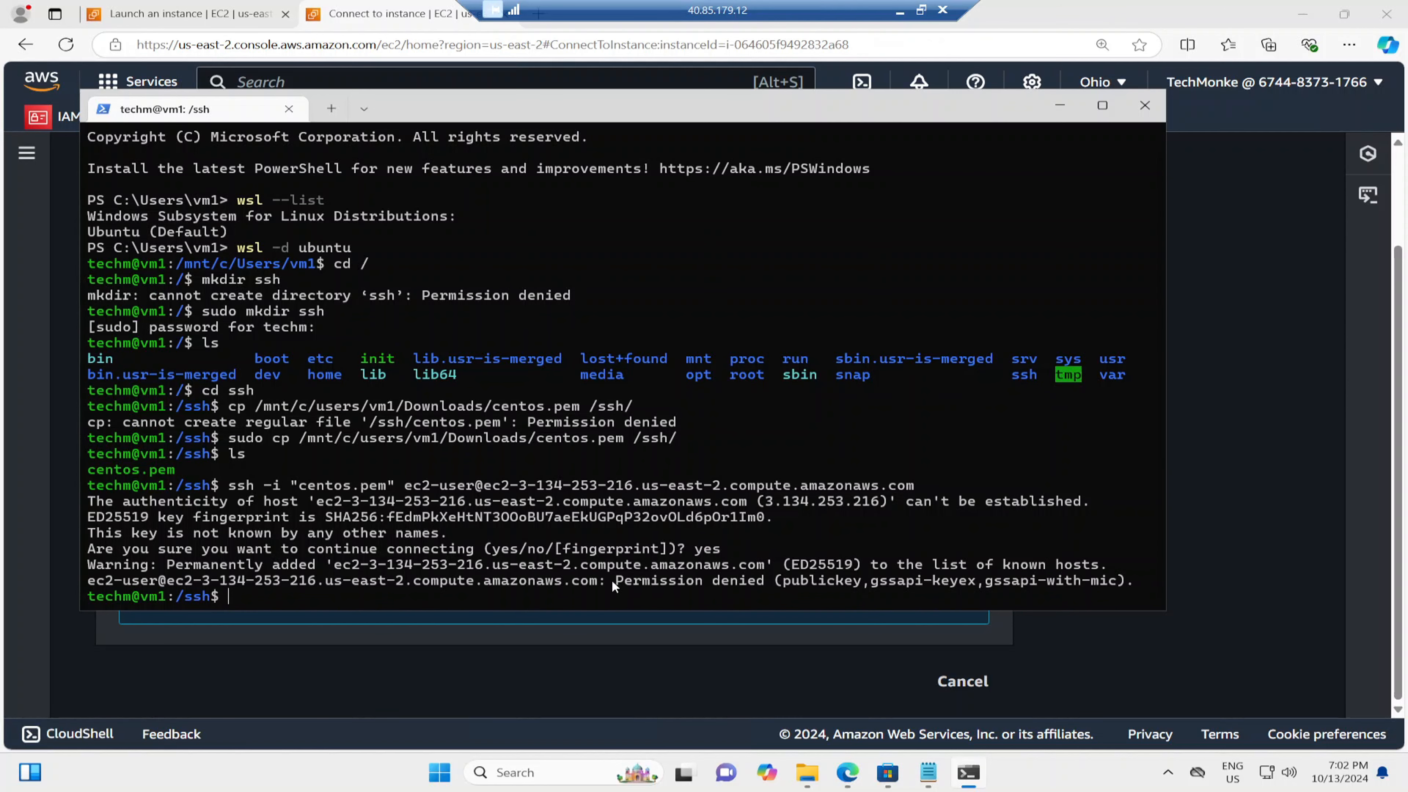
Copy the chmod 400 "centos.pem" command from the AWS connection instructions and try running it in the Ubuntu terminal
left_click(1060, 105)
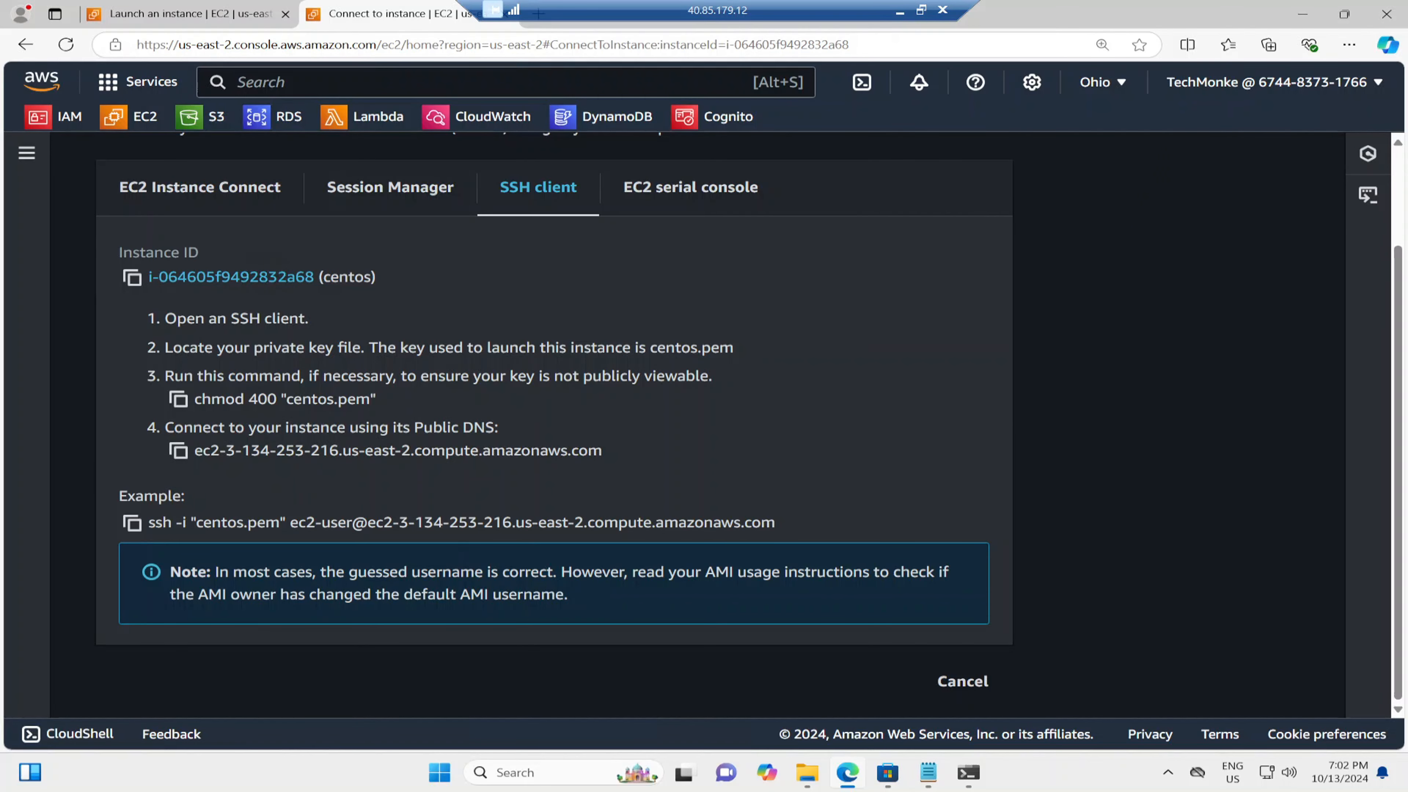
left_click_drag(401, 376, 727, 378)
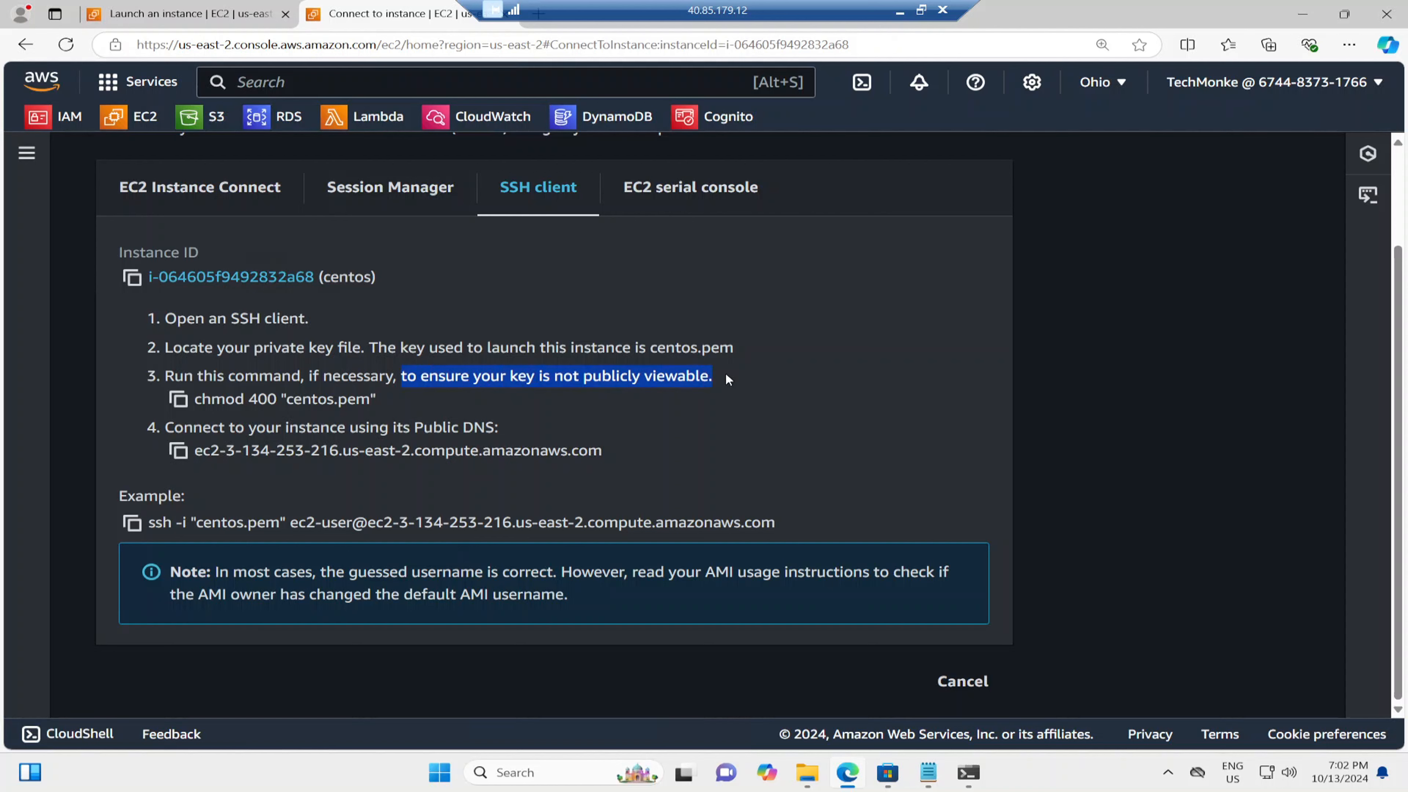
left_click(184, 407)
left_click(968, 772)
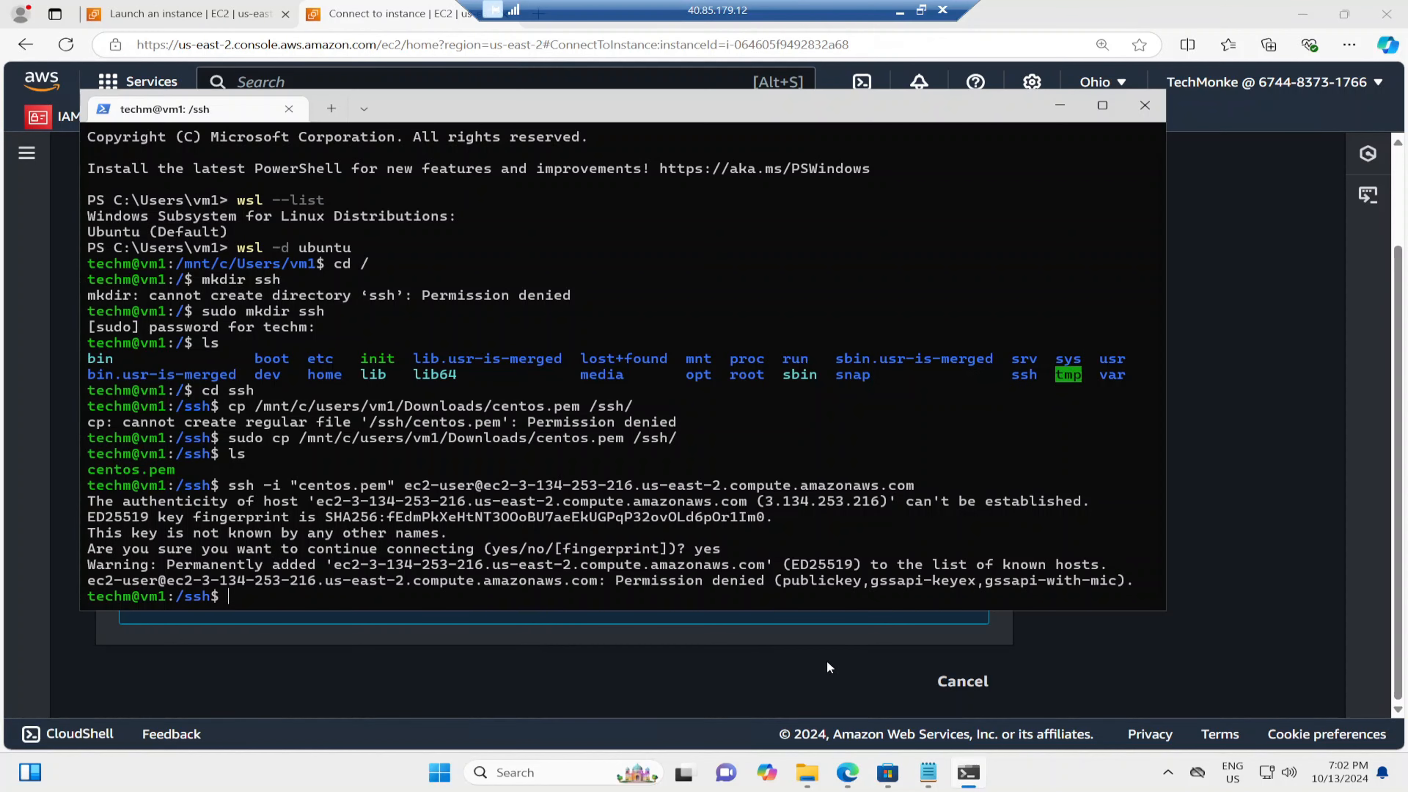
key("ctrl+v")
key("Return")
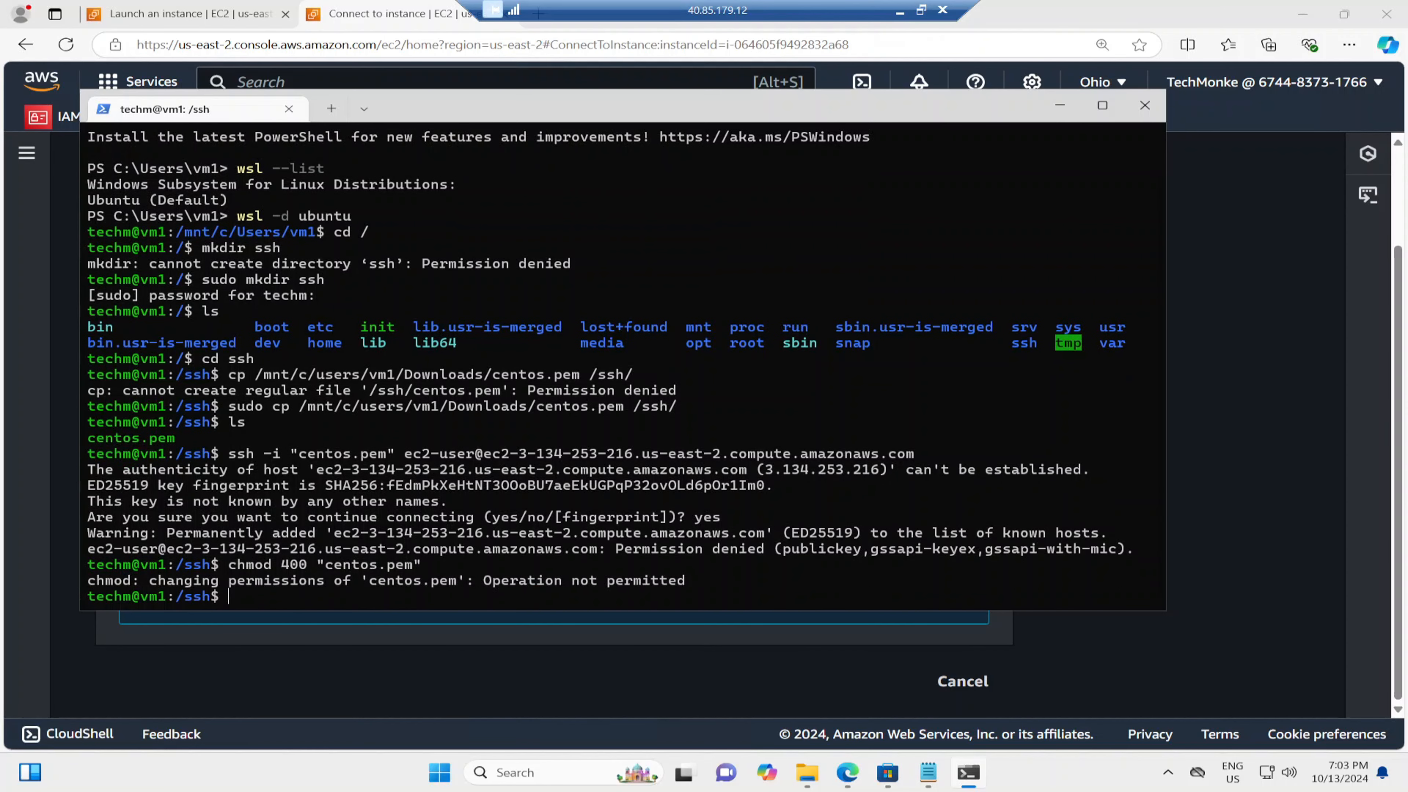
Rerun the chmod 400 command on centos.pem with sudo
key("Up")
key("Home")
type("sudo")
key("Return")
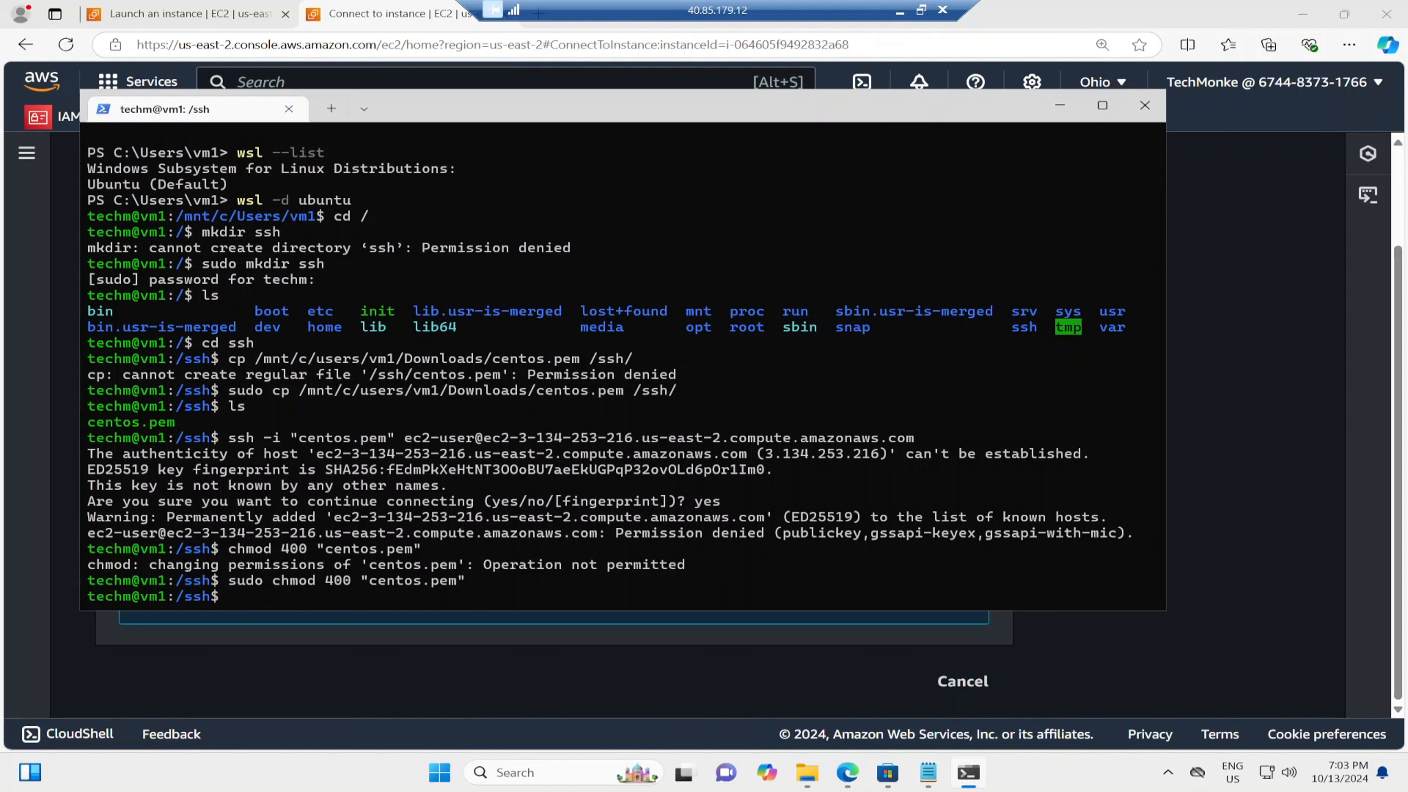
Retry the earlier ssh -i "centos.pem" connection to the instance as ec2-user
key("Up")
key("Up")
key("Up")
key("Return")
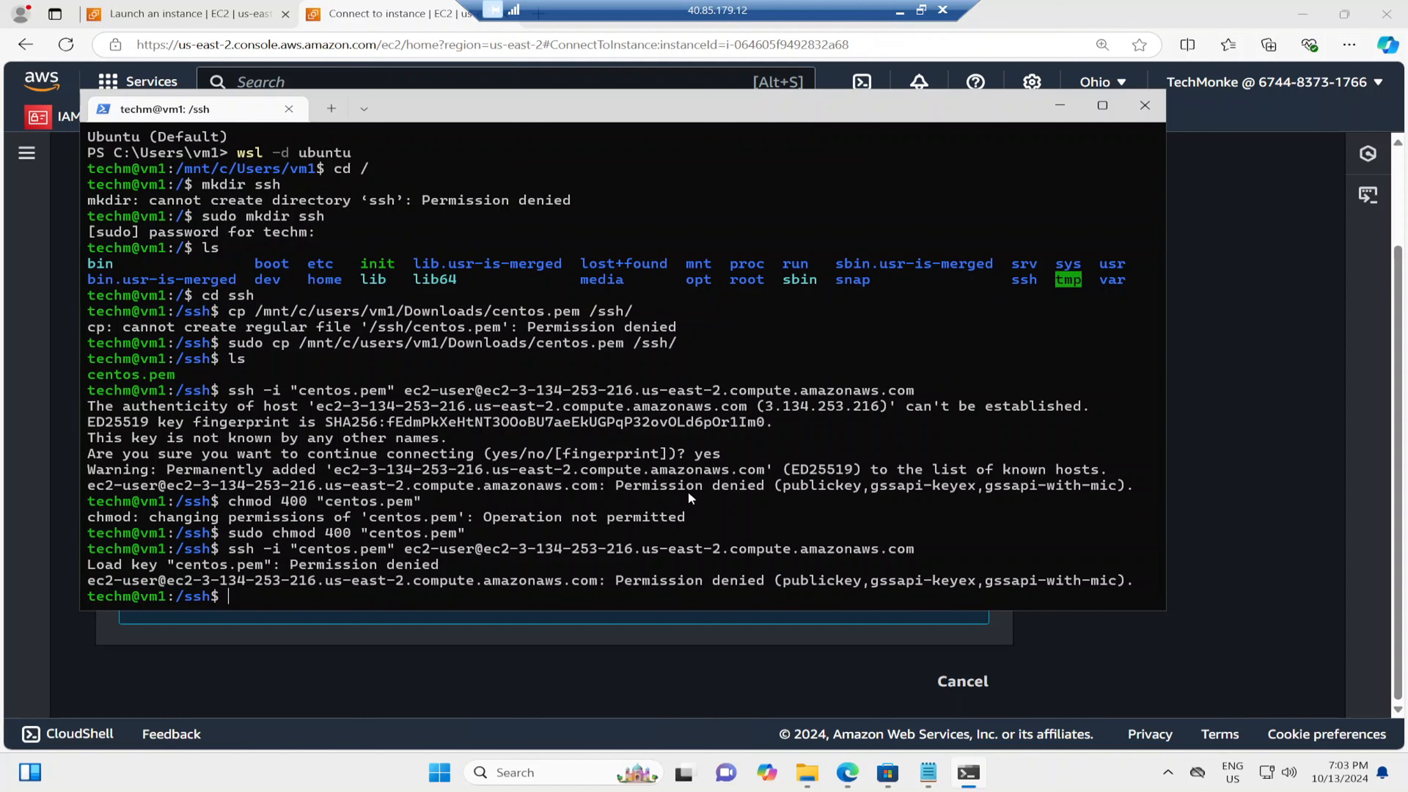
Rerun the SSH connection in verbose mode with -v and examine the credential messages in the debug output
key("Up")
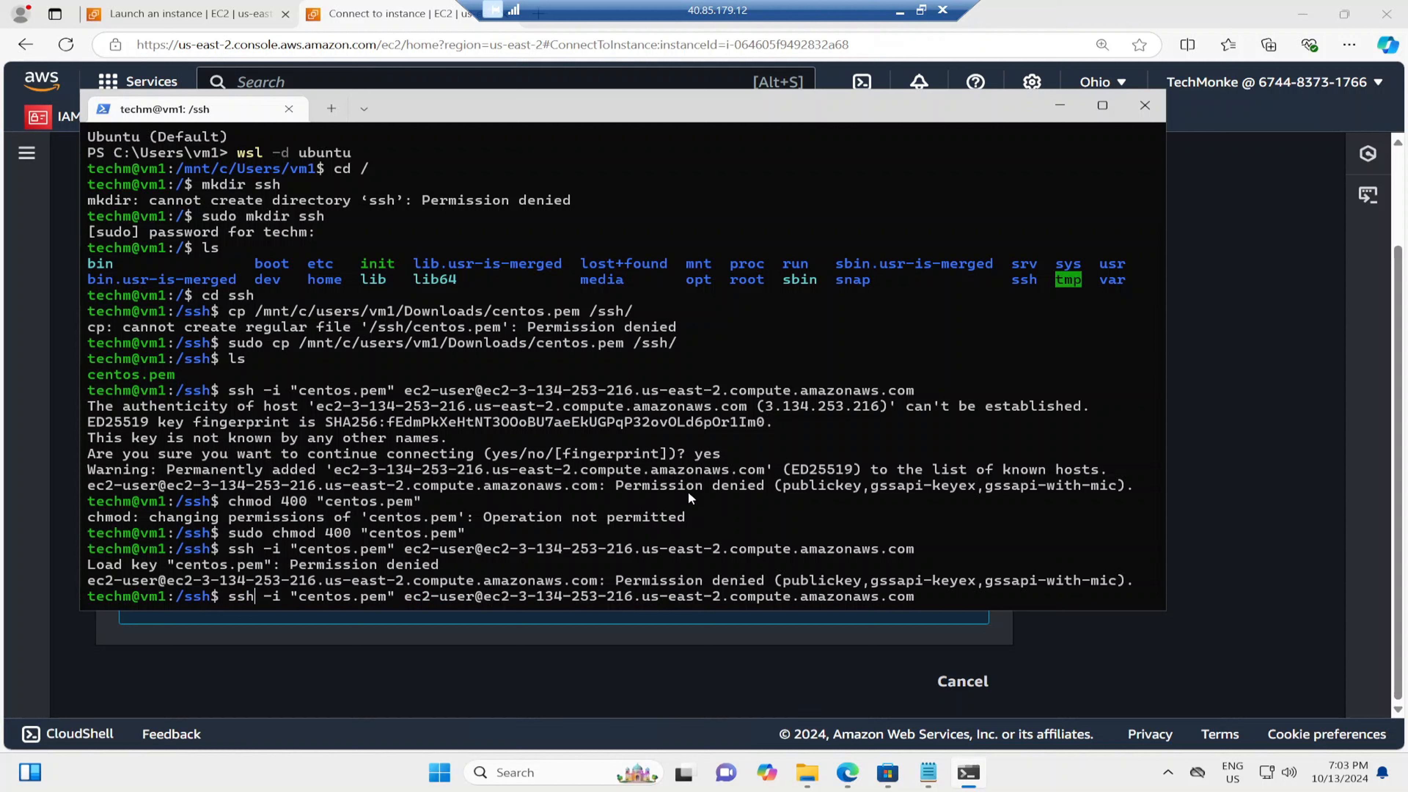
type("- v")
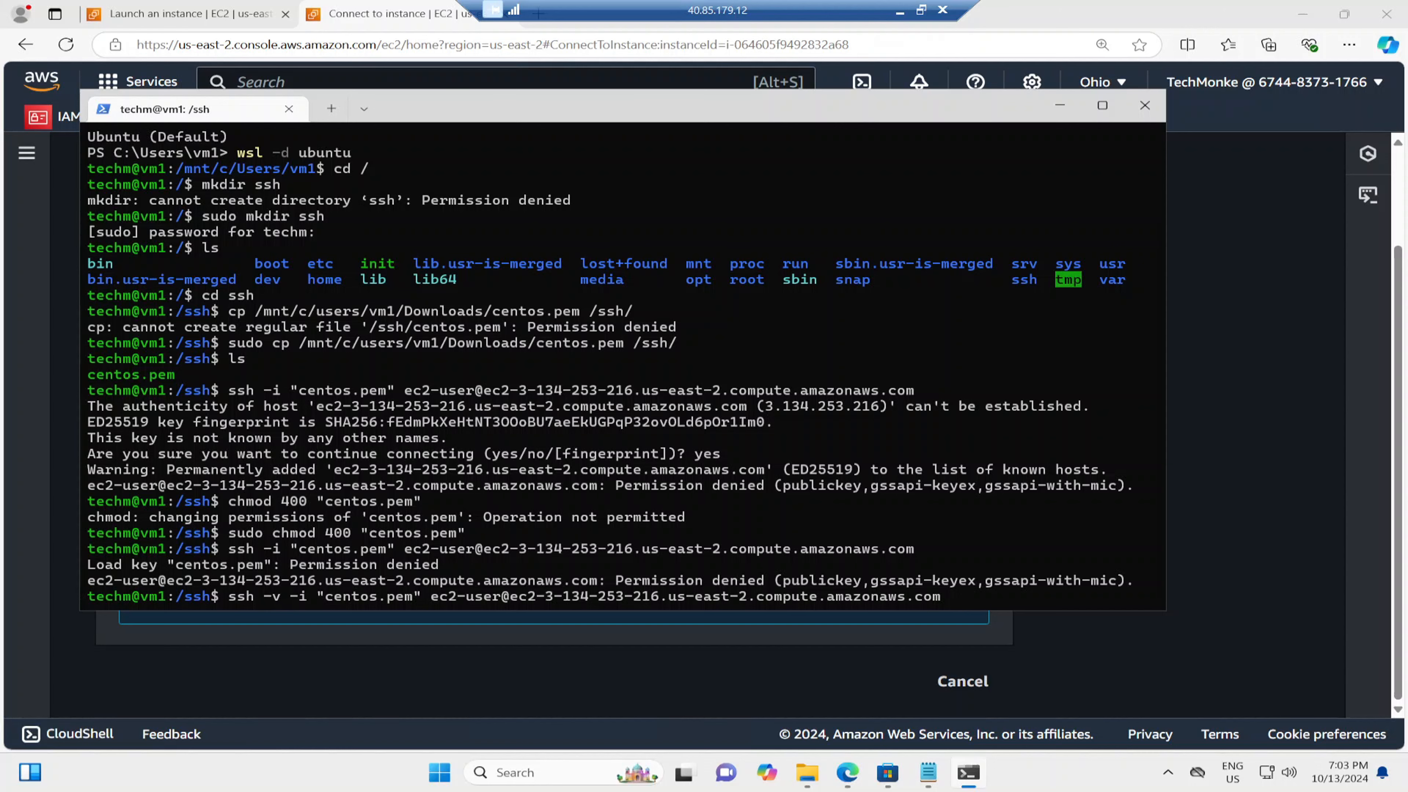
key("Return")
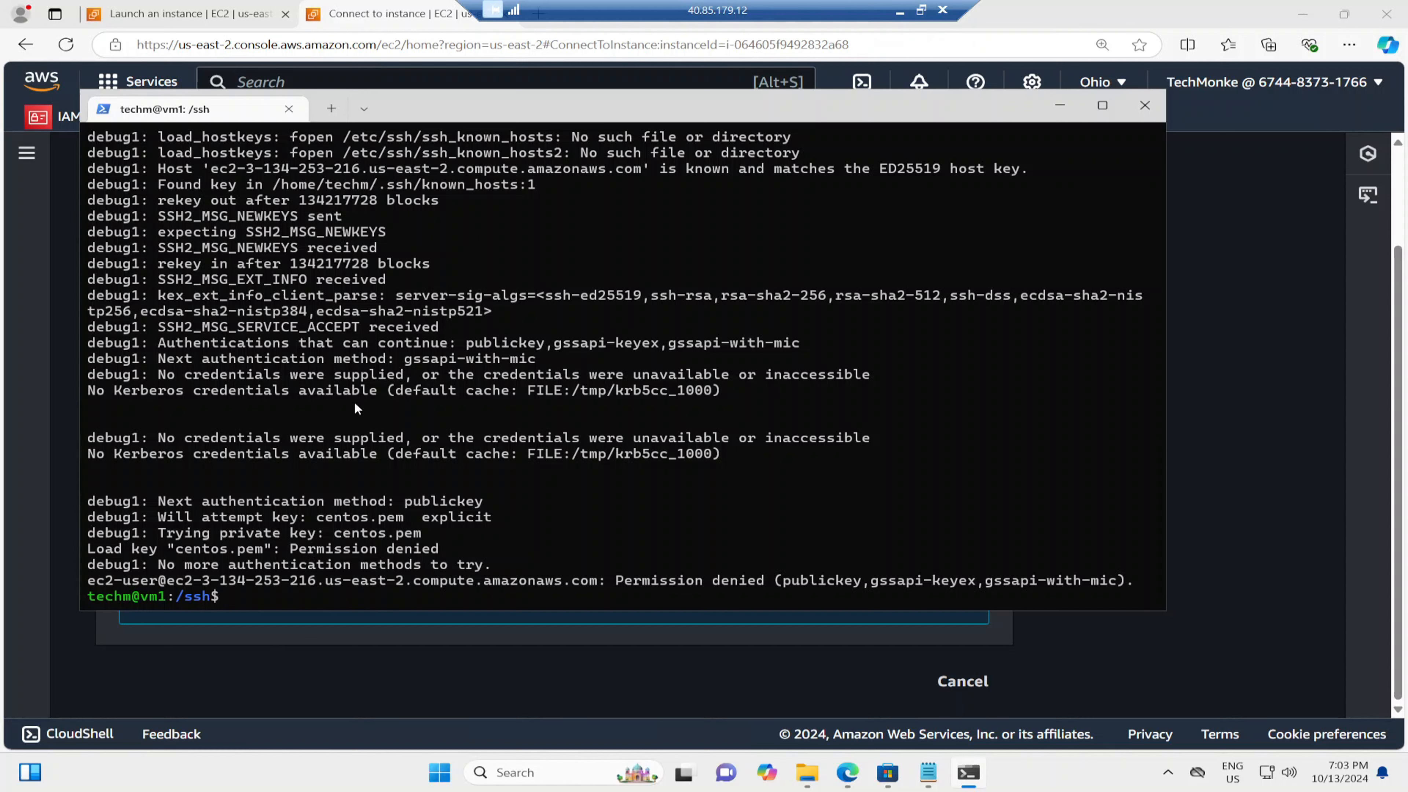
left_click_drag(165, 440, 674, 436)
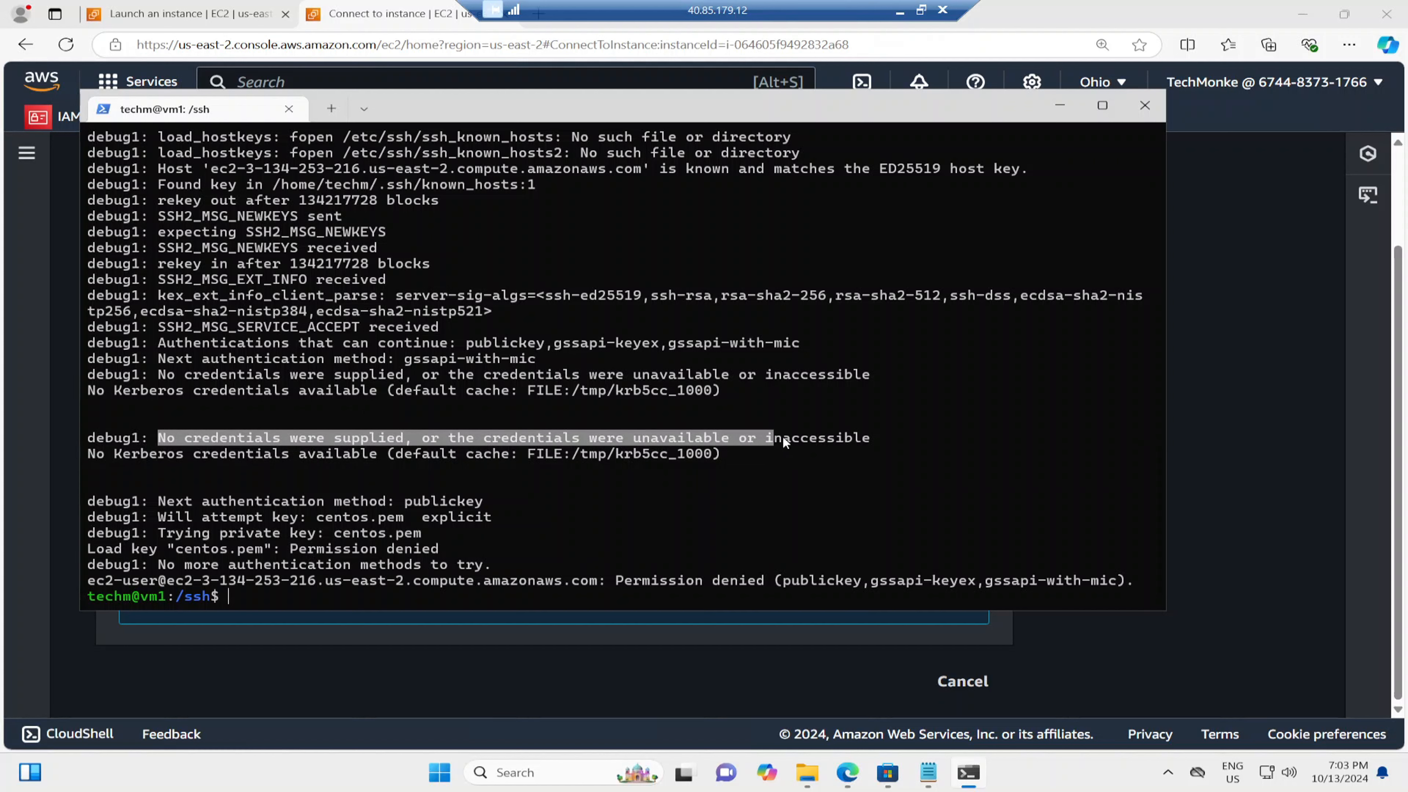
left_click_drag(852, 440, 886, 438)
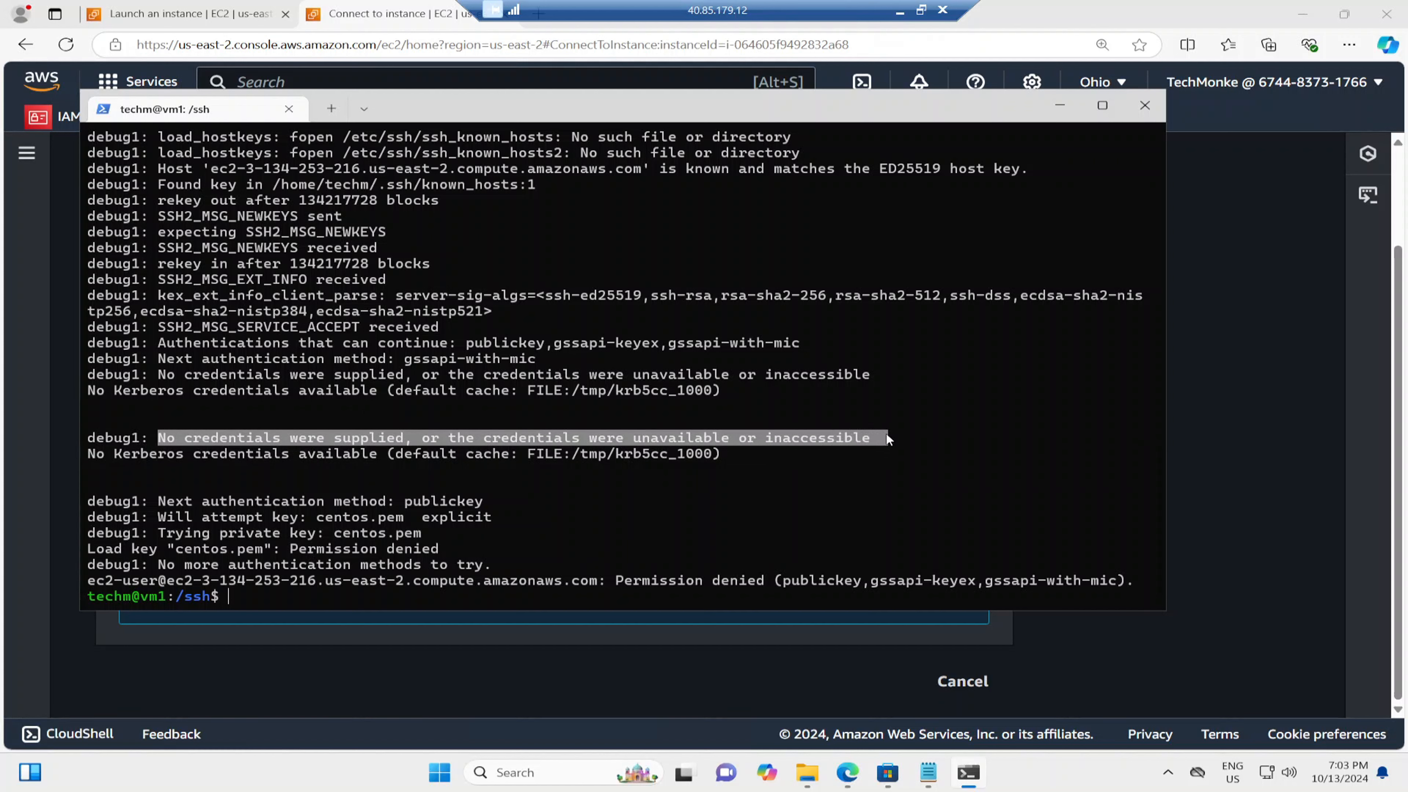
left_click(257, 588)
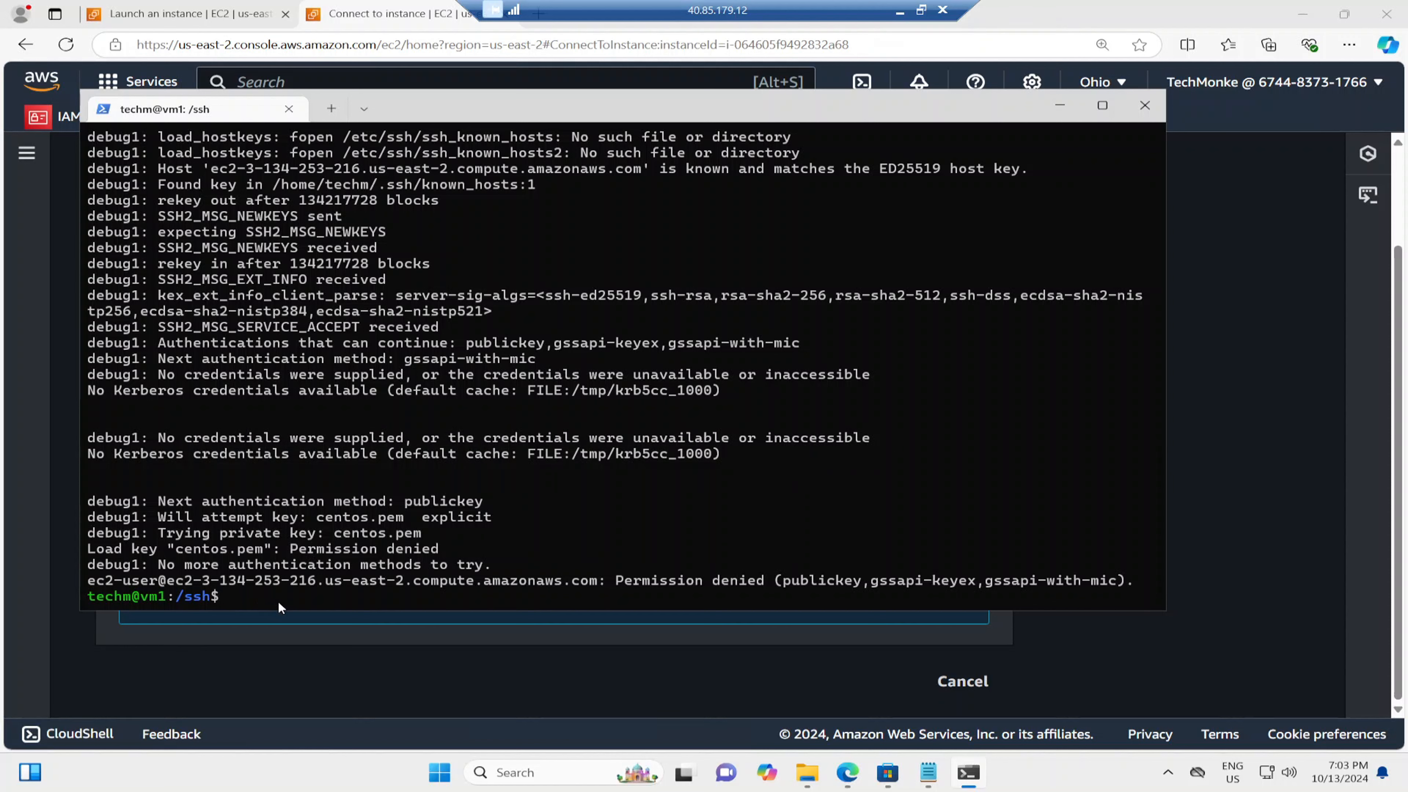
Change the key path in the verbose SSH command to "/ssh/centos.pem" and run it again
key("Up")
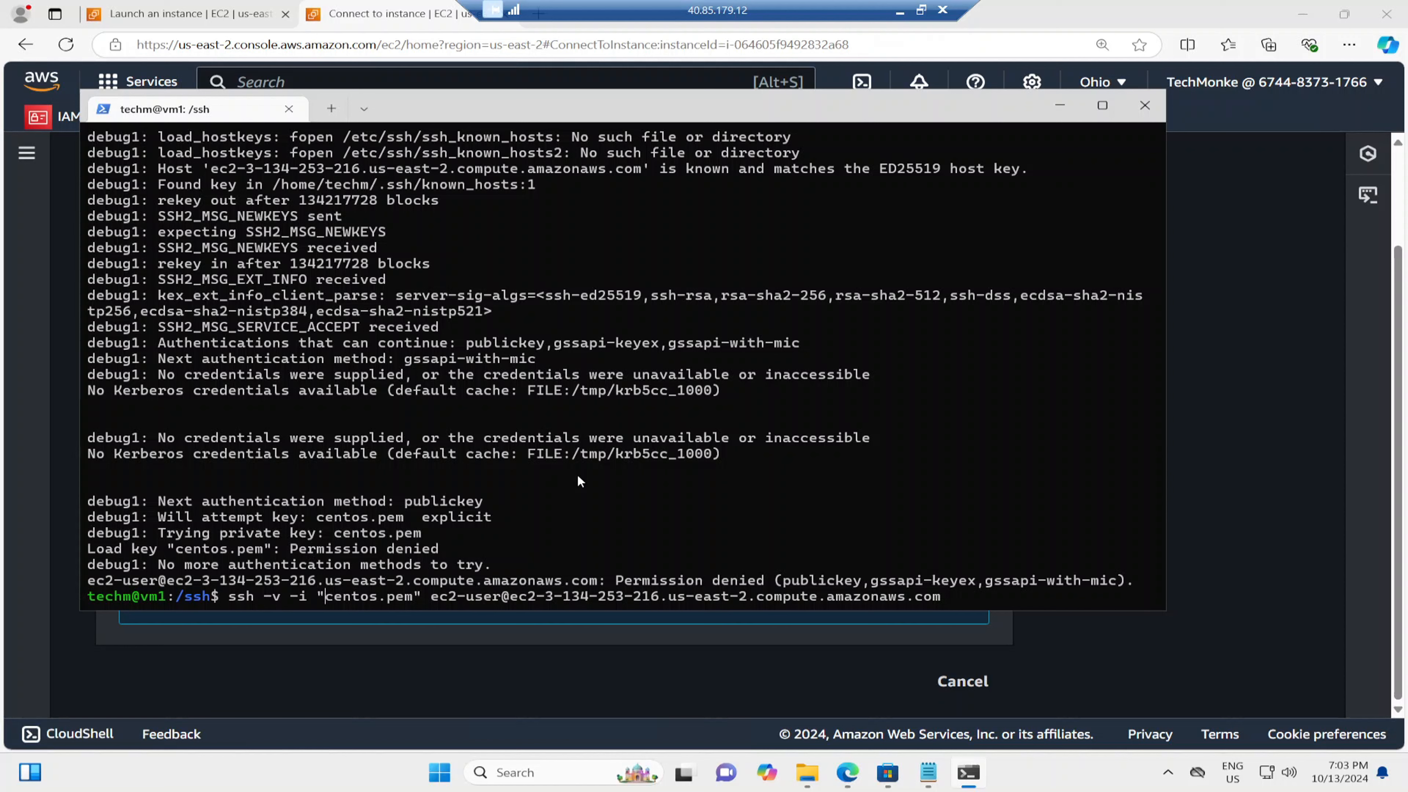
type("/")
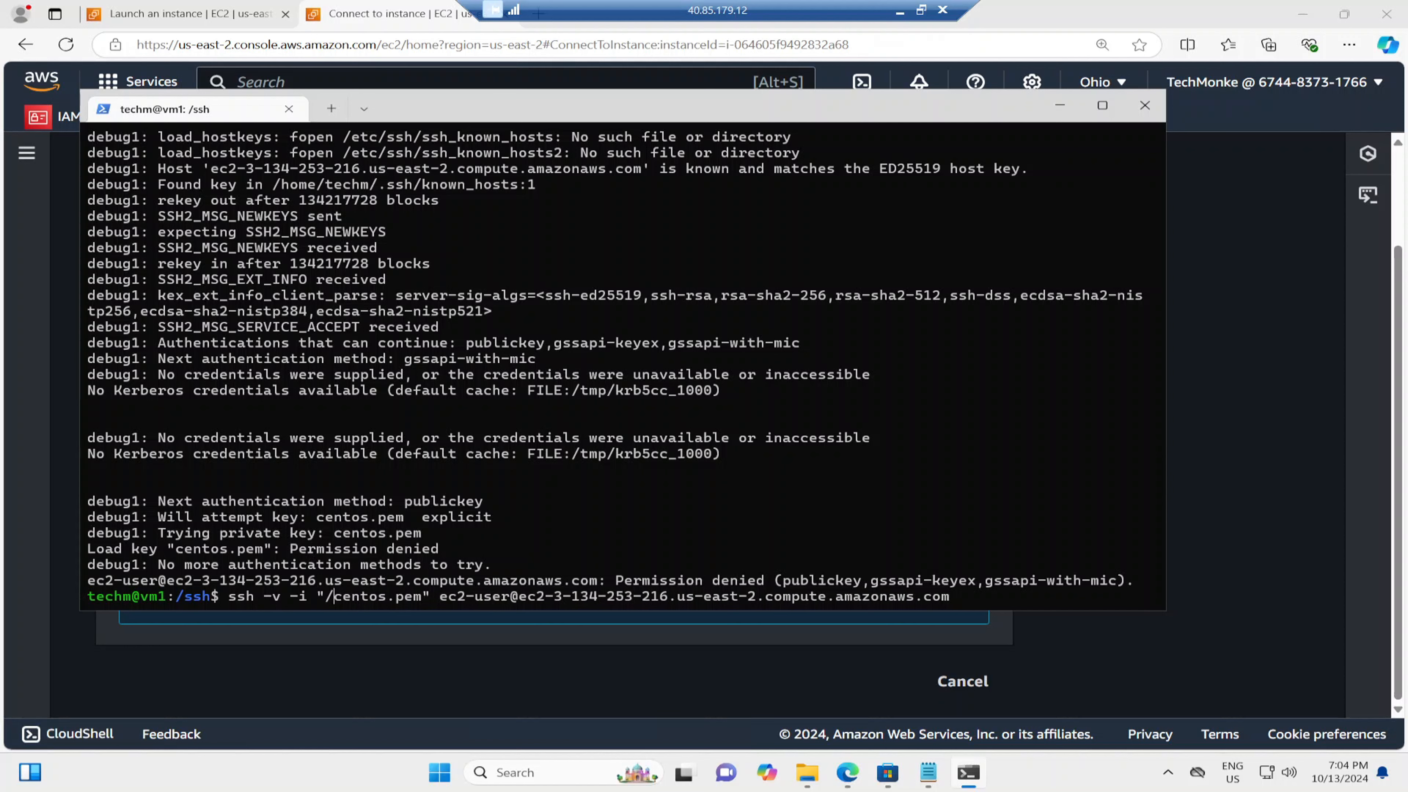
type("ssh")
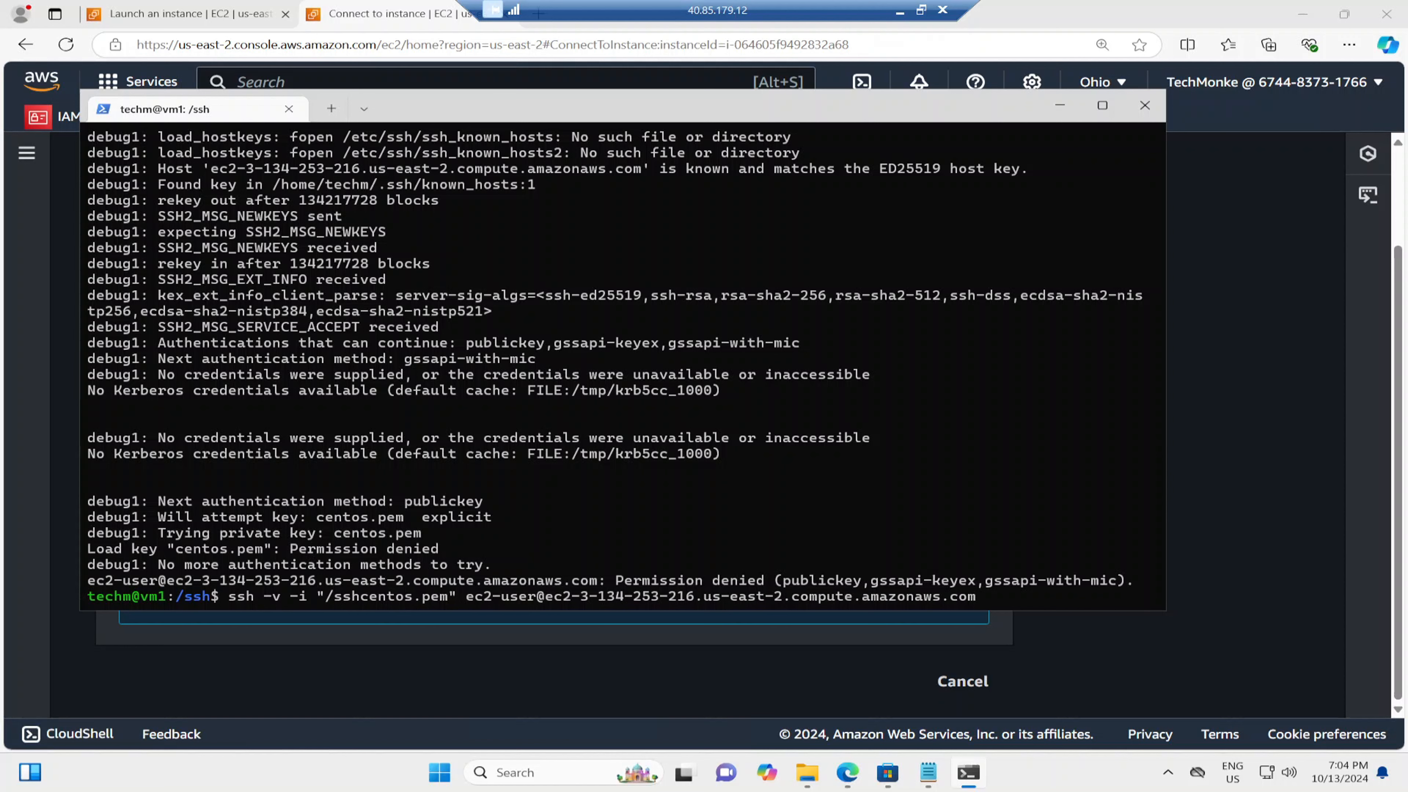
type("/")
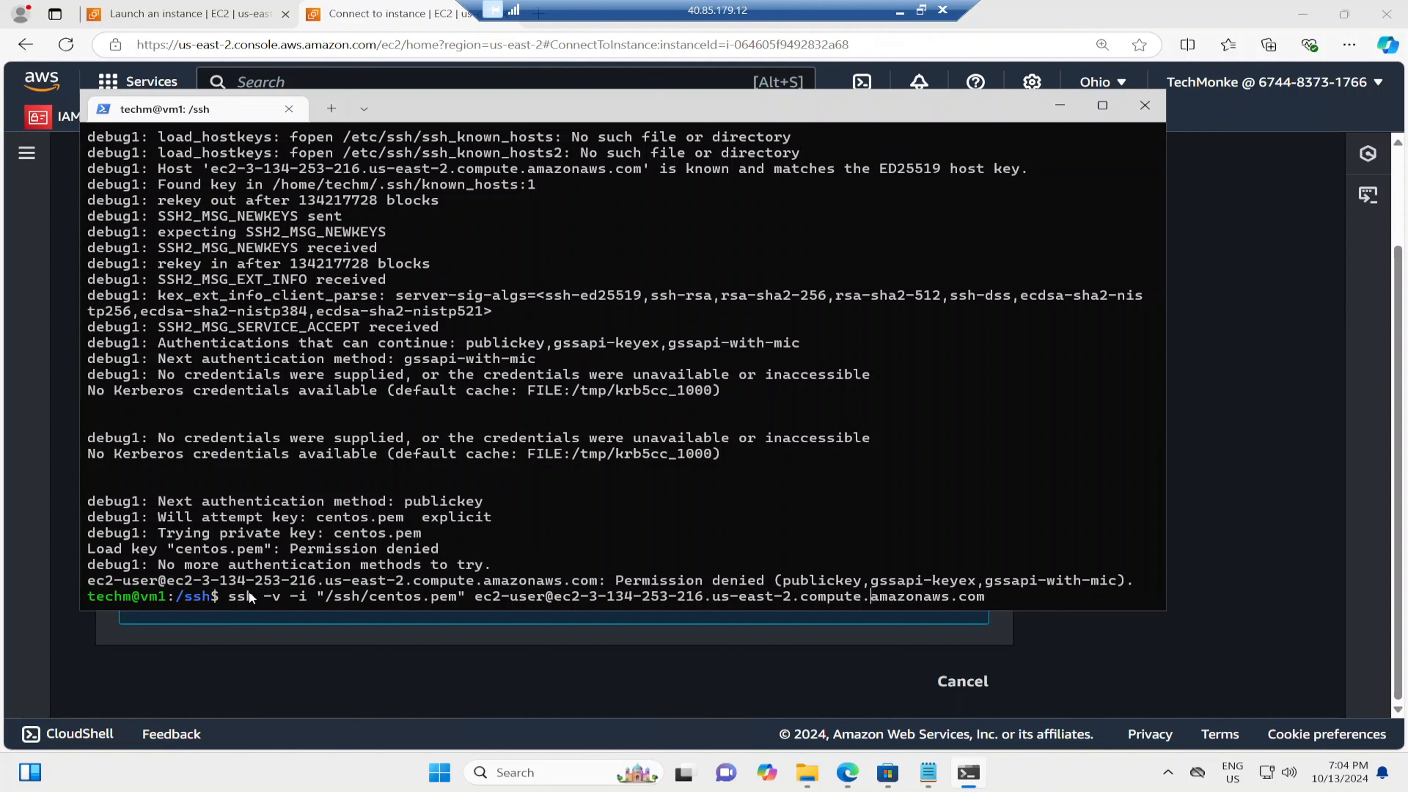
key("Right")
key("Right")
key("Right")
key("Right")
key("Right")
key("Right")
key("Right")
key("Right")
key("Right")
key("Right")
key("Right")
key("Right")
key("Right")
key("Right")
key("Return")
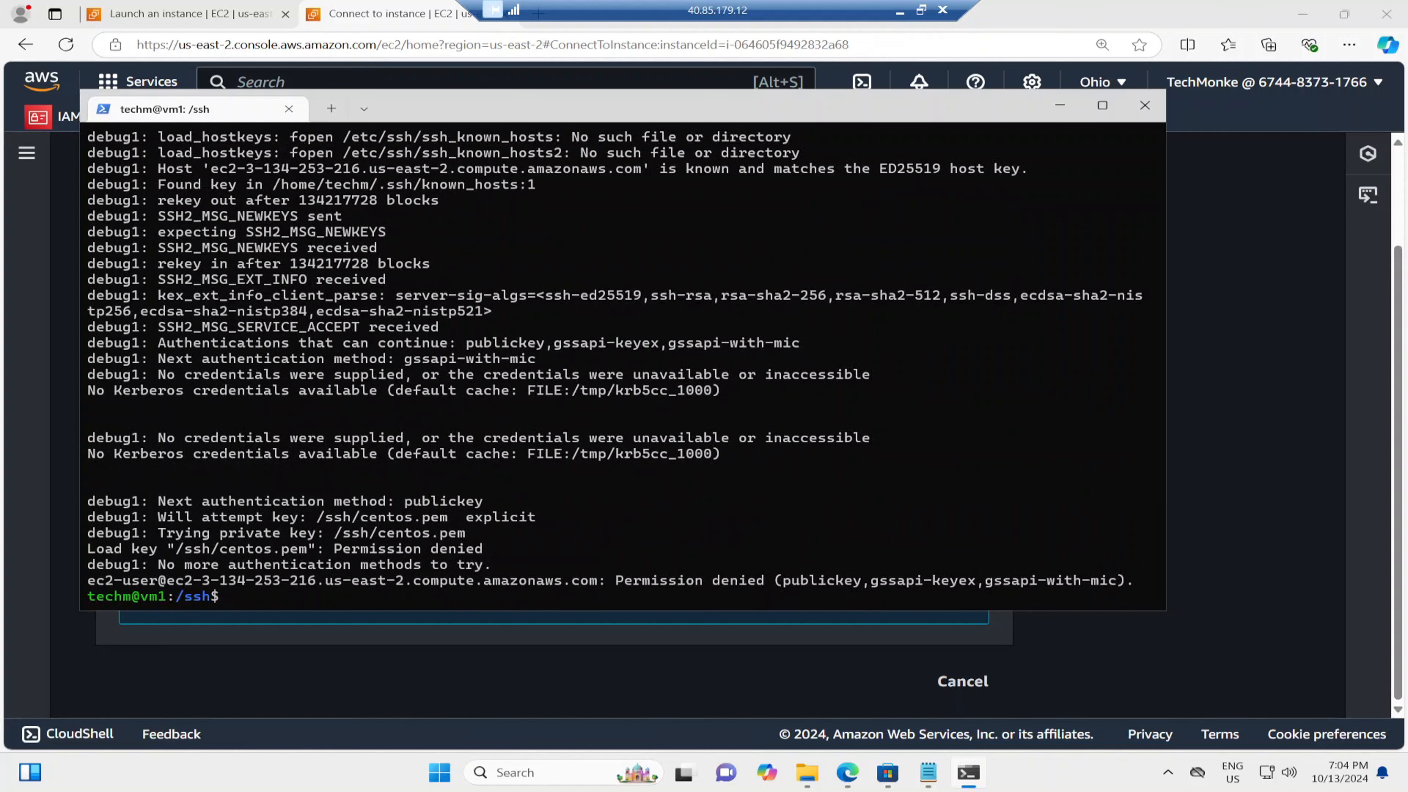
Return to the AWS console, open the centos instance's summary page, and look through its monitoring and troubleshooting actions
left_click(1178, 387)
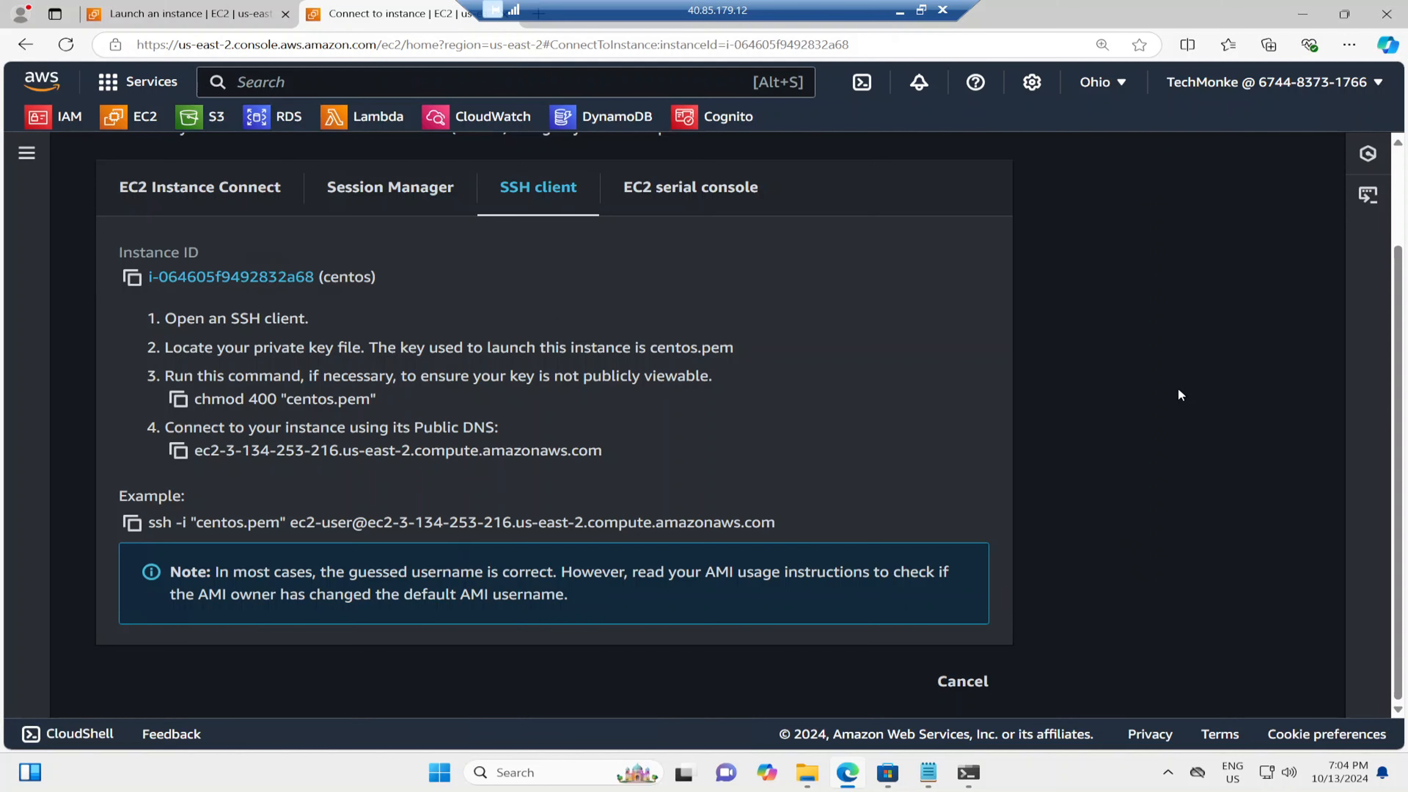
scroll(298, 343, "up", 3)
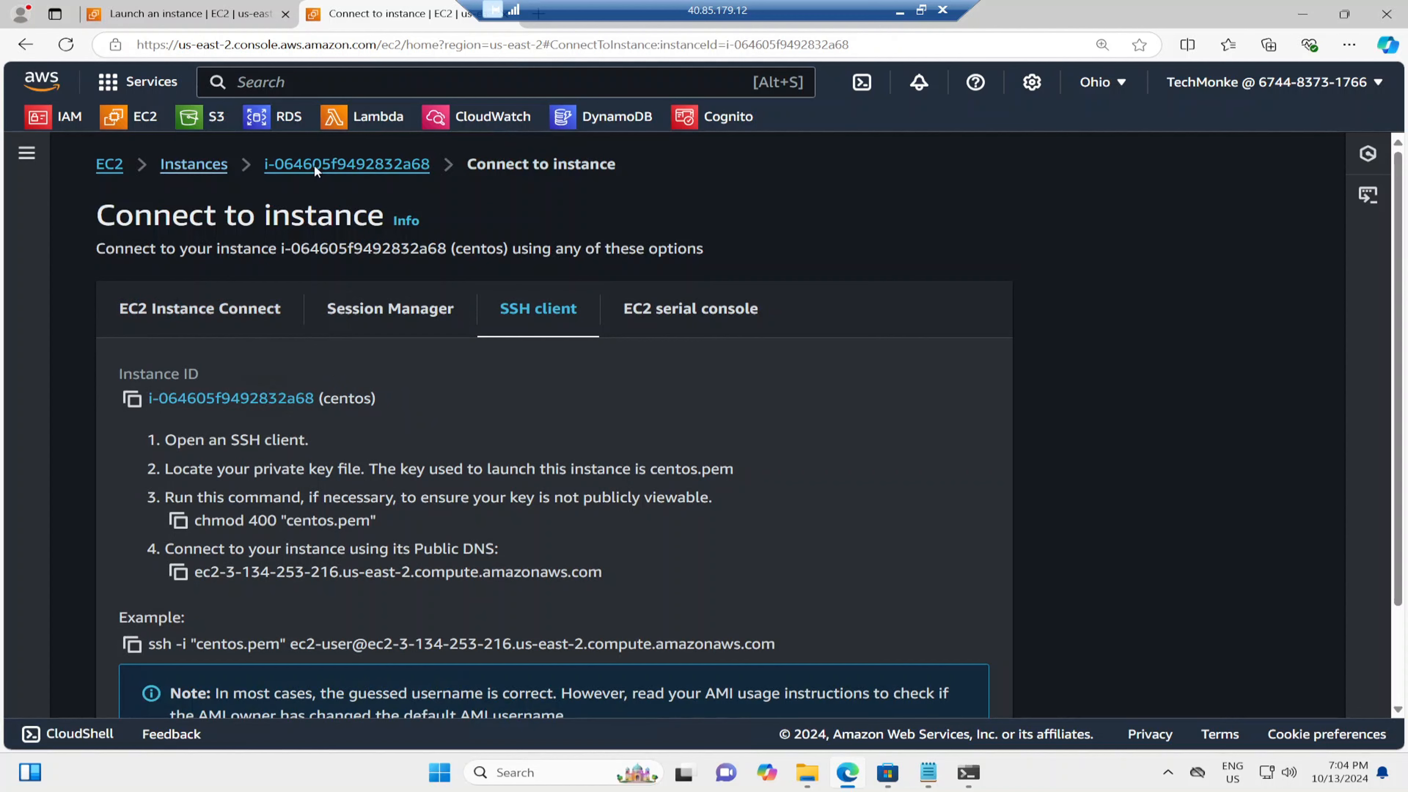
left_click(333, 167)
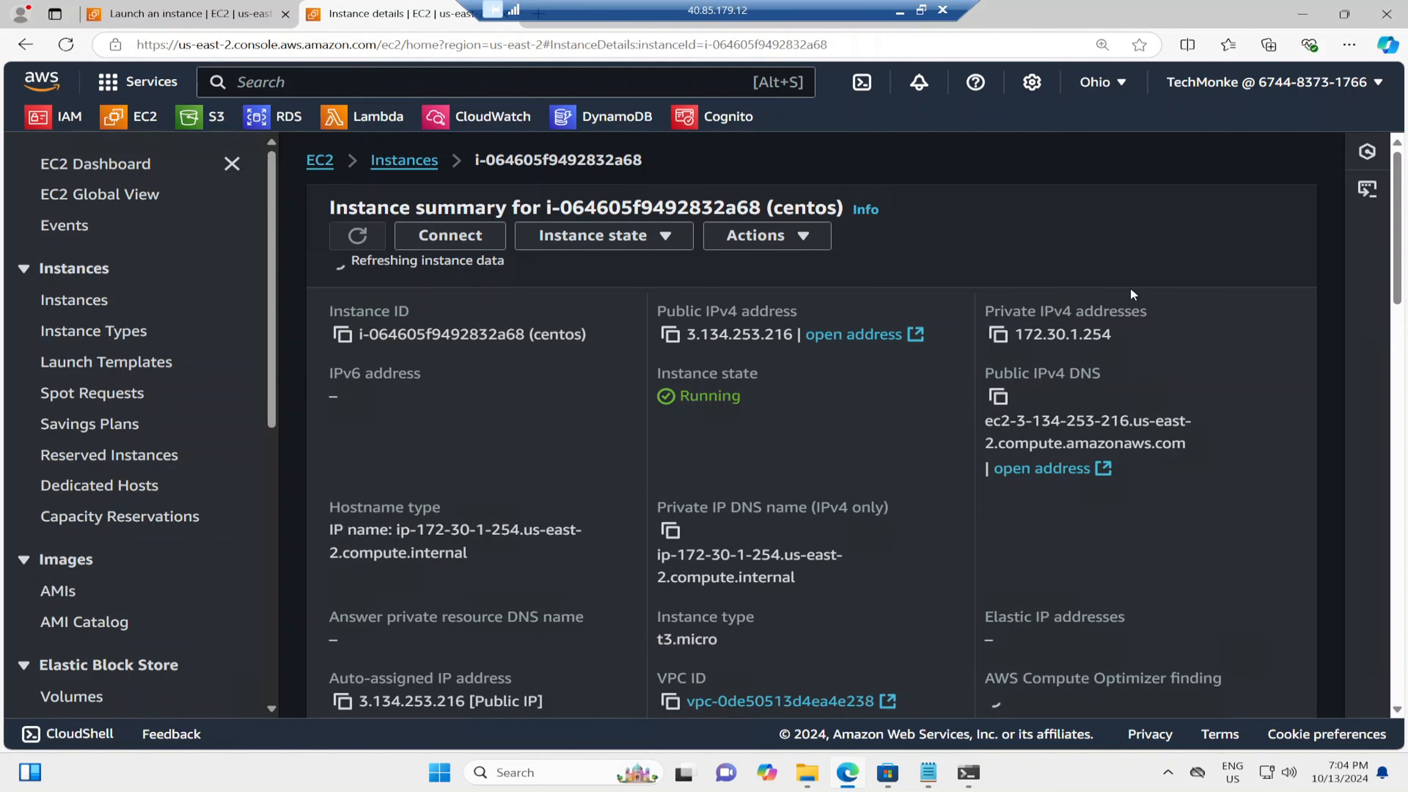
left_click(764, 235)
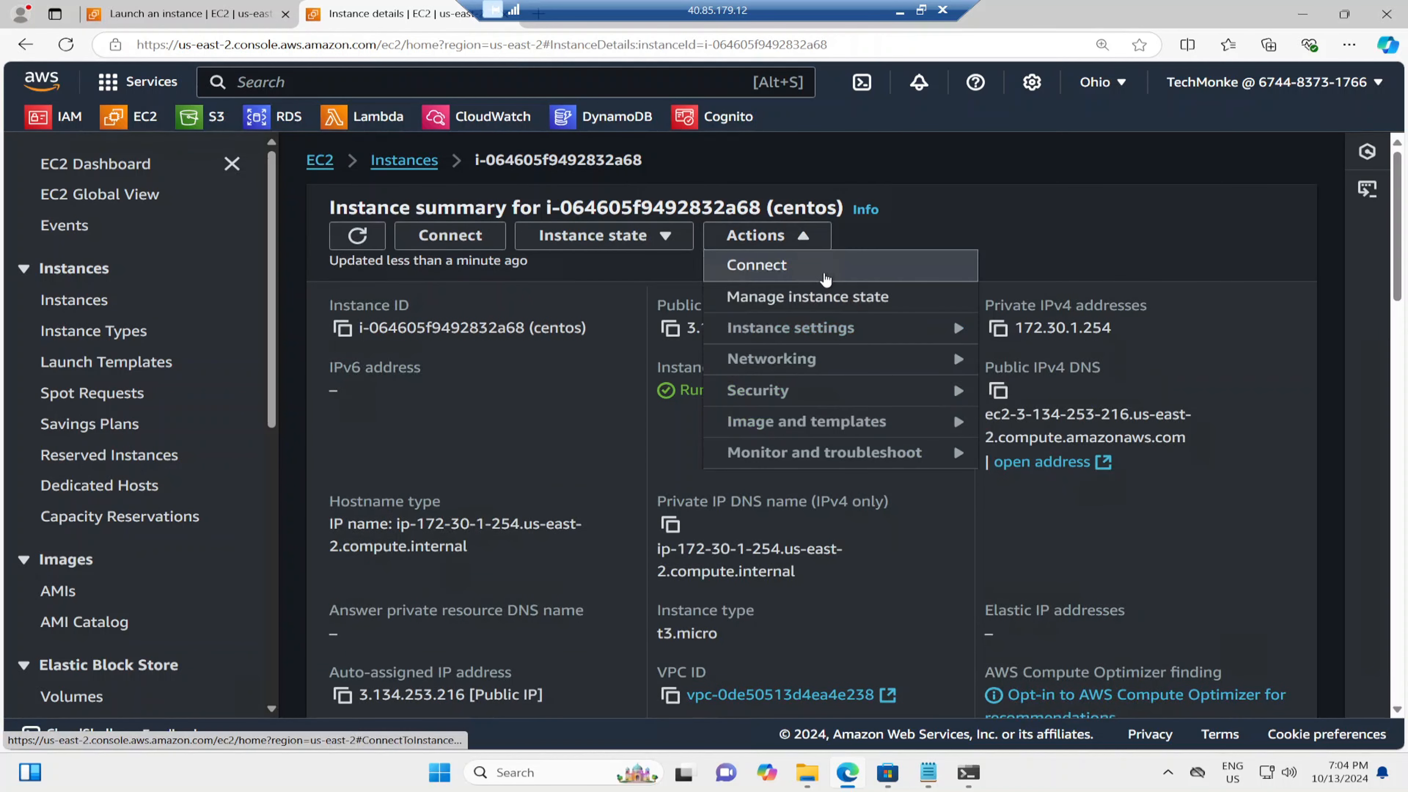
mouse_move(939, 452)
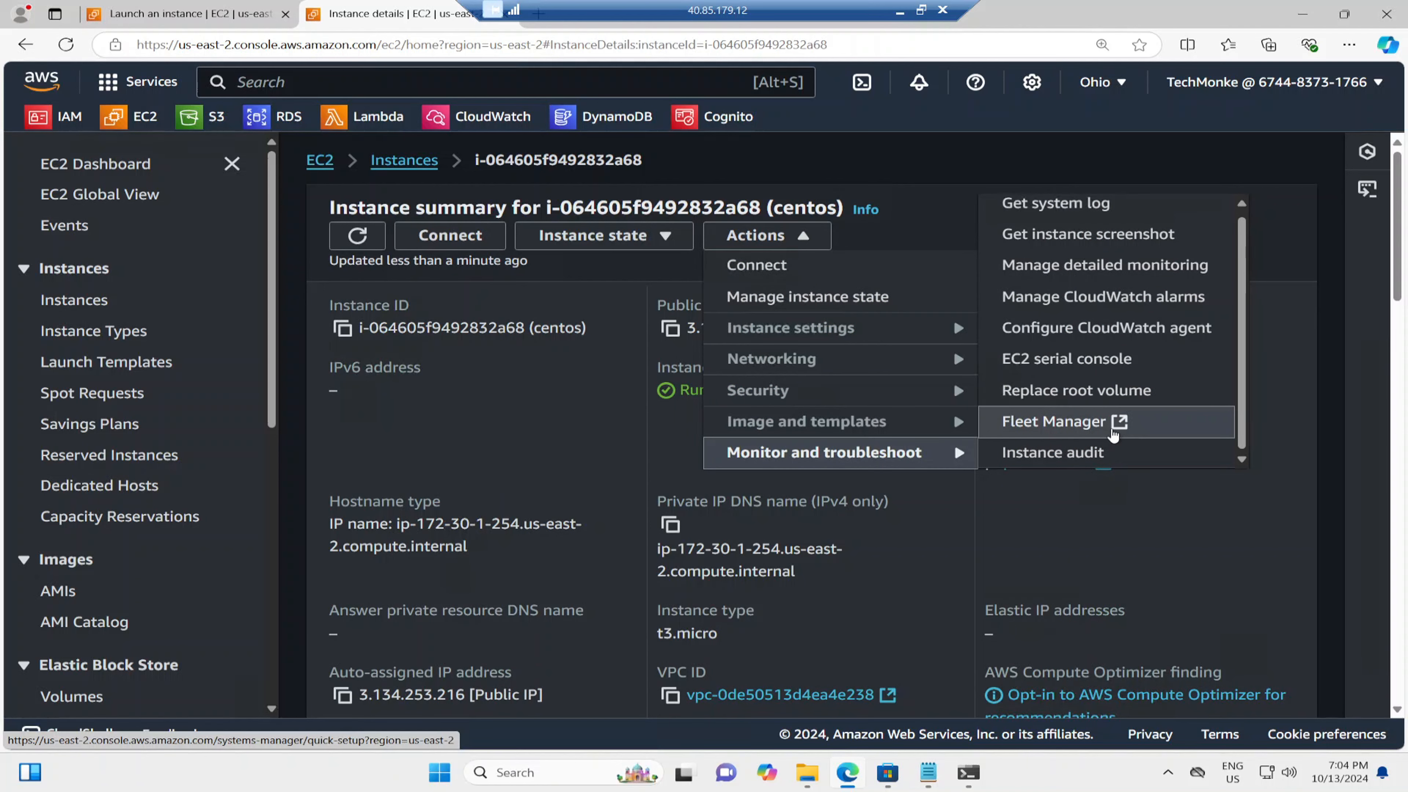
left_click(618, 293)
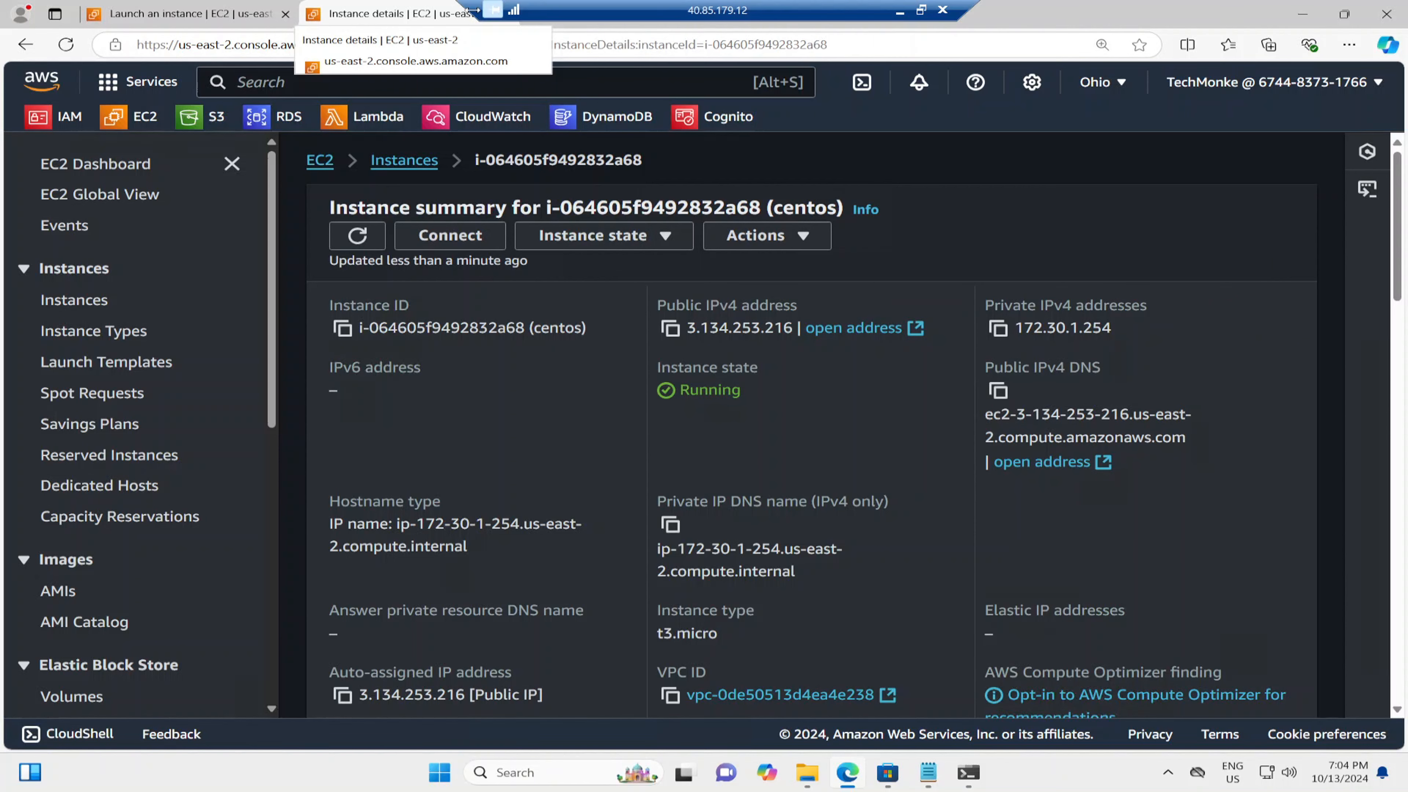
Move the remote desktop bar off the browser tabs and recall the last SSH command in the terminal to check its username
left_click_drag(473, 11, 653, 11)
left_click(969, 772)
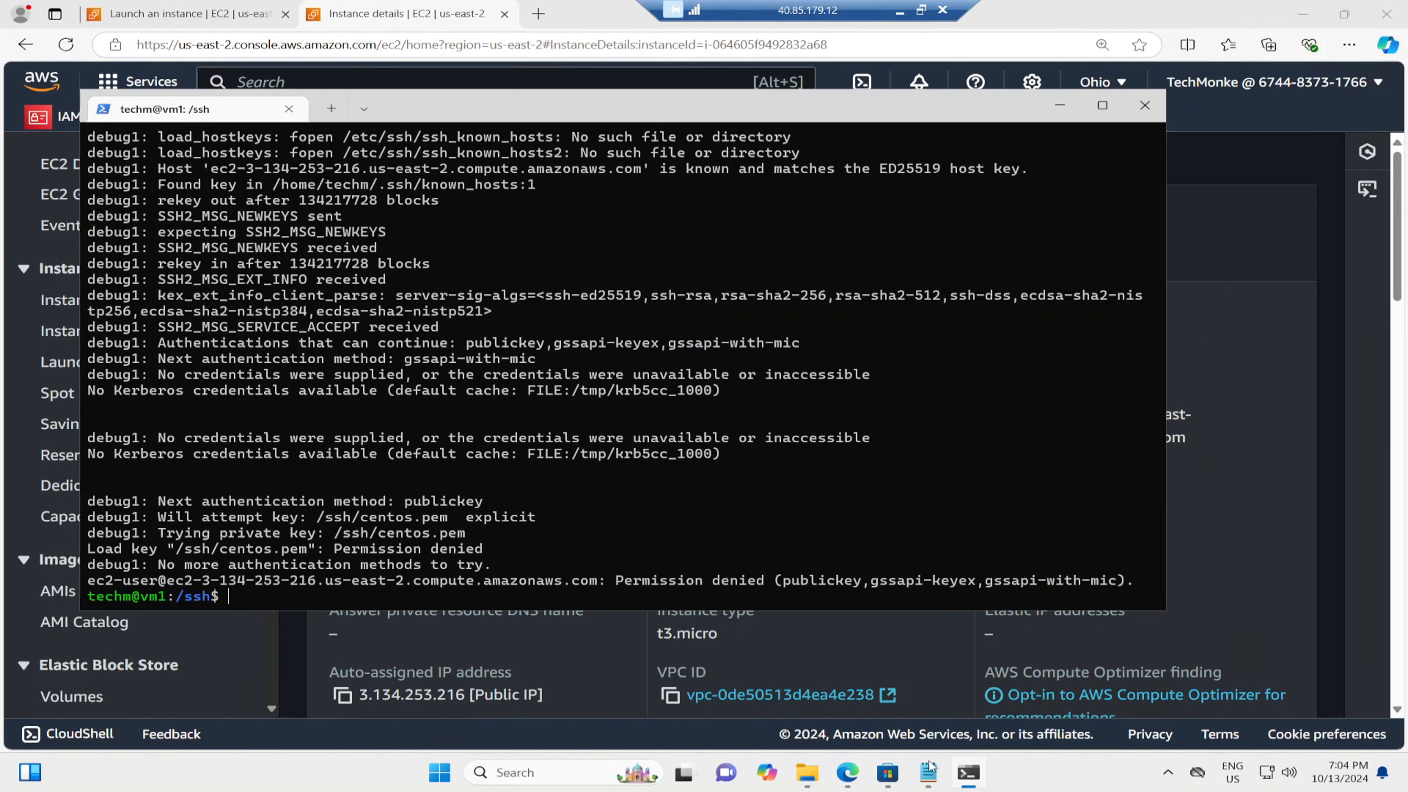
key("Up")
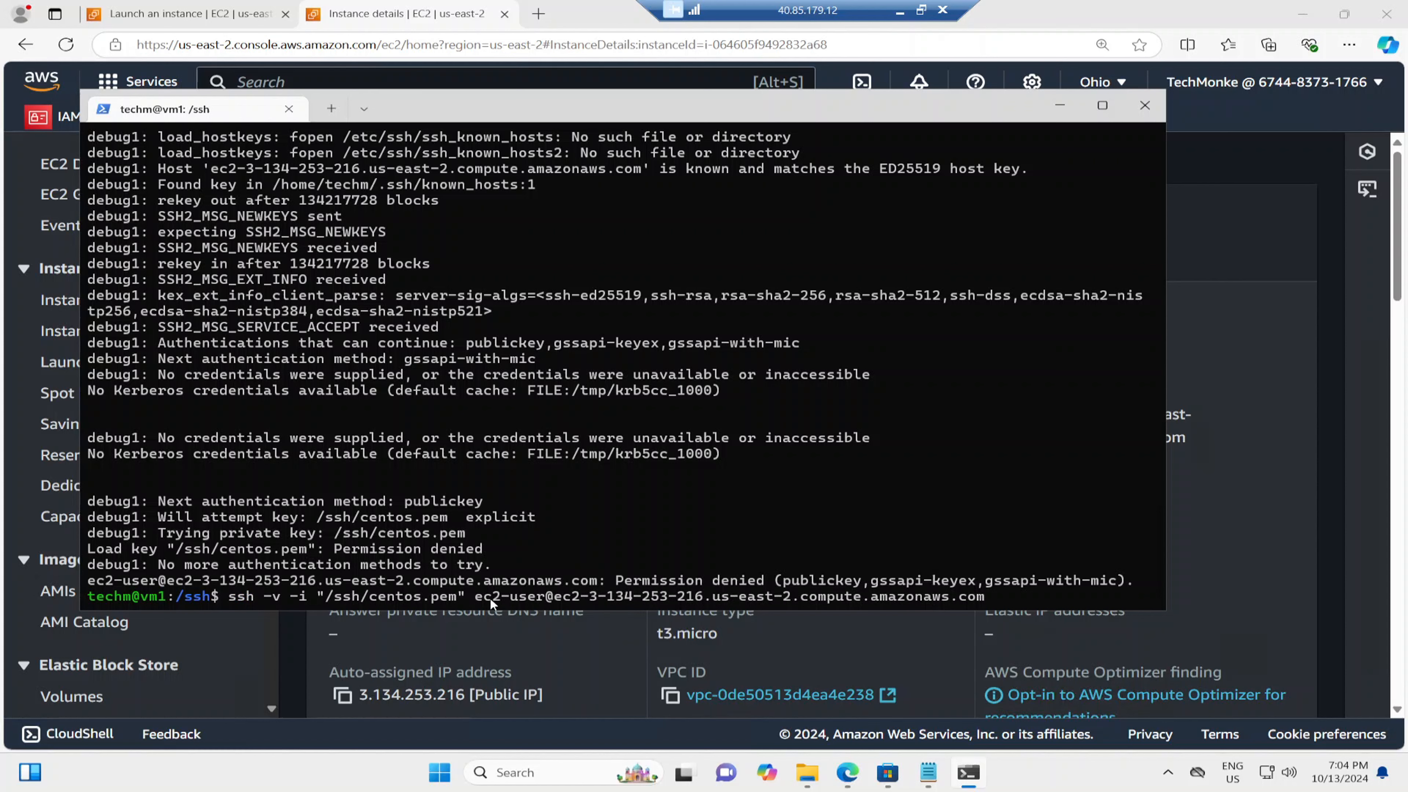
left_click(1264, 209)
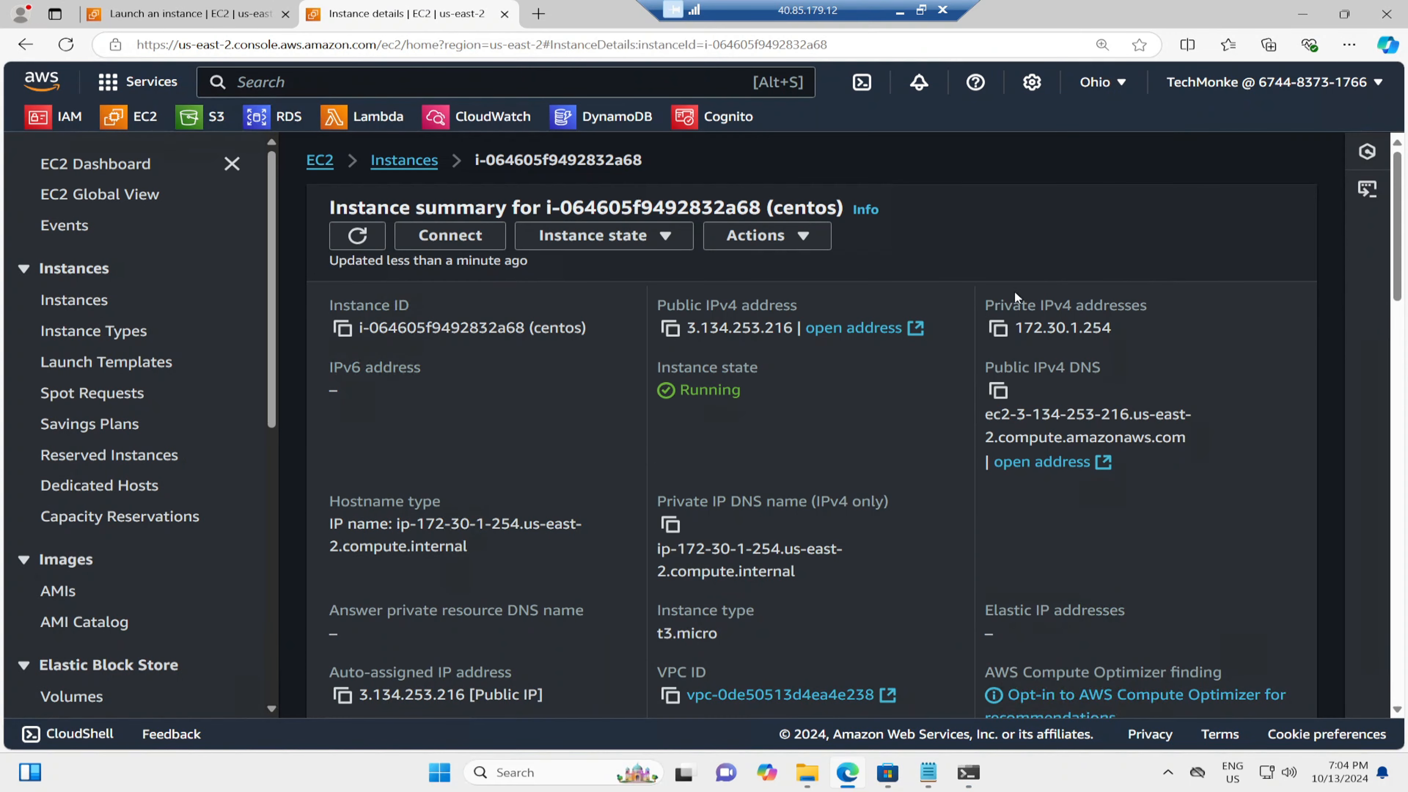
Open the system log of the centos instance from its monitoring and troubleshooting actions
left_click(807, 238)
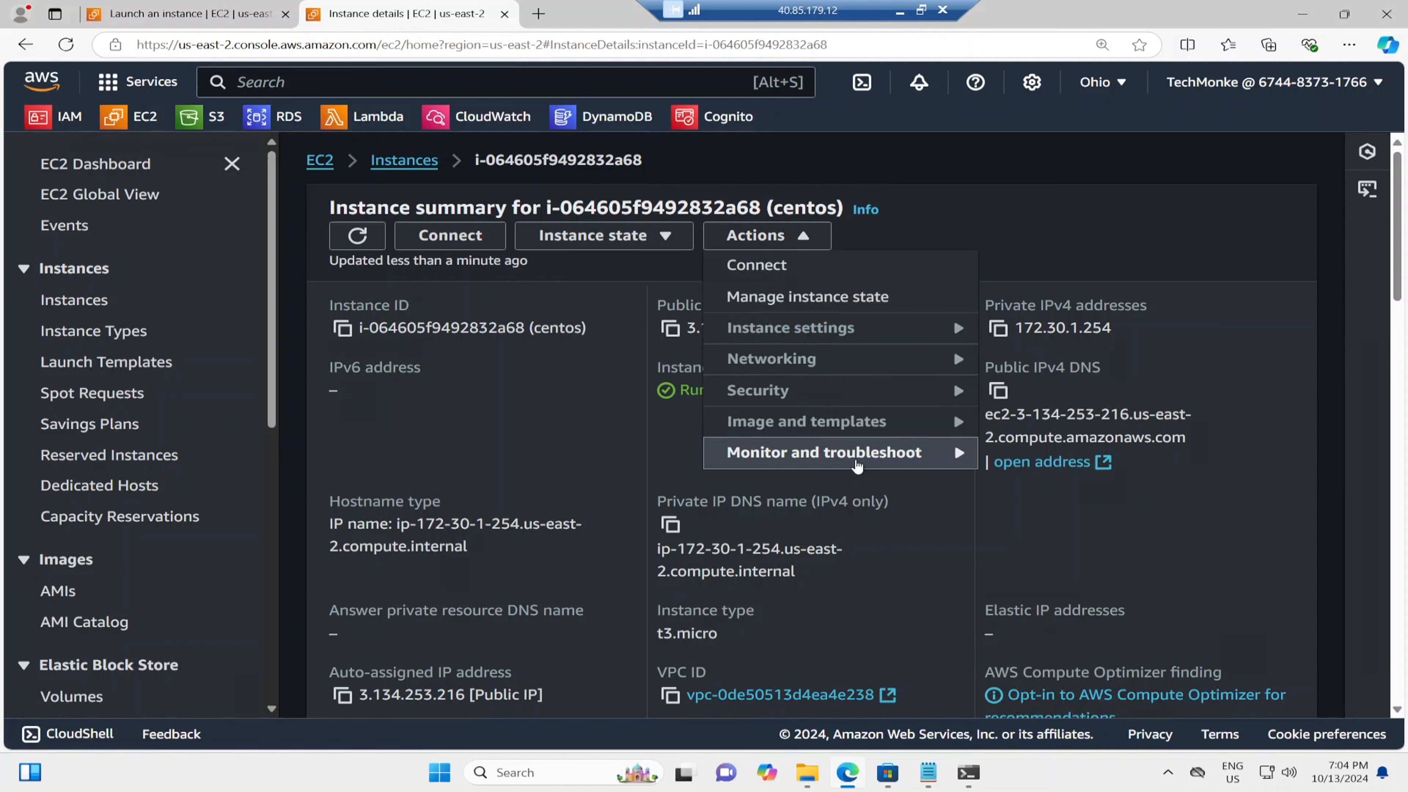
mouse_move(857, 465)
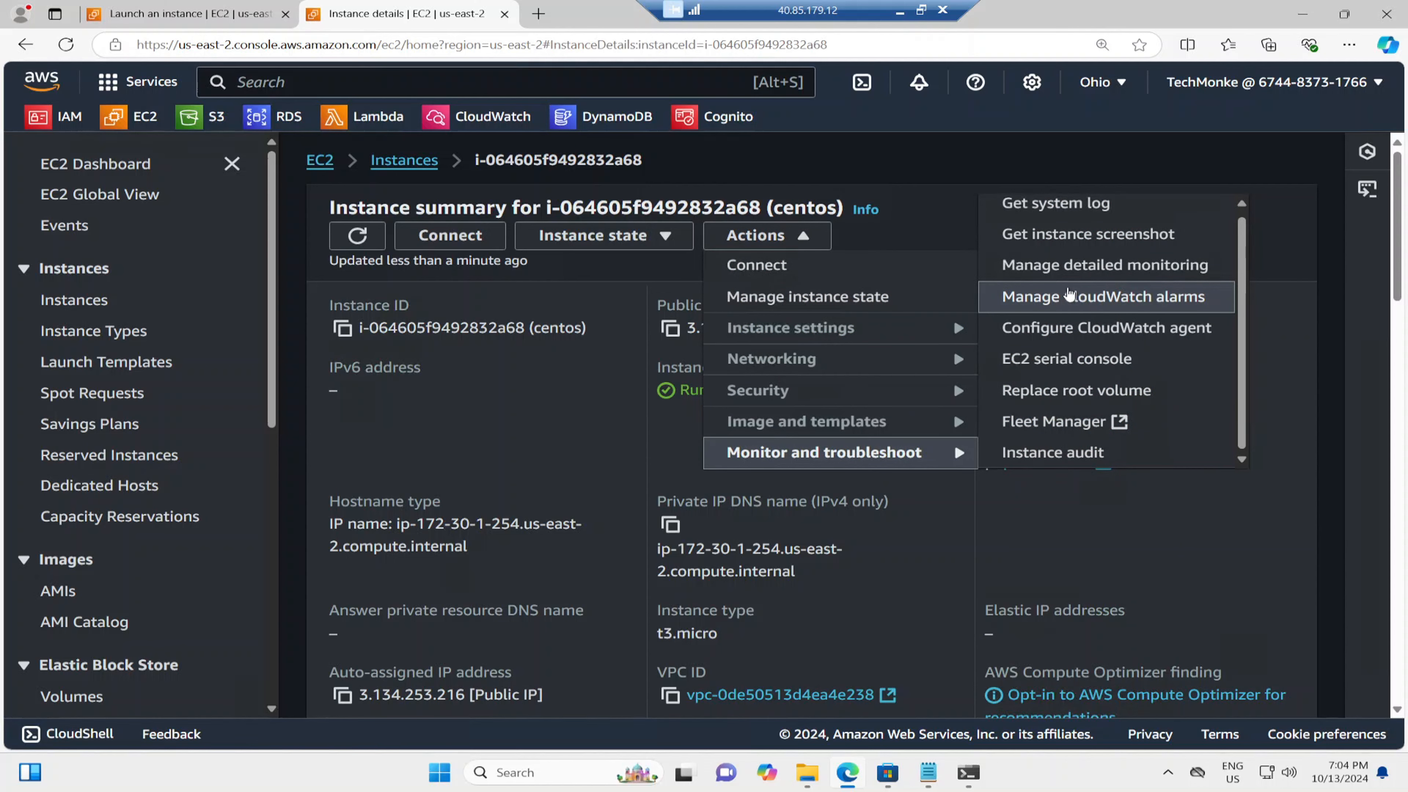
left_click(1077, 217)
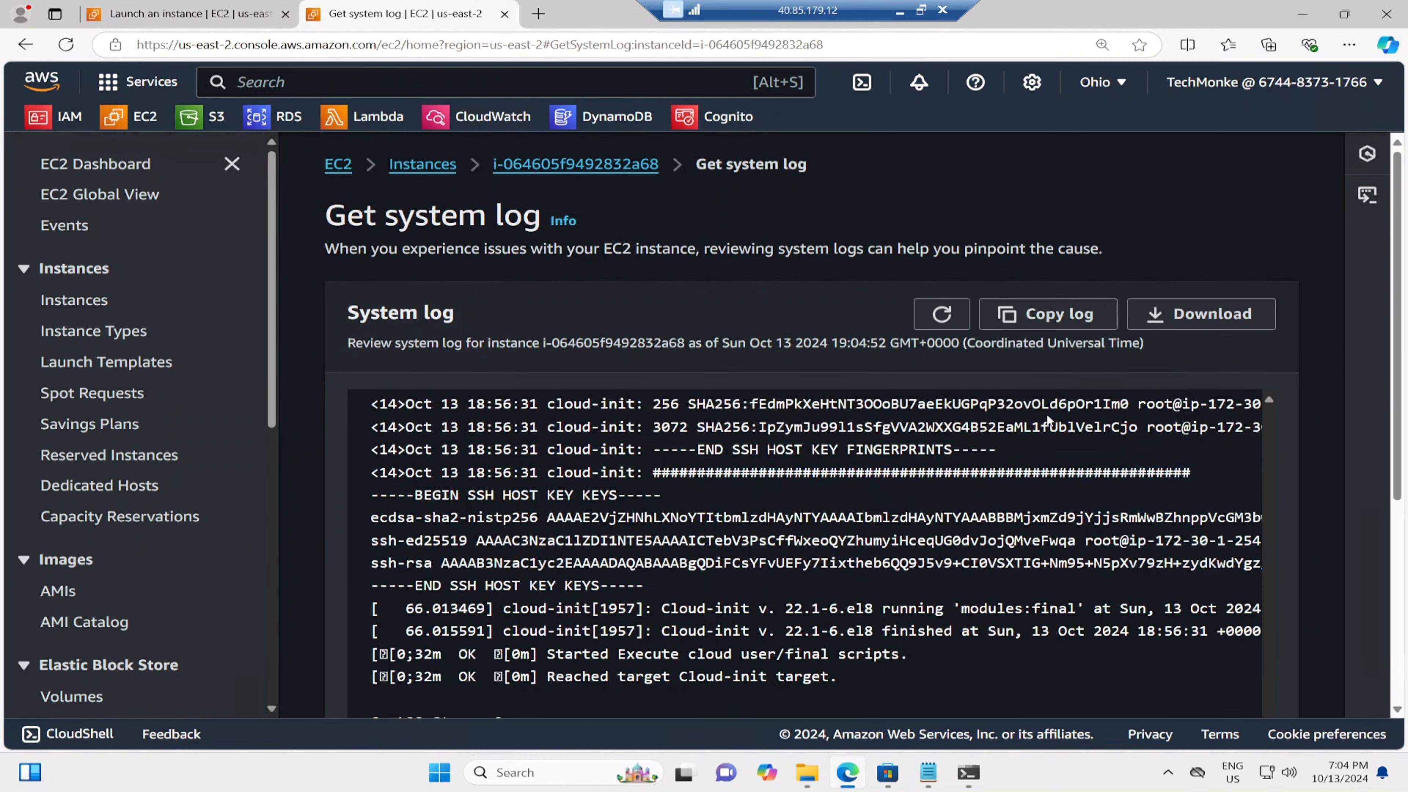
Look through the end of the system log and reduce the browser zoom by two levels to fit more of each line
scroll(1024, 512, "down", 5)
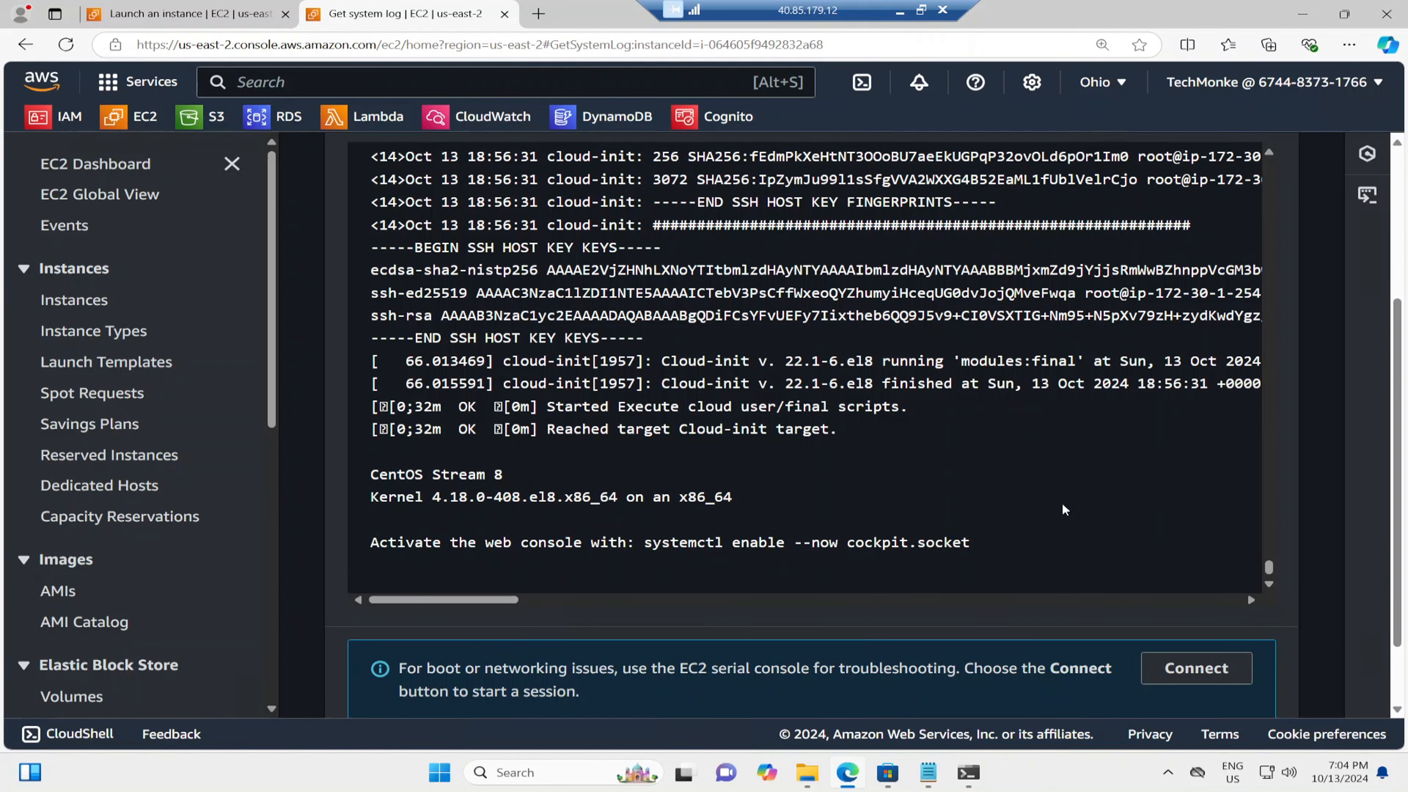
scroll(1318, 543, "up", 2)
scroll(843, 504, "up", 2)
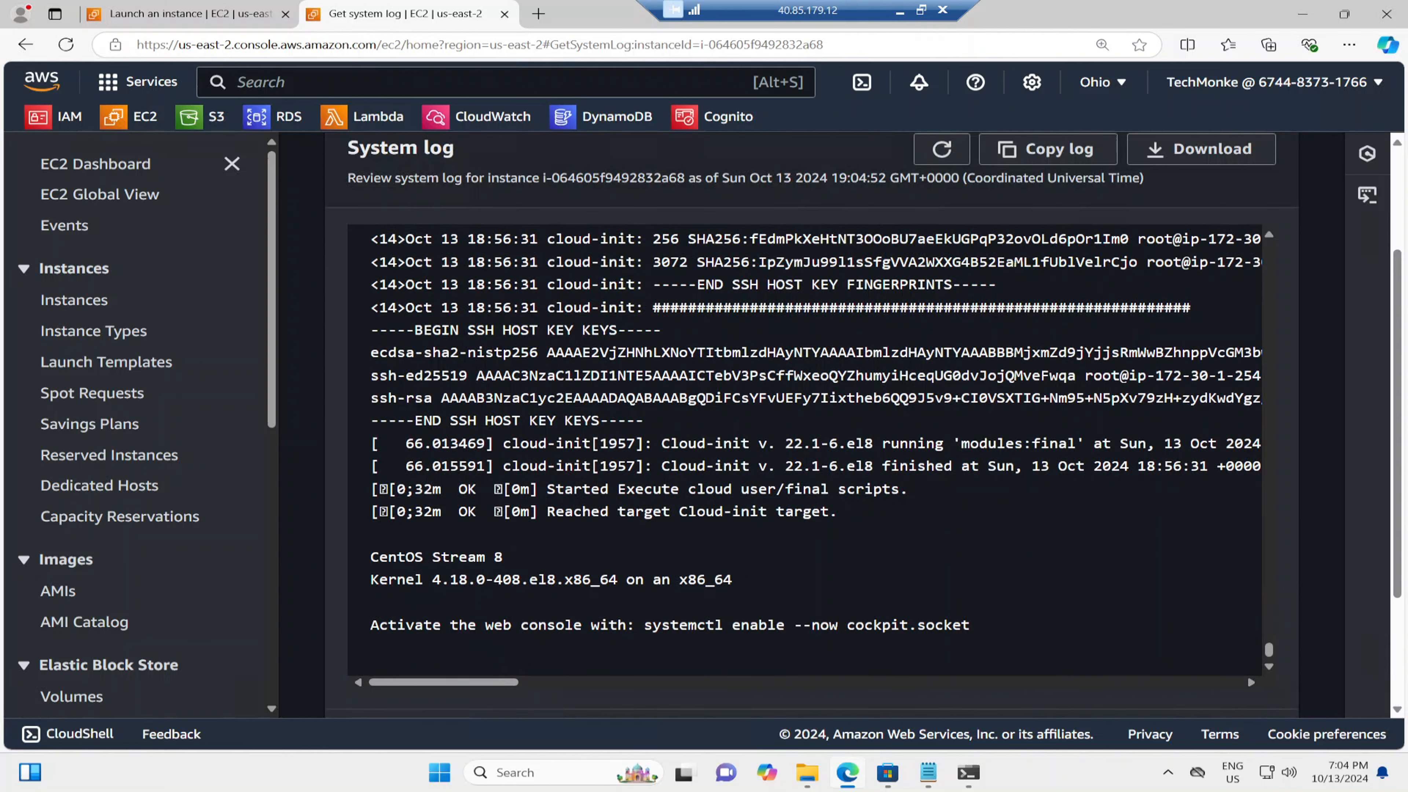
scroll(804, 449, "up", 5)
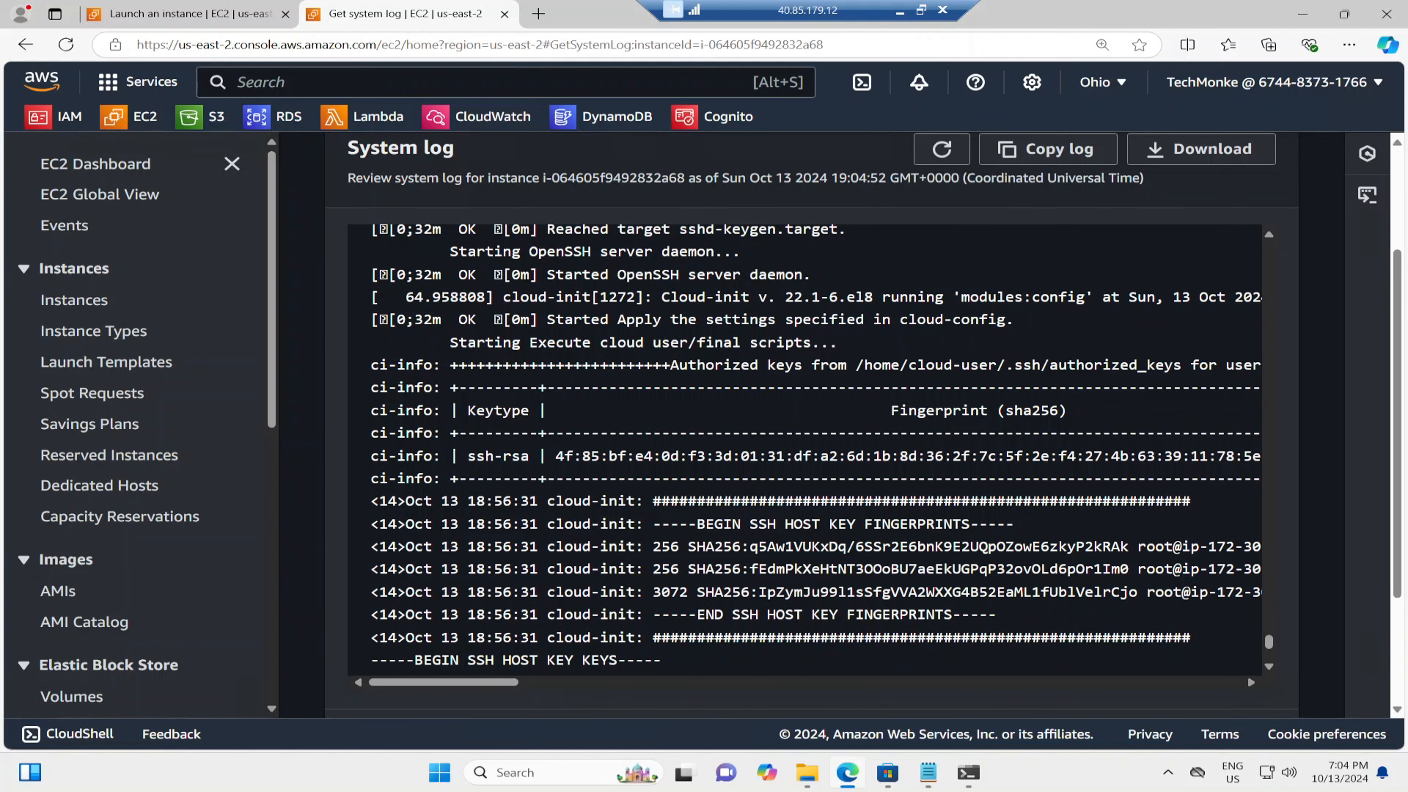
left_click(1350, 46)
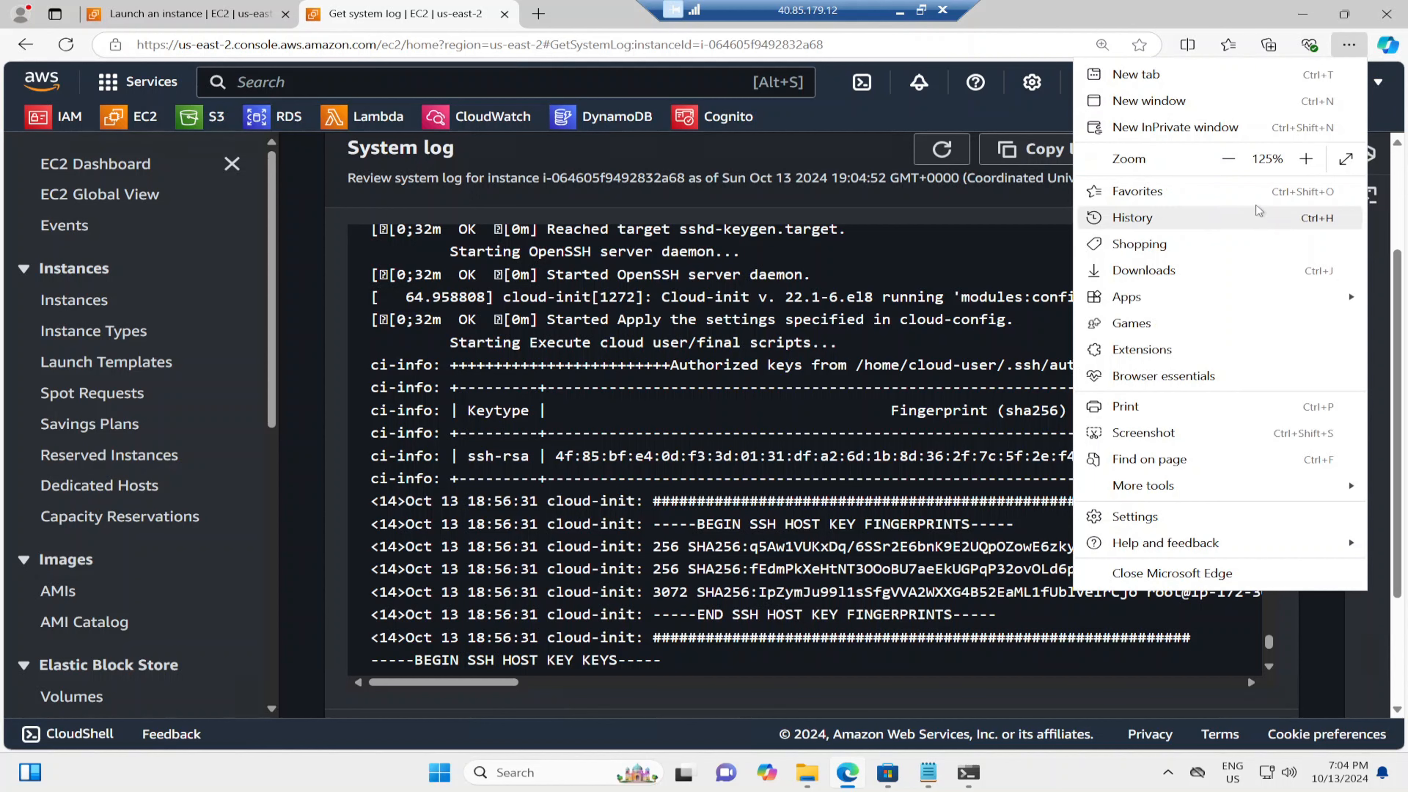
left_click(1228, 159)
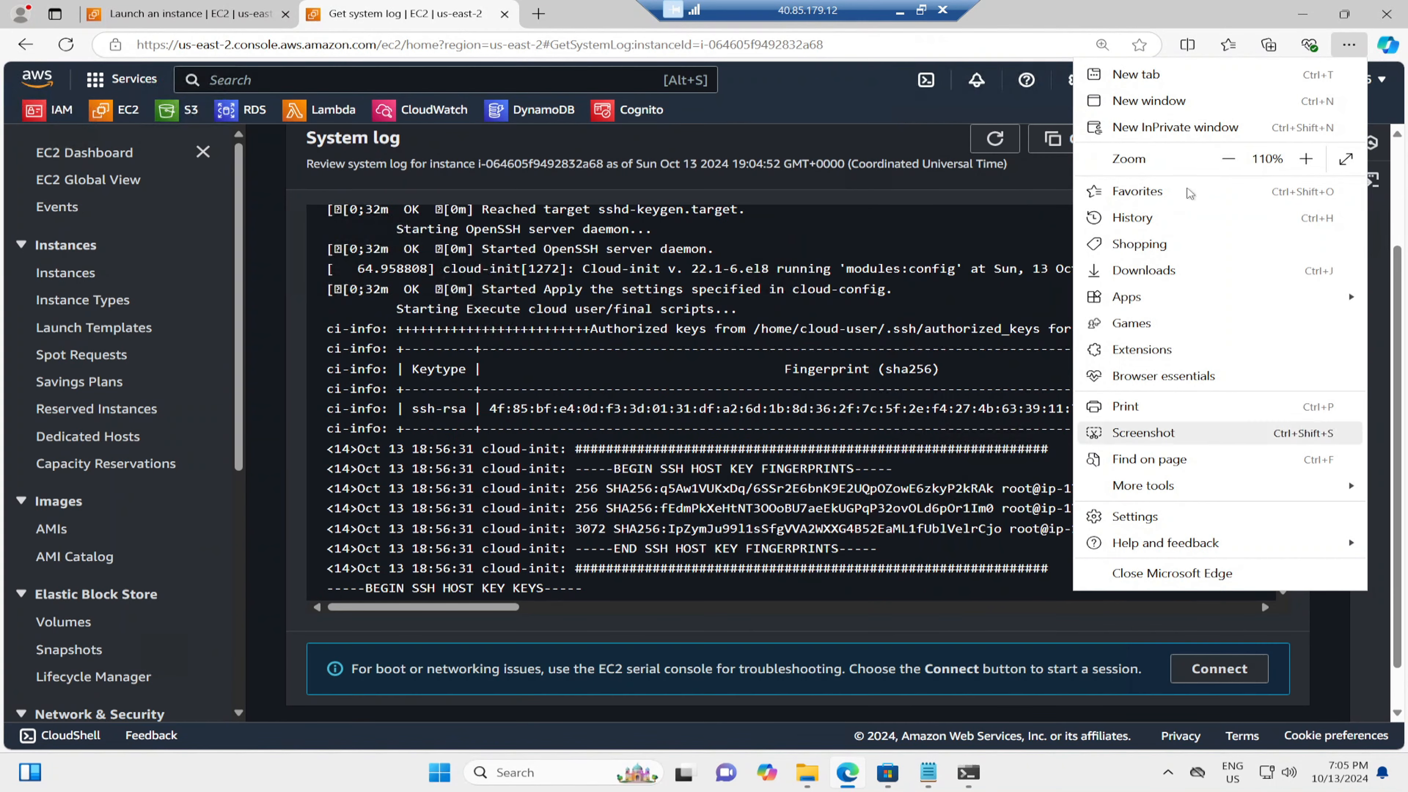
left_click(1228, 158)
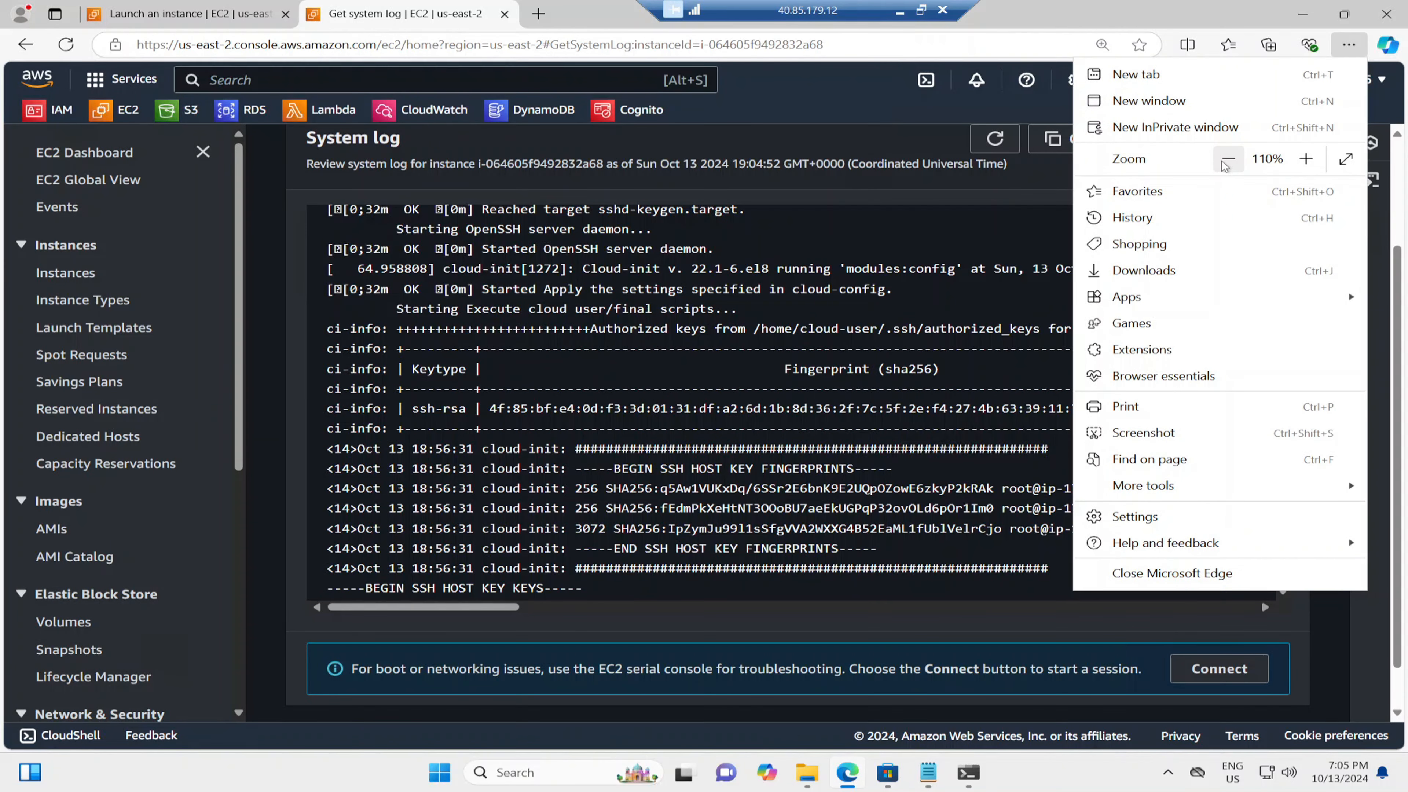
key("Escape")
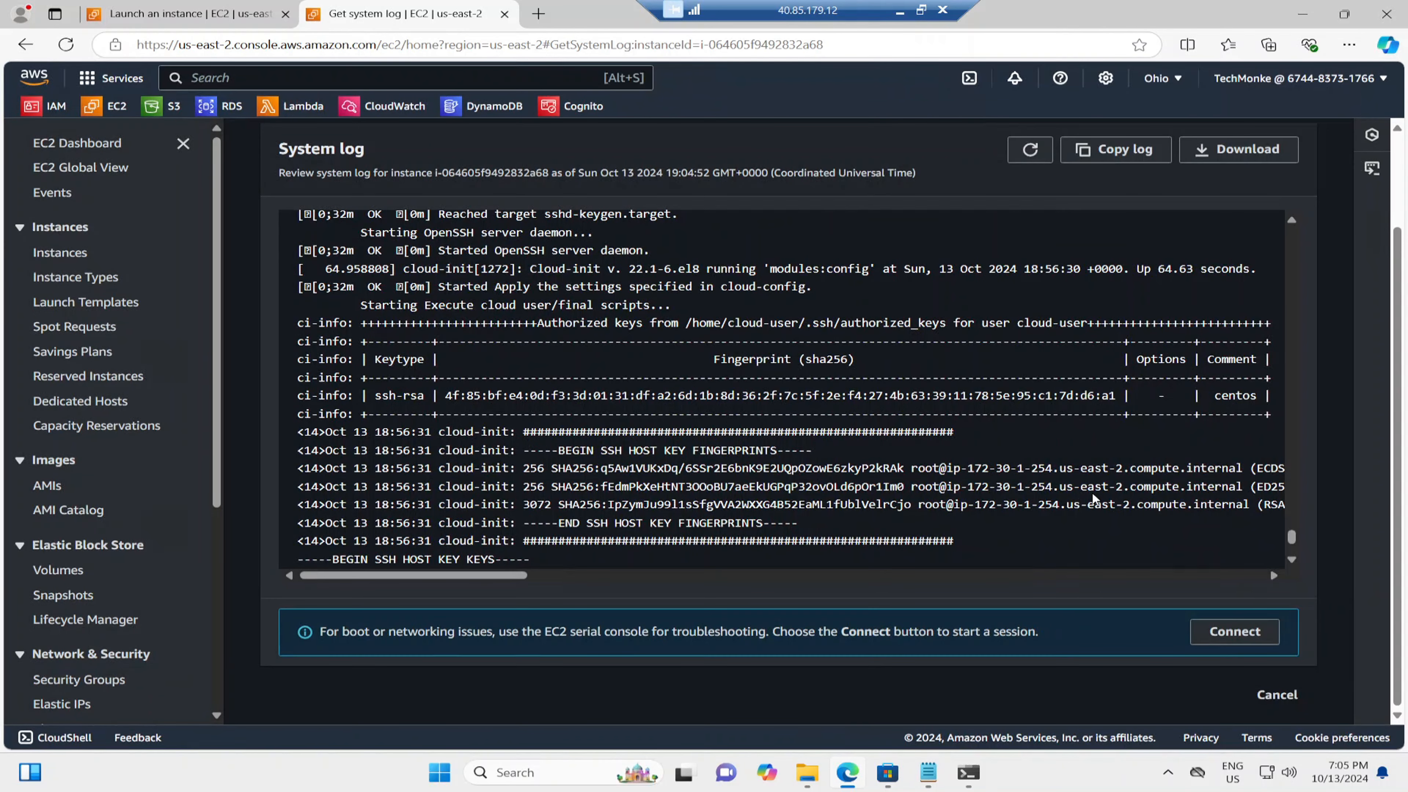
Examine the authorized keys line in the system log for the key file path and the login user
scroll(1047, 473, "up", 2)
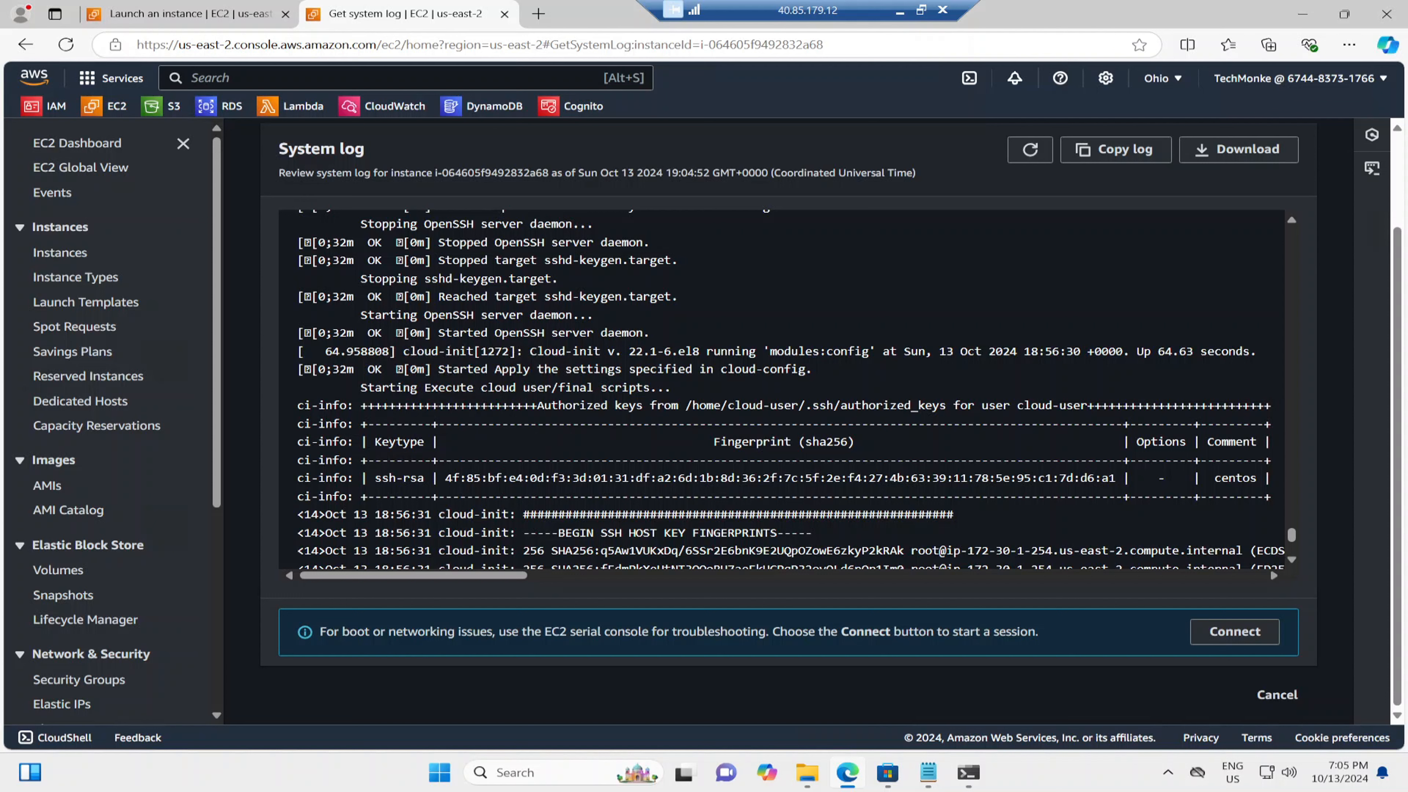
left_click_drag(536, 405, 643, 405)
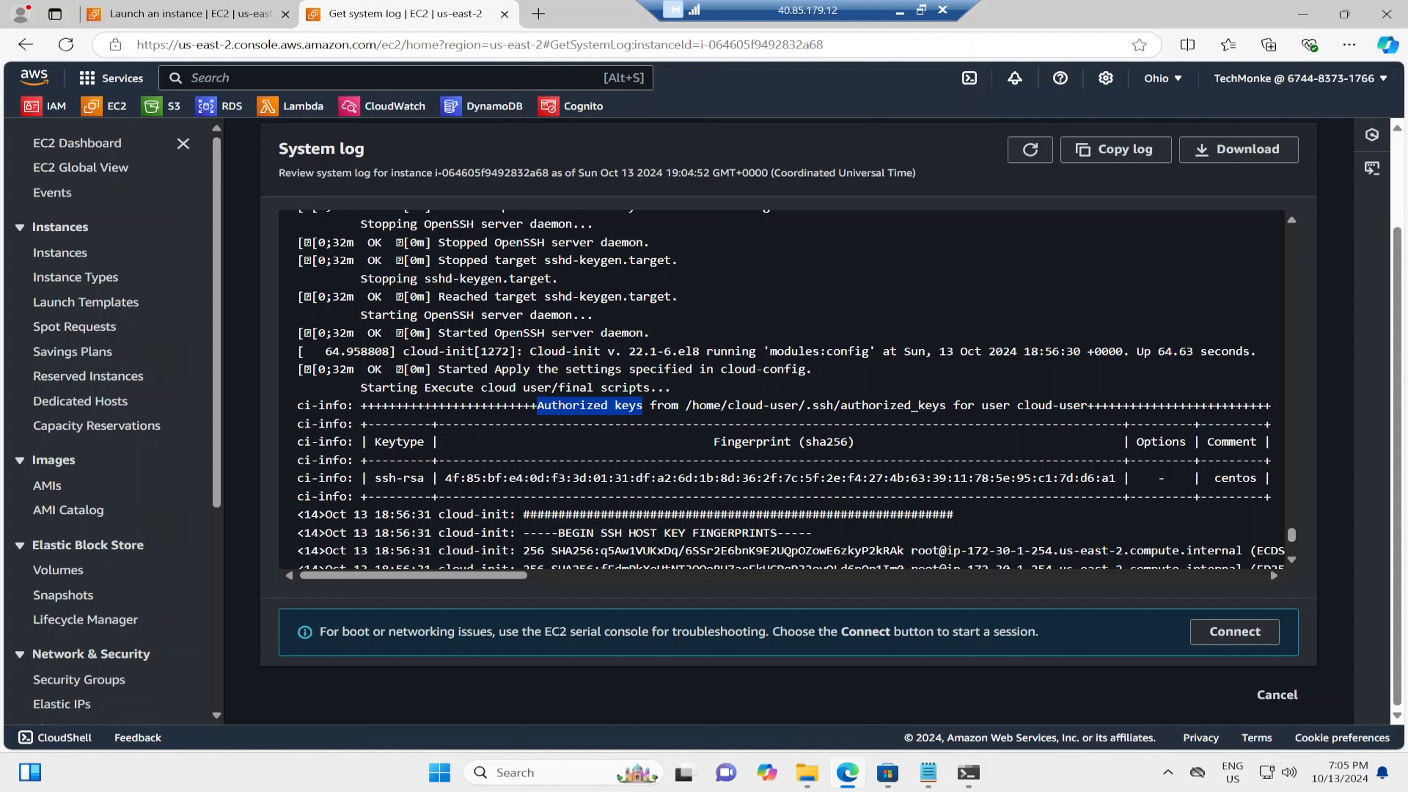
left_click_drag(686, 406, 946, 406)
left_click(974, 421)
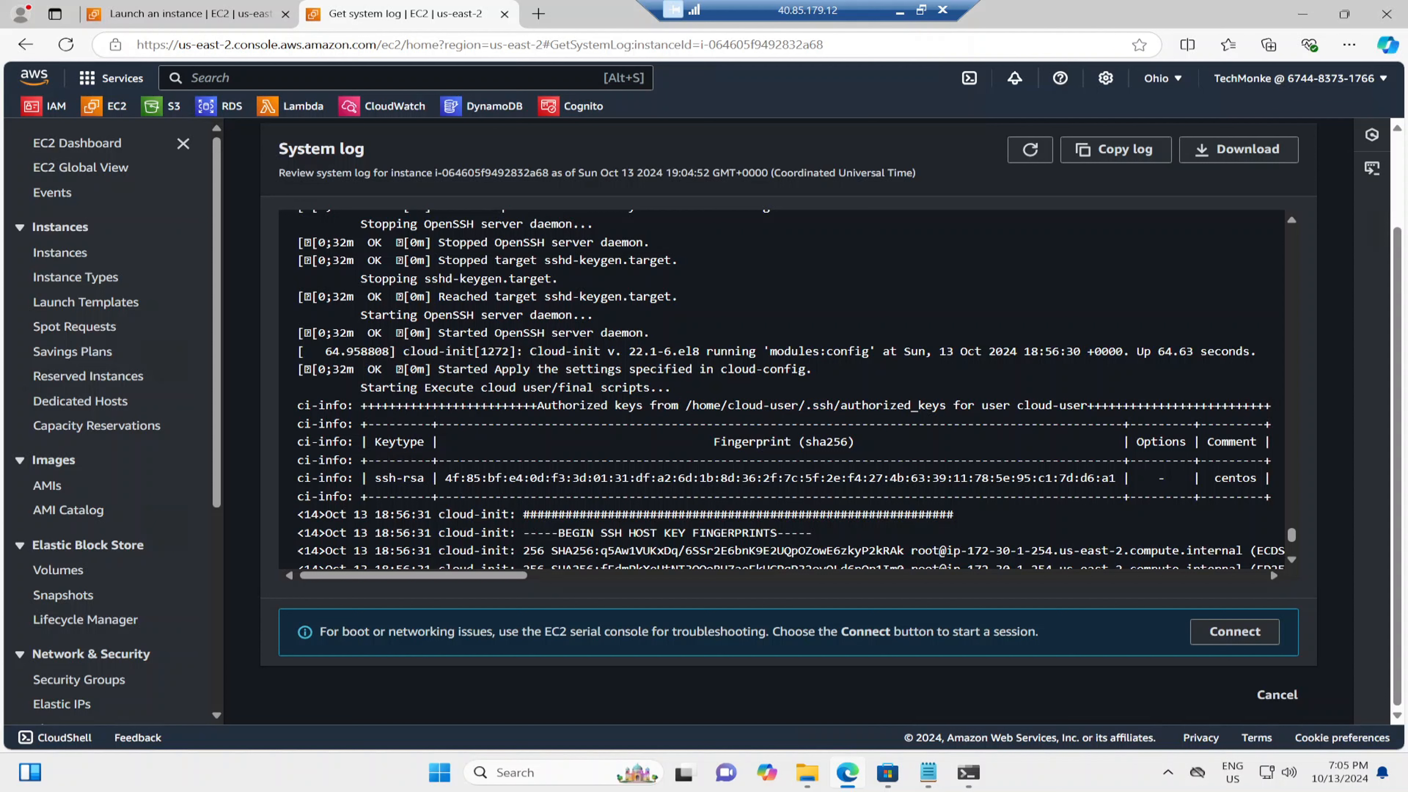
left_click_drag(1017, 405, 1089, 403)
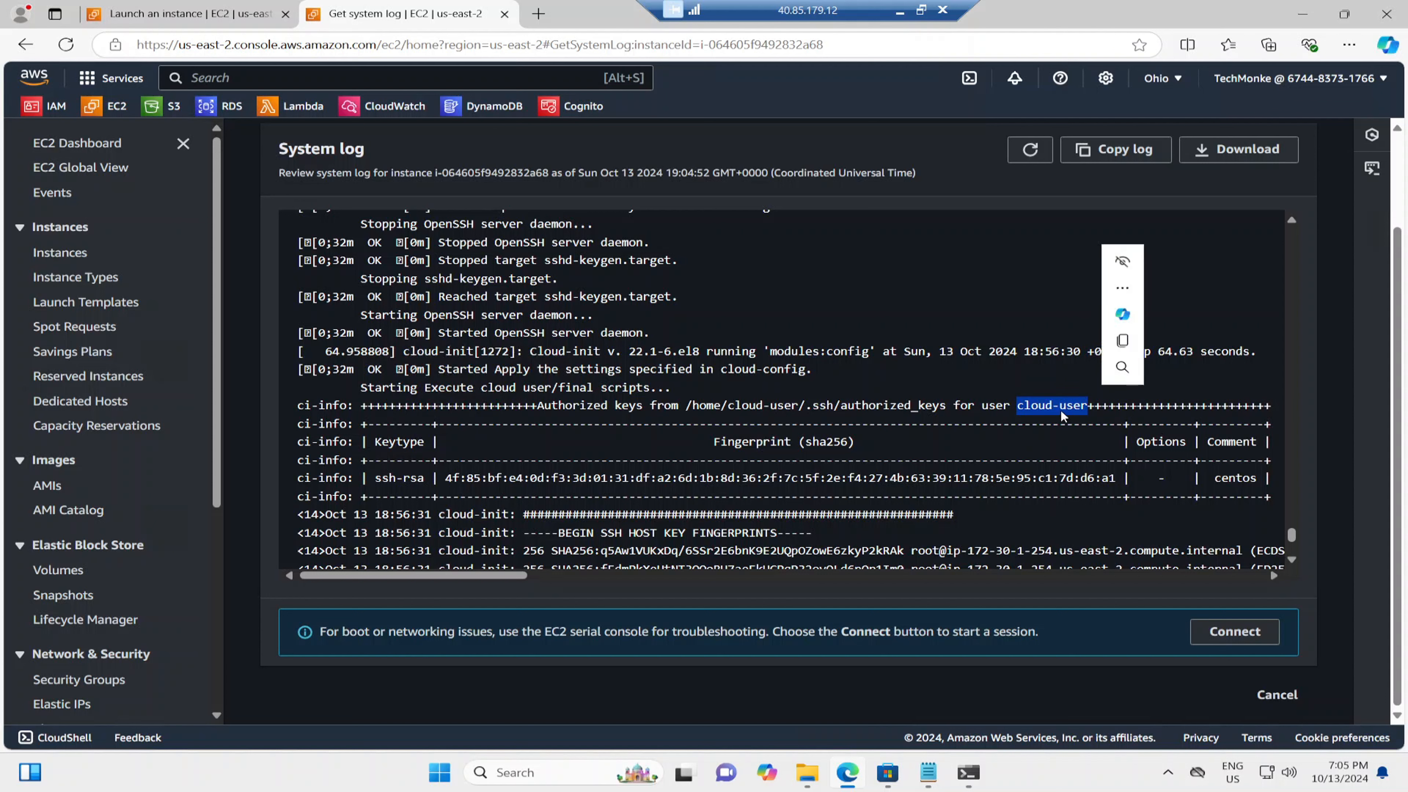
Check the username of the pending SSH command in the terminal against the user in the browser's system log
left_click(968, 774)
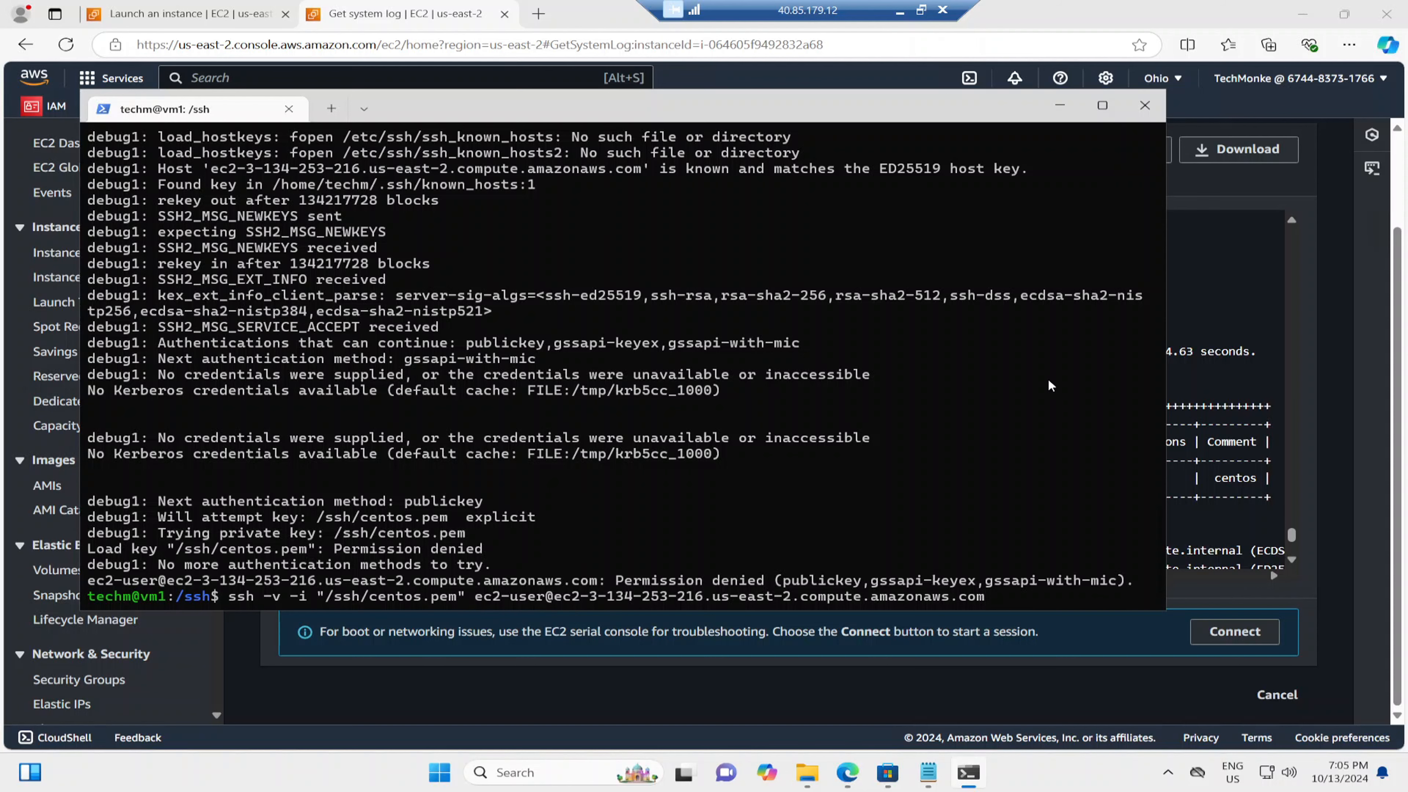
left_click(1252, 325)
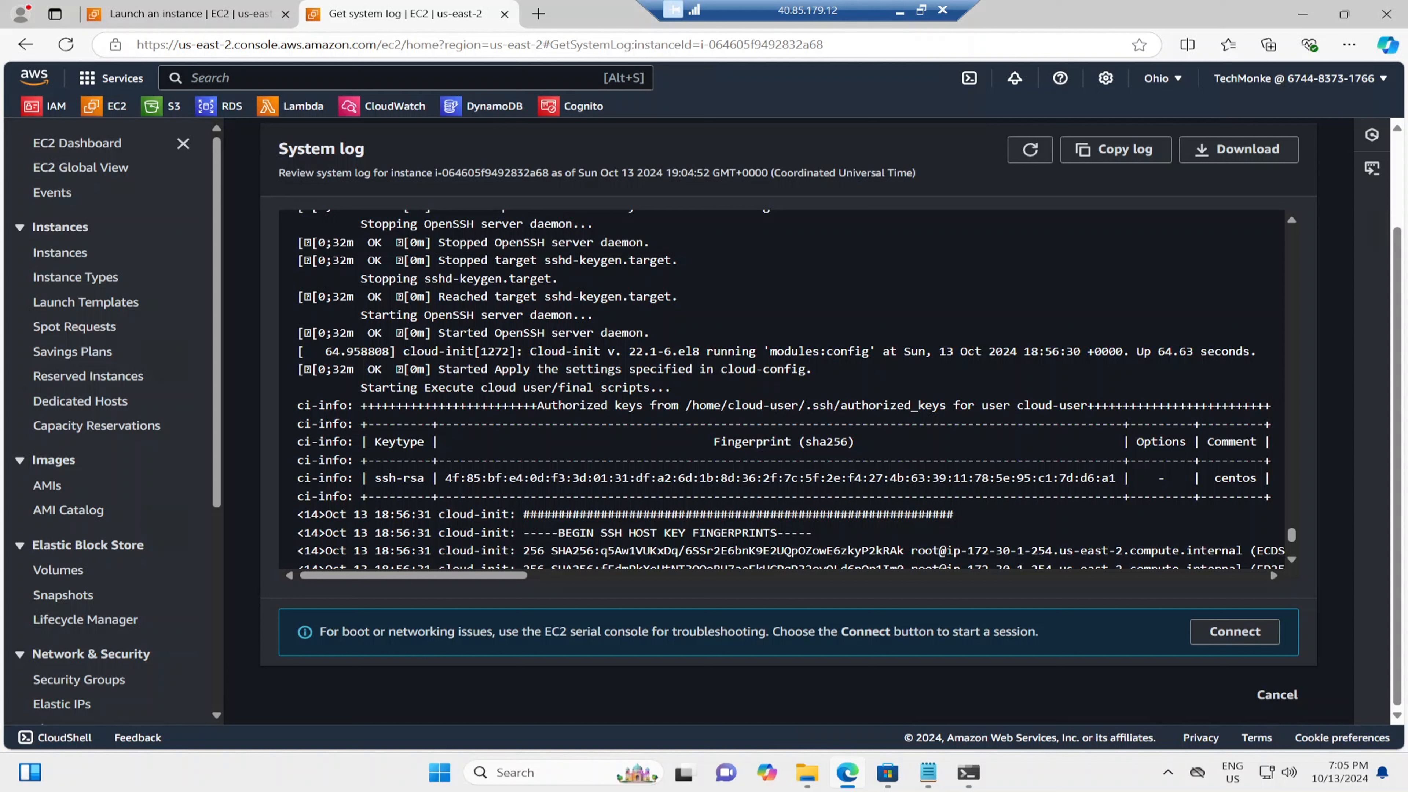
left_click_drag(1017, 406, 1087, 406)
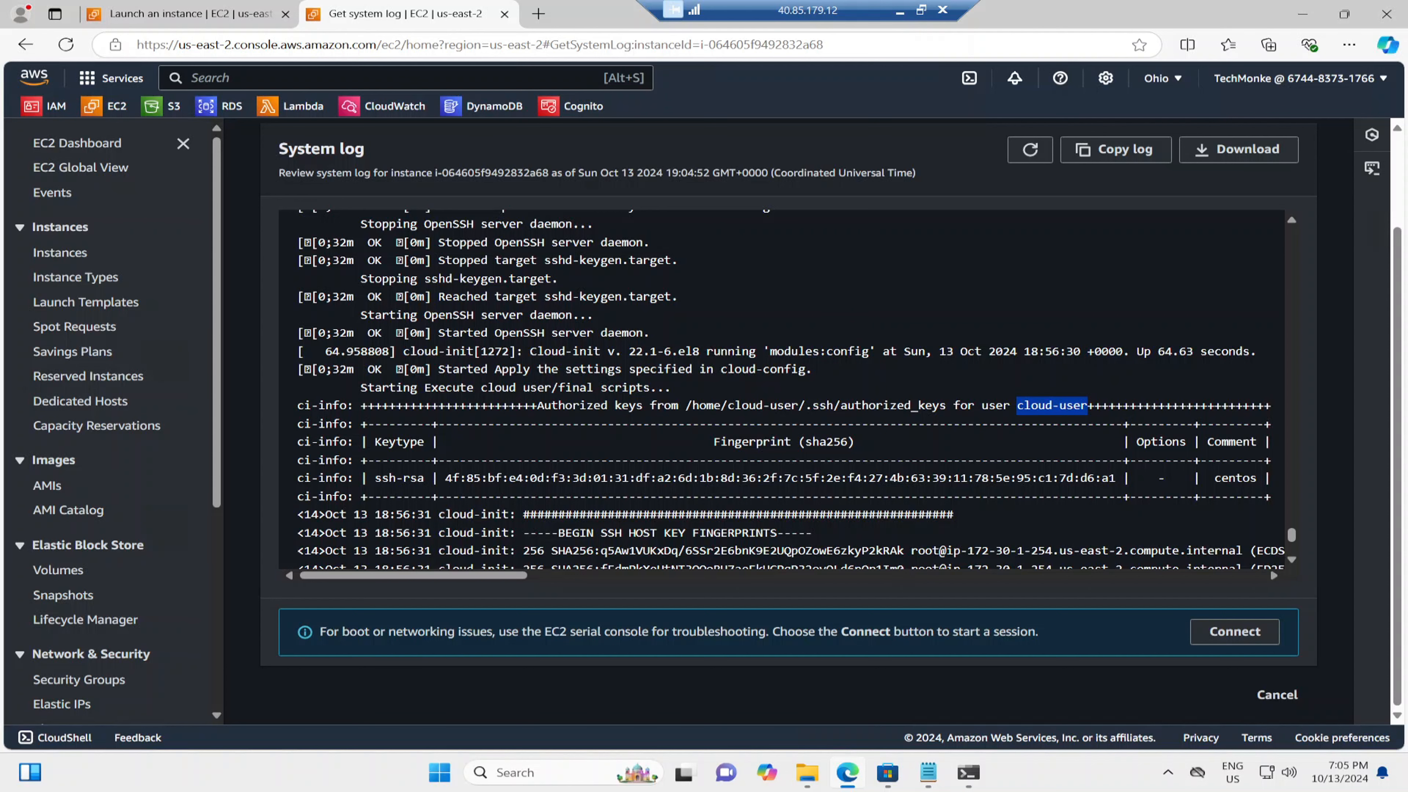
Open the centos instance's summary from the launch success page and get its system log from the monitoring and troubleshooting actions
left_click(130, 16)
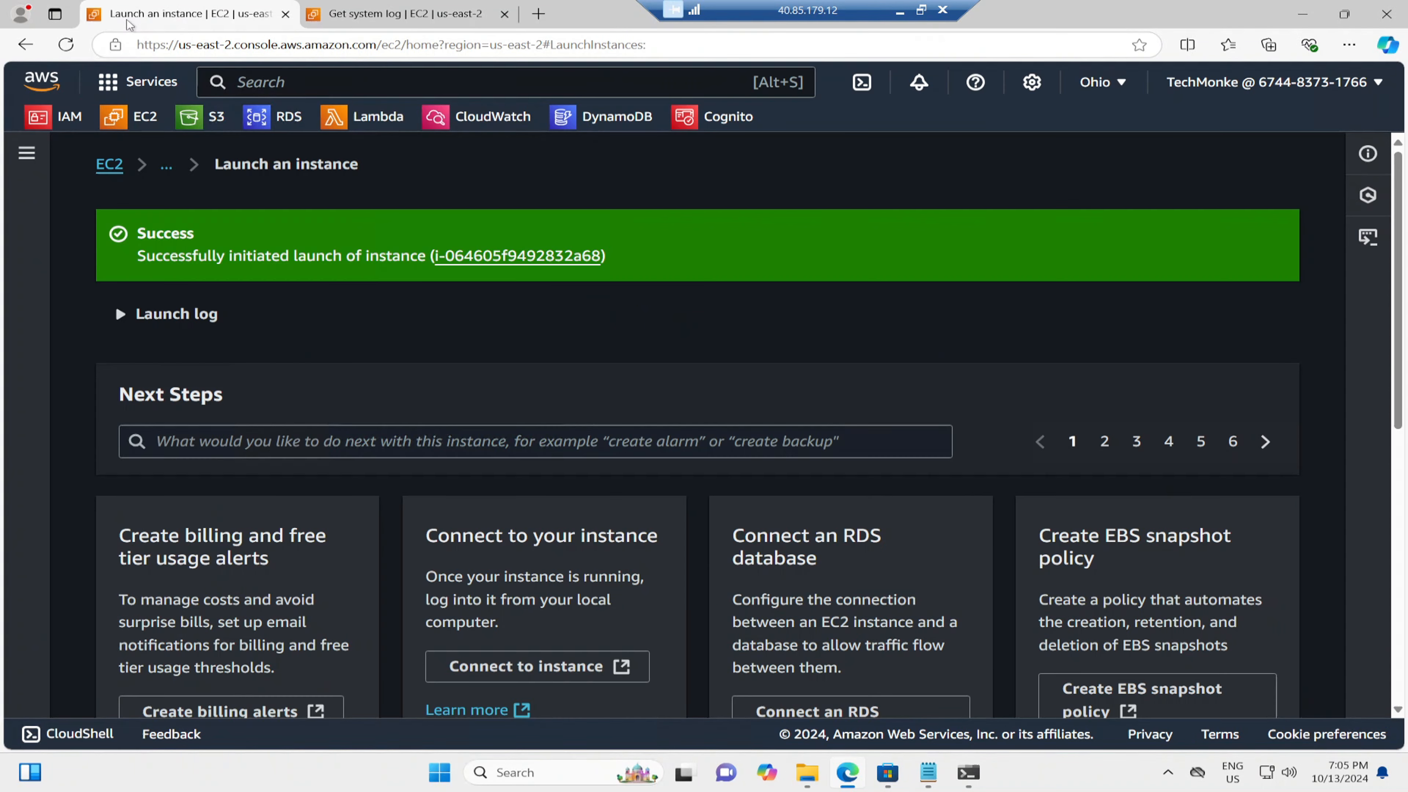
left_click(382, 219)
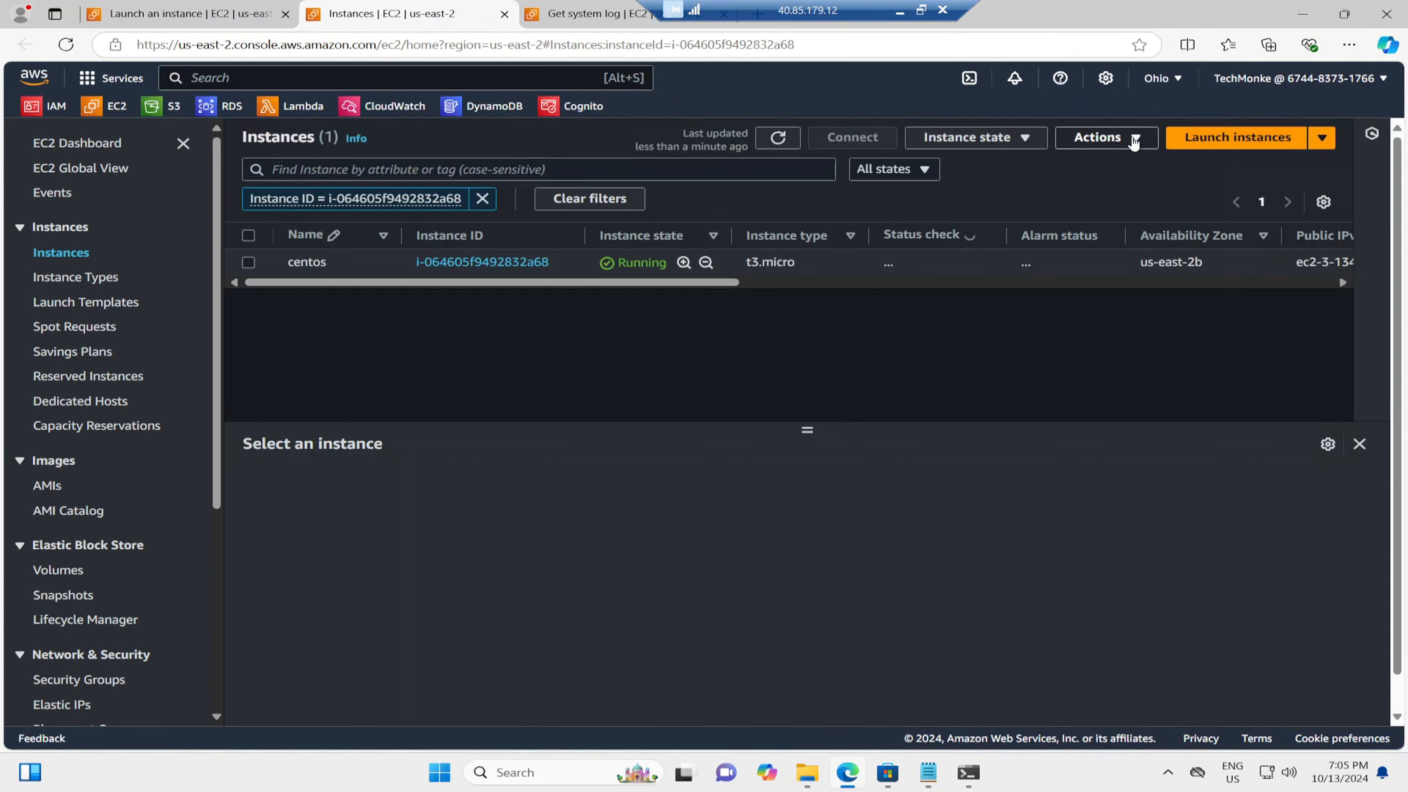
left_click(1136, 139)
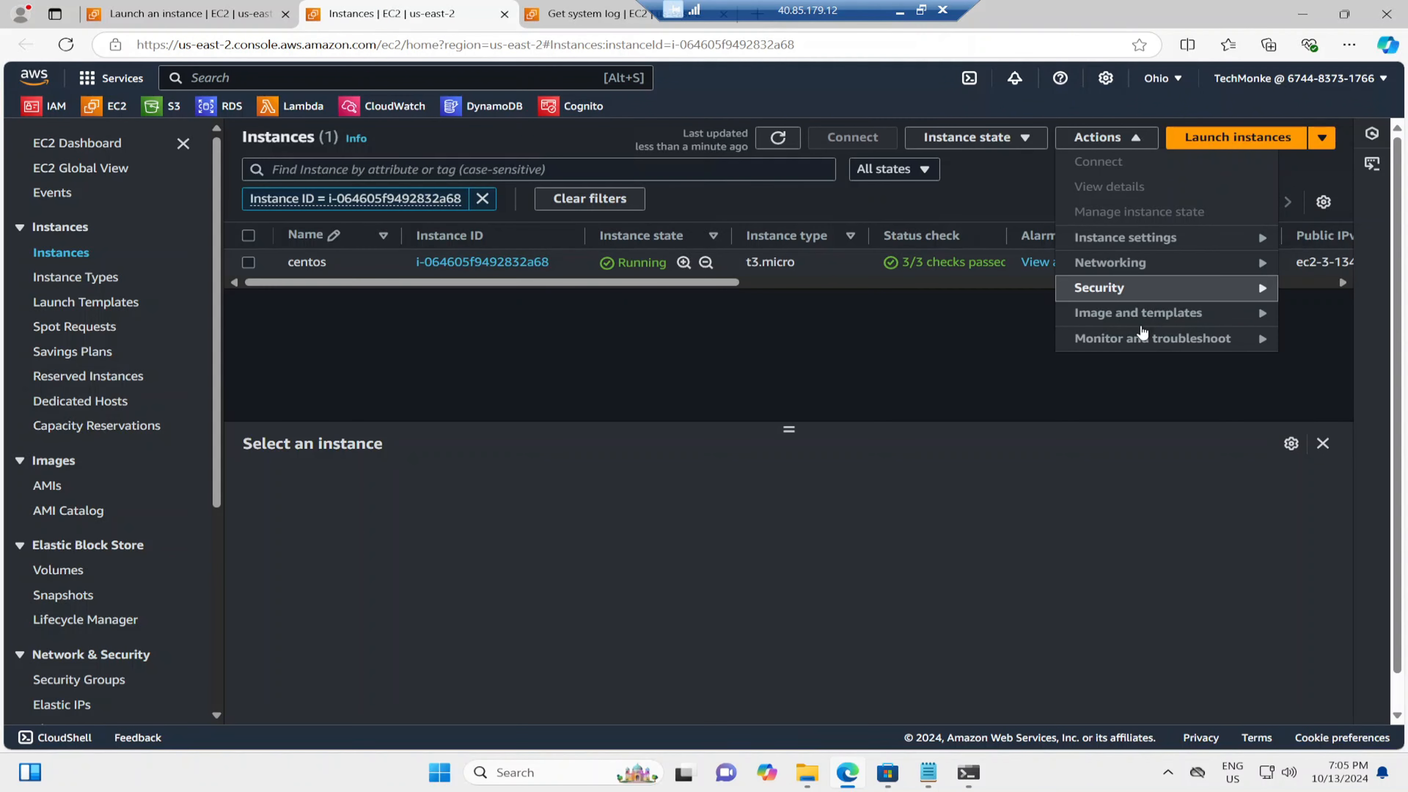
mouse_move(1140, 337)
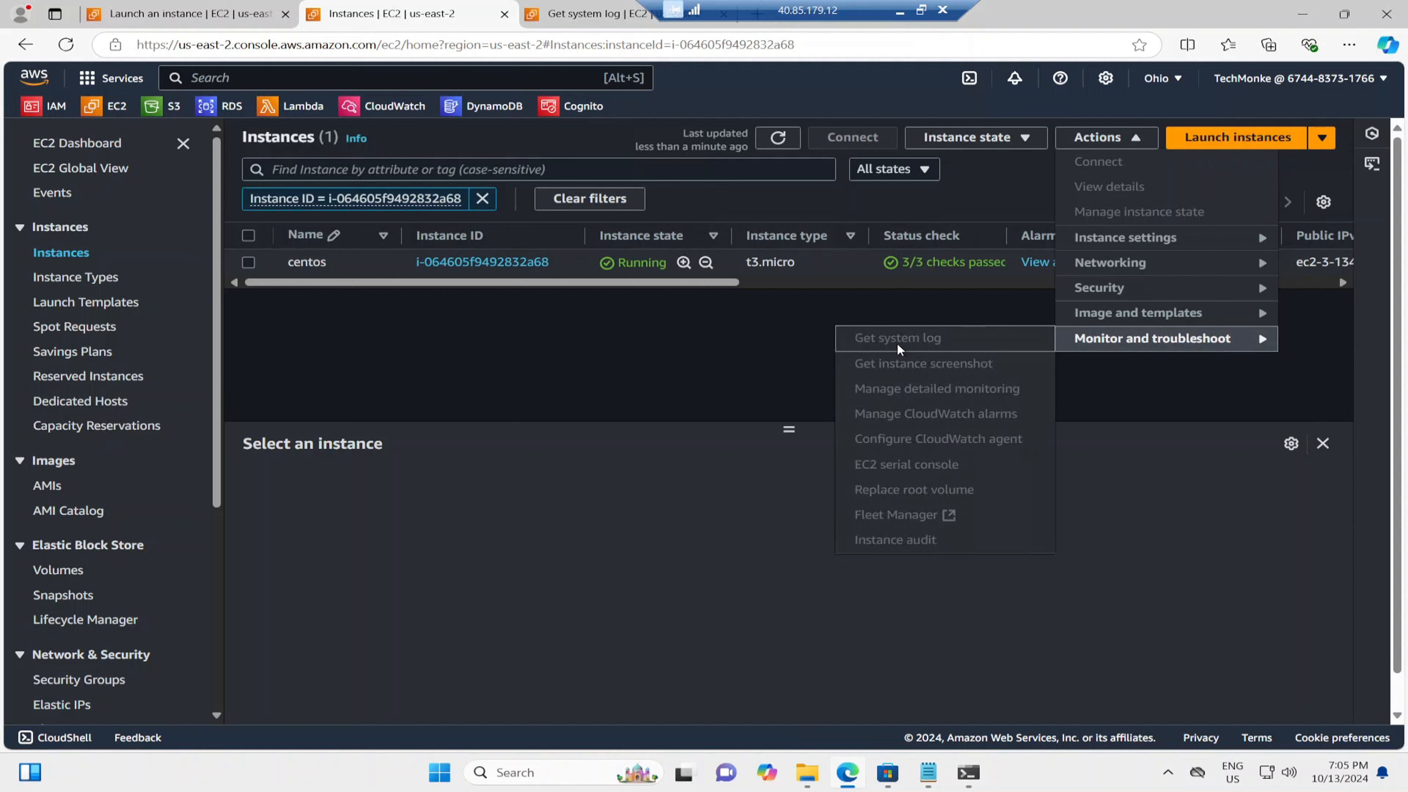
left_click(475, 265)
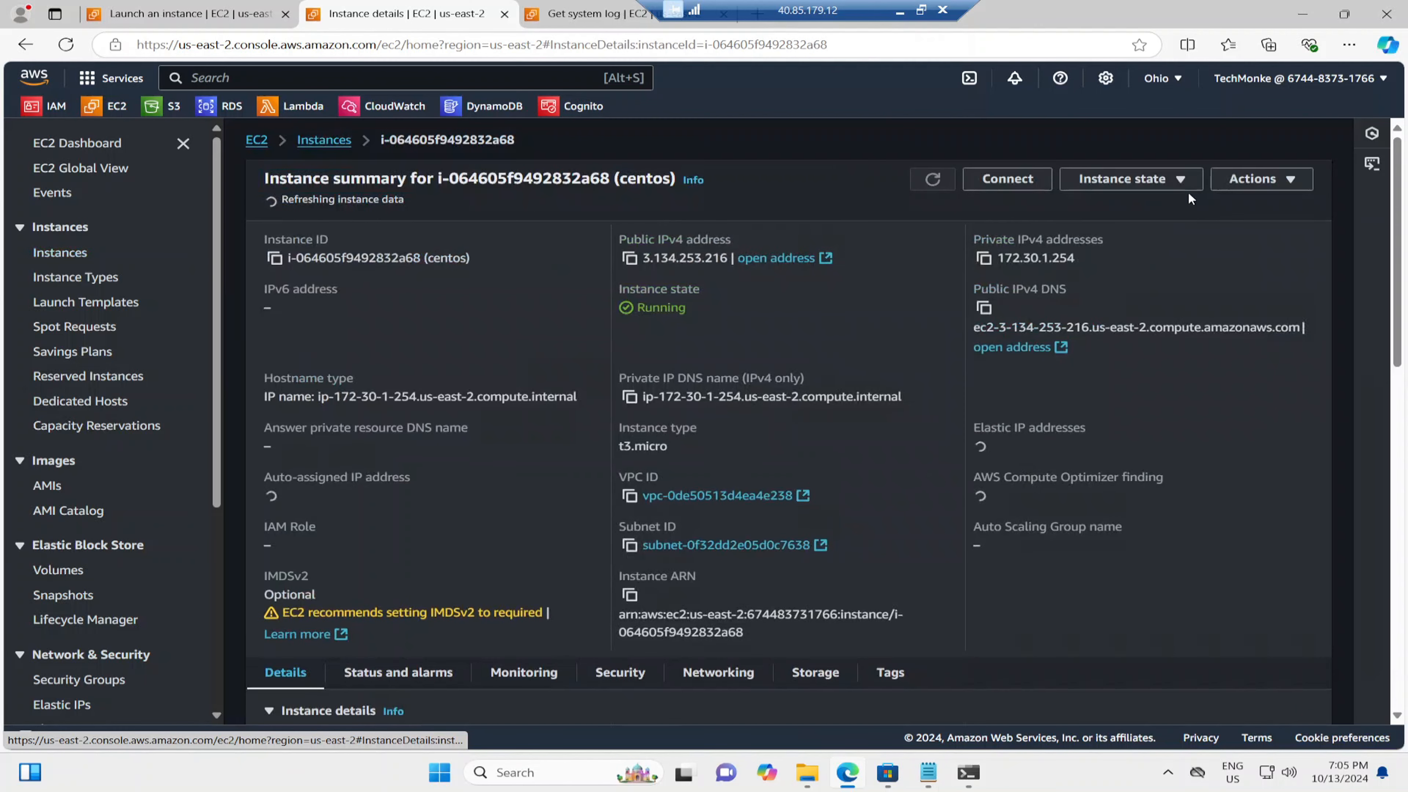
left_click(1153, 191)
left_click(1258, 179)
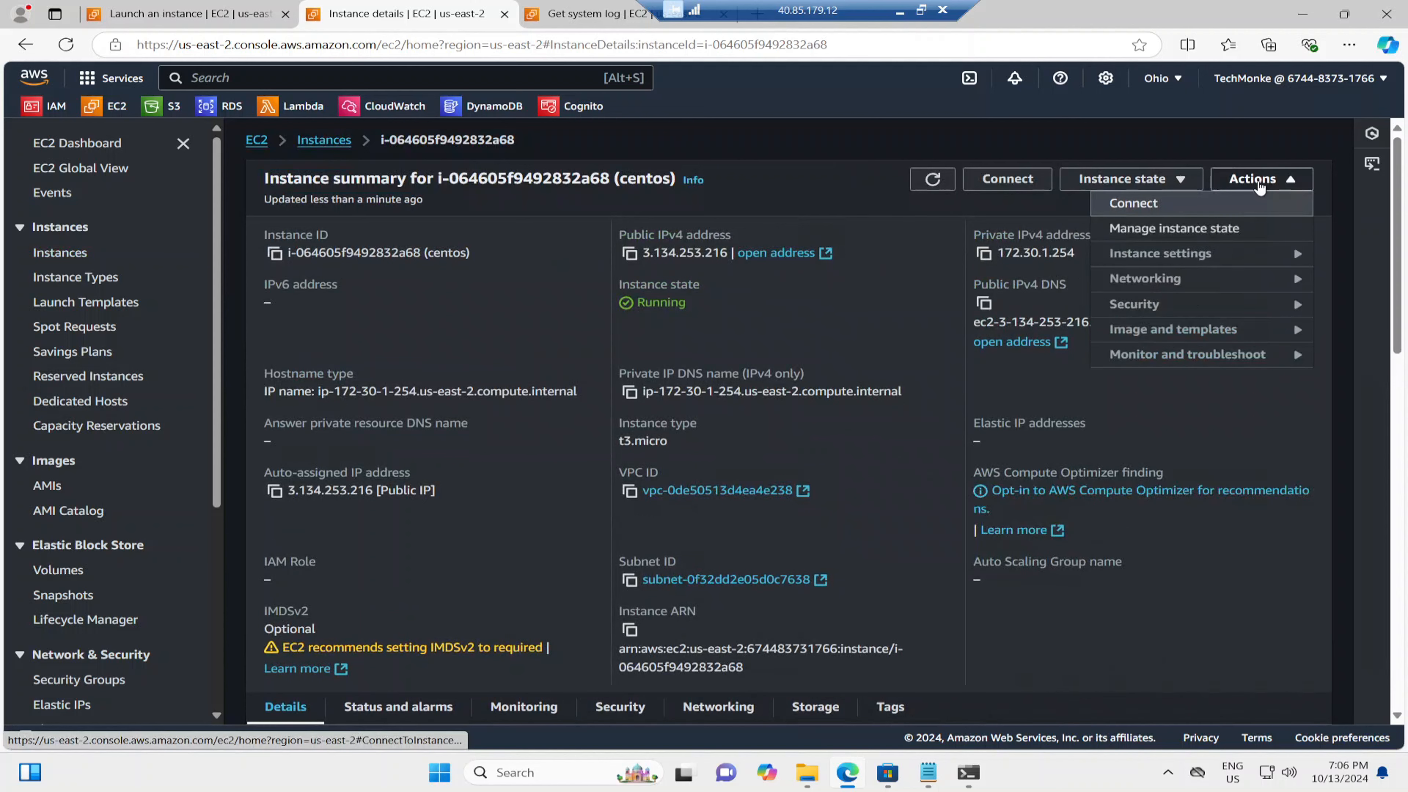
mouse_move(1163, 361)
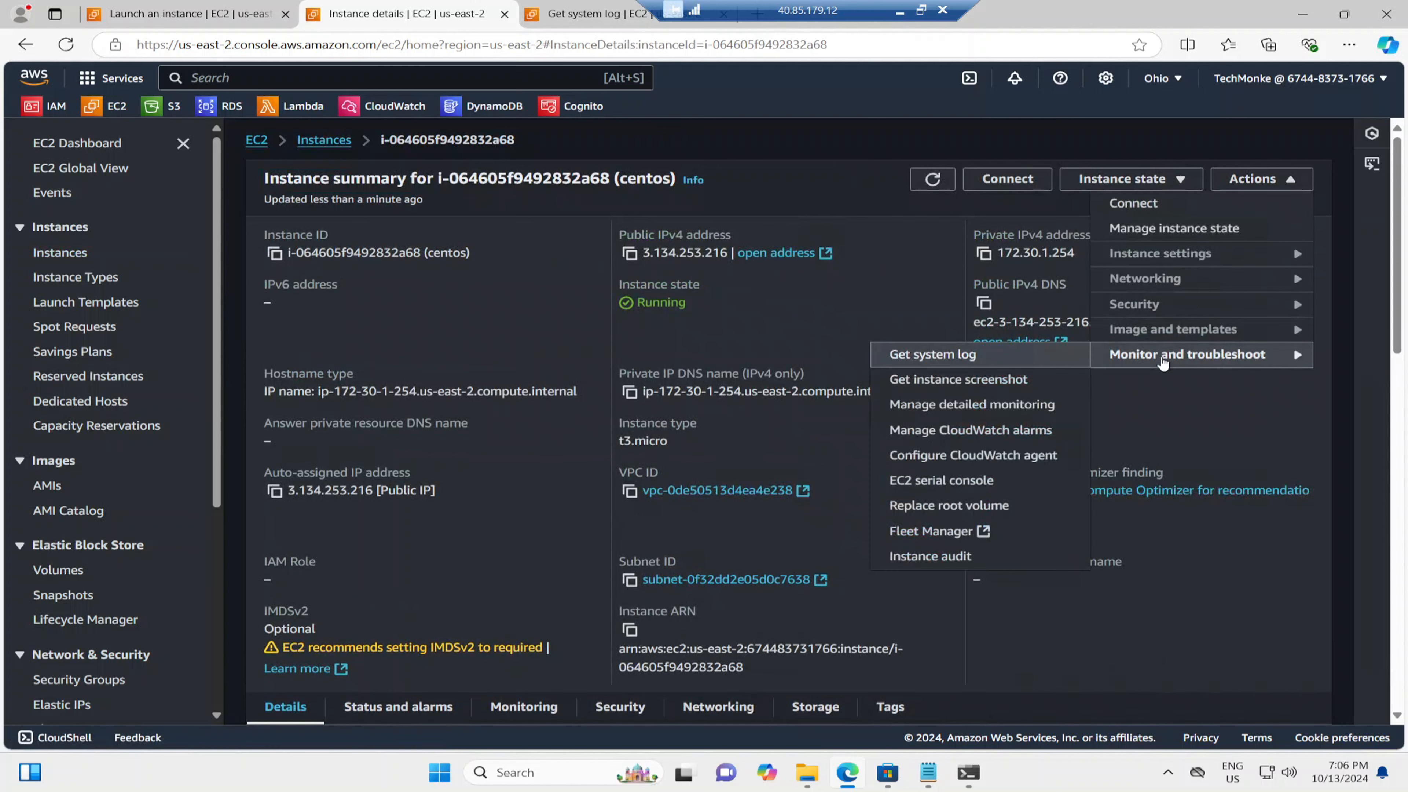
left_click(945, 356)
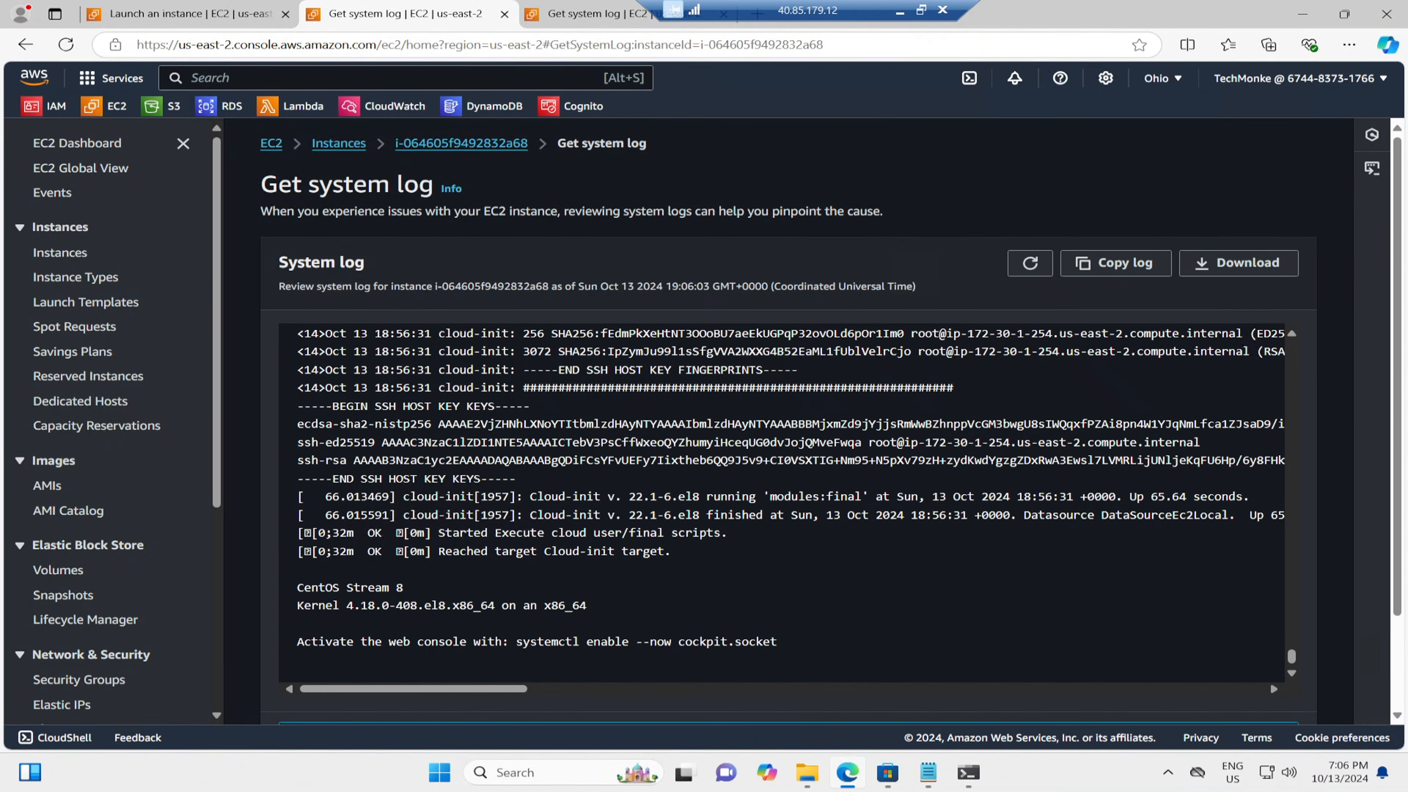
left_click(576, 23)
left_click(399, 14)
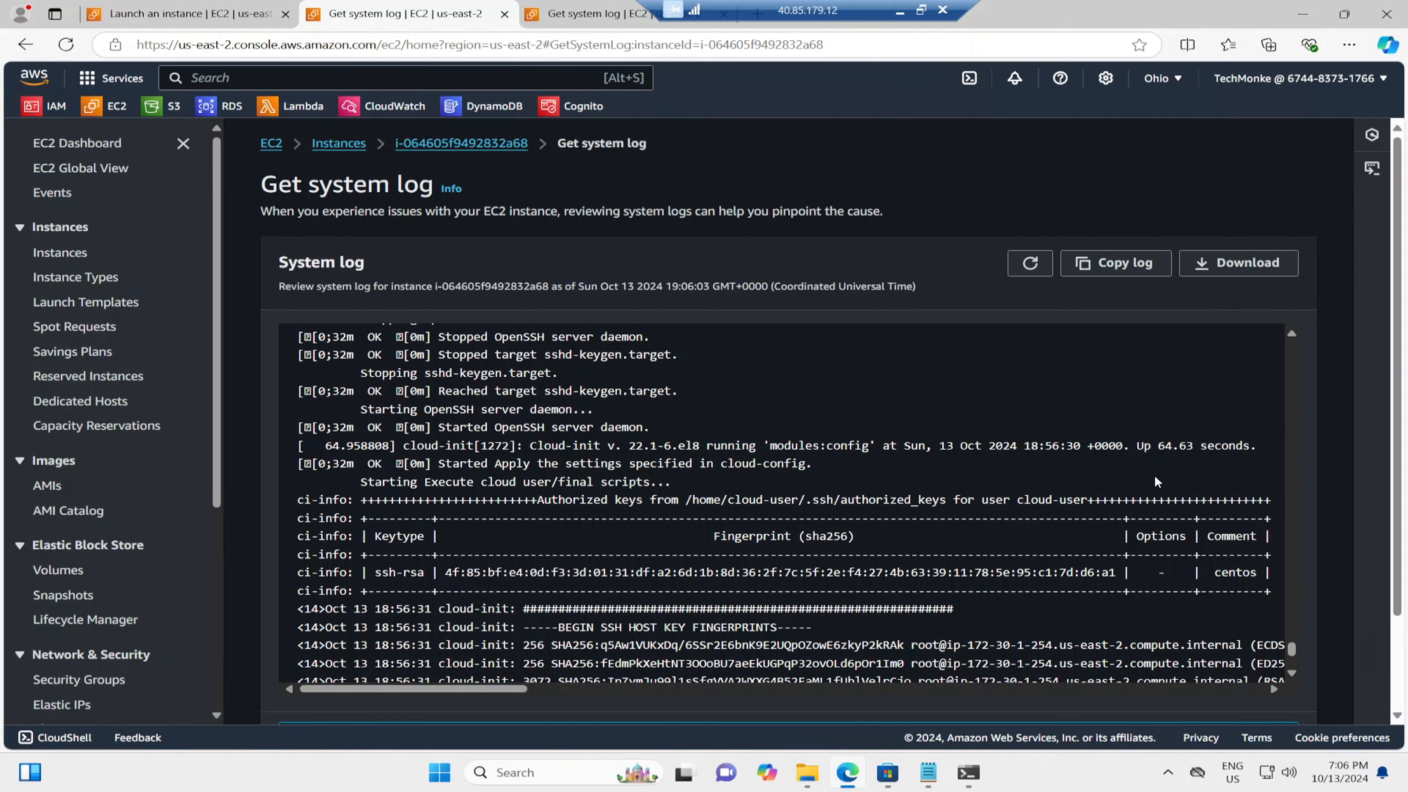
Locate the authorized keys line in the reopened system log and highlight the username it gives
scroll(1292, 644, "up", 5)
mouse_move(1294, 641)
left_mouse_down()
mouse_move(1292, 528)
mouse_move(1323, 613)
mouse_move(1312, 545)
mouse_move(1308, 654)
left_mouse_up()
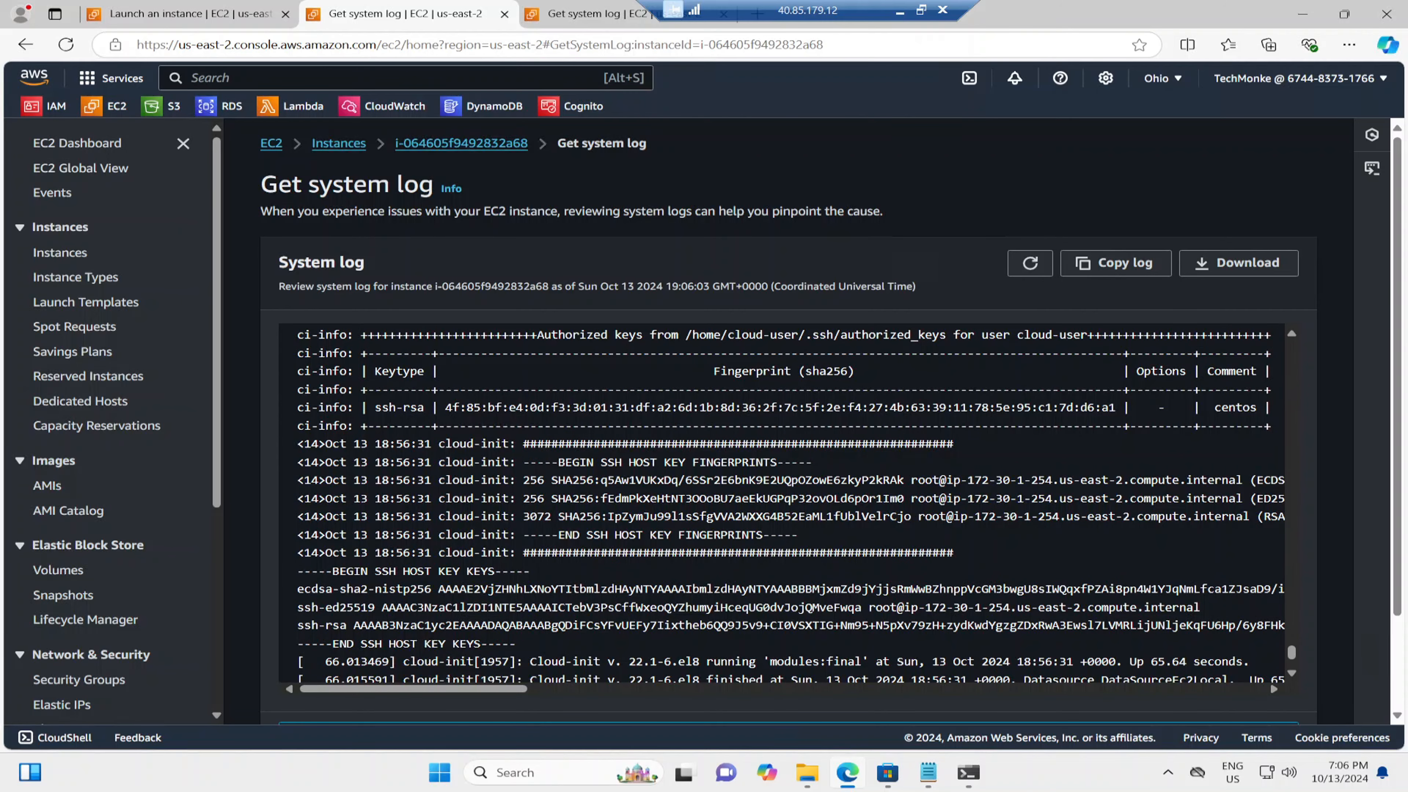
scroll(782, 502, "up", 3)
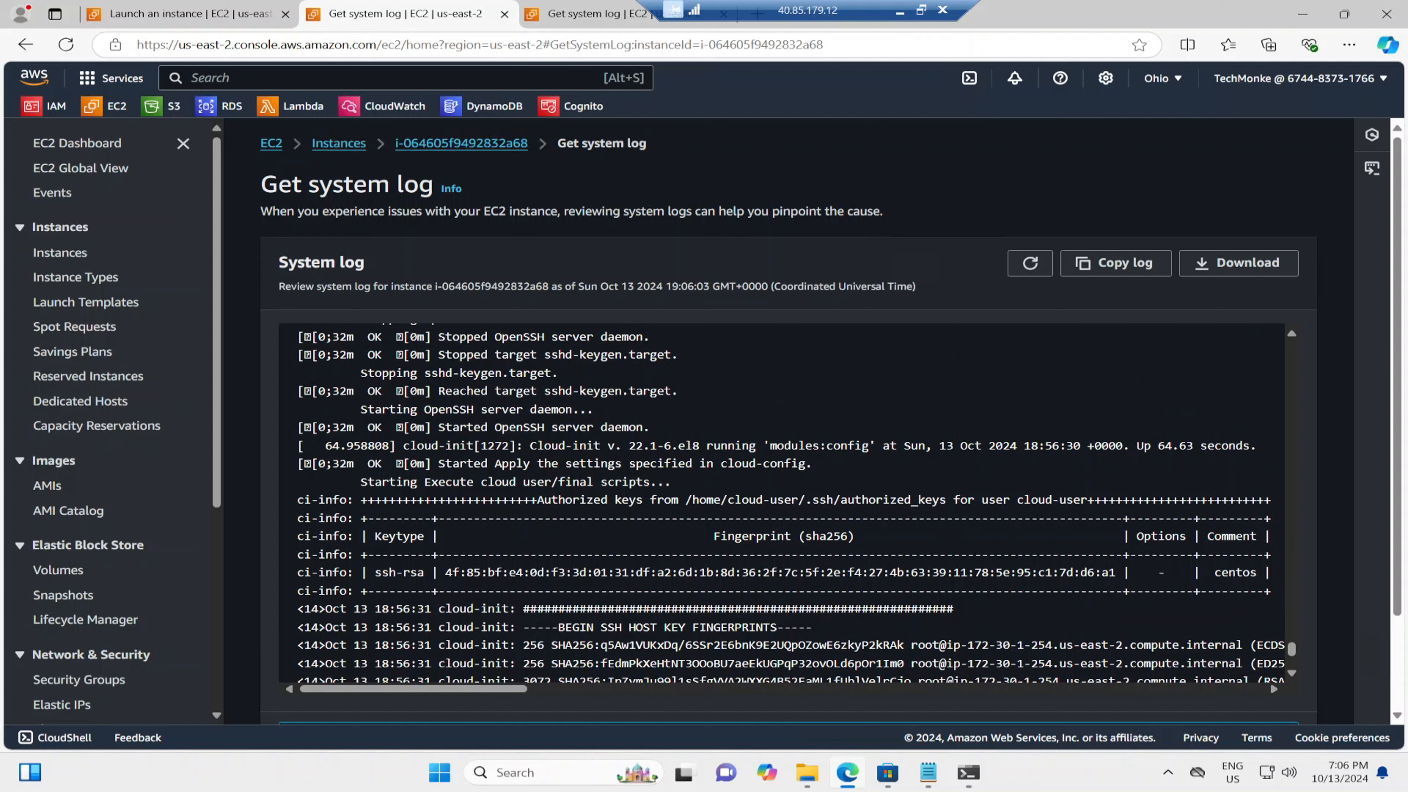
left_click_drag(1017, 499, 1088, 499)
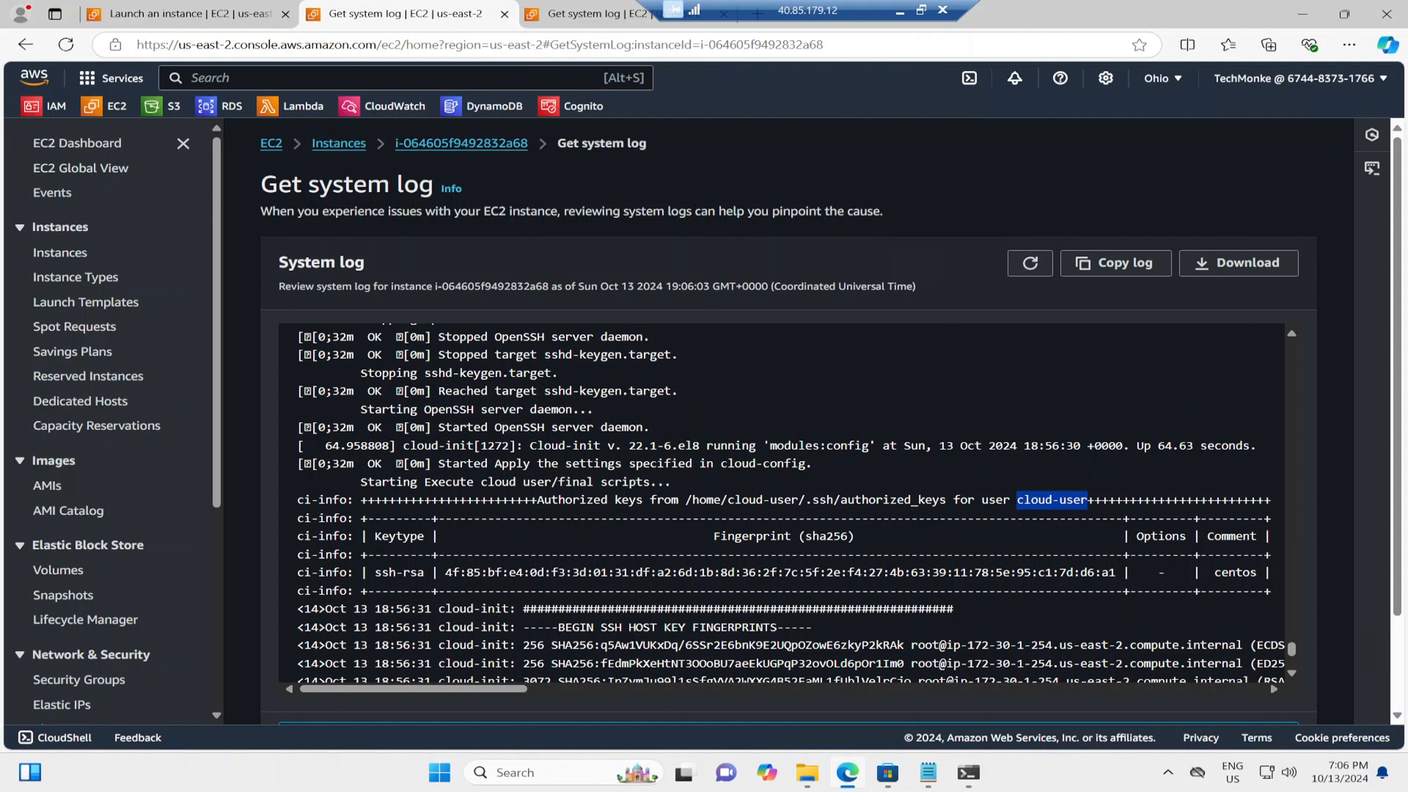
left_click(983, 534)
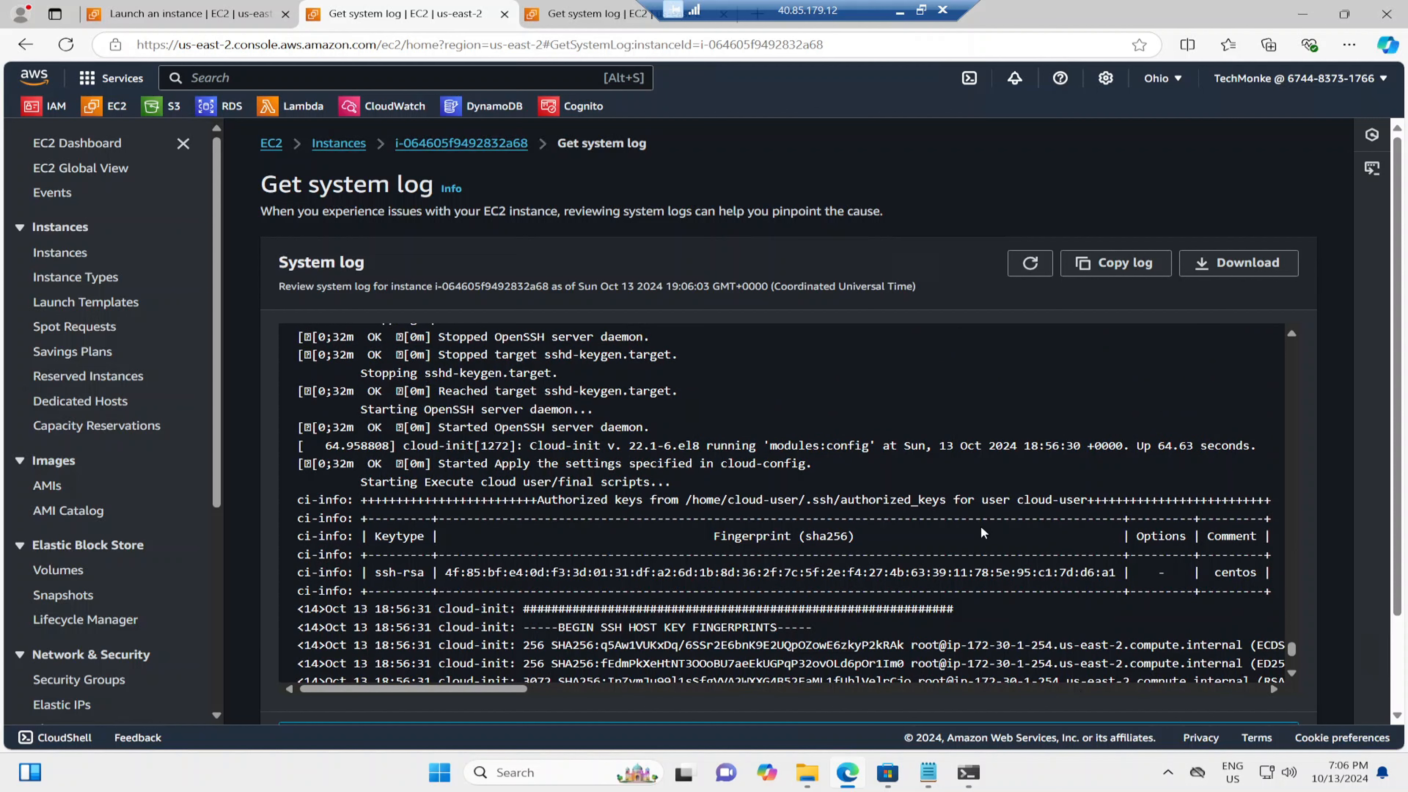
Switch to the terminal, change the username in the verbose SSH command to cloud-user, and run it
left_click(969, 774)
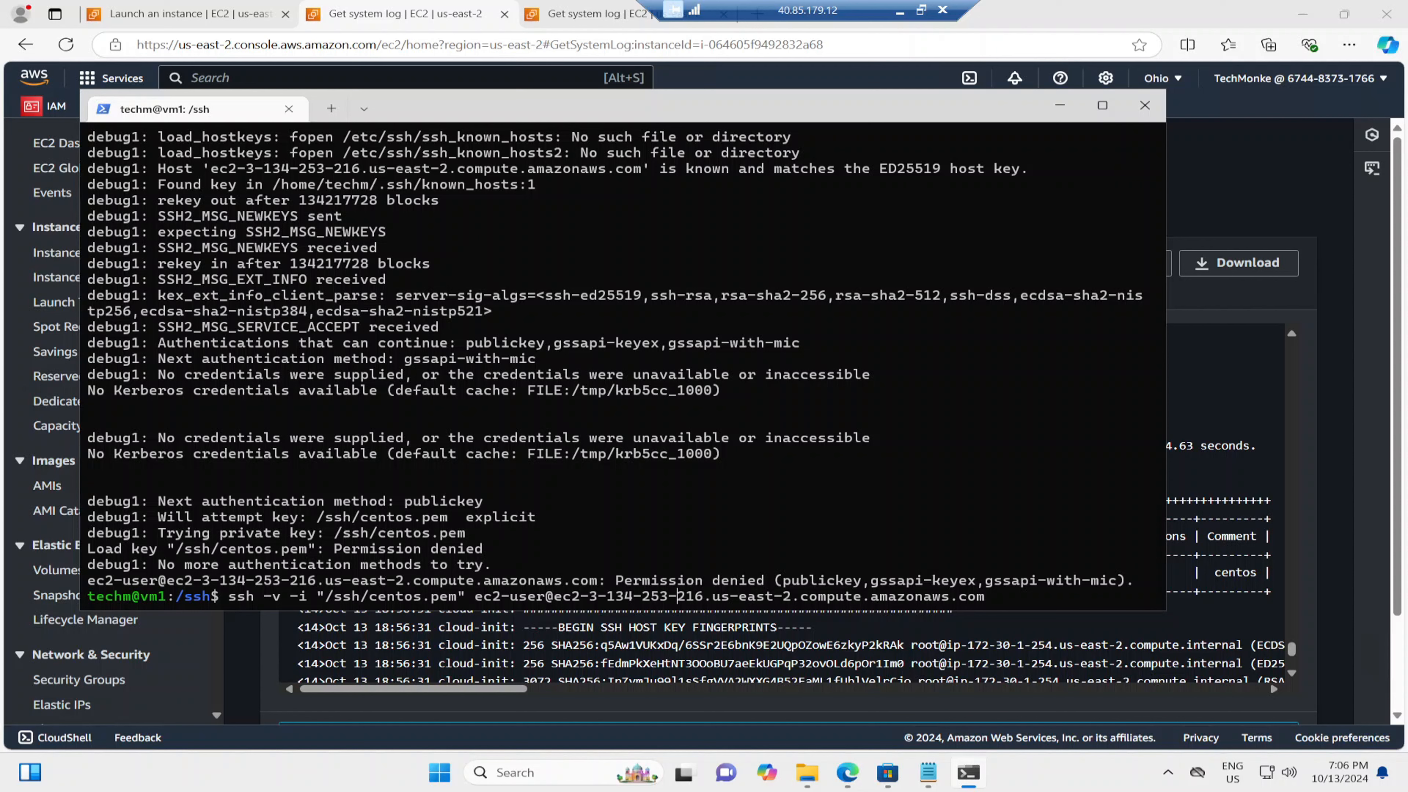
key("BackSpace")
key("BackSpace")
key("BackSpace")
key("BackSpace")
key("BackSpace")
key("BackSpace")
key("BackSpace")
key("BackSpace")
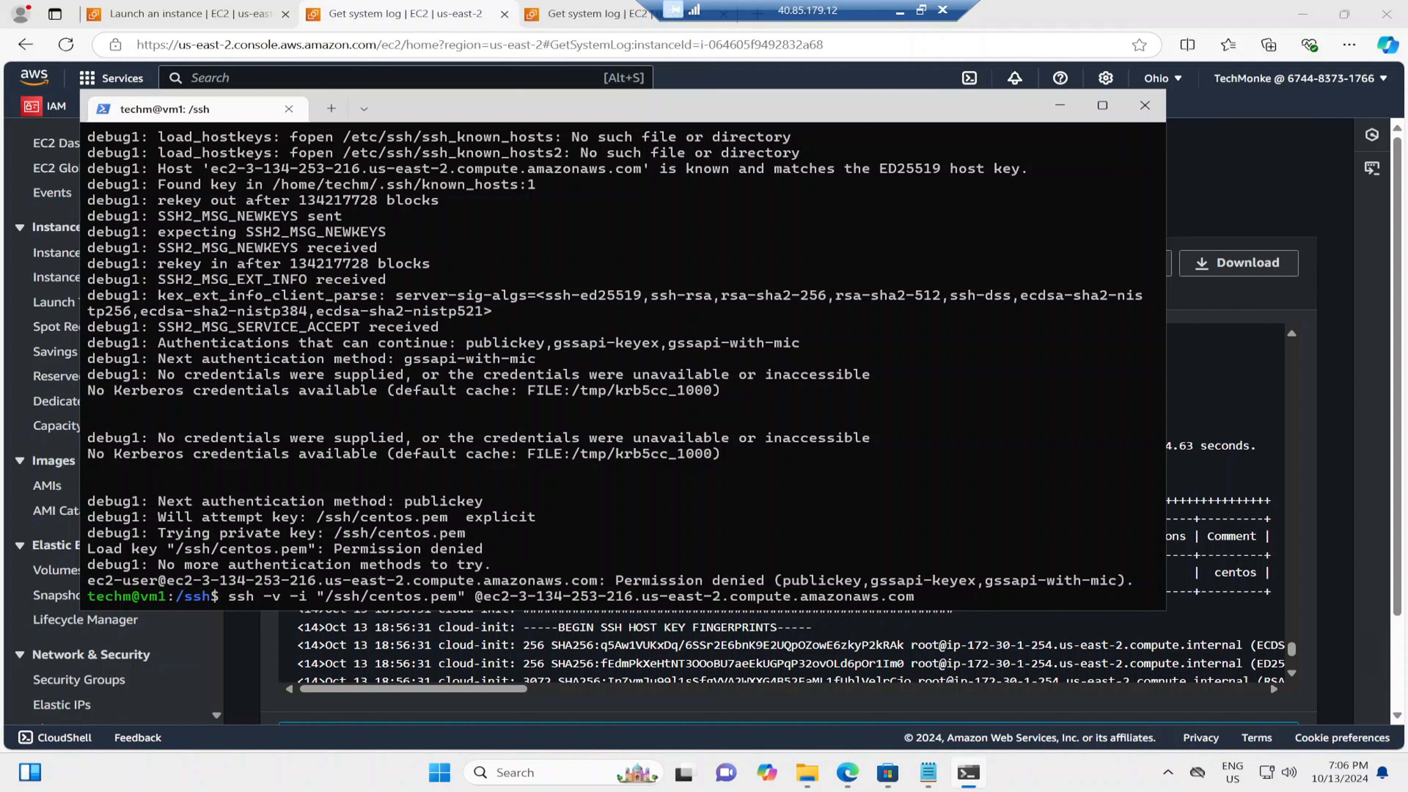
type("cloud-")
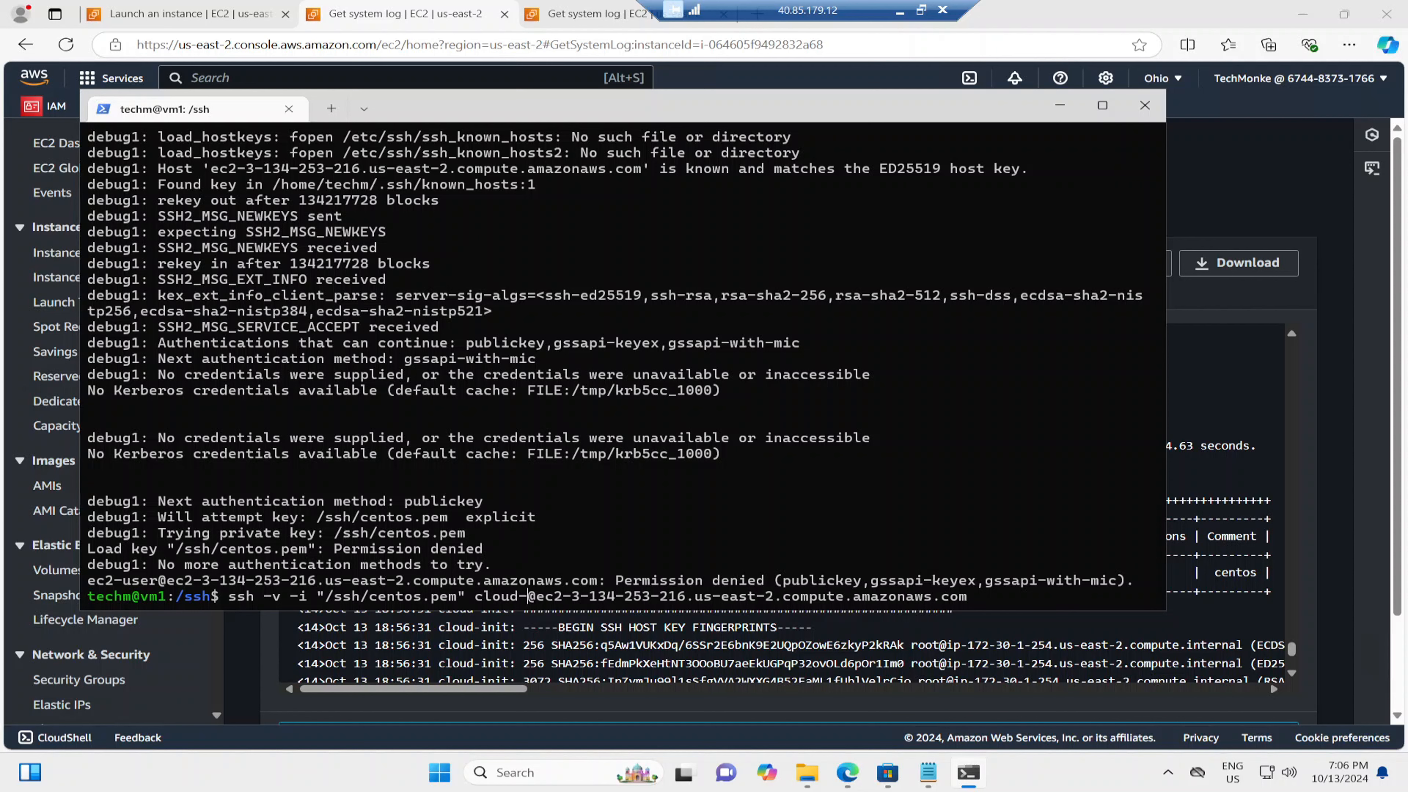
type("user")
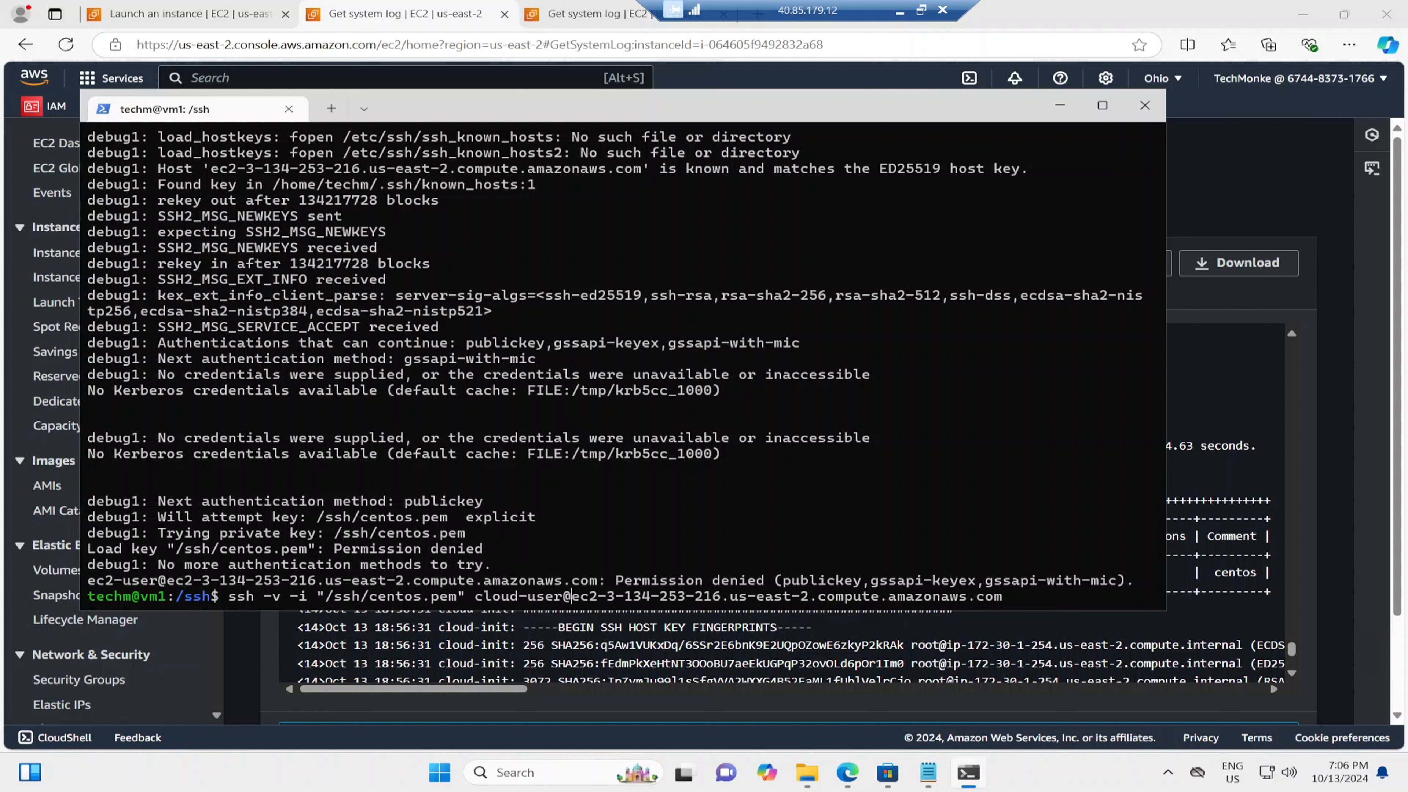
key("Return")
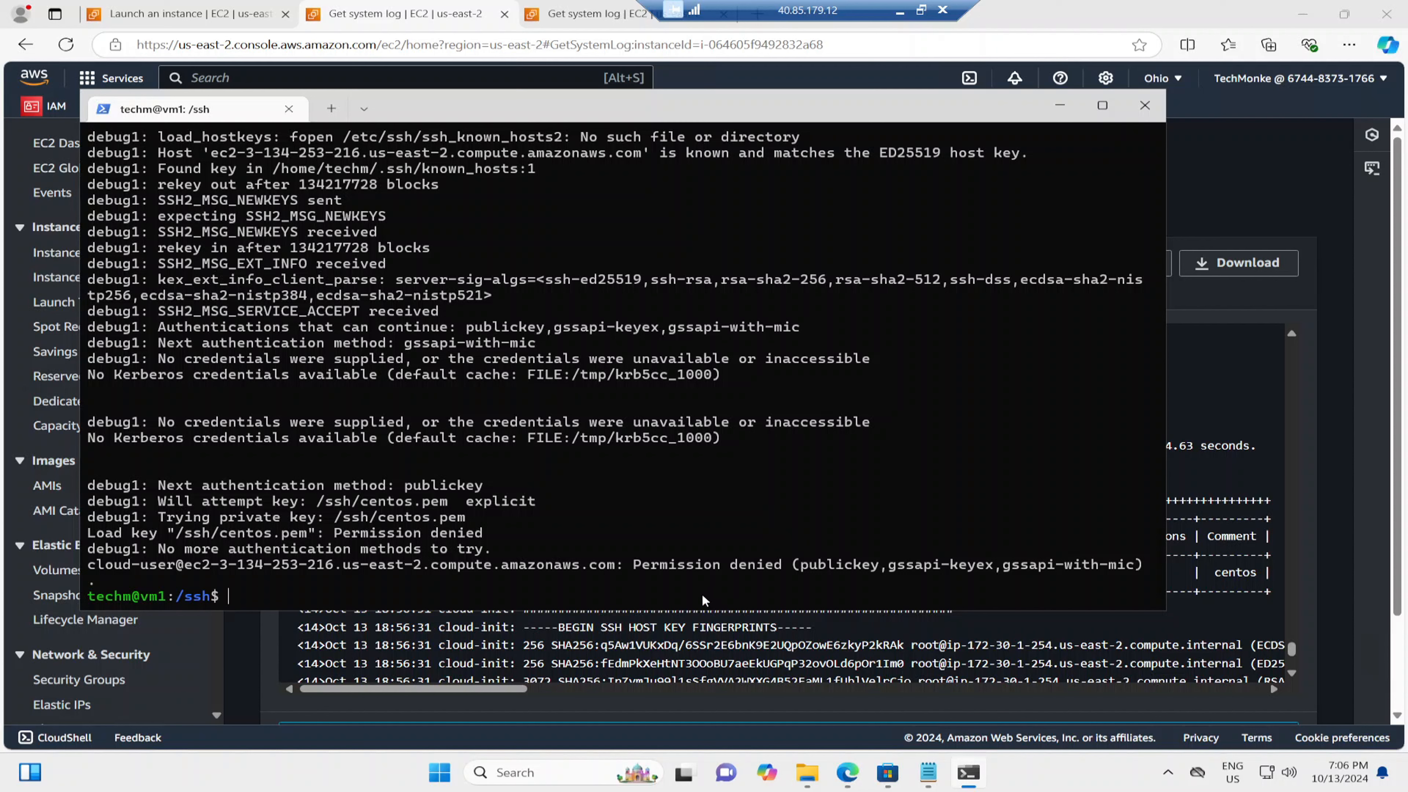
Recall the cloud-user SSH command, prefix it with sudo, and run it
key("Up")
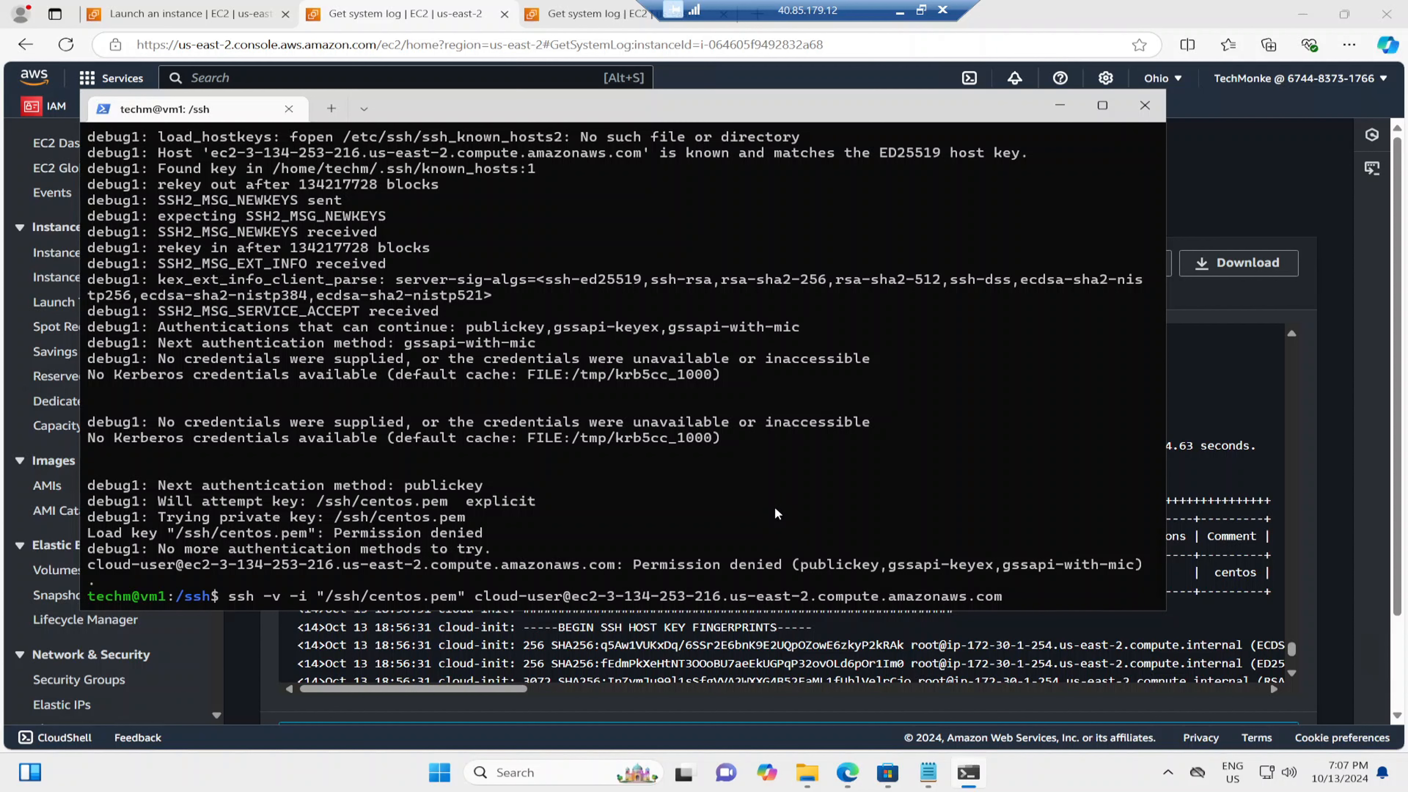
key("Left")
key("Left")
key("Left")
key("Left")
key("Left")
key("Left")
key("Left")
type("sudo")
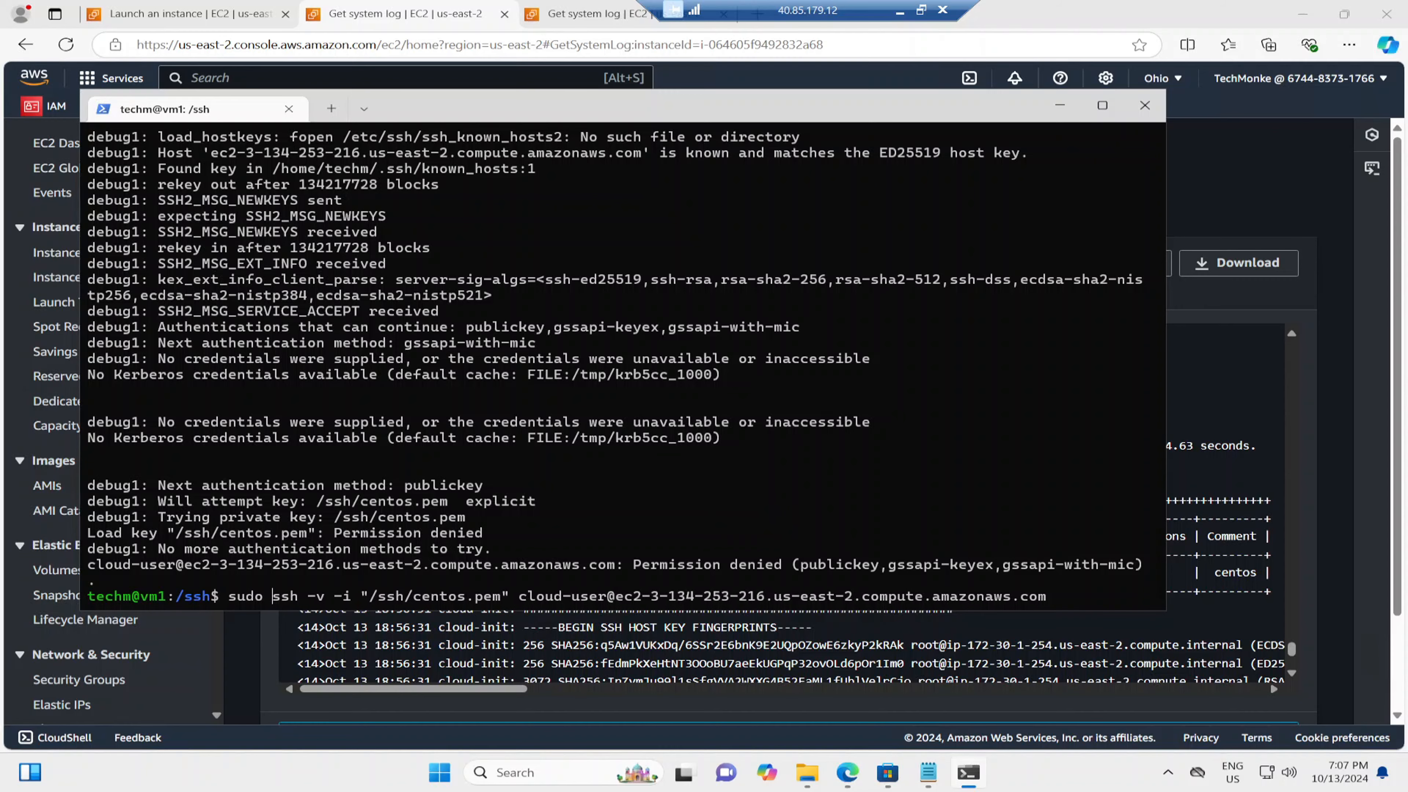
key("Return")
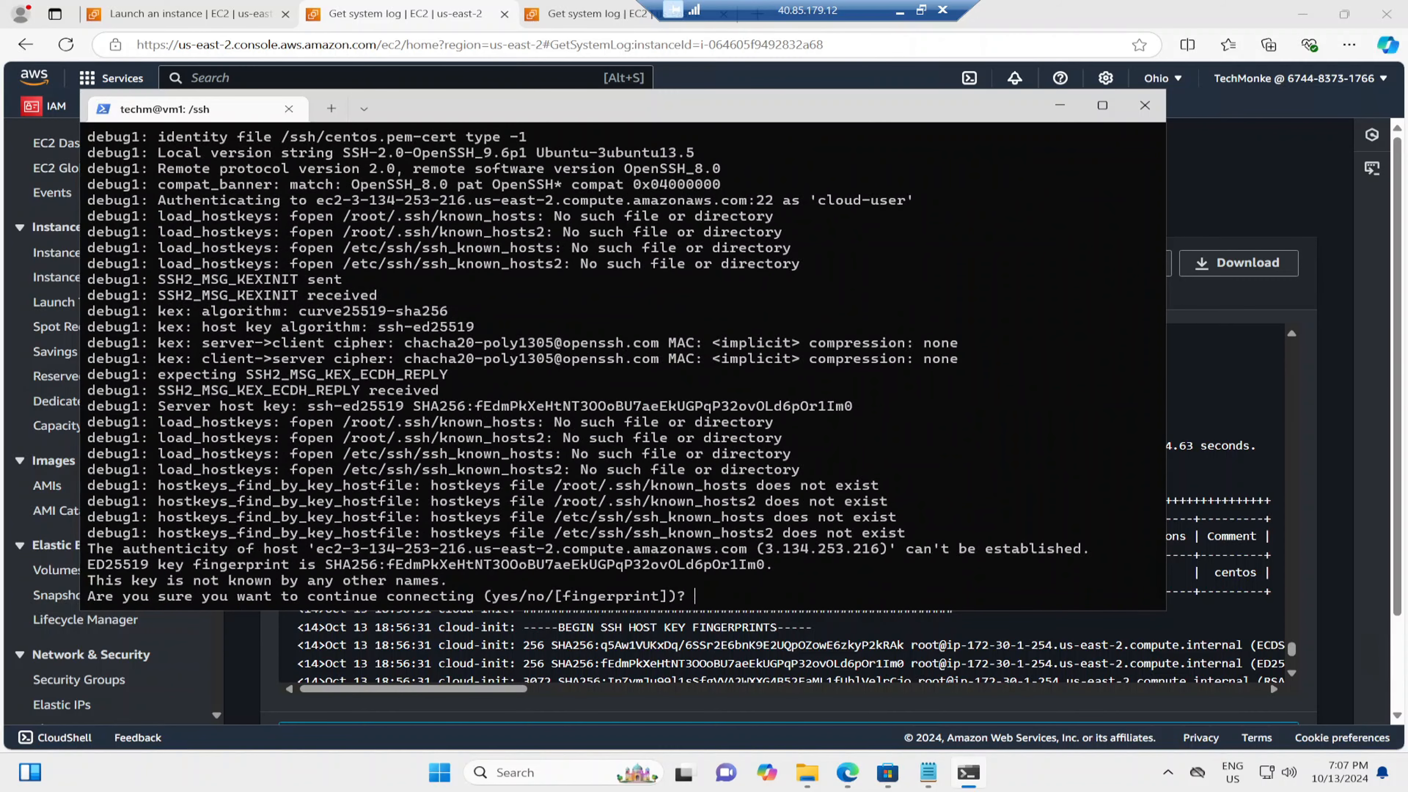
Accept the server's host key with yes to log in as cloud-user, and exit the remote session
type("yes")
key("Return")
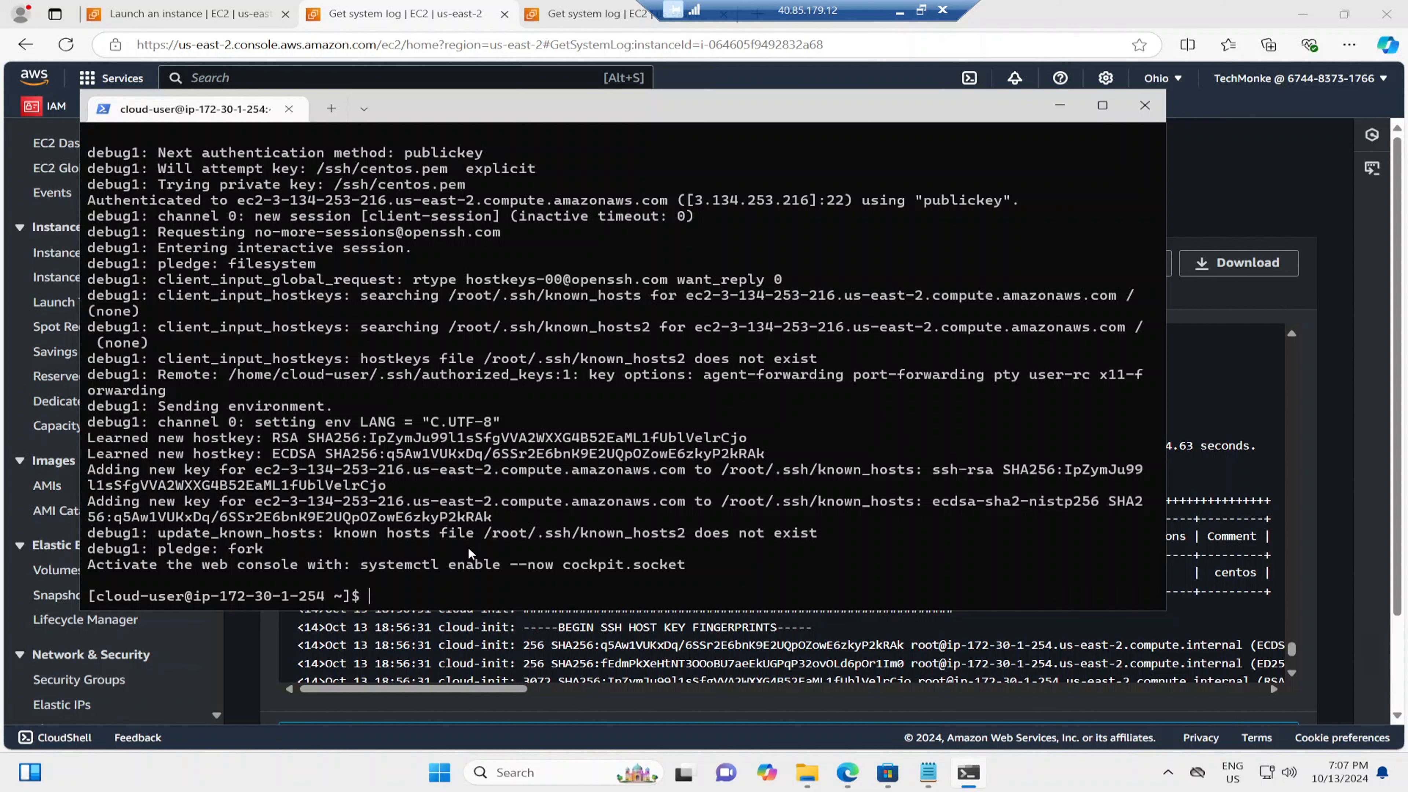
type("exit")
key("Return")
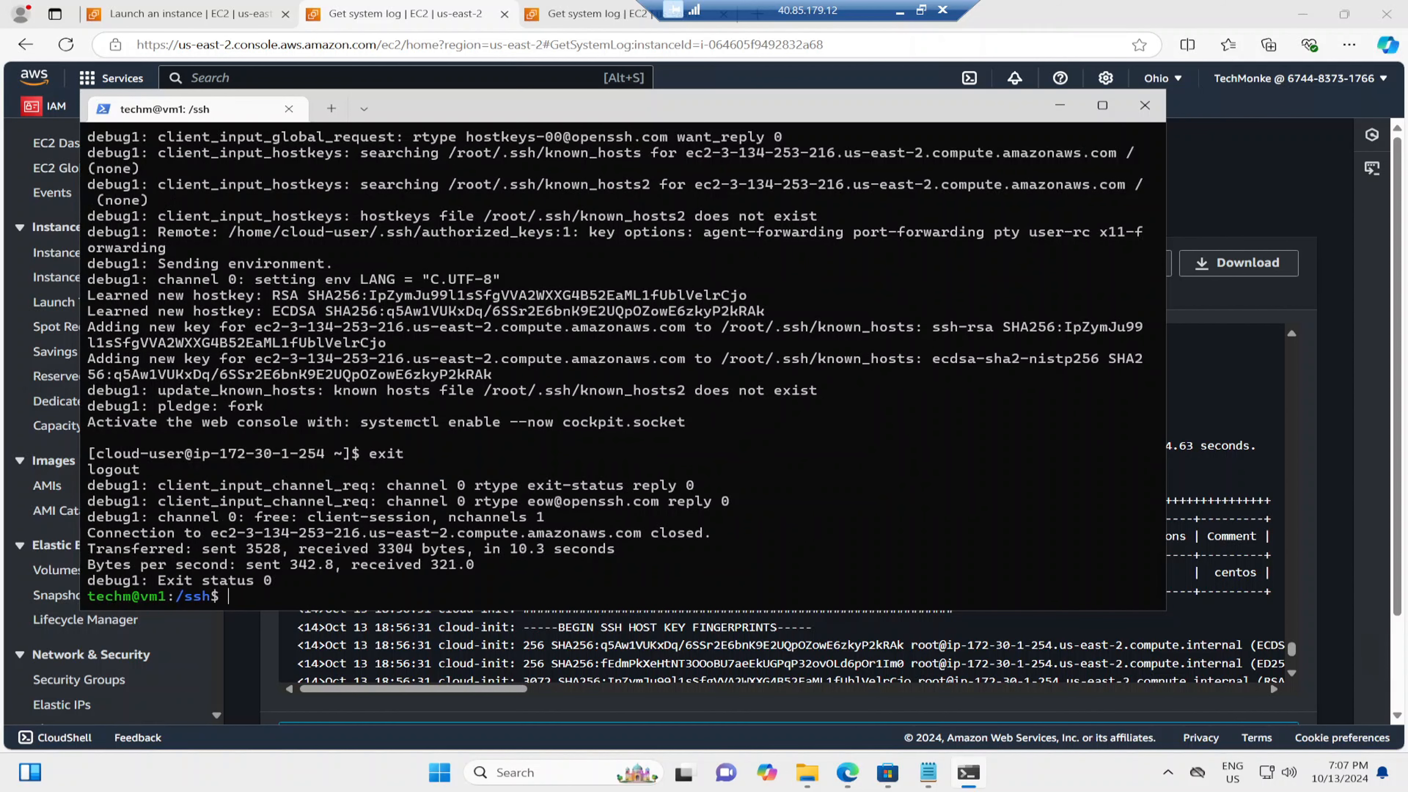
Recall the sudo SSH command, highlight its /ssh/centos.pem key path, and open the centos instance's summary in the browser to check its public DNS
key("Up")
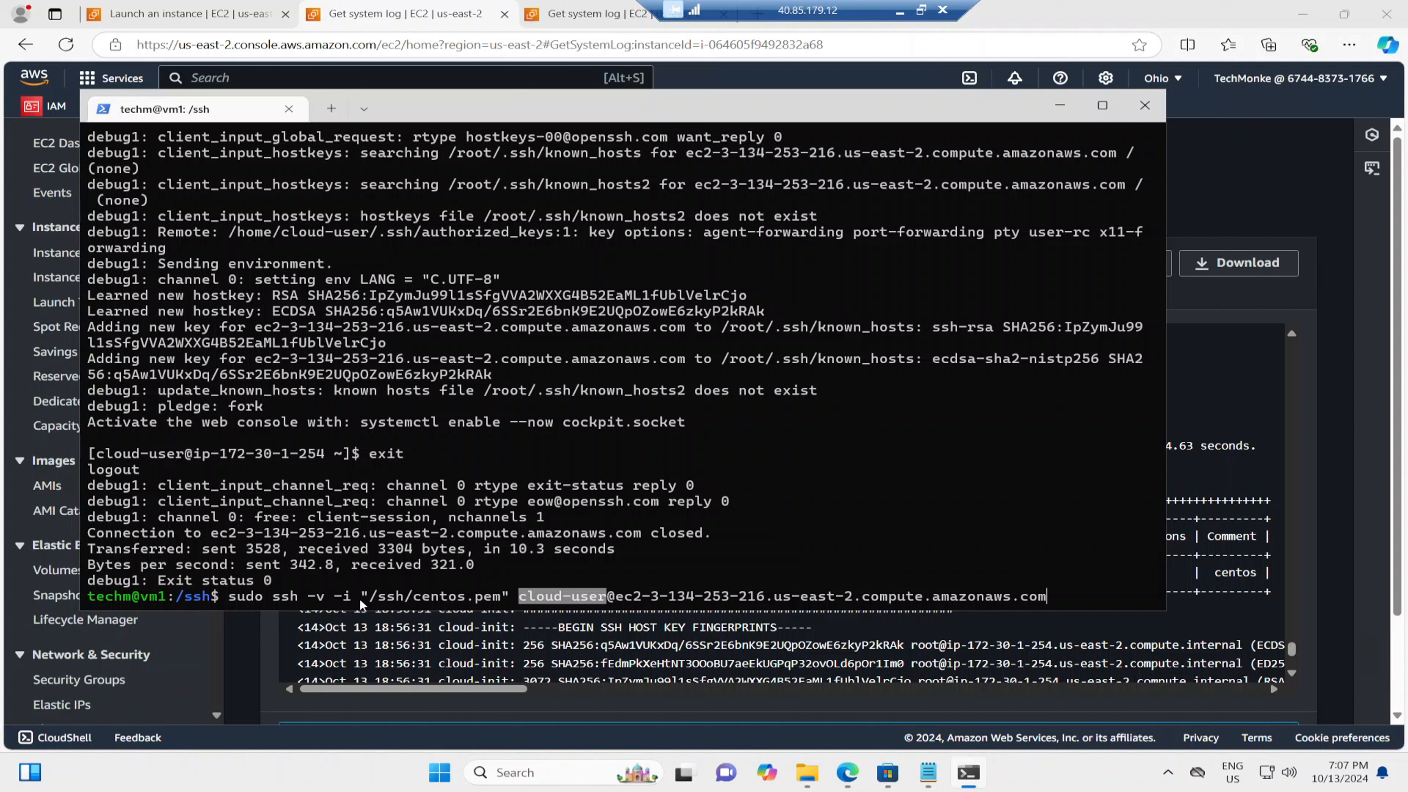
left_click_drag(373, 598, 415, 600)
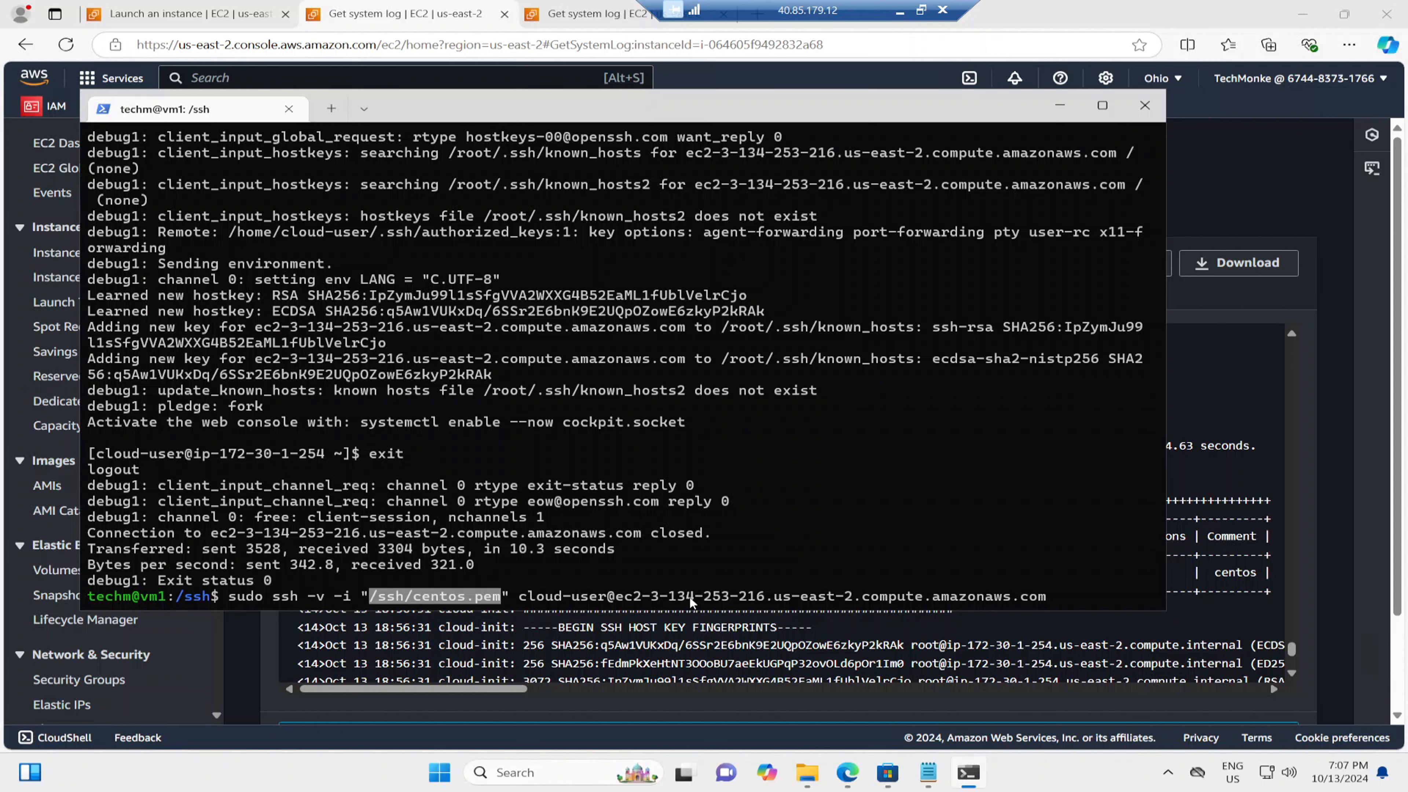
left_click(1269, 209)
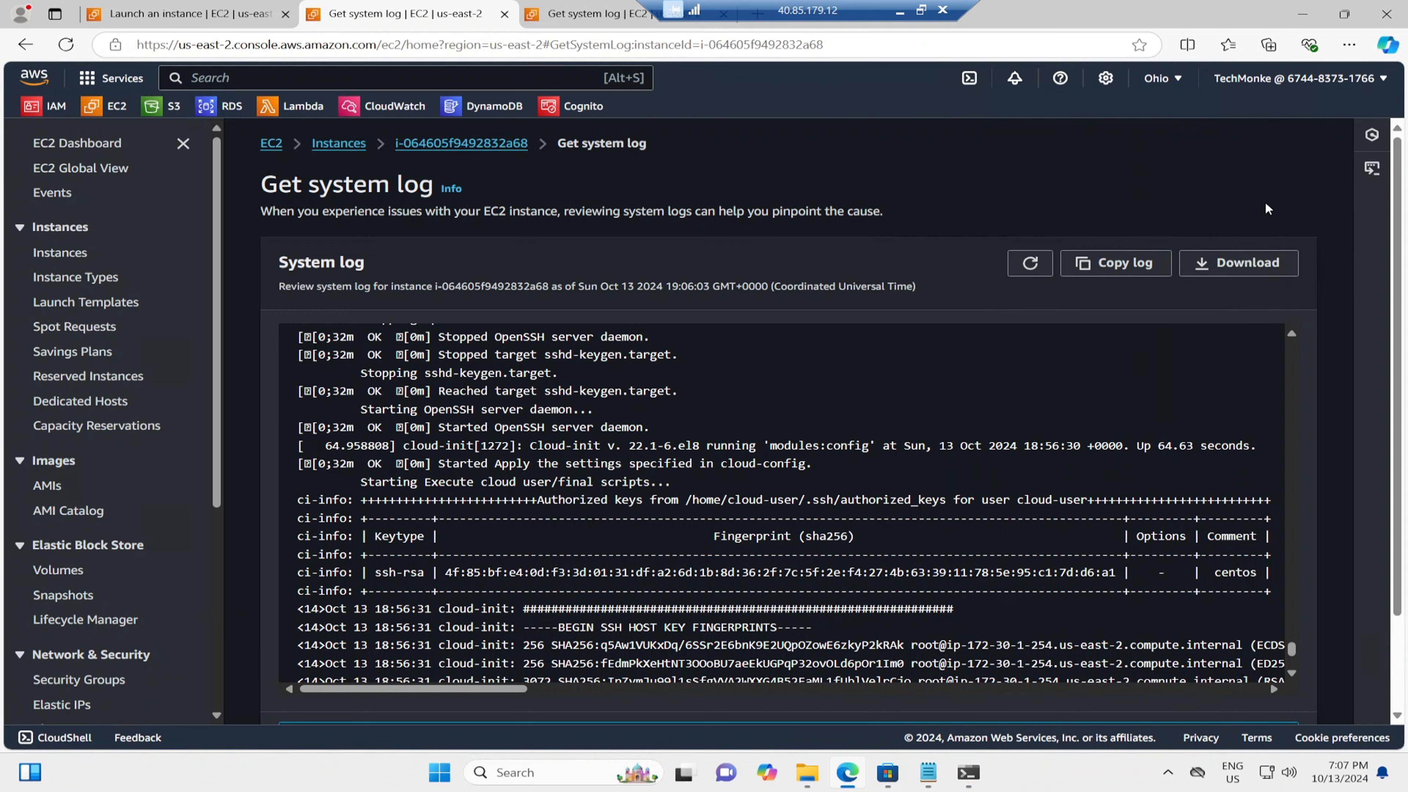
left_click(447, 144)
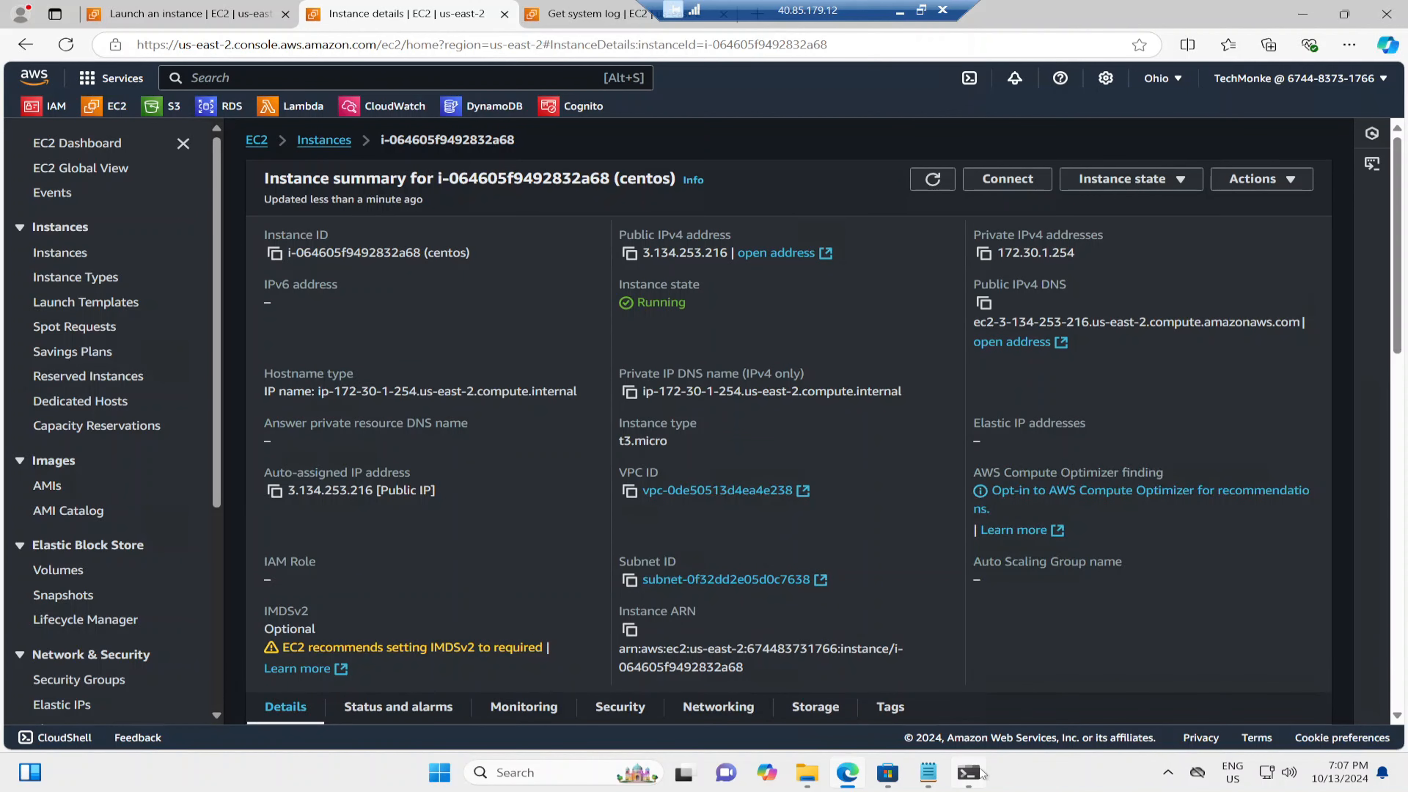
Switch back to the terminal, highlight the -v option in the recalled SSH command, and run the command unchanged to reconnect as cloud-user
left_click(969, 772)
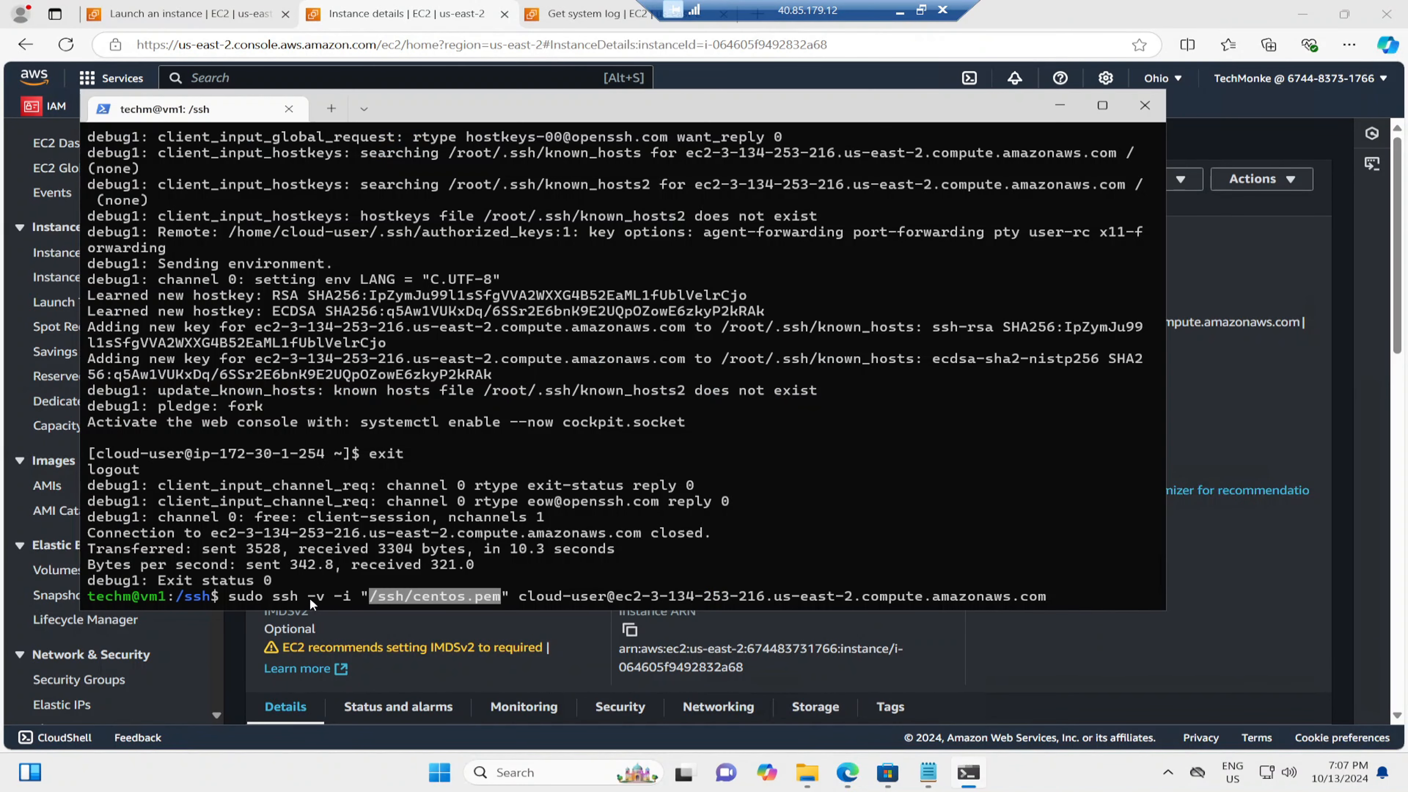
left_click_drag(306, 597, 315, 597)
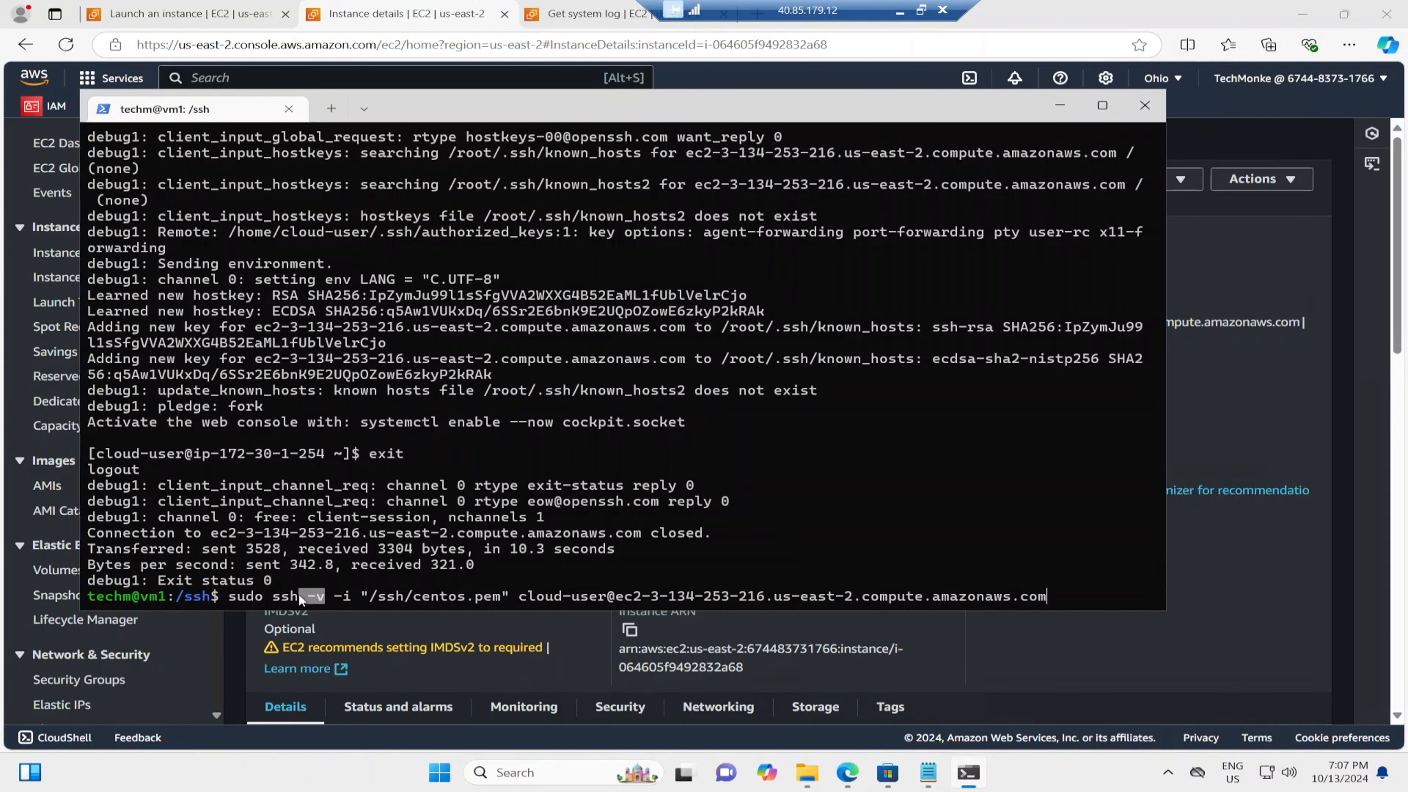
left_click(265, 595)
left_click(1067, 594)
key("Return")
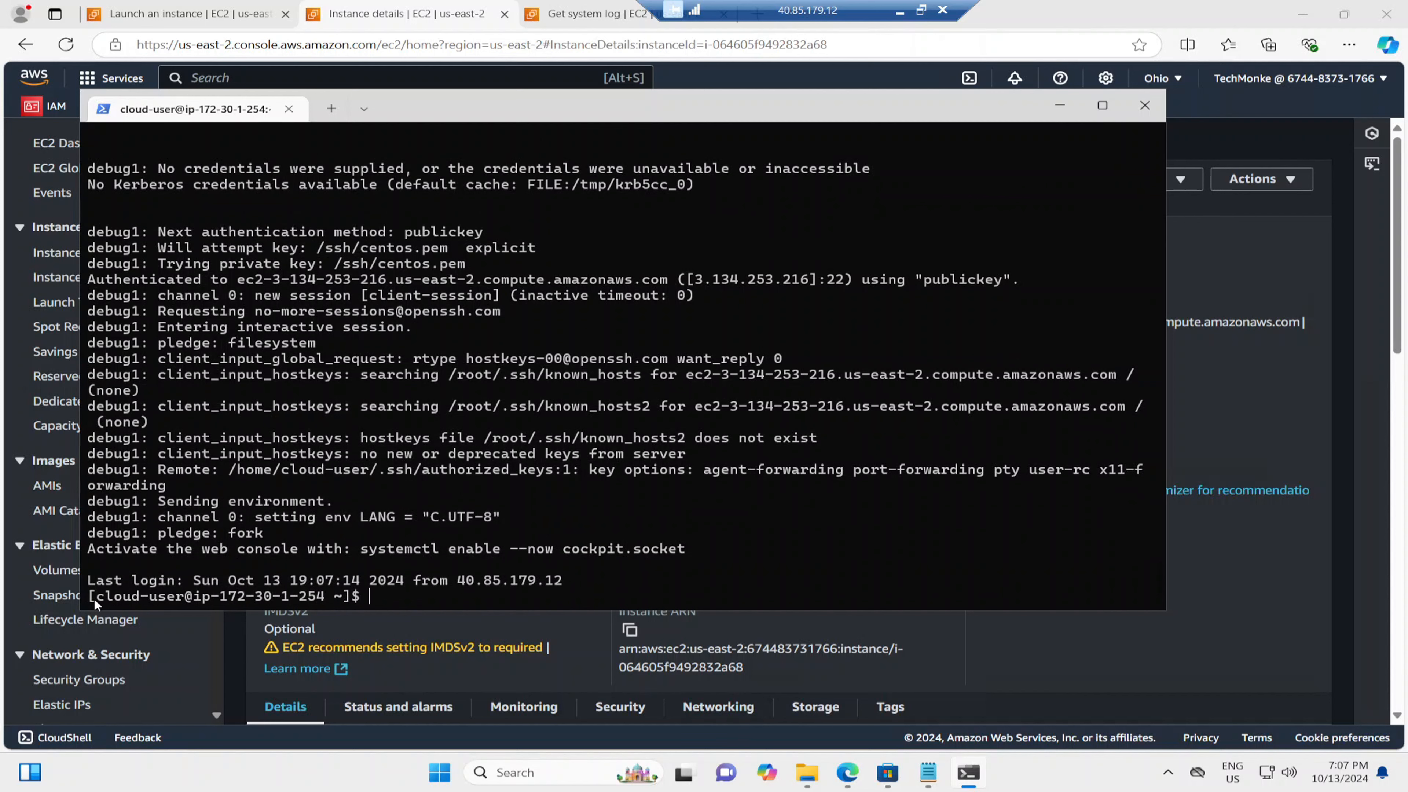
Highlight the remote cloud-user prompt and run hostnamectl to view the instance's host and operating system details
left_click_drag(93, 598, 377, 590)
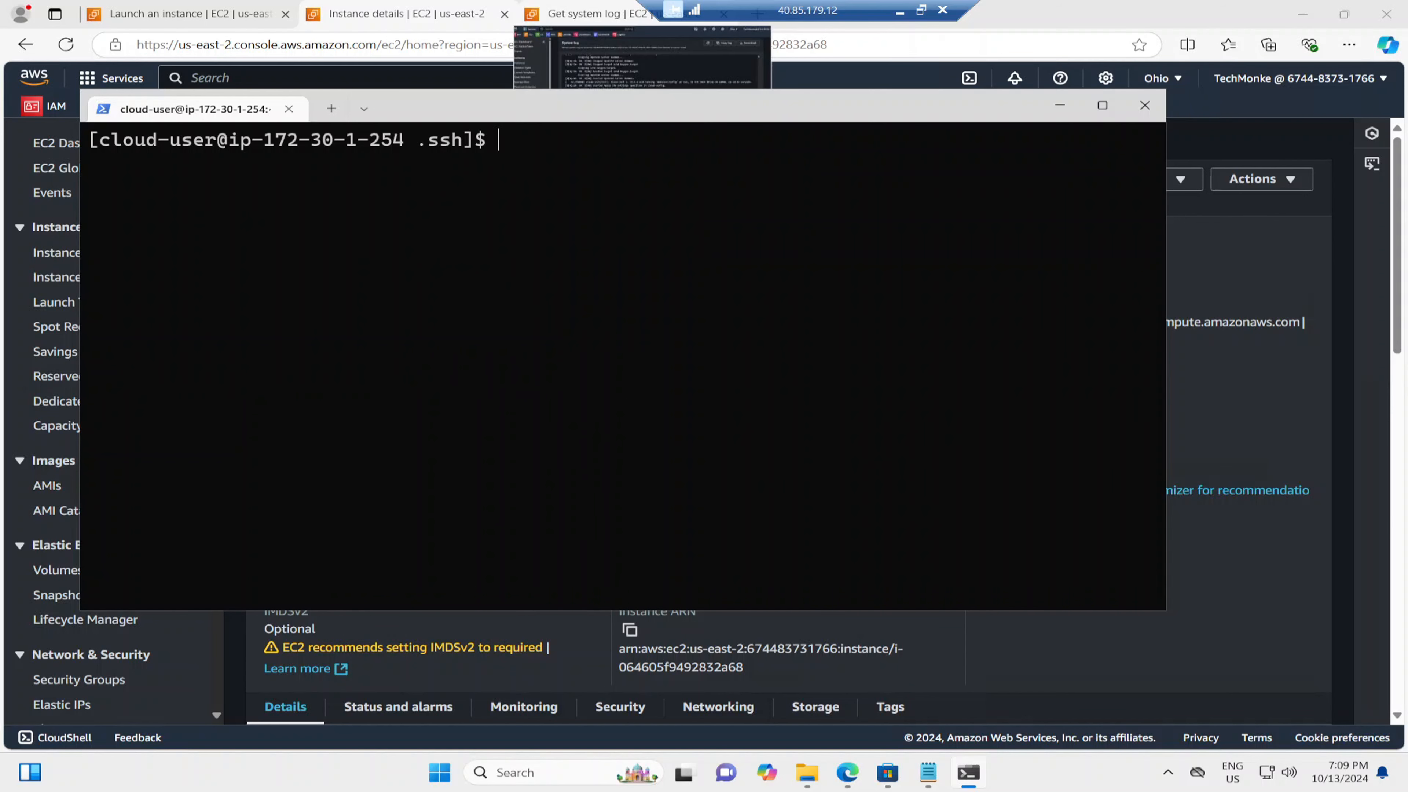
type("hostnamectl")
key("Return")
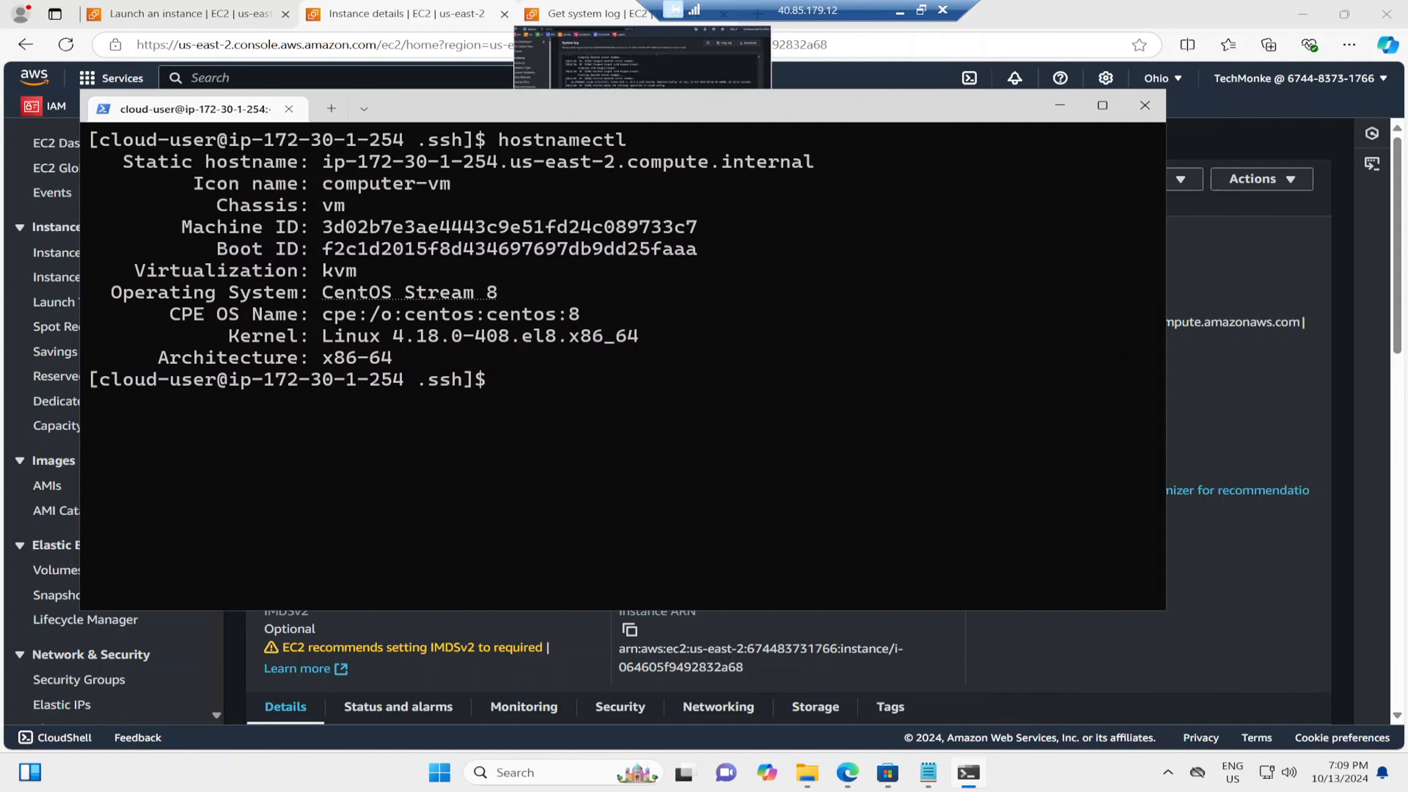